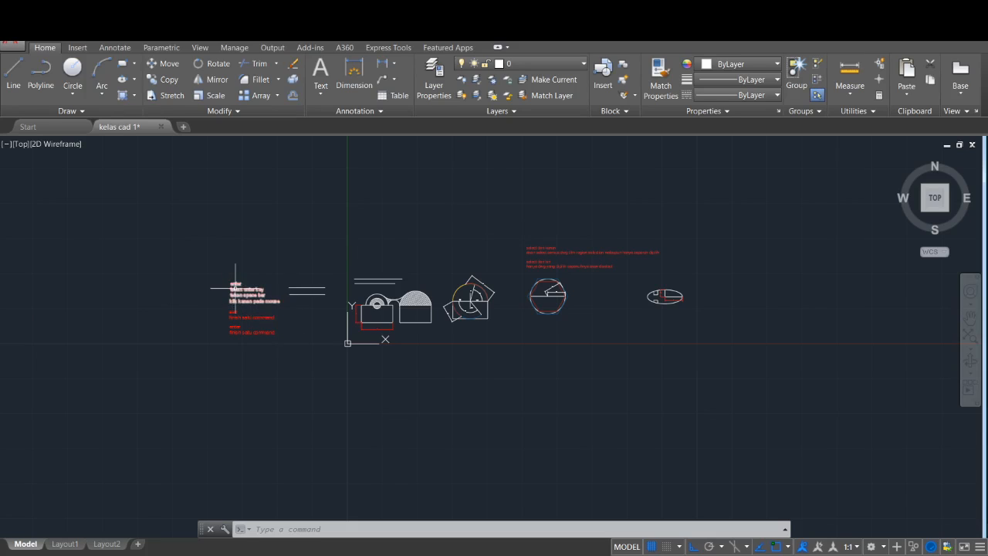
Look over the practice figures and the red text notes, ending at the dimensioned ellipse figure
scroll(234, 285, "up", 4)
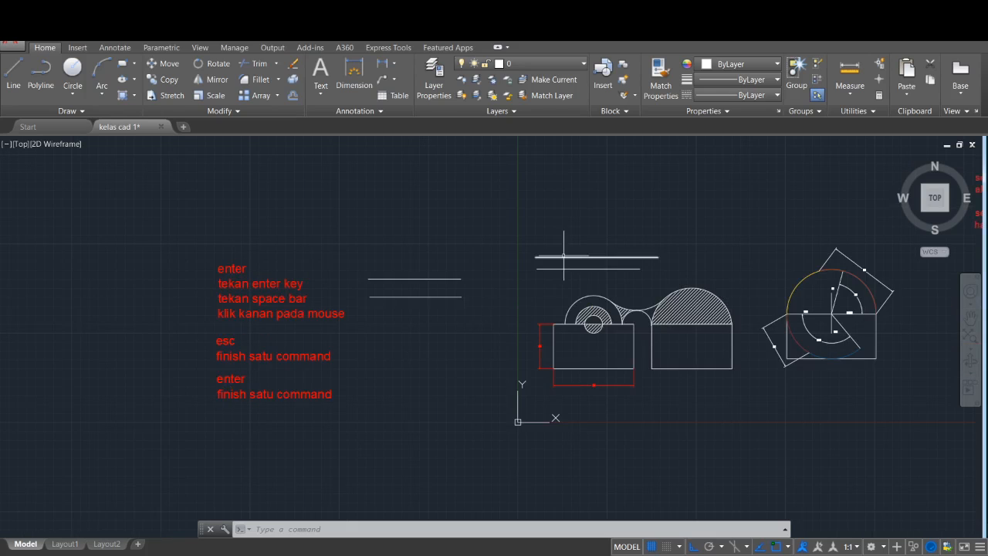
scroll(563, 255, "down", 2)
middle_click_drag(661, 239, 392, 260)
scroll(615, 240, "up", 3)
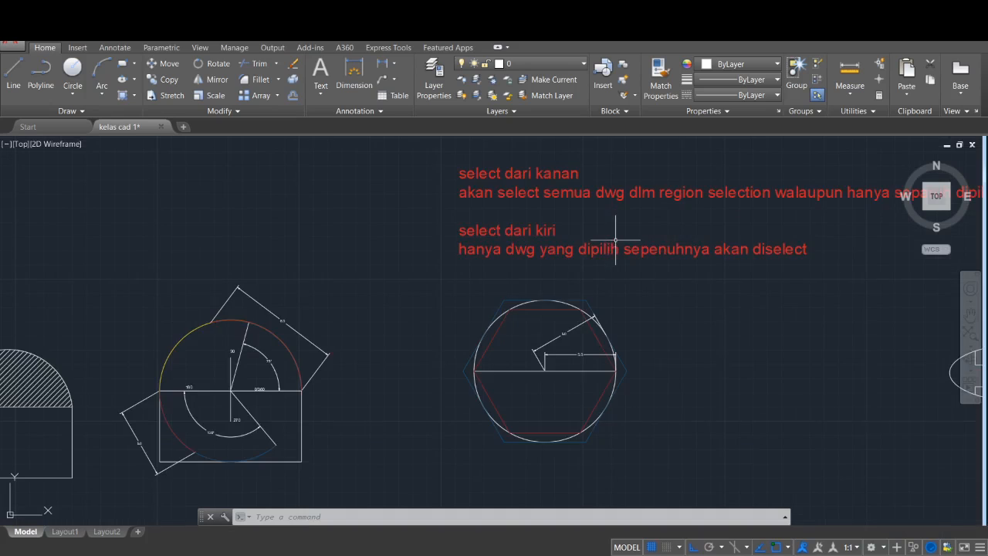
middle_click_drag(615, 240, 559, 270)
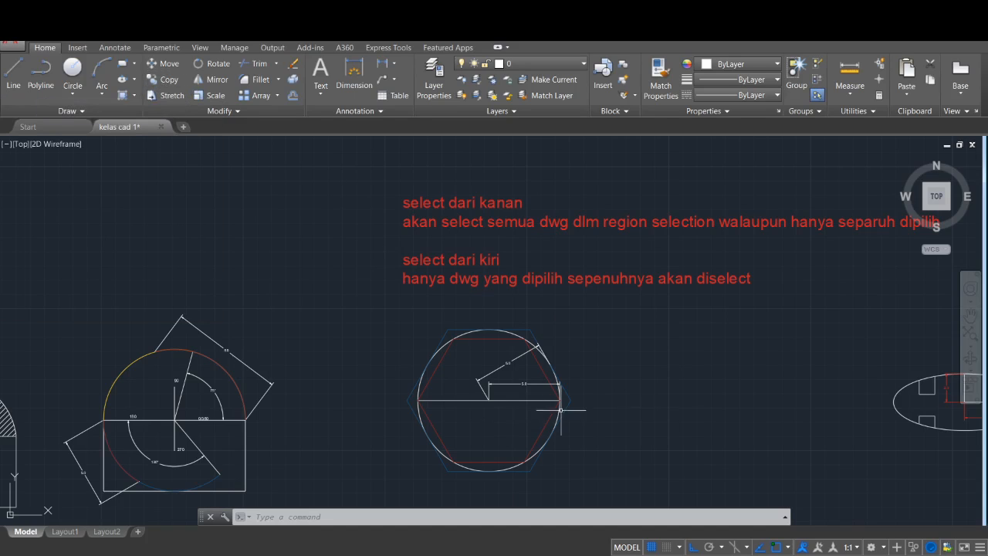
scroll(702, 397, "down", 2)
middle_click_drag(701, 397, 397, 348)
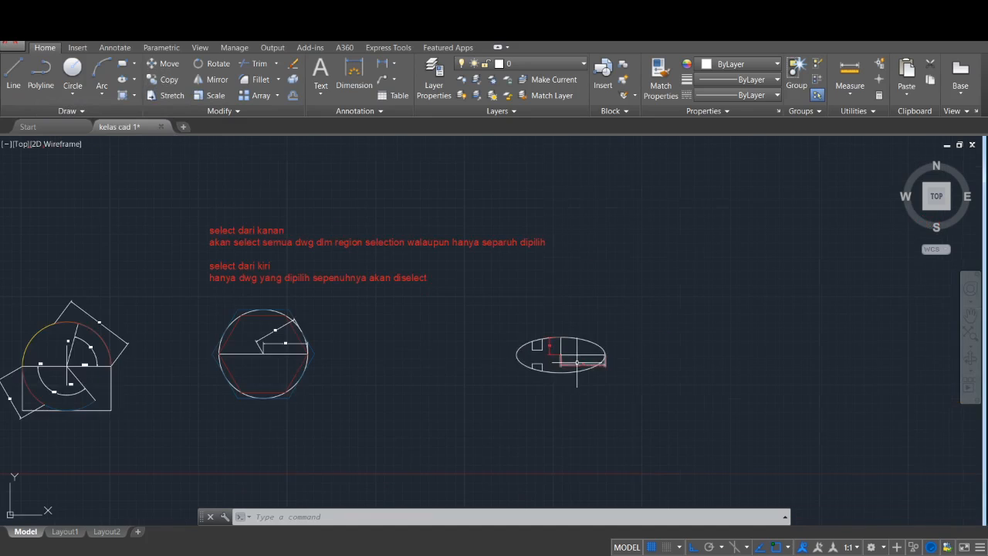
scroll(575, 363, "up", 4)
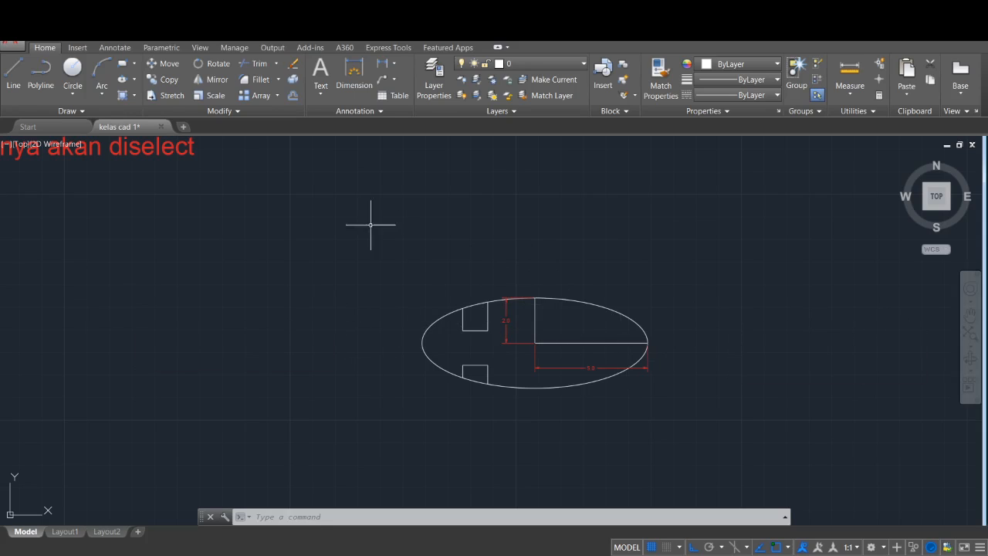
left_click(173, 80)
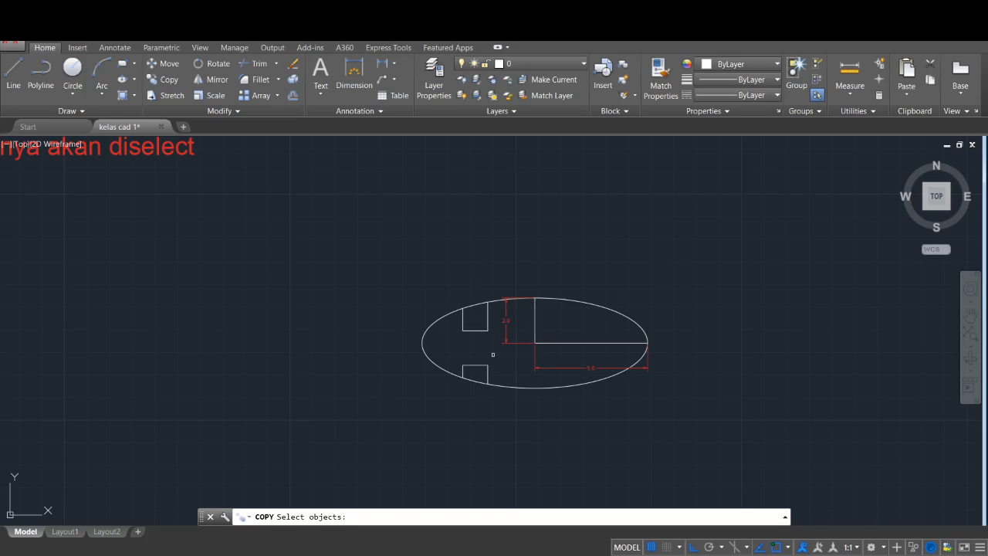
left_click(684, 248)
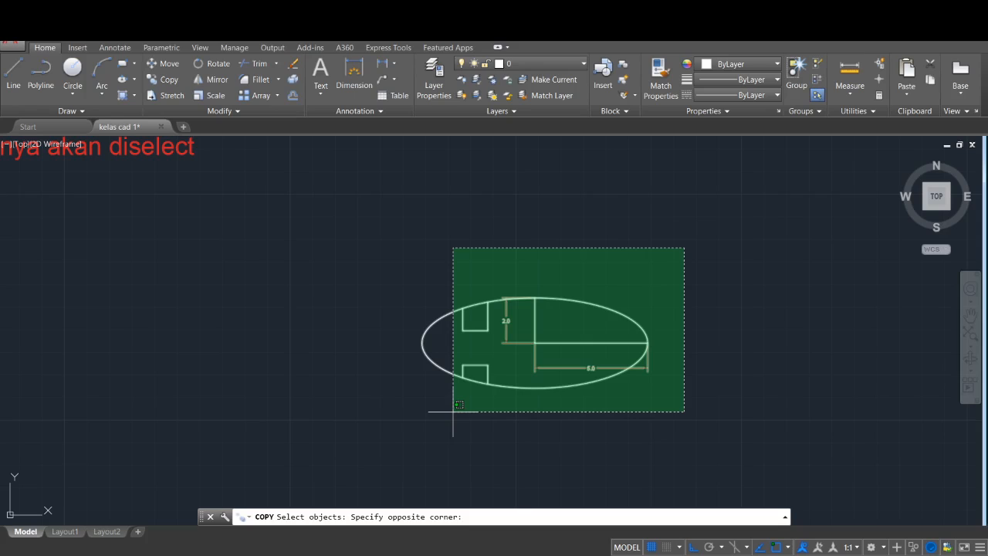
left_click(453, 411)
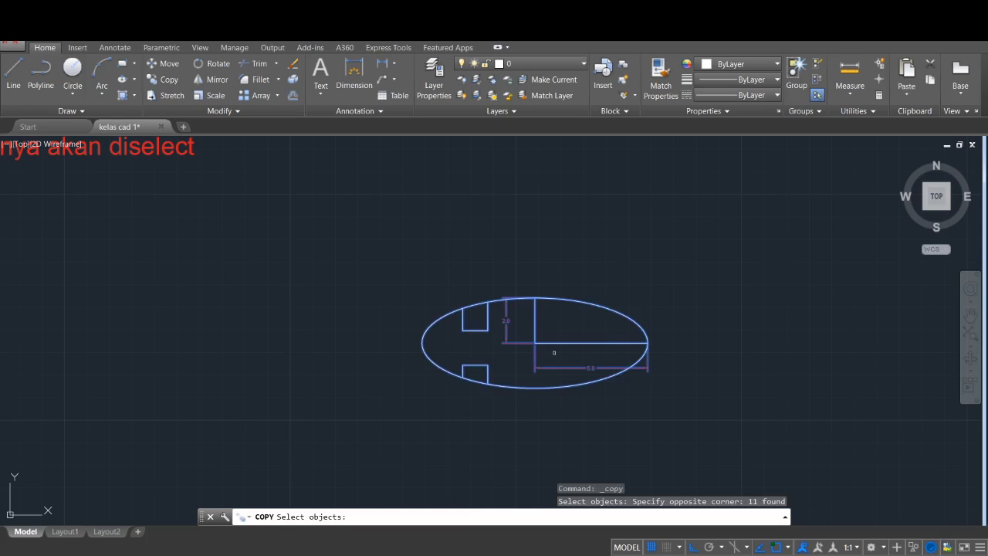
key("Escape")
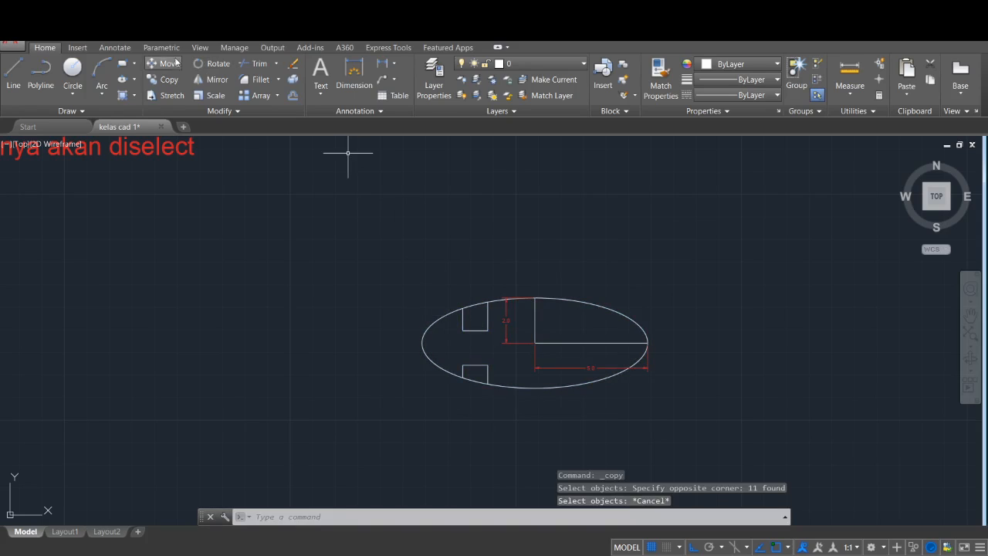
left_click(163, 79)
left_click(372, 188)
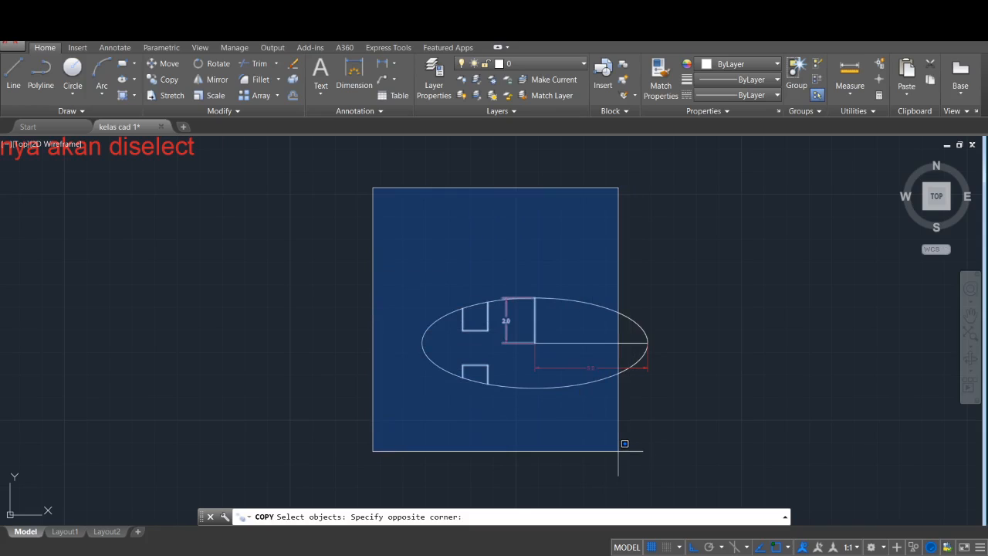
left_click(618, 450)
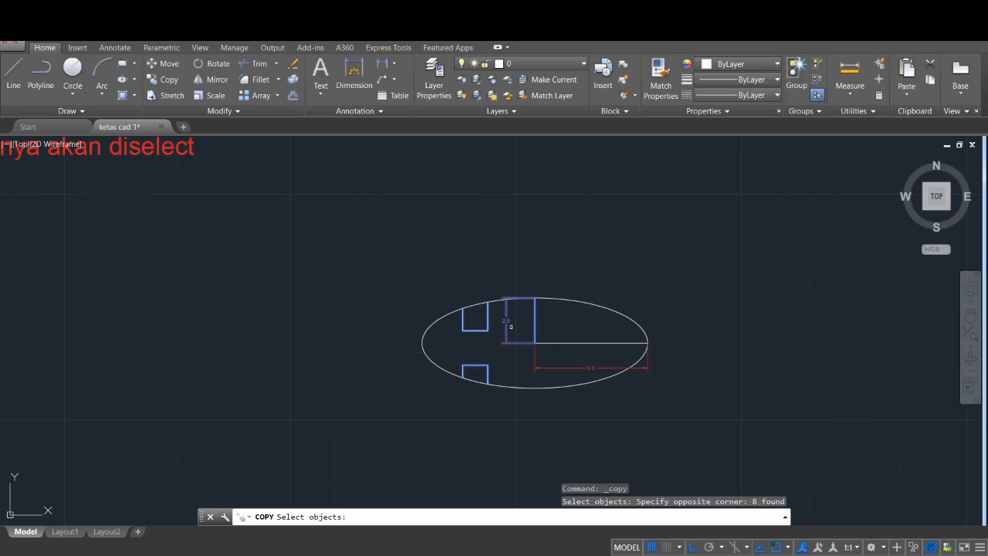
Copy the whole ellipse figure, including its inner lines and dimensions, 5 units straight up using the ellipse centre as base point
left_click(163, 79)
left_click(690, 244)
left_click(458, 430)
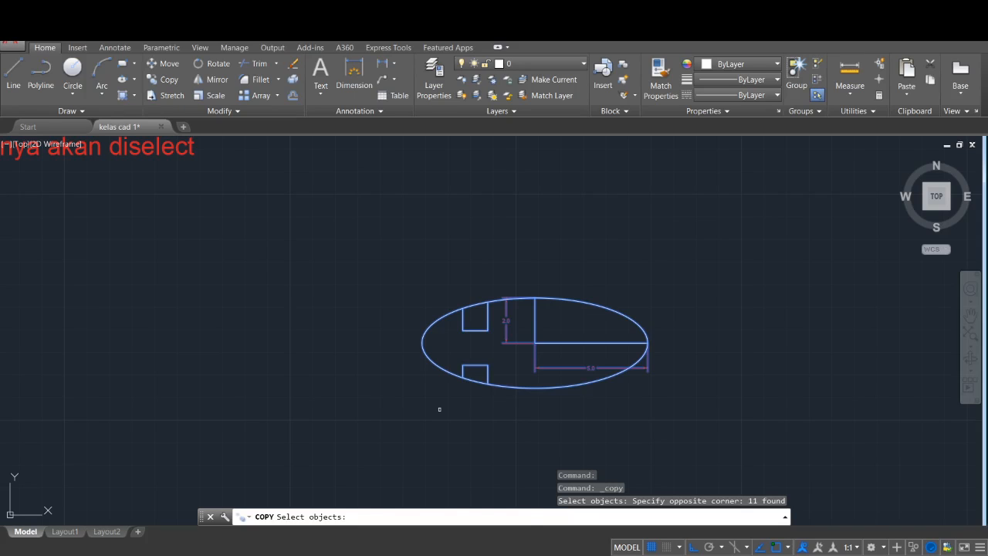
key("Return")
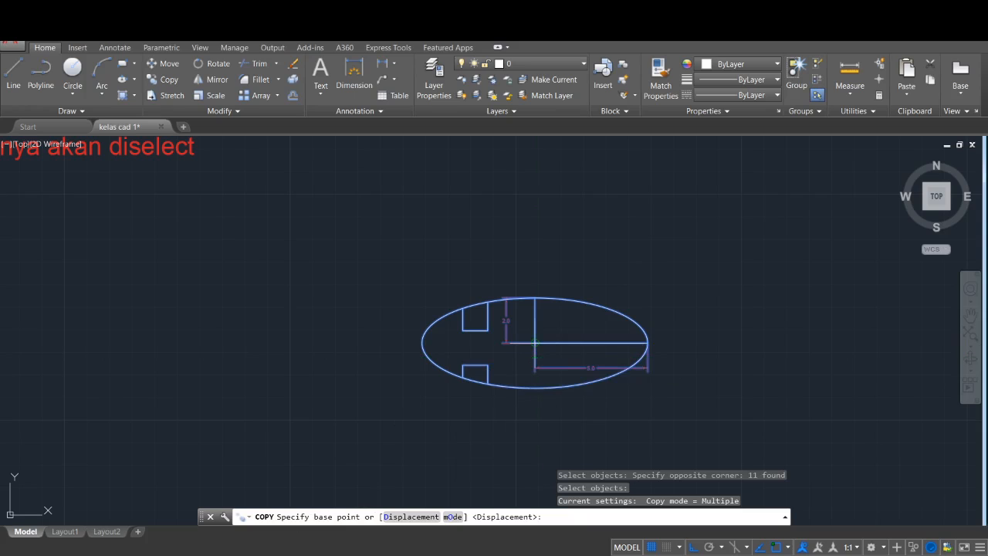
left_click(534, 343)
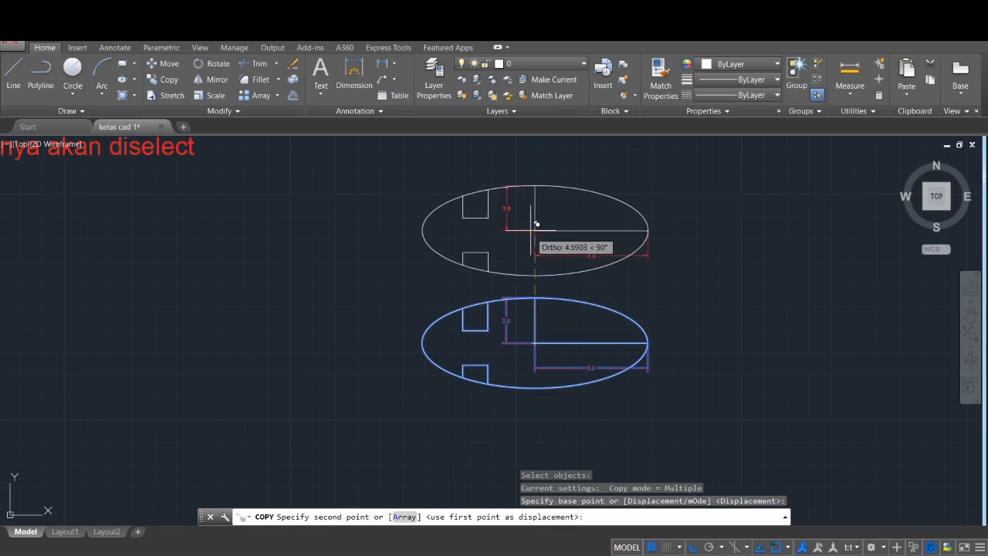
middle_click_drag(534, 227, 535, 343)
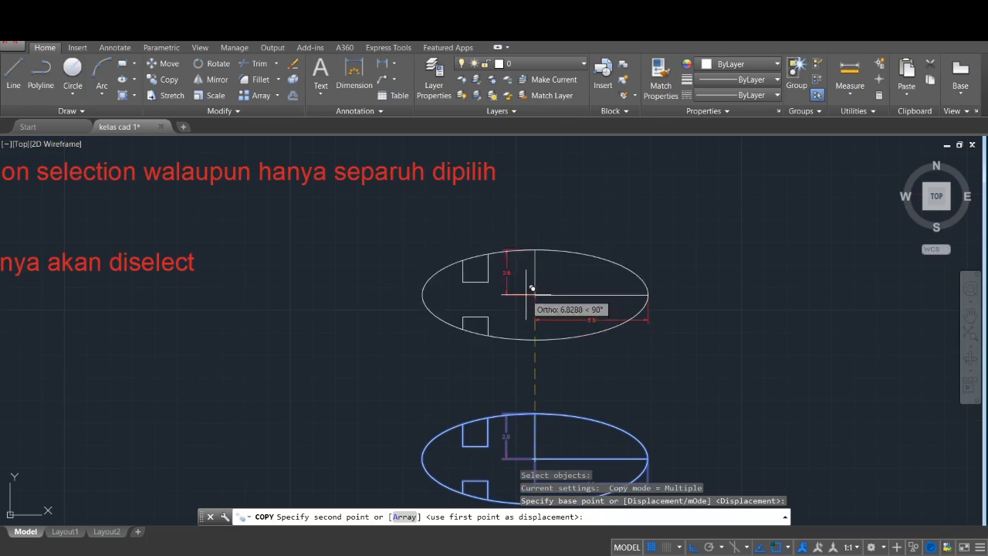
type("5")
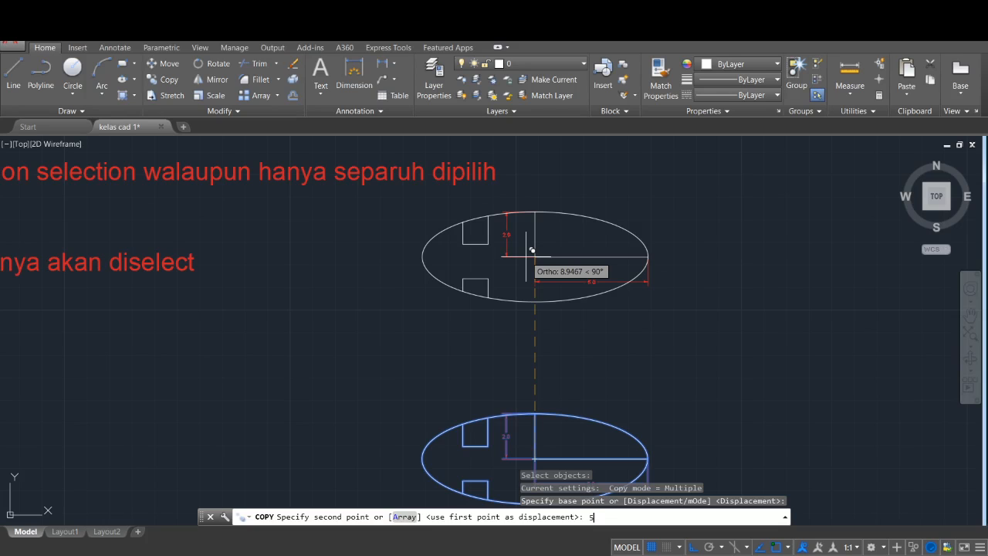
key("Return")
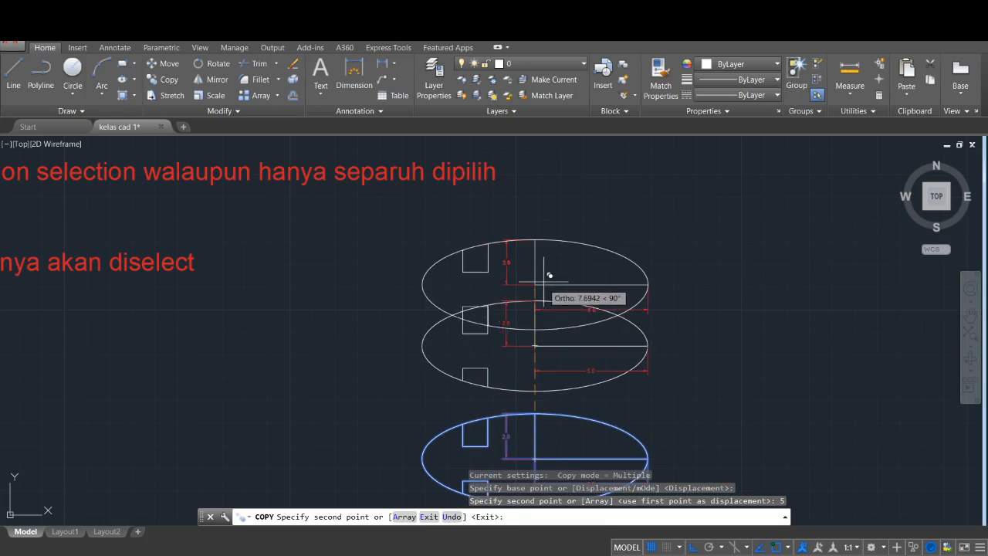
Place two more copies of the ellipse figure straight above the original, at distances of 10 and 15 units
middle_click_drag(547, 223, 544, 271)
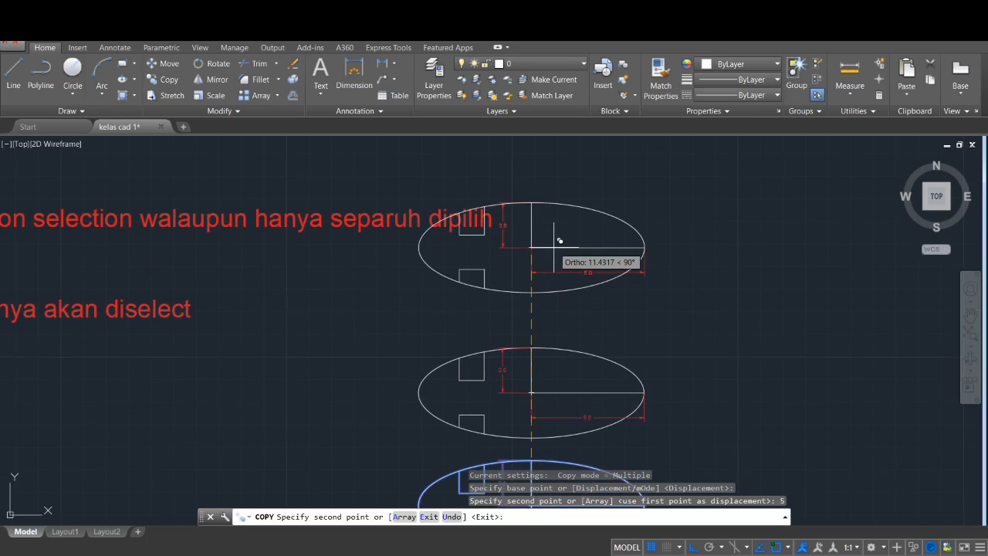
type("10")
key("Return")
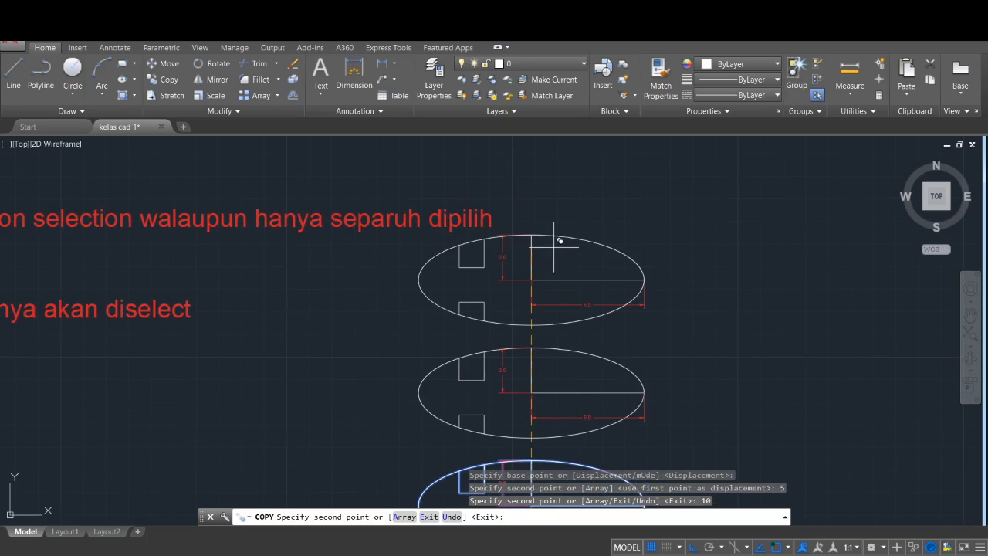
middle_click_drag(558, 218, 548, 286)
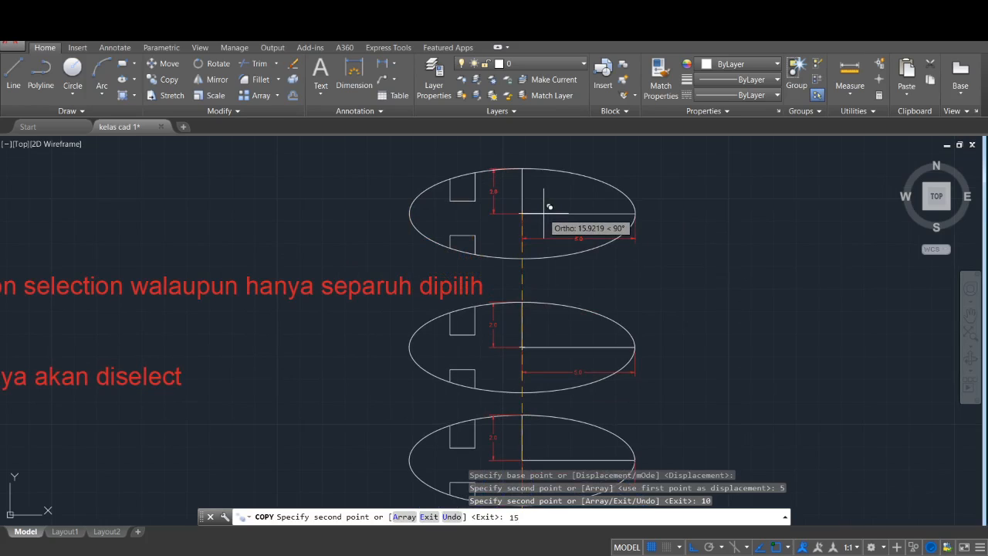
key("Return")
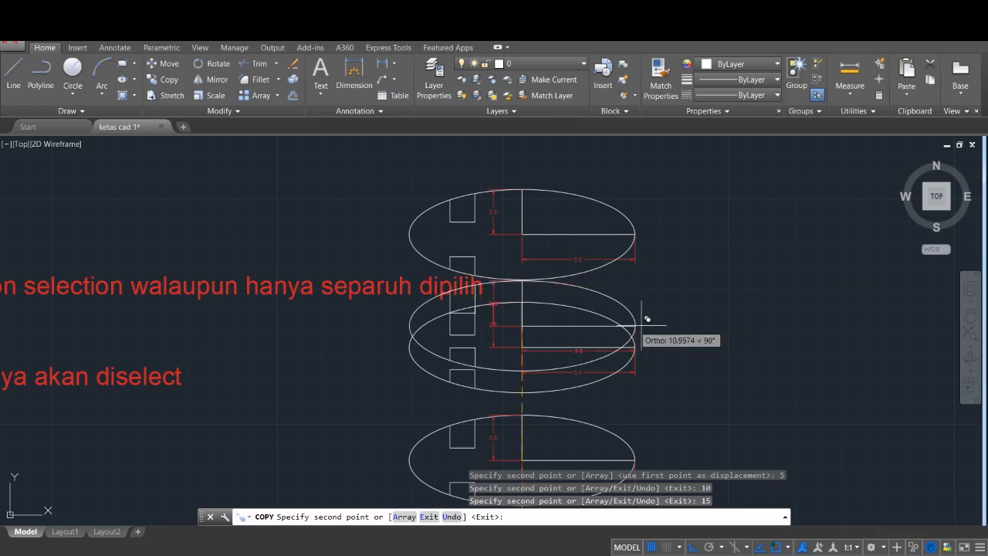
Place another copy of the ellipse figure 20 units horizontally to the right of the original
scroll(655, 344, "down", 4)
middle_click_drag(652, 401, 595, 331)
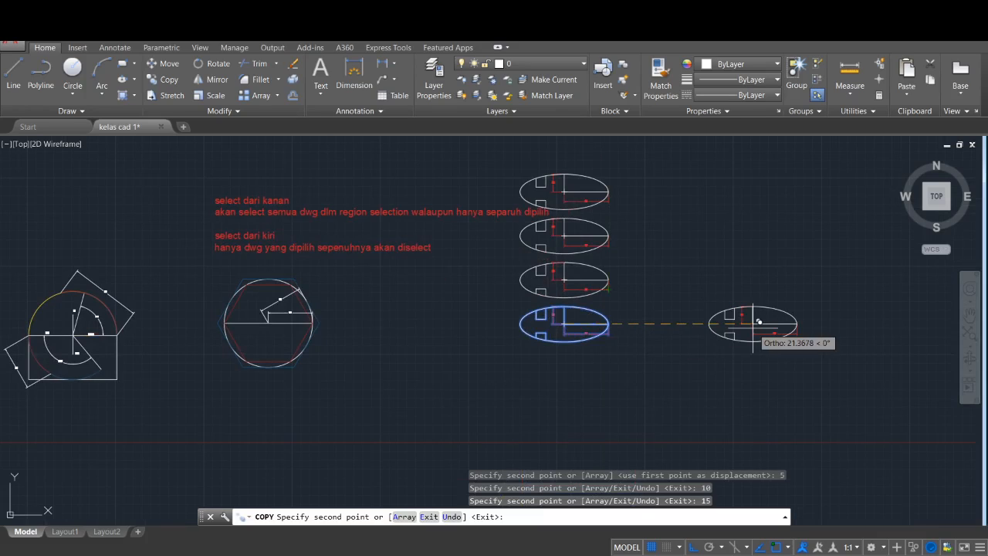
key("Return")
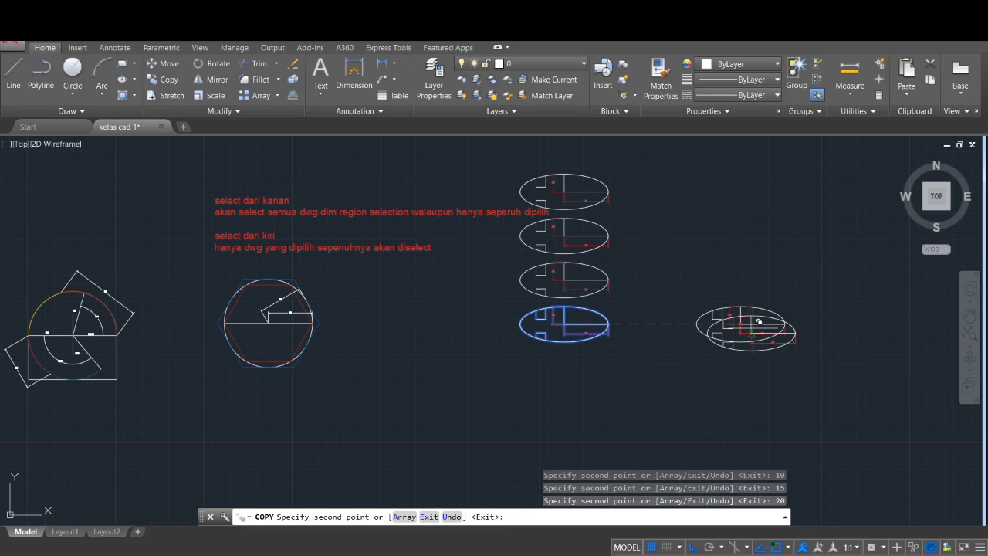
Place a further copy of the ellipse figure 402 units to the right of the original and end the Copy command
middle_click_drag(868, 321, 714, 322)
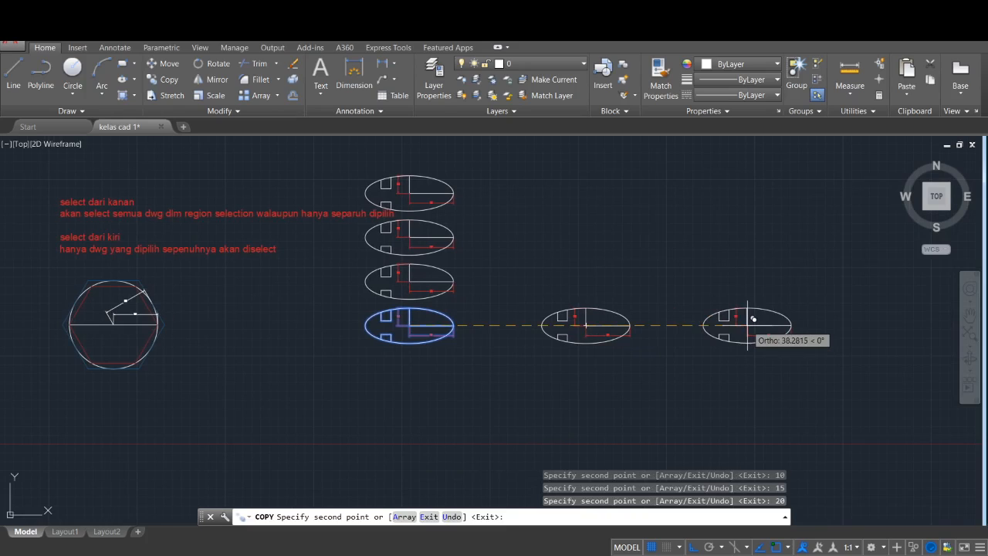
type("402")
key("Return")
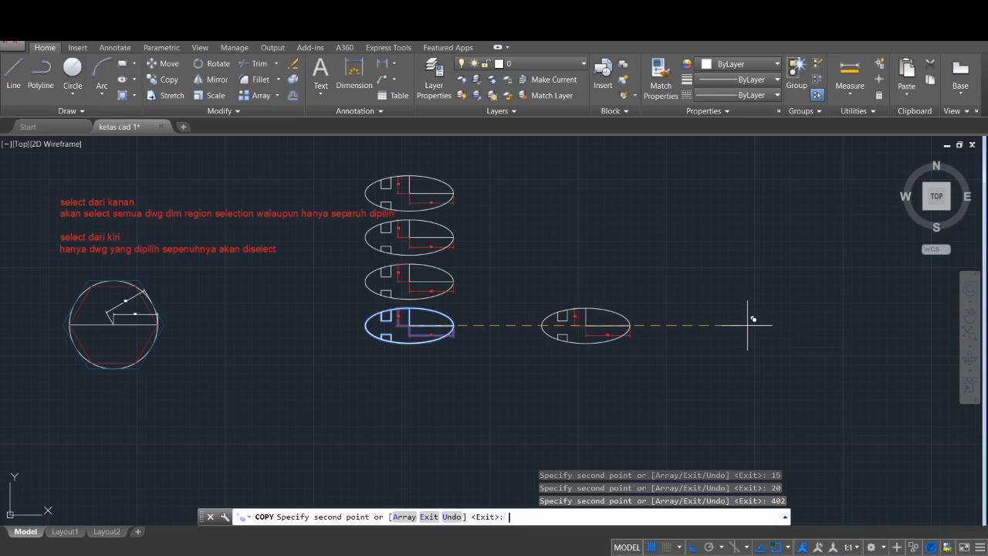
scroll(747, 324, "down", 6)
scroll(860, 347, "down", 1)
middle_click_drag(860, 347, 355, 305)
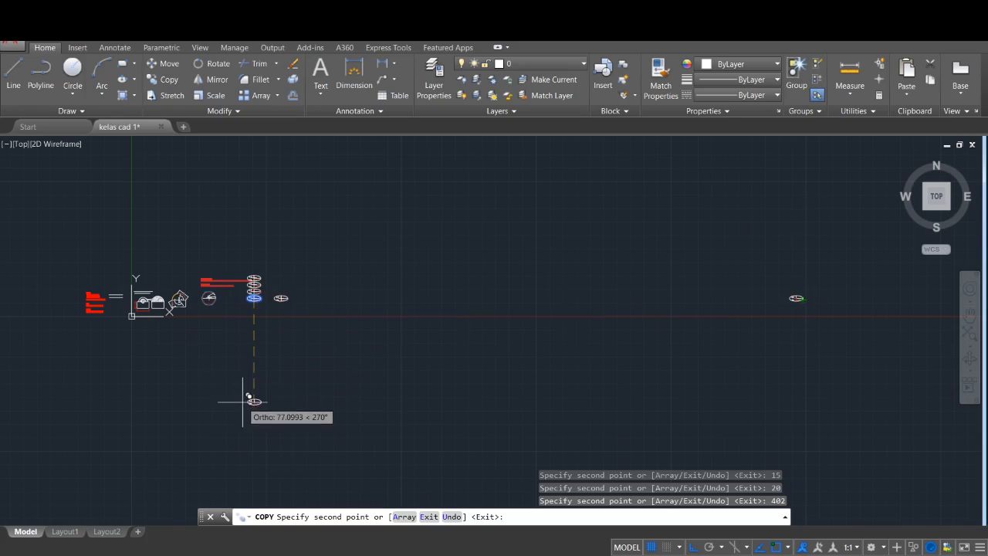
scroll(251, 351, "up", 2)
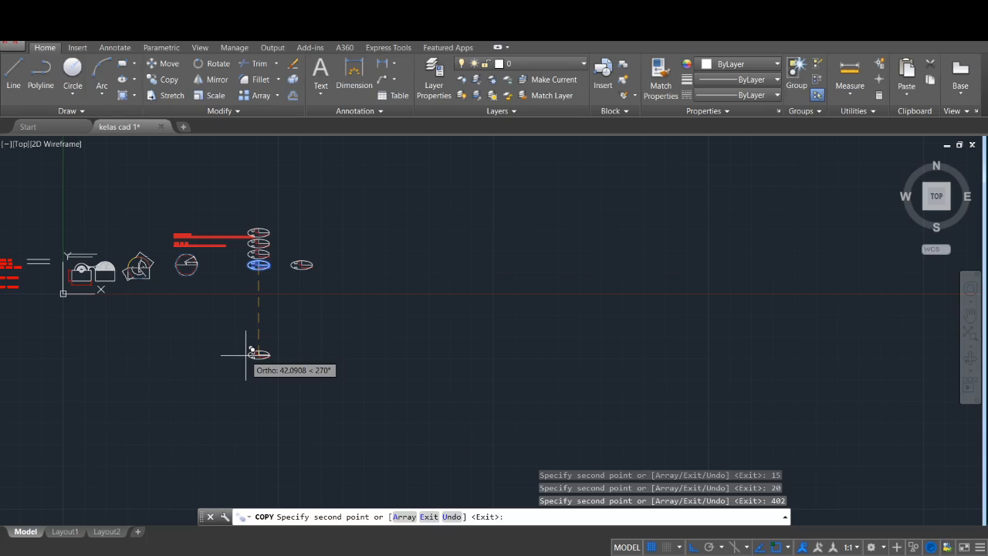
key("Escape")
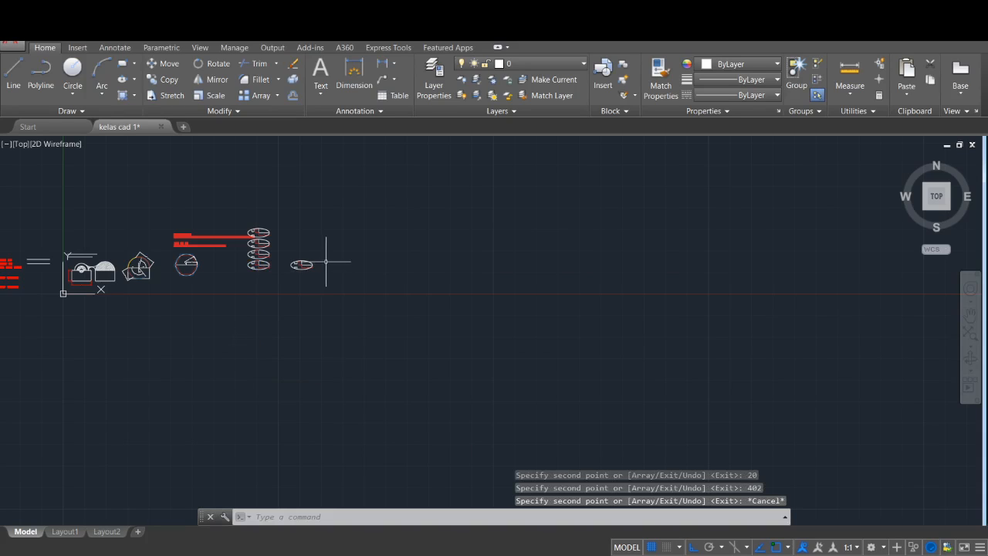
Delete the two ellipse copies to the right of the original, the distant one and the nearer one
scroll(540, 267, "down", 2)
left_click(915, 292)
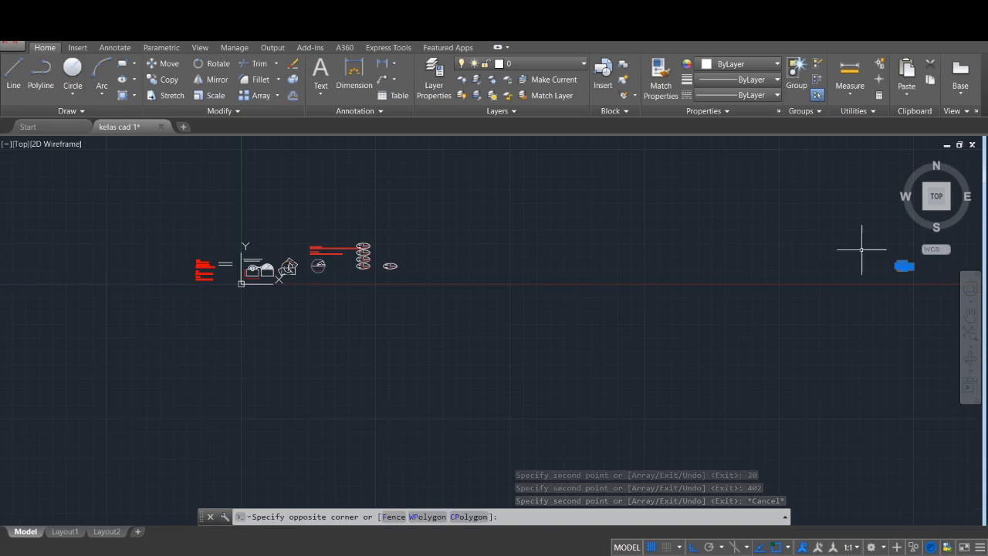
left_click(859, 255)
key("Delete")
scroll(386, 270, "up", 3)
left_click(491, 306)
left_click(411, 236)
key("Delete")
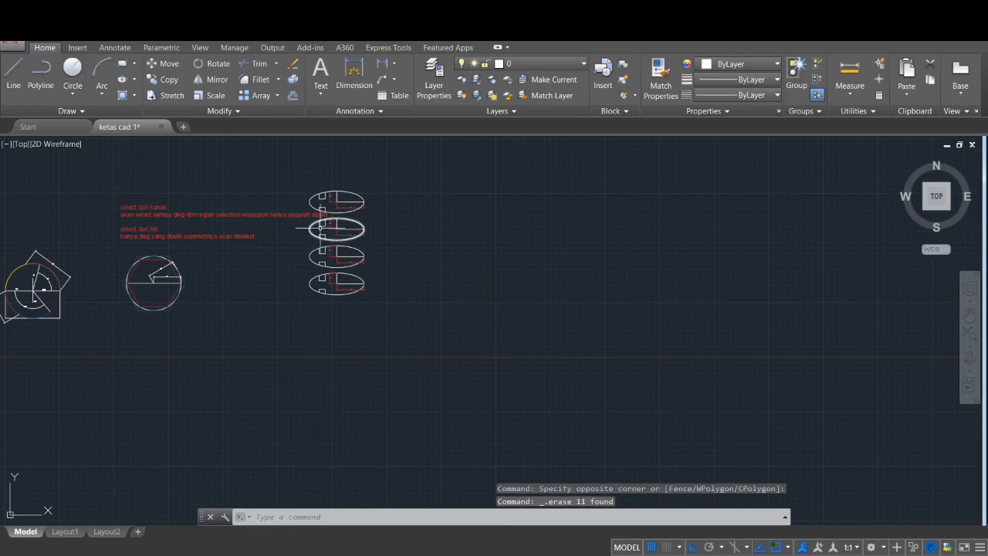
Delete the three ellipse copies stacked above the original figure
scroll(319, 227, "up", 2)
left_click(275, 163)
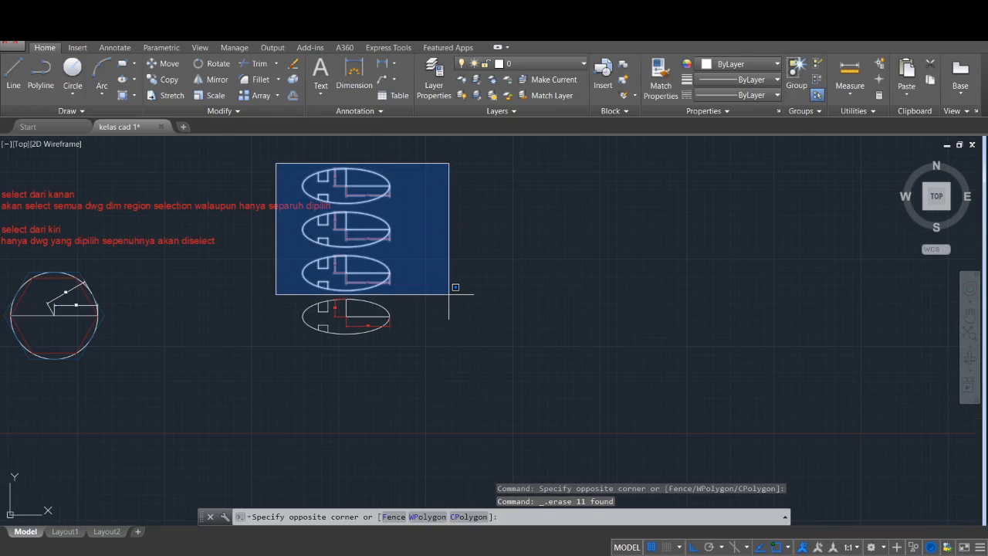
left_click(452, 290)
key("Delete")
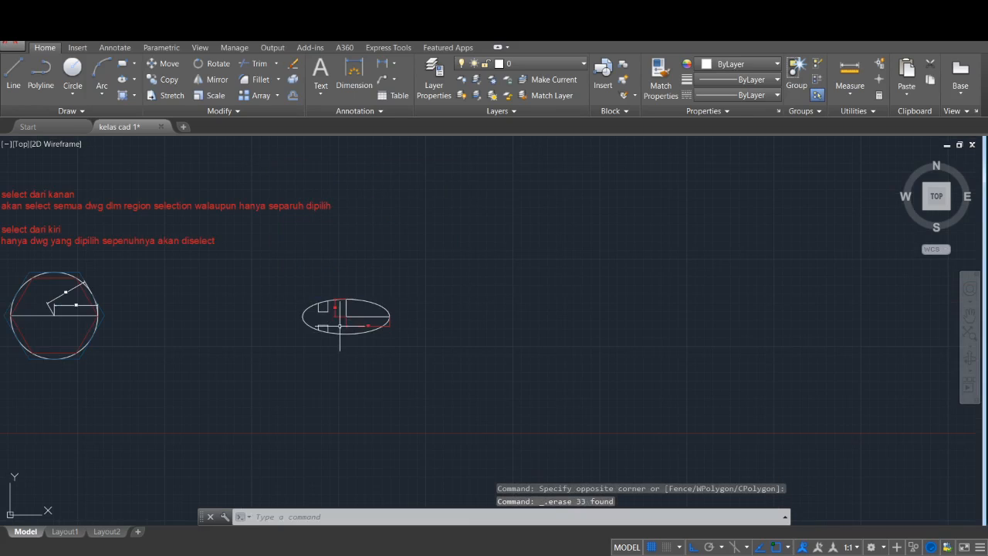
Copy the whole ellipse figure from its left quadrant to its right quadrant so the copy touches it end to end
scroll(343, 328, "up", 3)
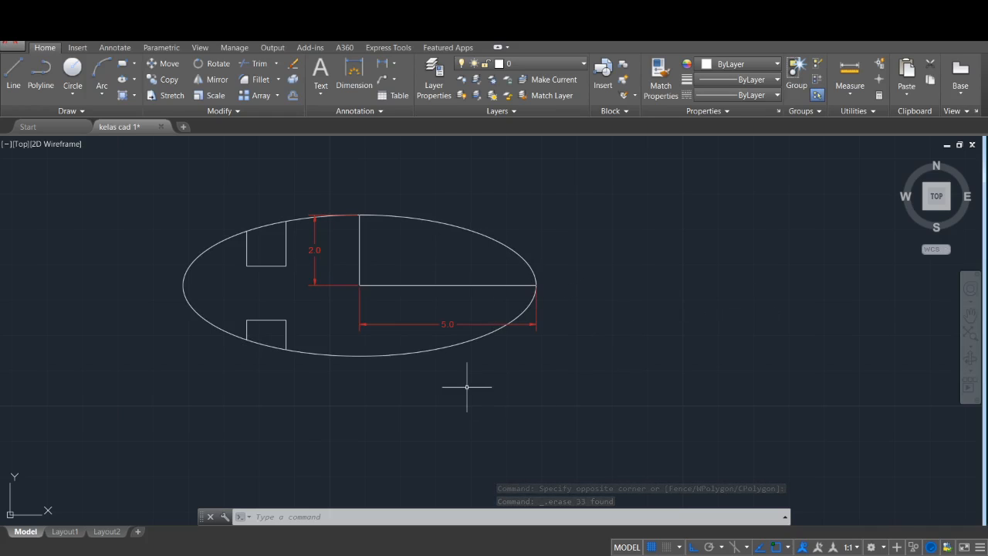
left_click(163, 78)
mouse_move(591, 402)
left_mouse_down()
mouse_move(224, 226)
mouse_move(229, 191)
left_mouse_up()
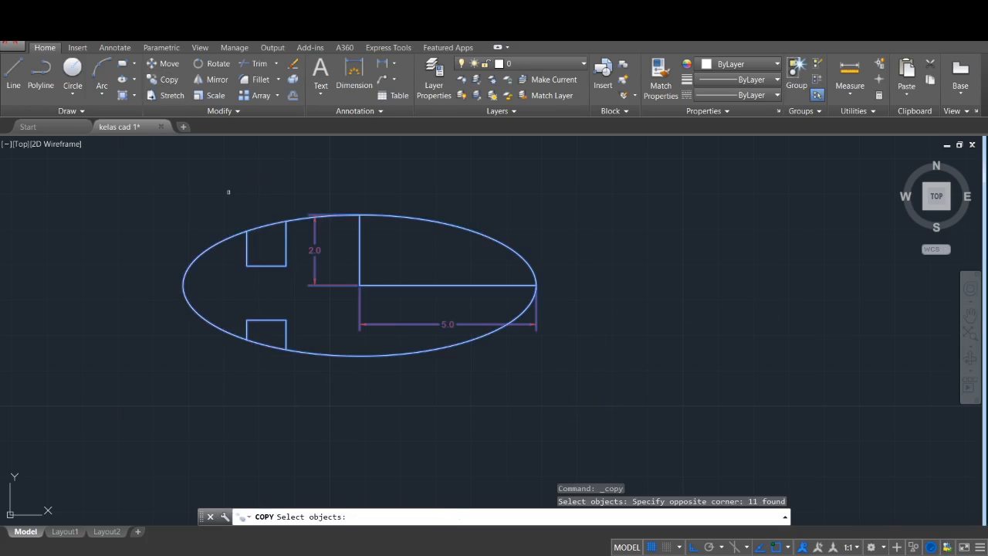
key("Return")
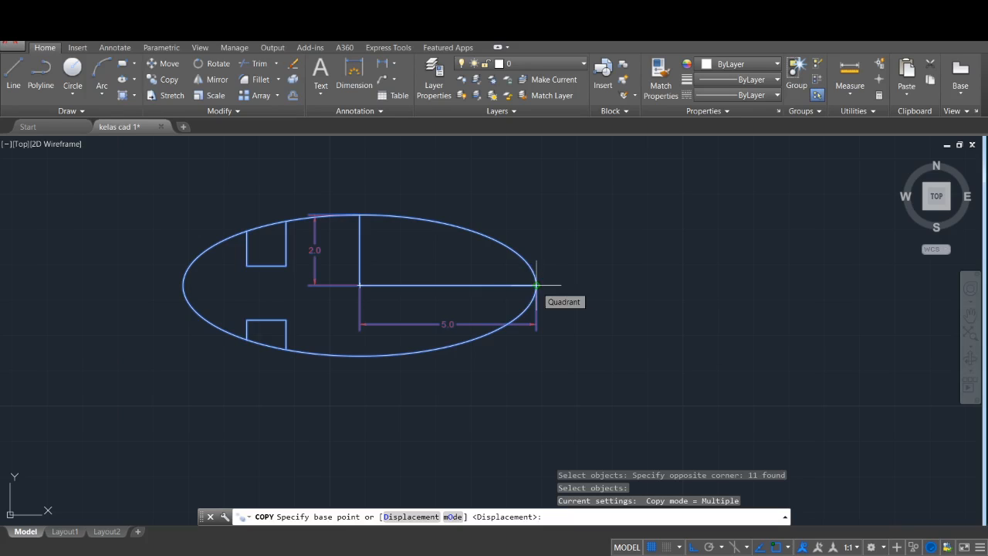
left_click(183, 285)
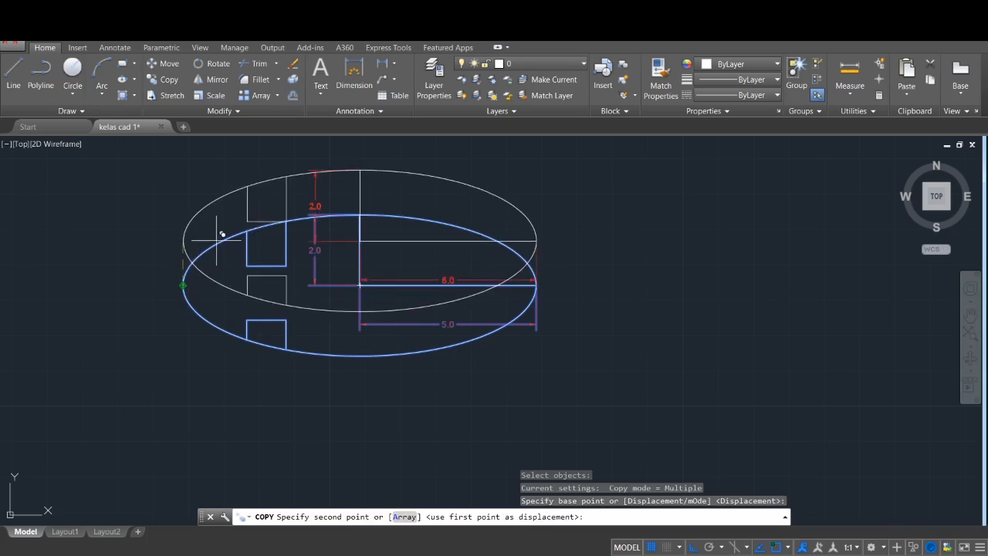
left_click(540, 279)
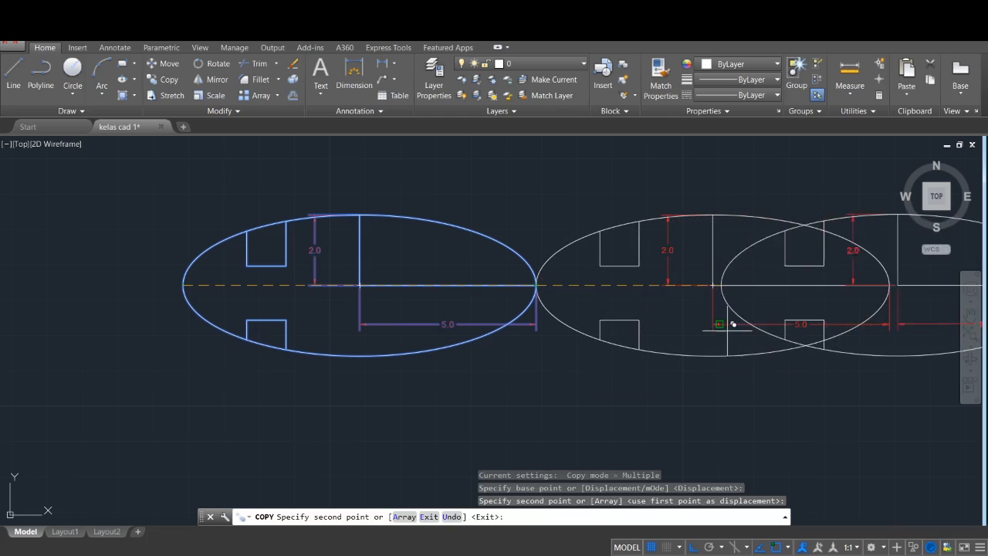
Place two more copies, each at the right quadrant of the last ellipse in the row, and end the Copy command
middle_click_drag(741, 324, 555, 320)
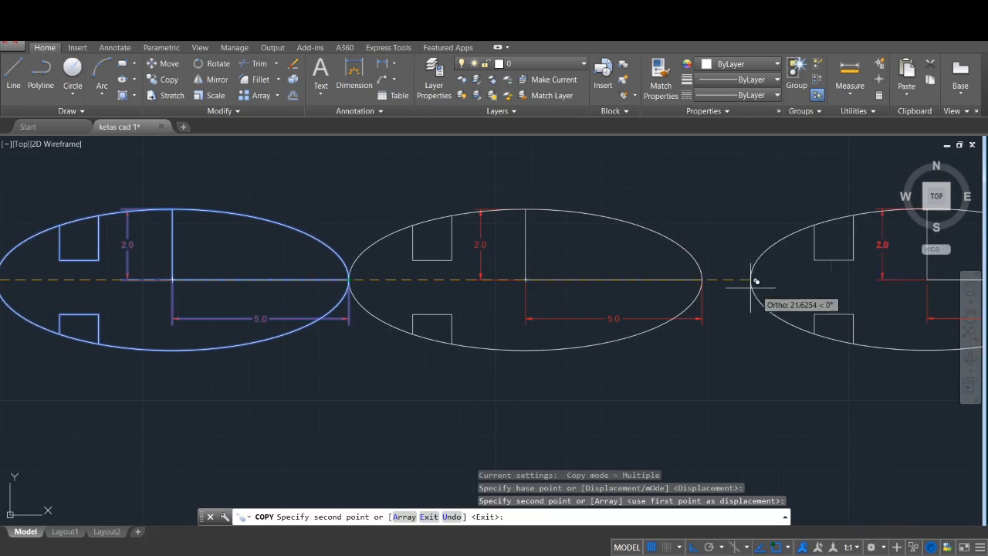
left_click(701, 280)
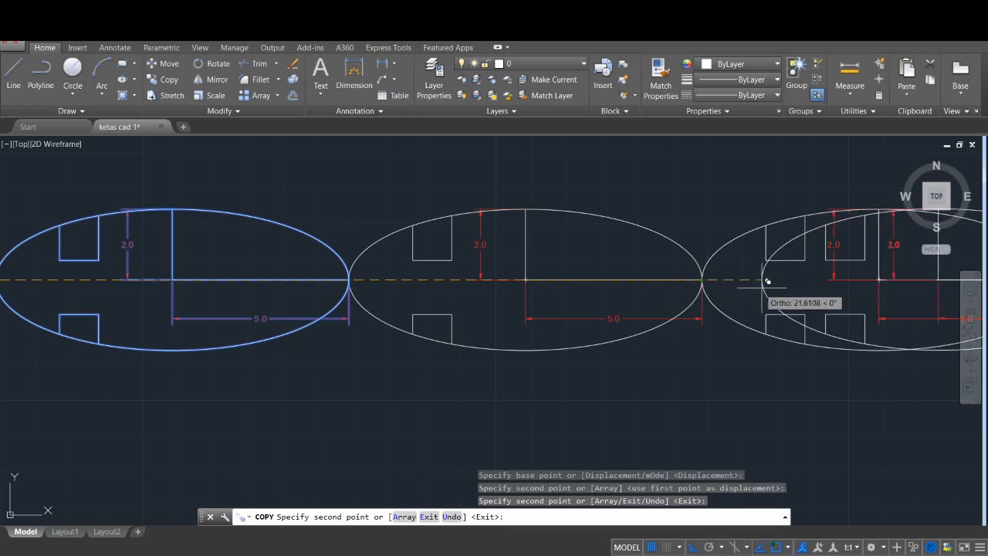
middle_click_drag(802, 288, 536, 280)
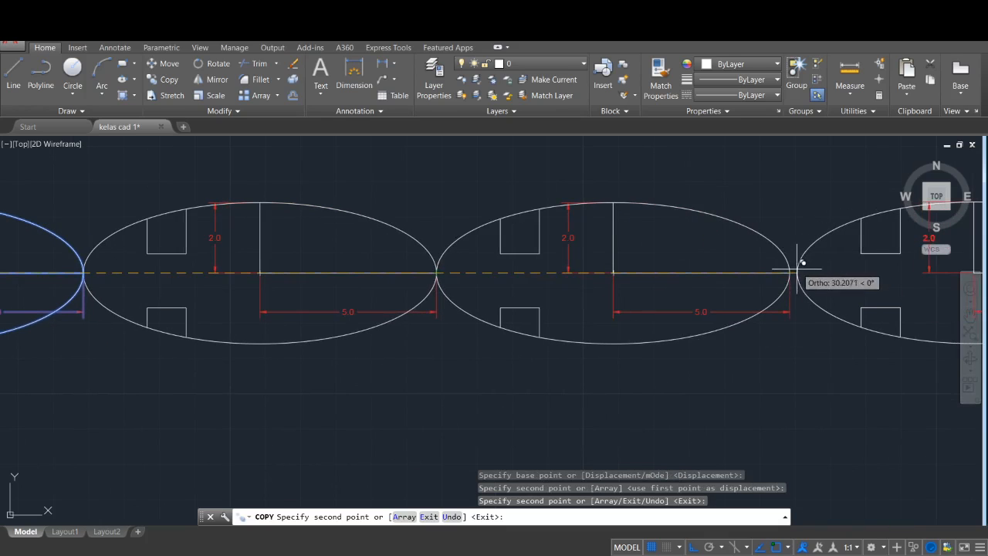
left_click(790, 271)
scroll(696, 344, "down", 8)
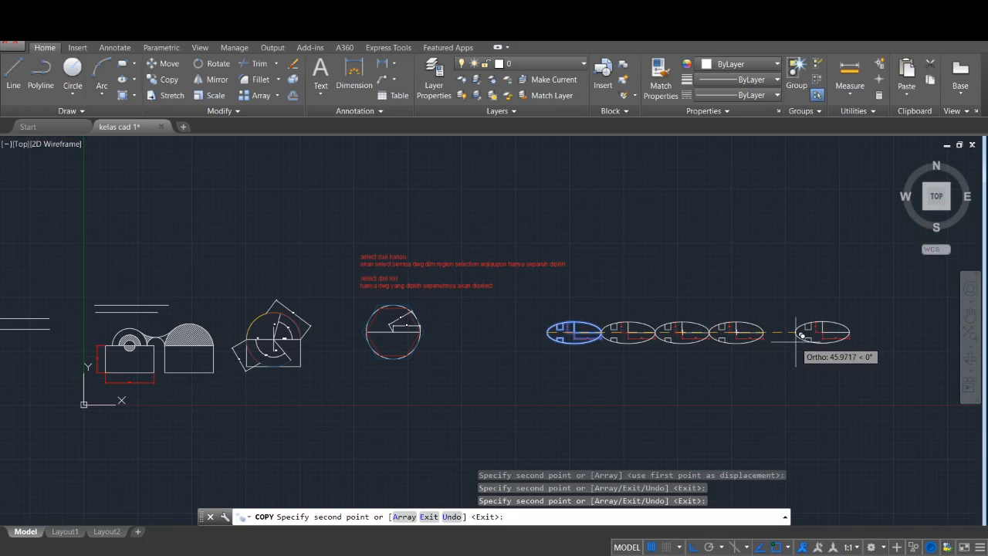
key("Escape")
scroll(631, 351, "up", 4)
middle_click_drag(633, 352, 500, 353)
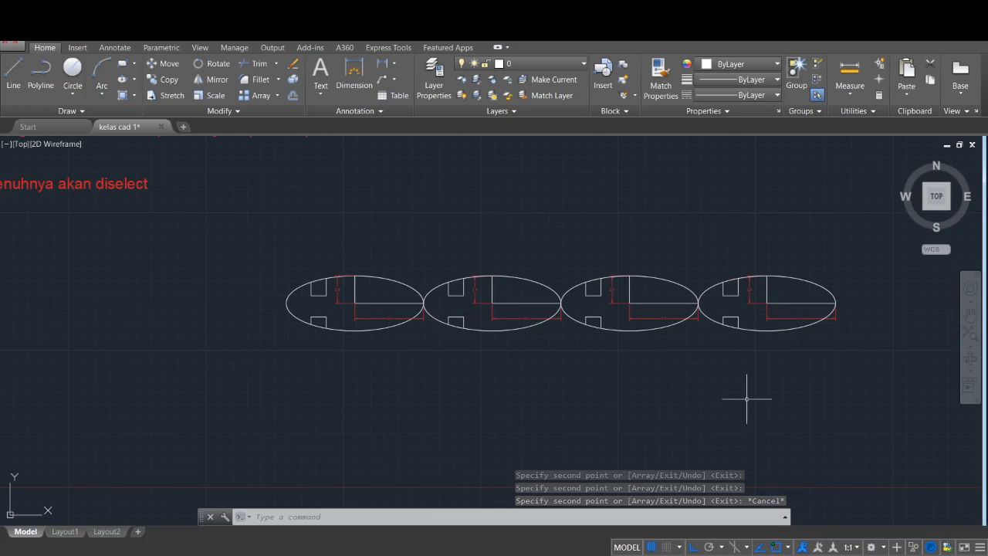
left_click(859, 362)
key("Escape")
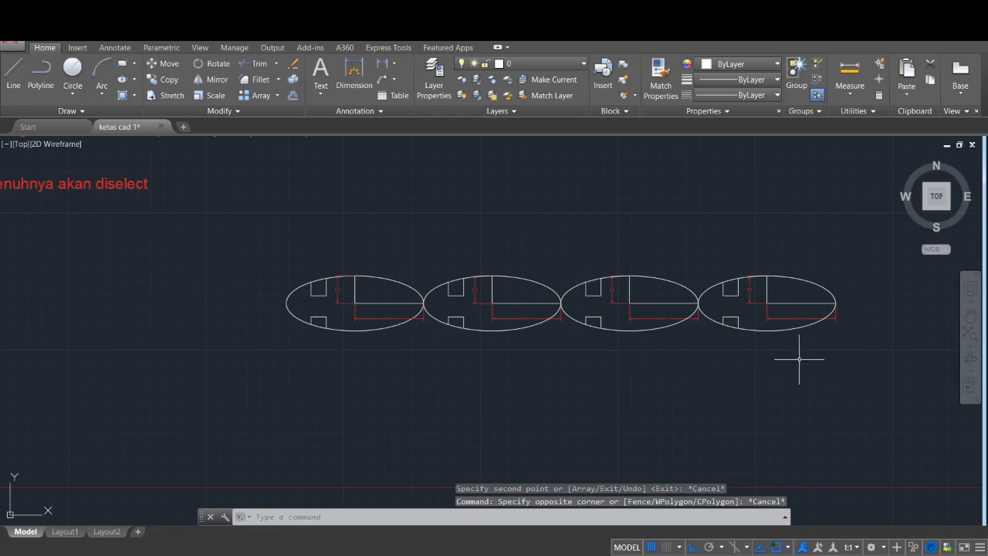
left_click(880, 376)
left_click(240, 241)
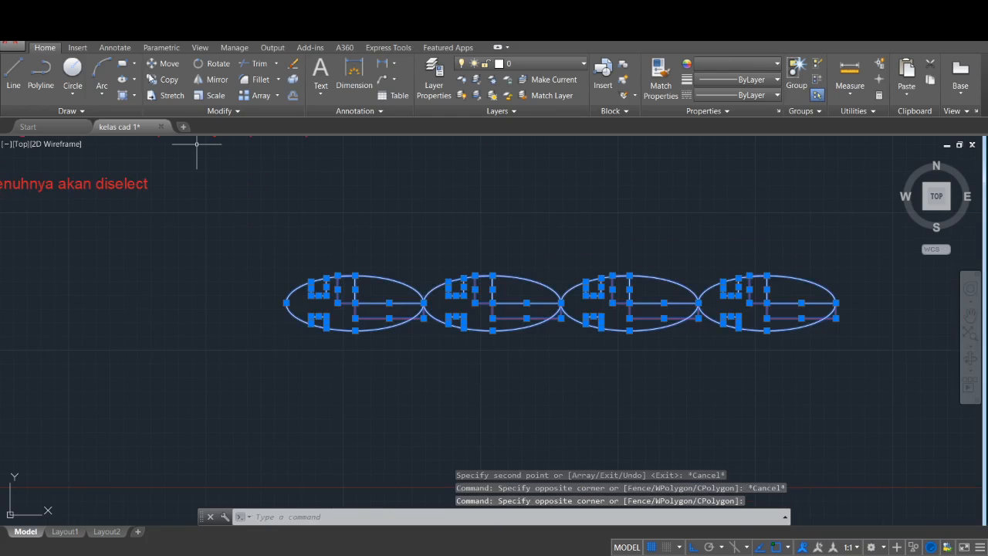
key("Escape")
Copy the row of four ellipse figures from the second ellipse's bottom quadrant to its top quadrant, stacking a row above
left_click(164, 78)
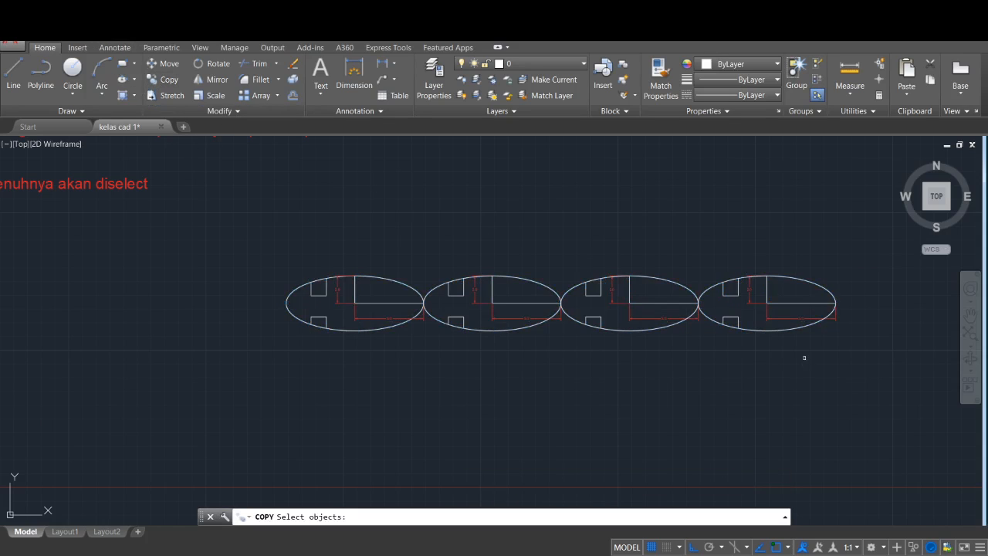
left_click(870, 358)
left_click(241, 247)
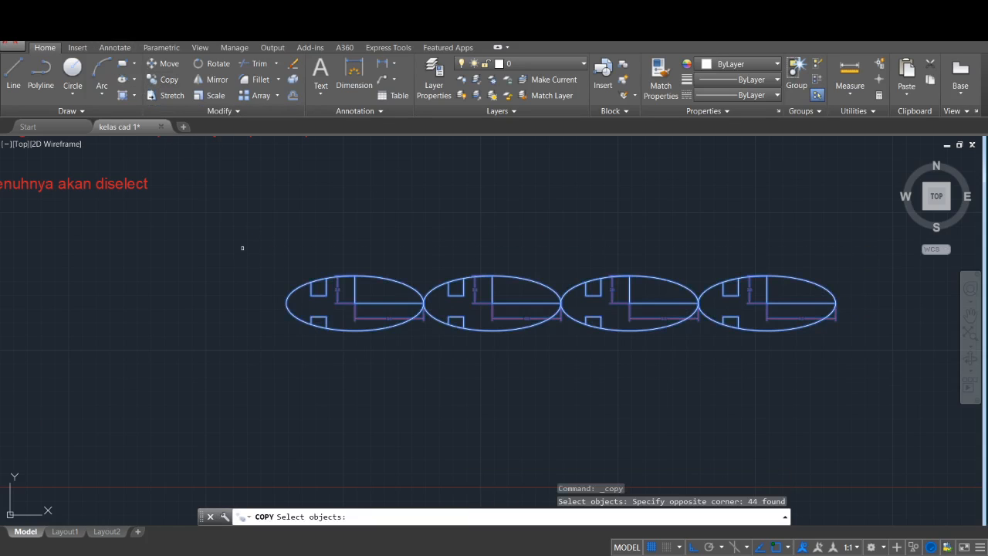
key("Return")
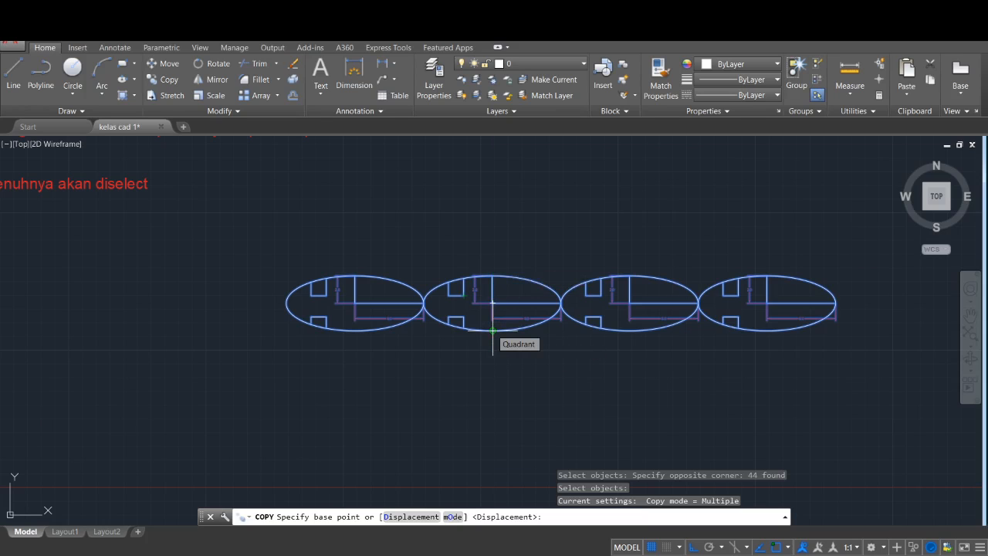
left_click(492, 330)
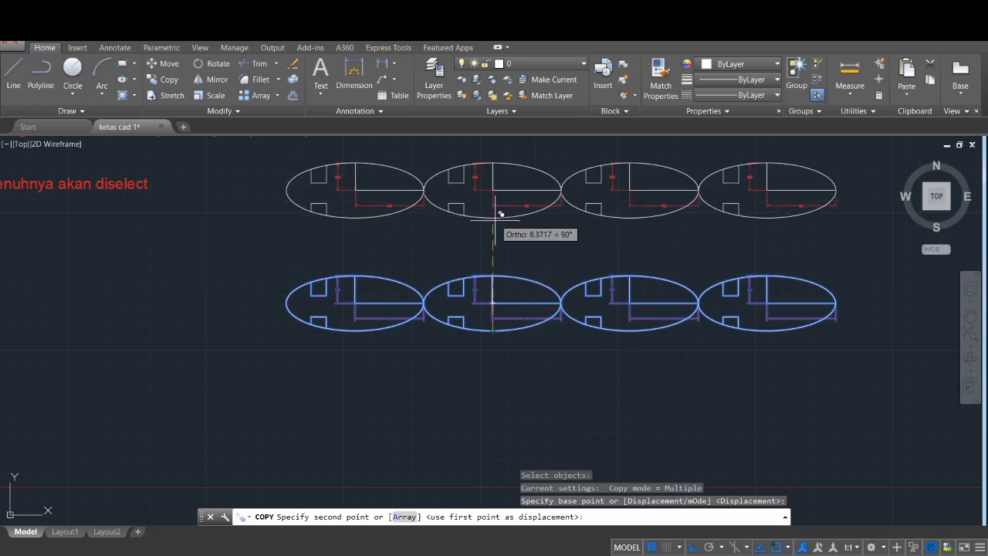
left_click(492, 275)
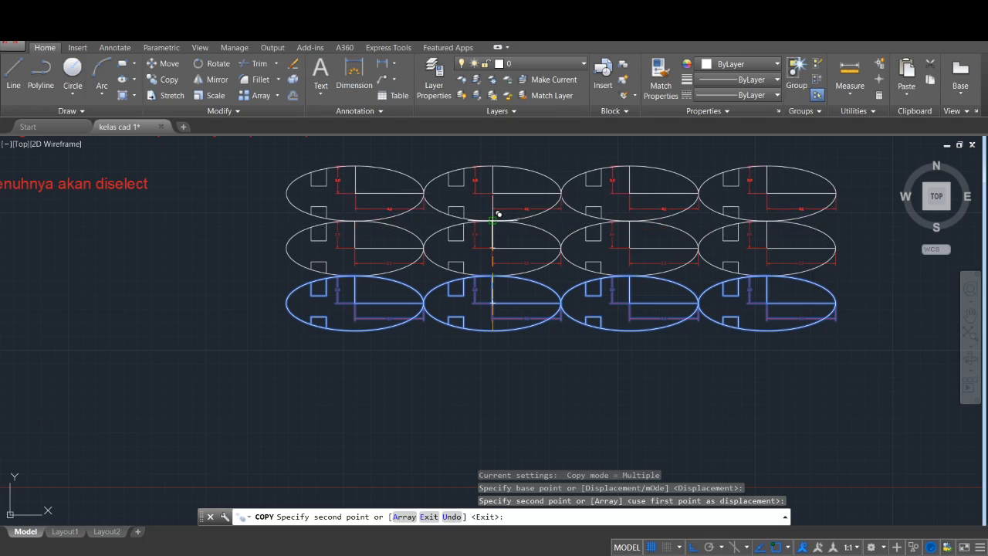
Stack two more copies of the row upward at the second ellipse's successive top quadrants and end the Copy command
left_click(492, 221)
left_click(492, 167)
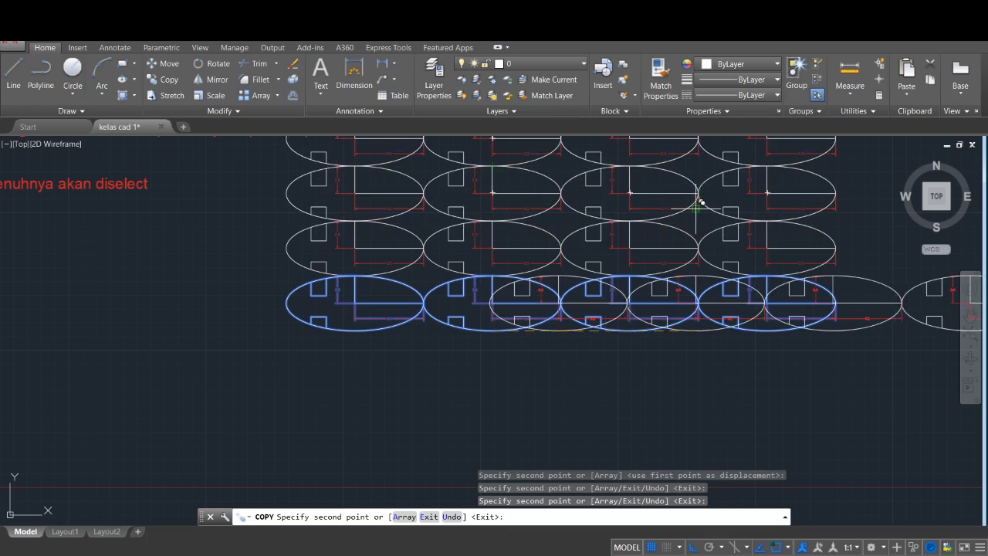
key("Escape")
scroll(679, 261, "down", 4)
scroll(591, 262, "up", 3)
scroll(591, 260, "down", 2)
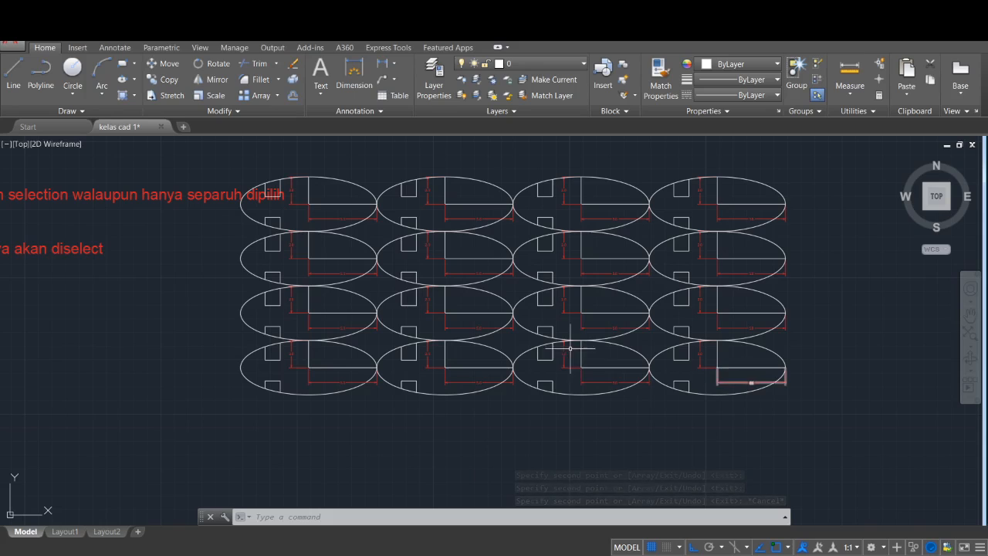
Examine which object snap modes are enabled and close the list
right_click(776, 547)
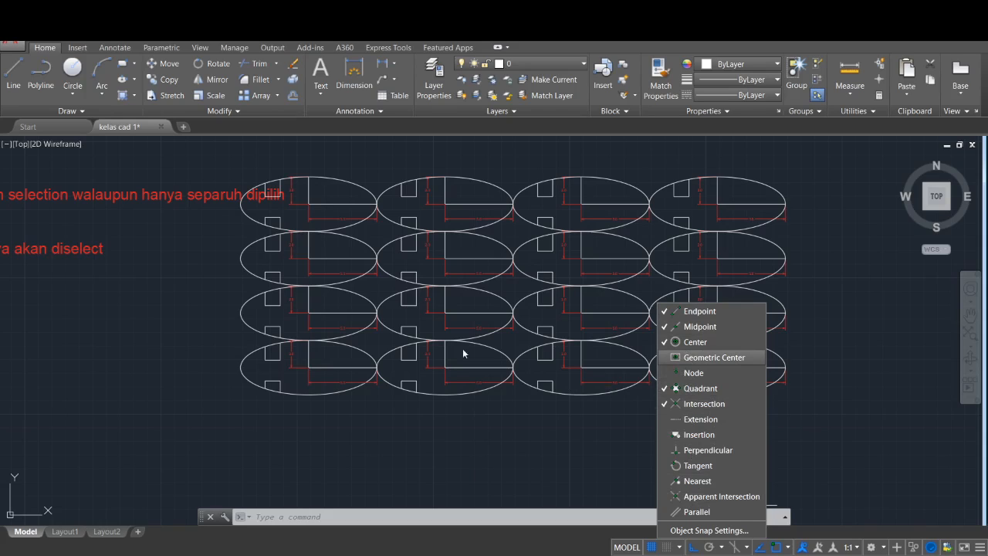
key("Escape")
key("Escape")
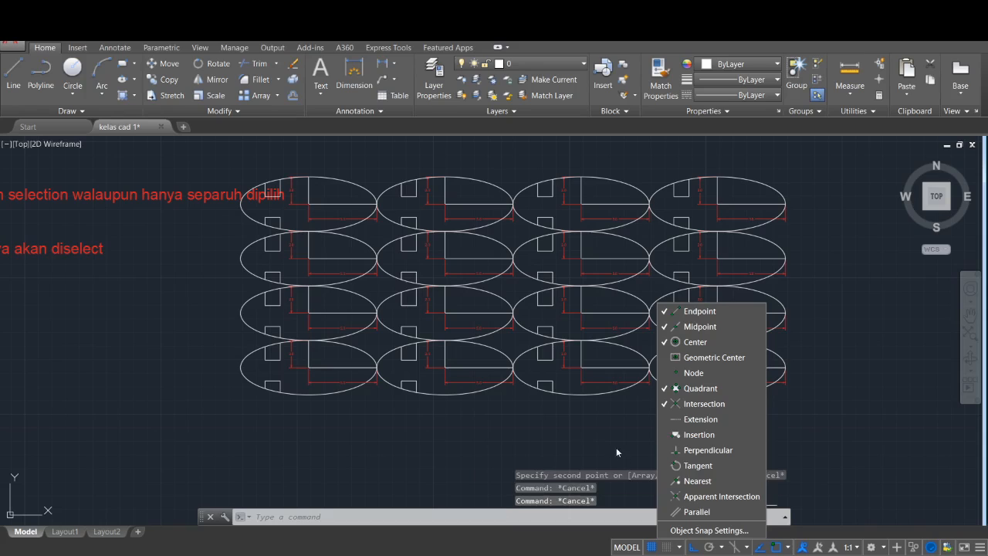
left_click(571, 442)
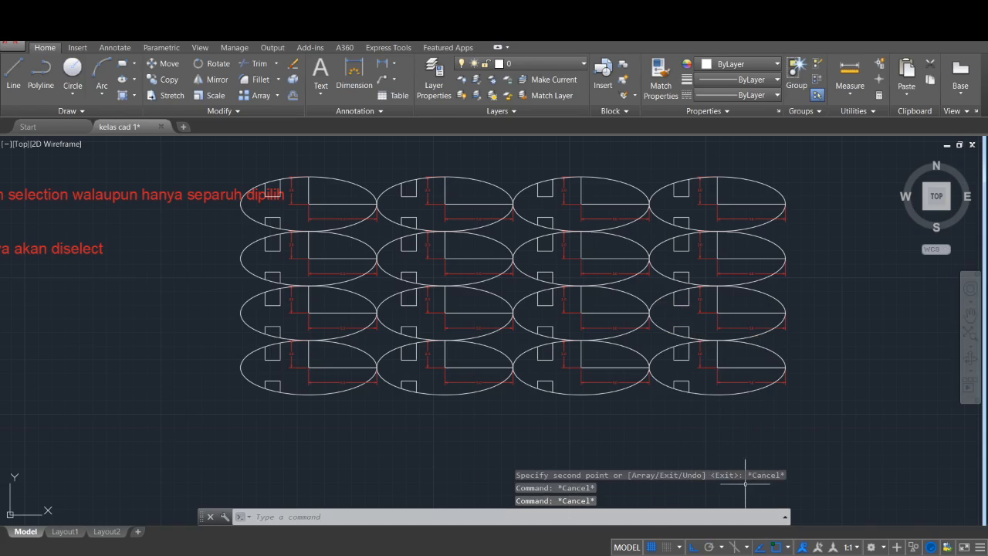
Turn object snap off and on again, and review its list of snap modes once more
left_click(776, 548)
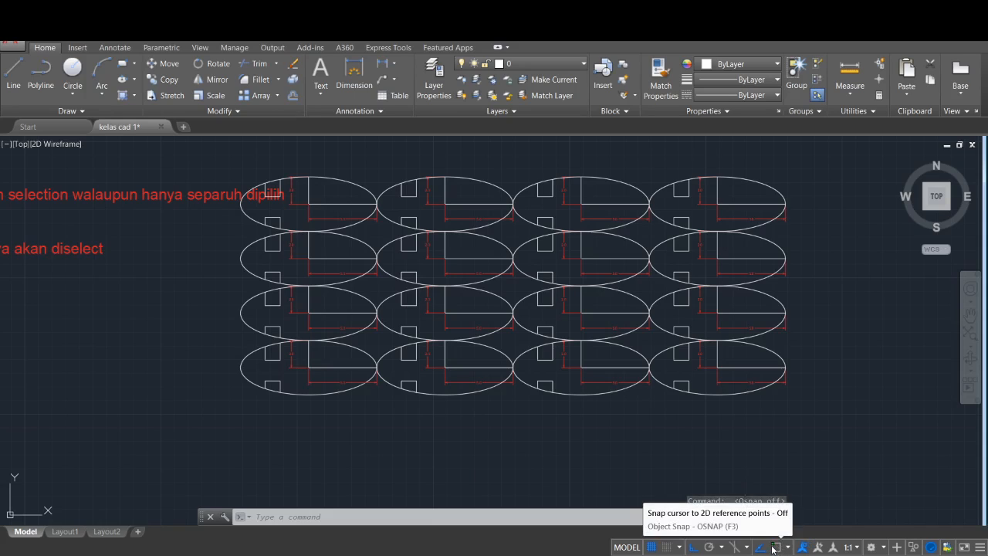
left_click(774, 548)
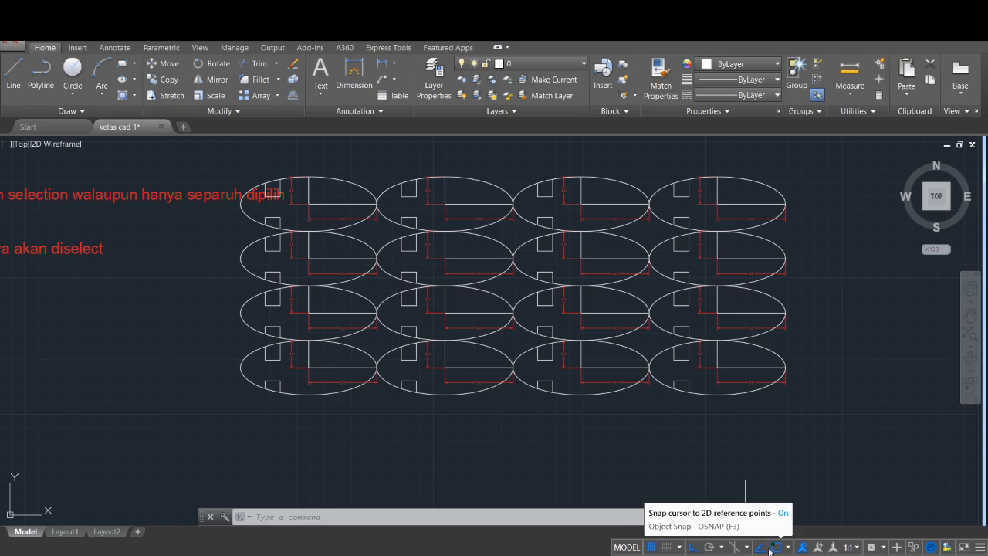
right_click(775, 549)
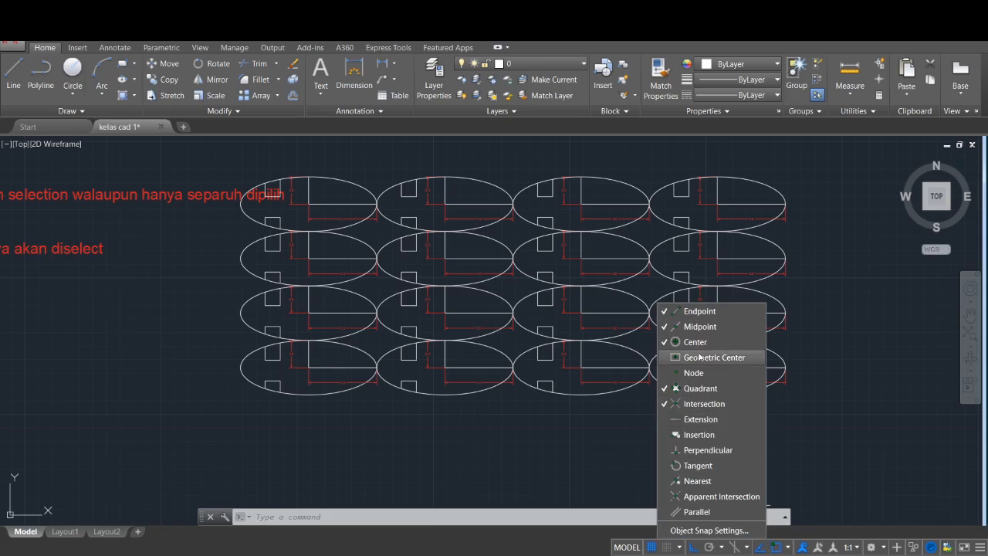
left_click(716, 435)
key("Escape")
key("Escape")
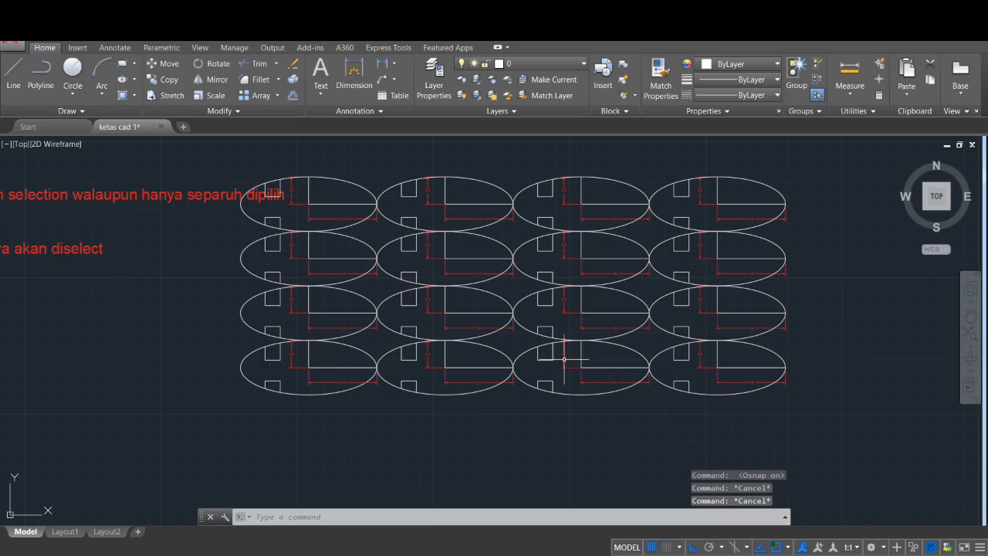
key("alt+Tab")
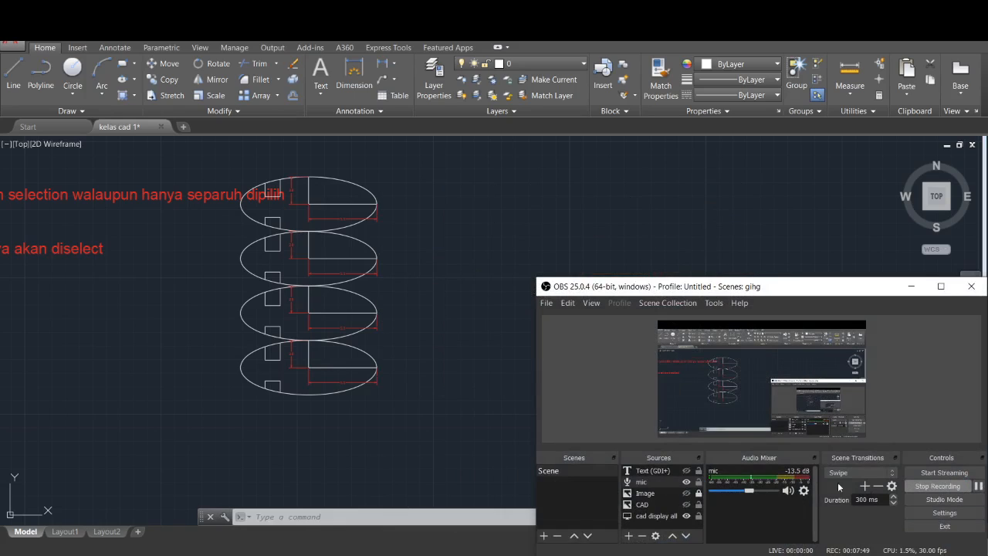
left_click(911, 287)
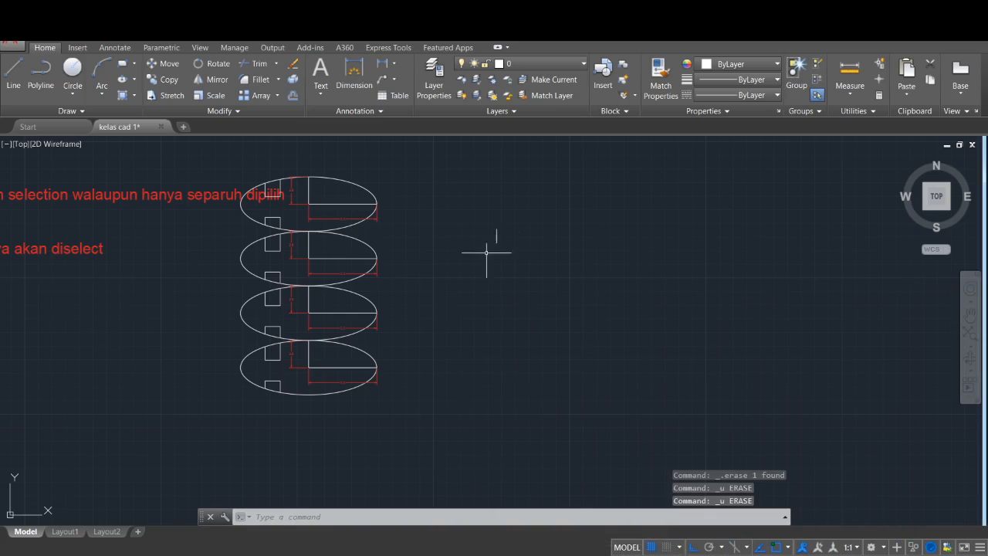
Erase the ellipse figures stacked above the bottom one, including the leftover ellipse and two short lines directly above it
left_click(193, 163)
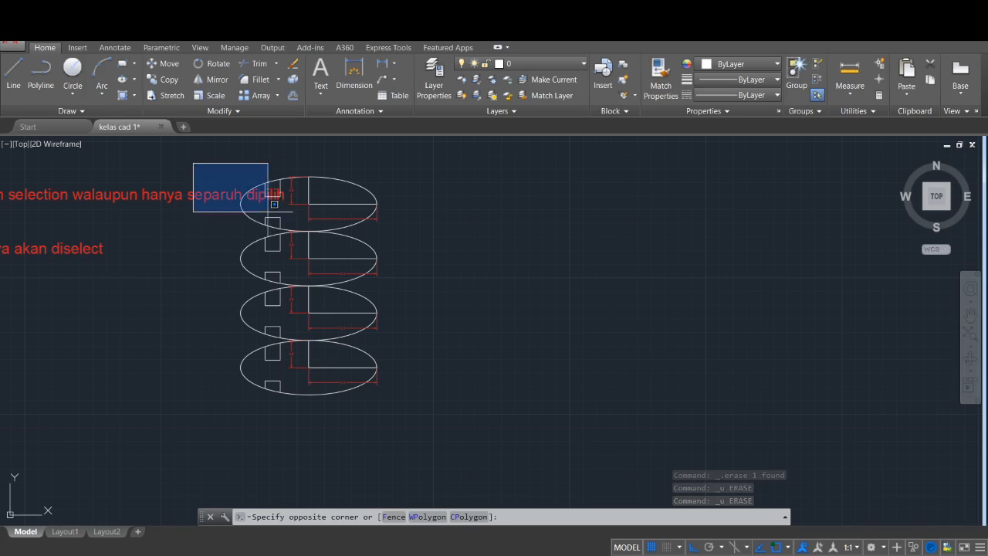
left_click(402, 332)
key("Delete")
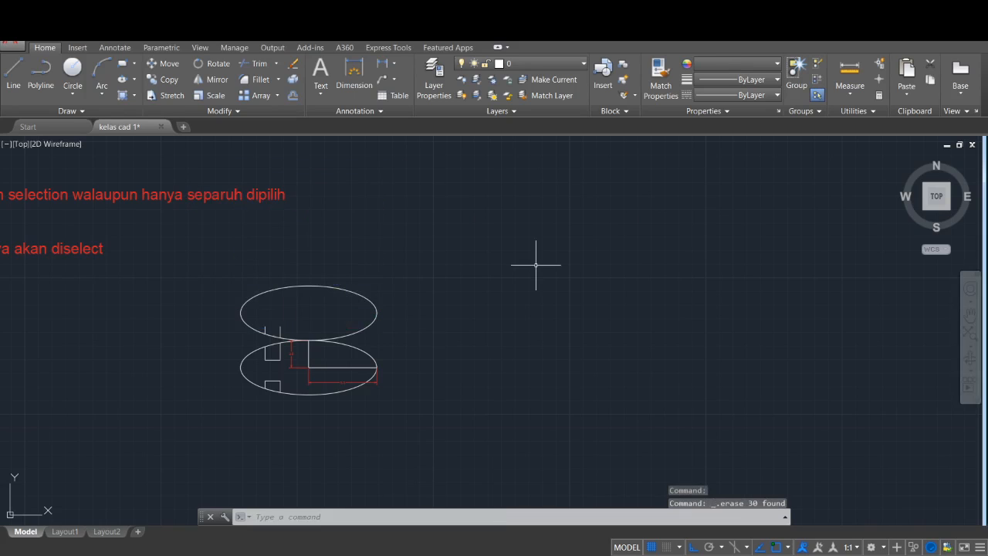
left_click(254, 327)
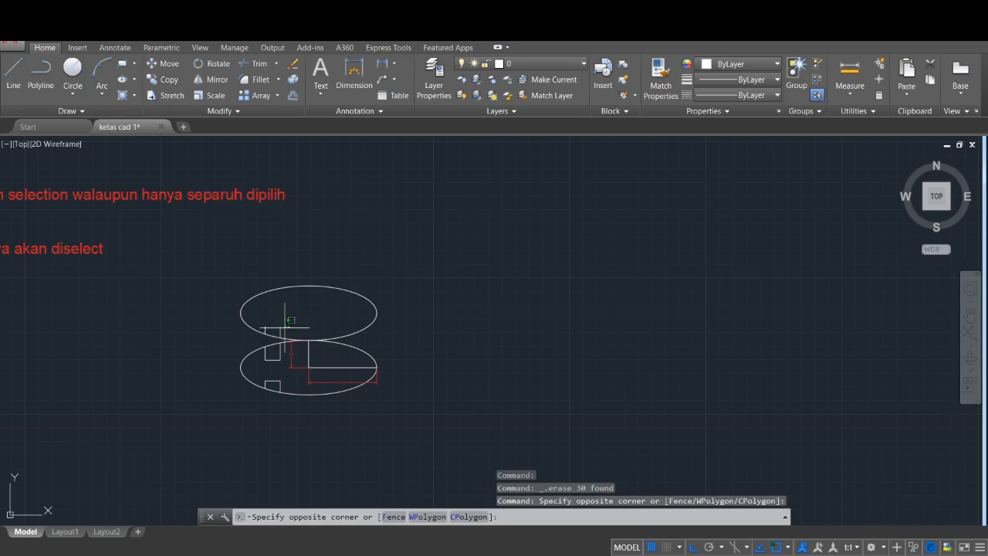
left_click(225, 341)
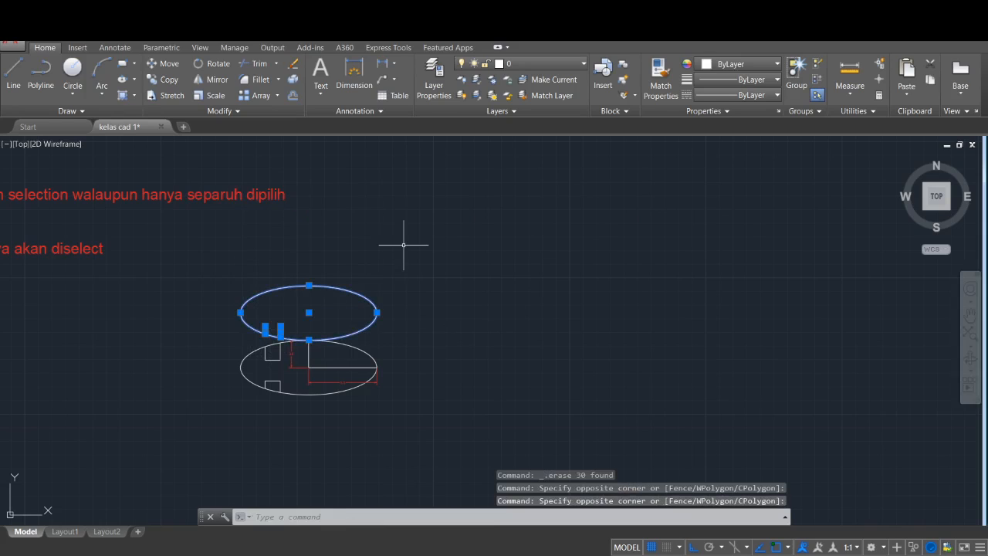
key("Delete")
scroll(378, 318, "up", 5)
middle_click_drag(379, 335, 494, 236)
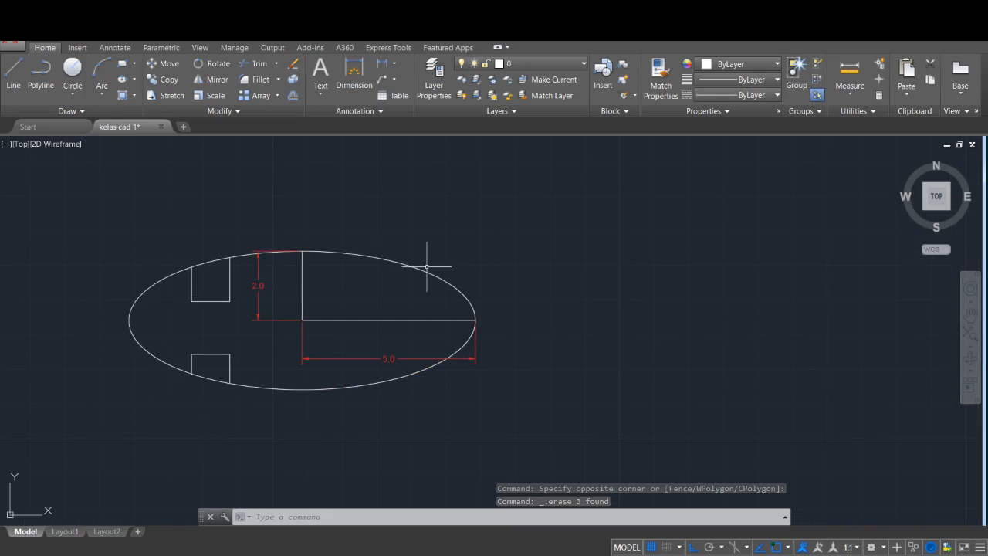
scroll(425, 277, "up", 2)
middle_click_drag(426, 280, 520, 240)
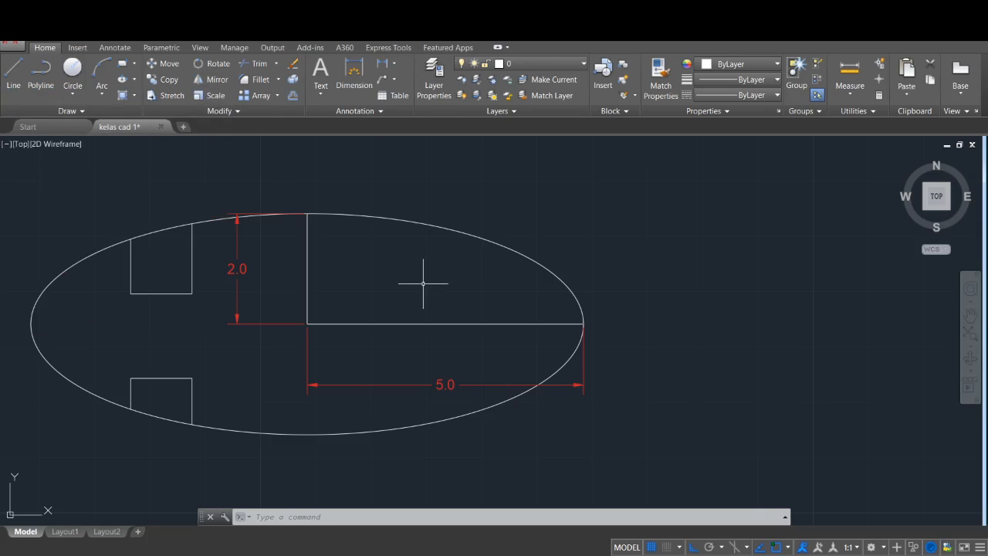
scroll(481, 260, "down", 2)
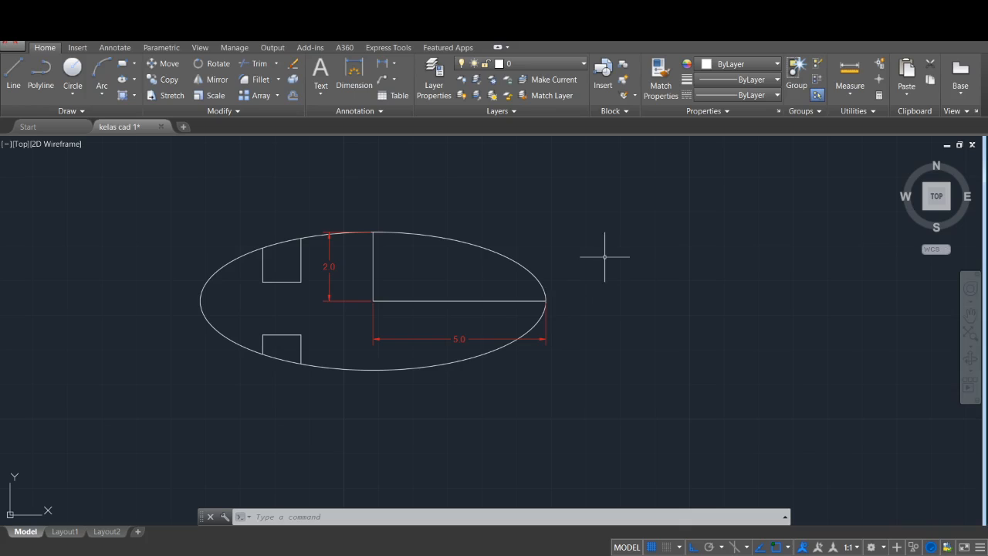
Draw a right triangle of lines beside the ellipse figure: a vertical line upward, a horizontal line rightward and a diagonal back to the start
scroll(654, 260, "up", 2)
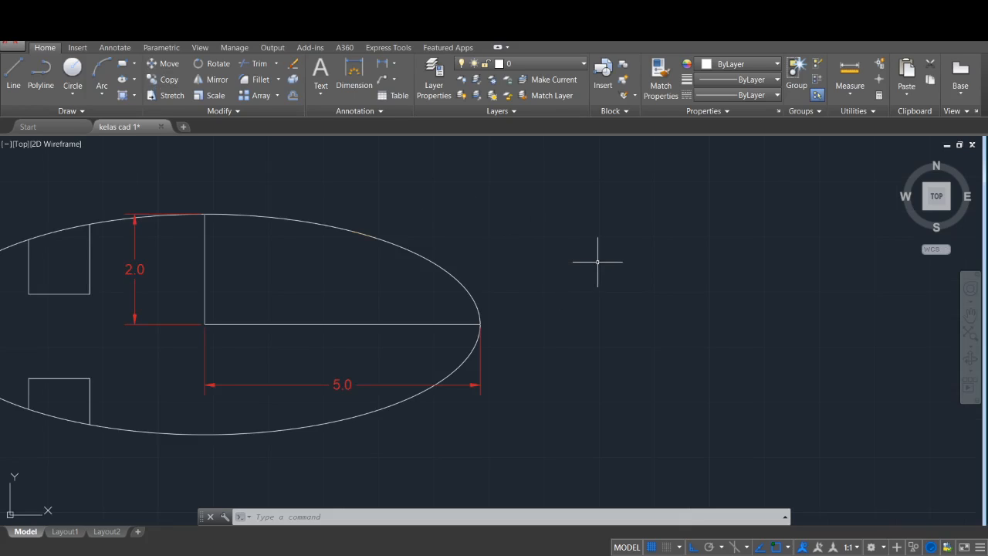
key("Escape")
type("l")
key("Return")
left_click(680, 304)
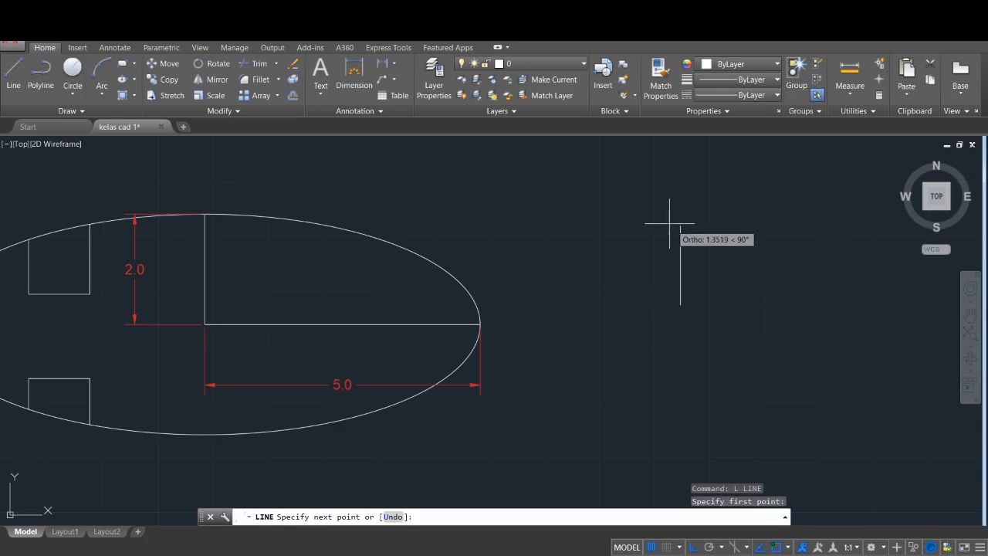
left_click(673, 189)
left_click(829, 185)
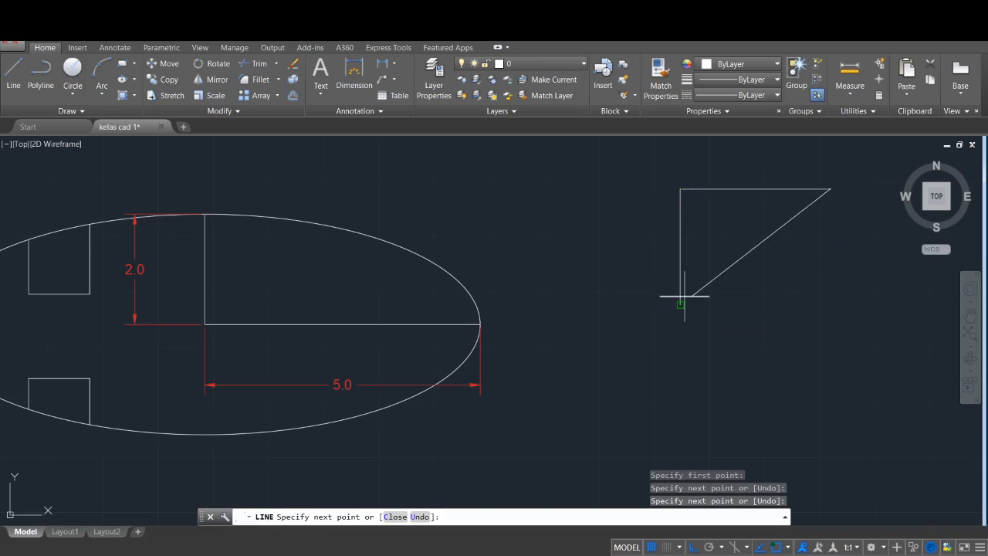
left_click(680, 305)
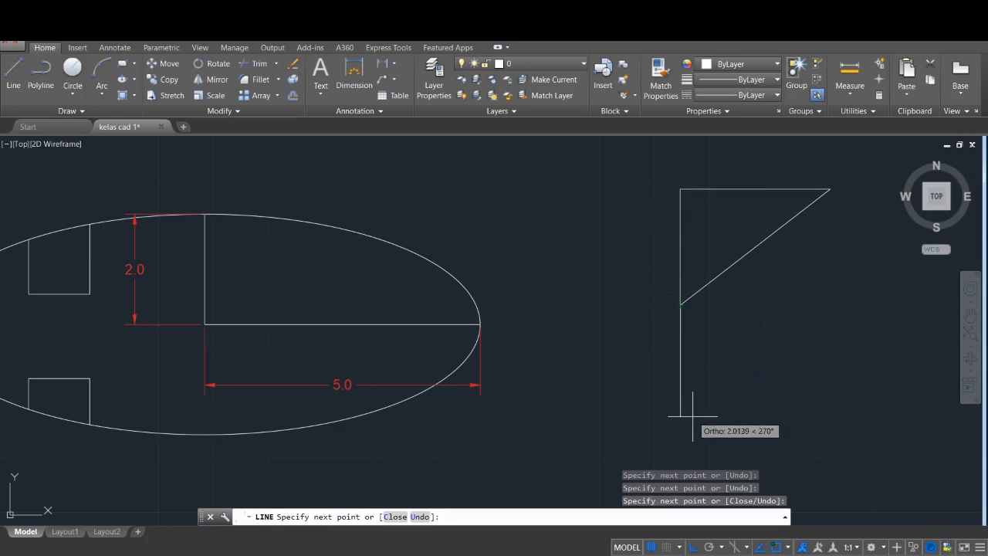
Add a larger triangle below from the same corner, with a vertical line down, a horizontal line rightward and a closing diagonal, and end the Line command
middle_click_drag(695, 412, 664, 337)
left_click(654, 409)
left_click(862, 421)
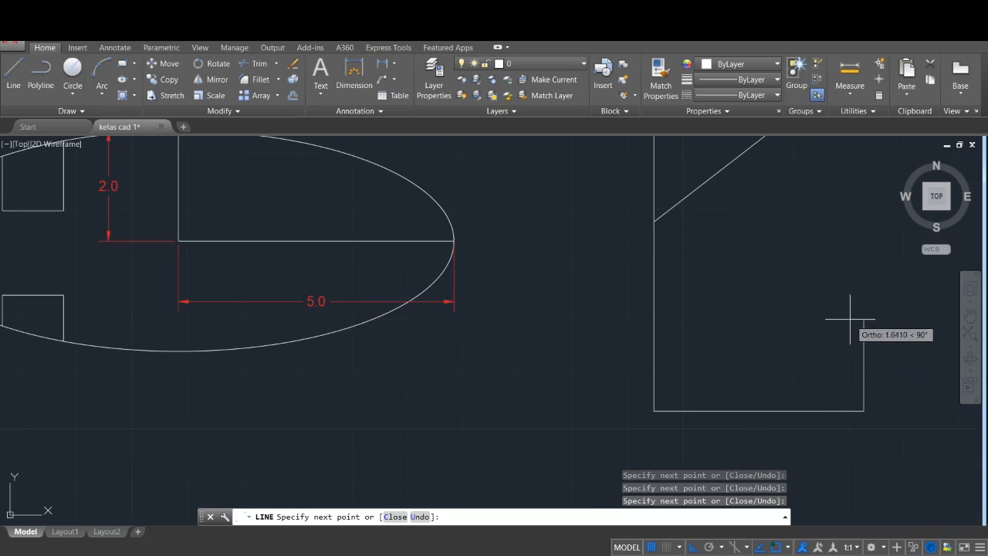
left_click(655, 223)
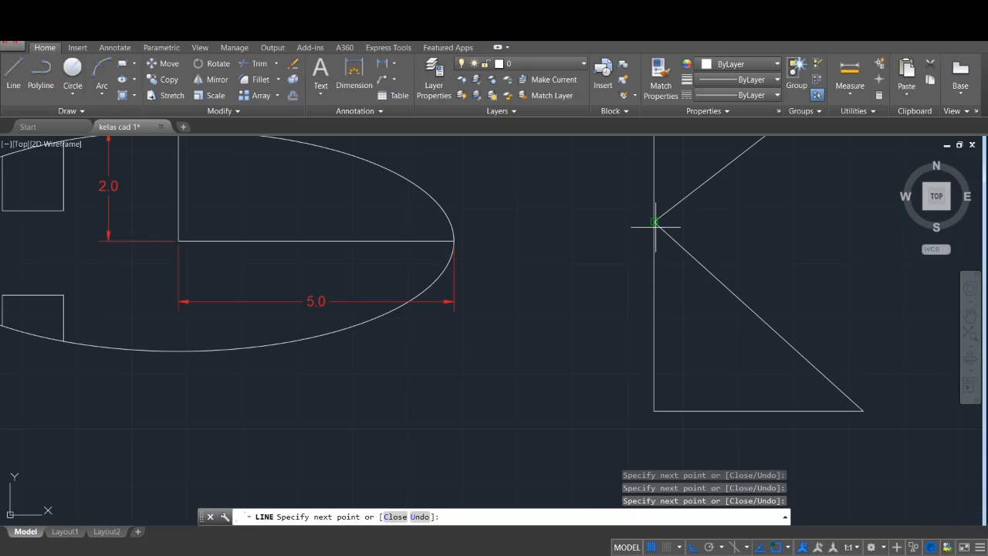
key("Escape")
scroll(672, 283, "down", 3)
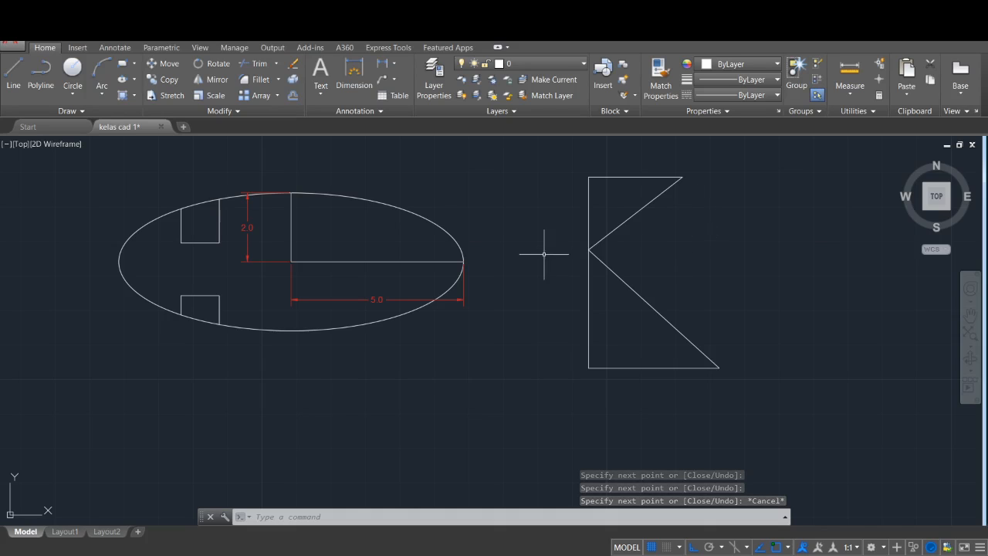
scroll(646, 234, "down", 2)
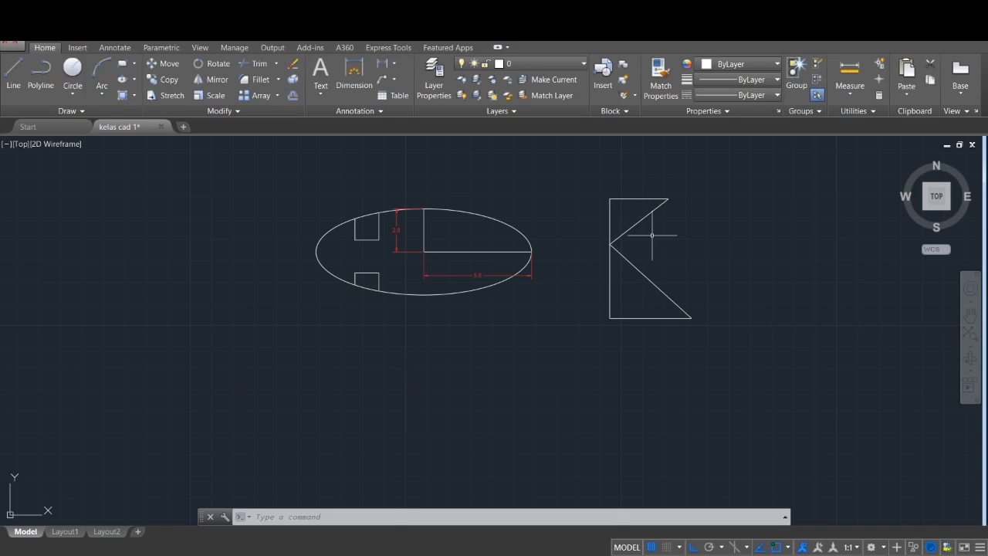
Mirror the two-triangle figure about a vertical line through its lower right corner, keeping the source objects
left_click(210, 81)
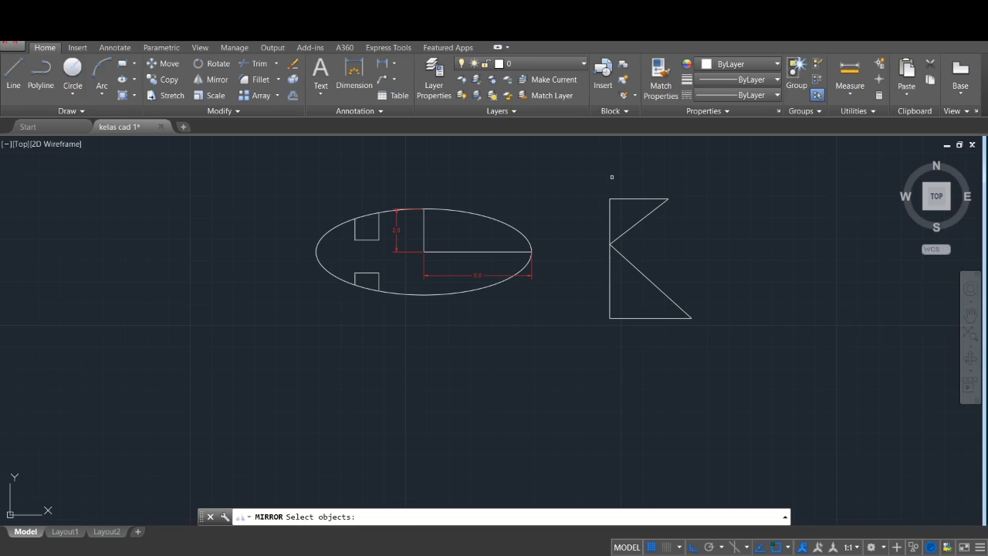
left_click(719, 174)
left_click(574, 393)
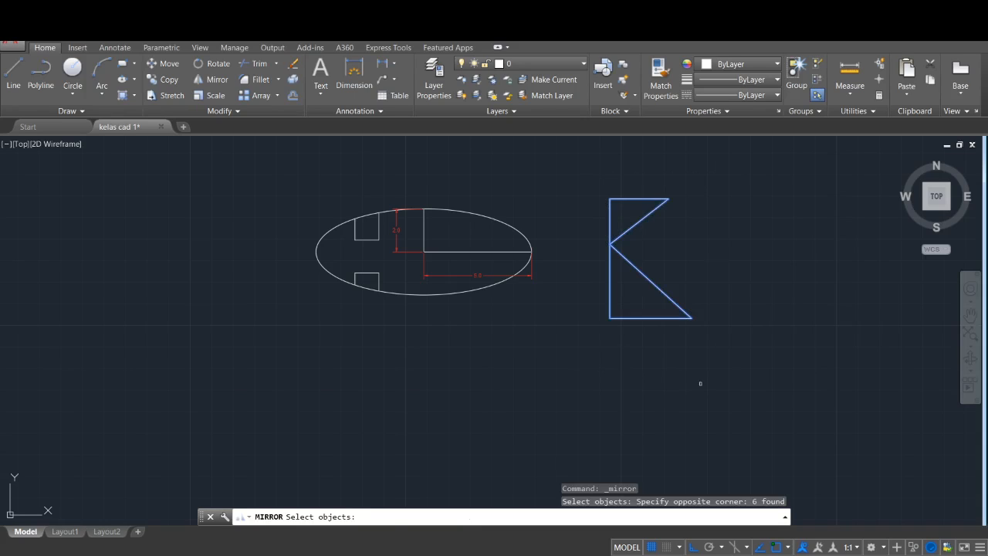
key("Return")
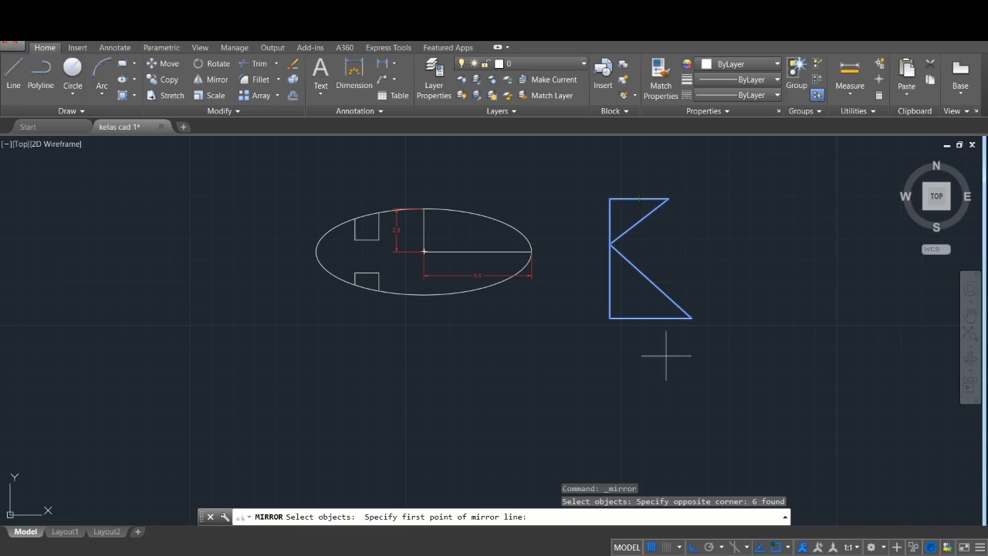
left_click(692, 317)
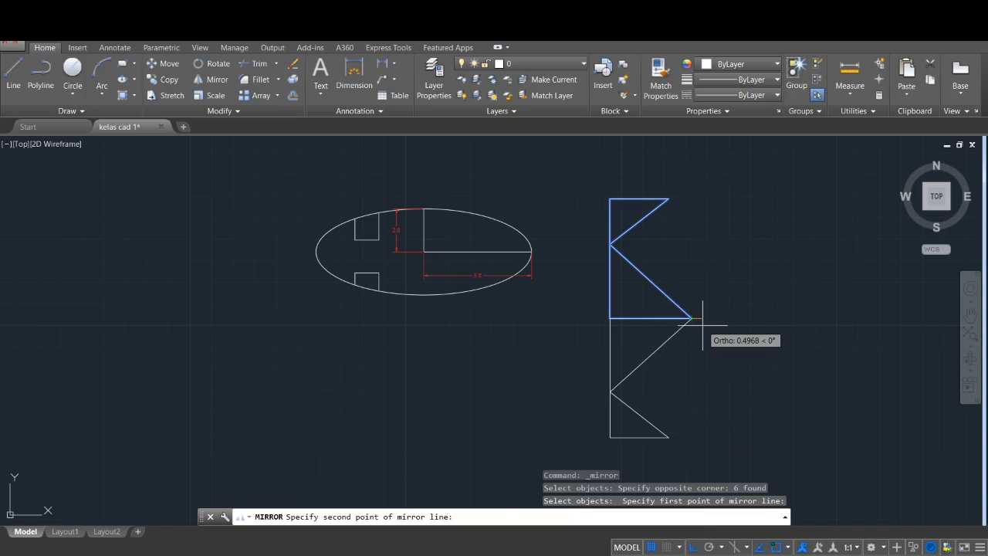
key("F8")
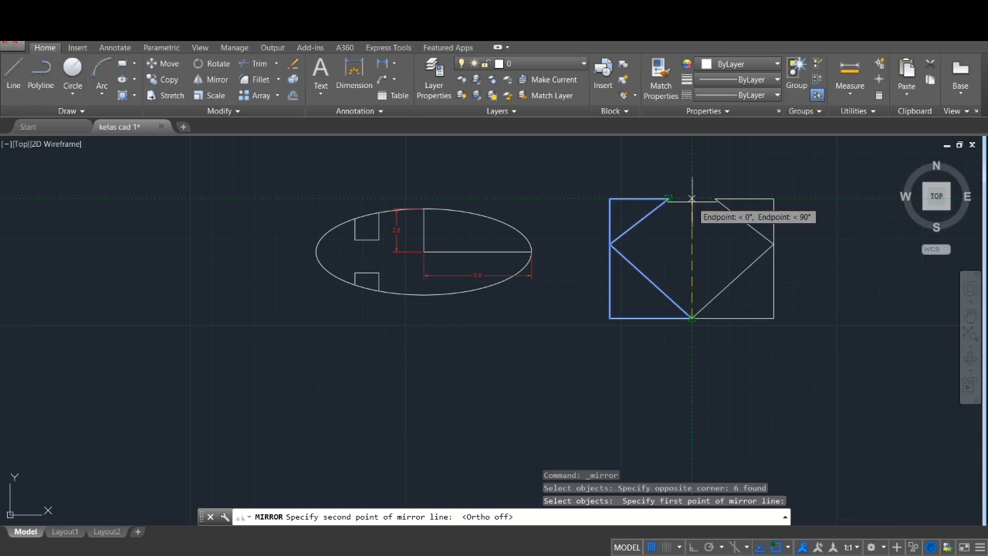
key("F8")
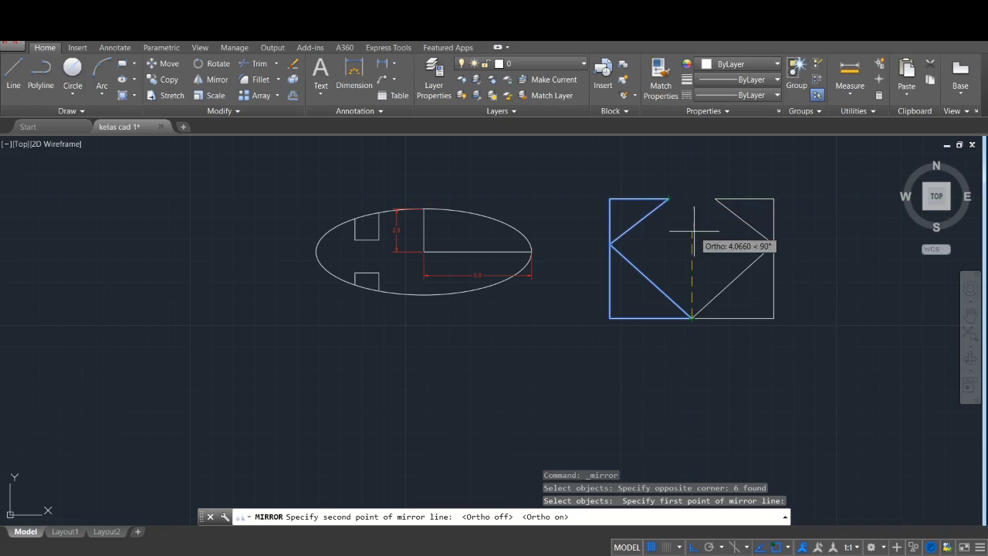
middle_click_drag(692, 166, 692, 219)
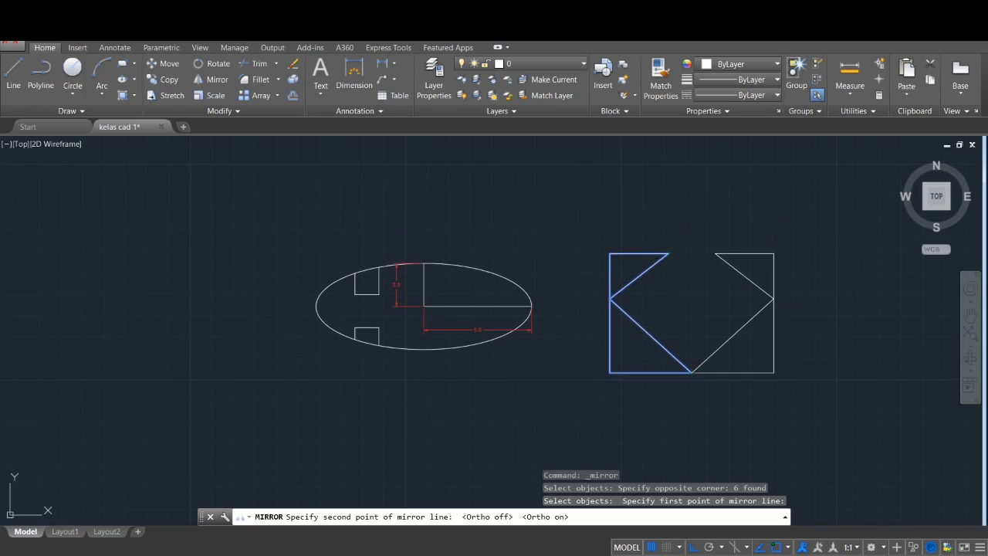
left_click(693, 206)
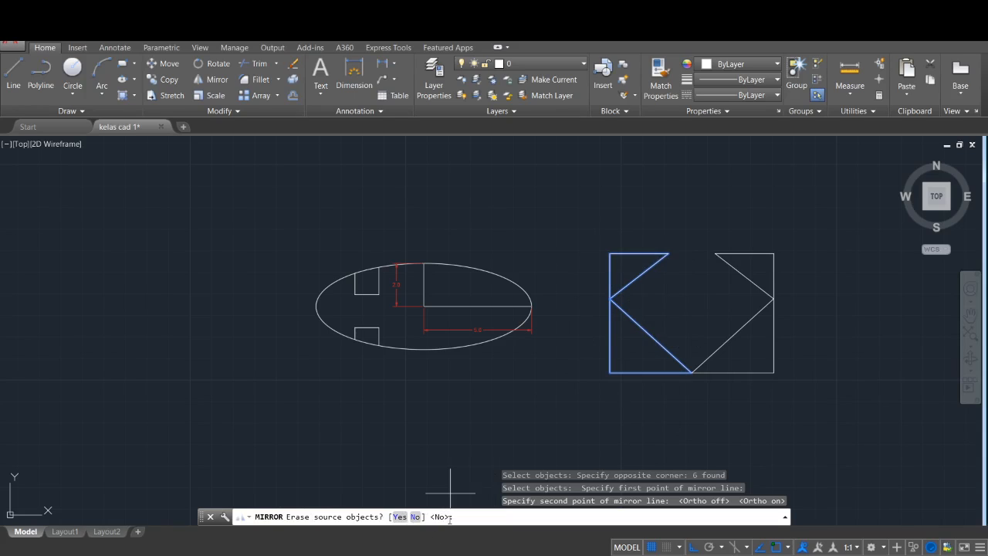
key("Return")
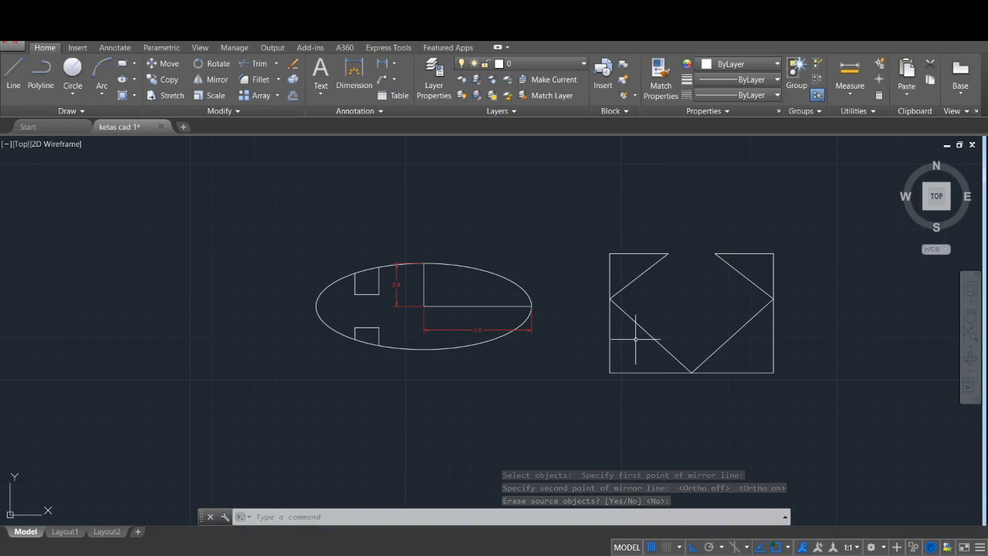
Erase the mirrored copy of the two-triangle figure
left_click(780, 396)
left_click(718, 244)
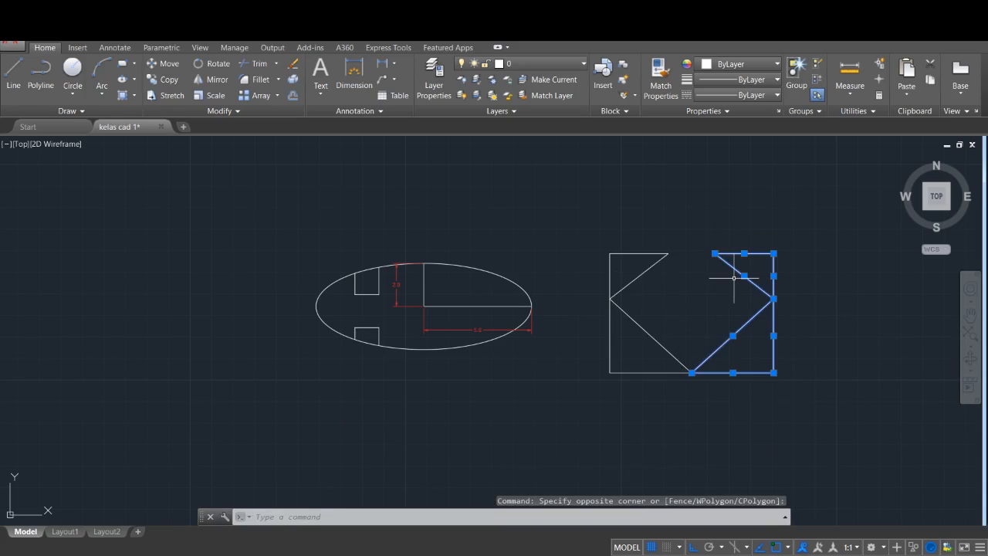
key("Delete")
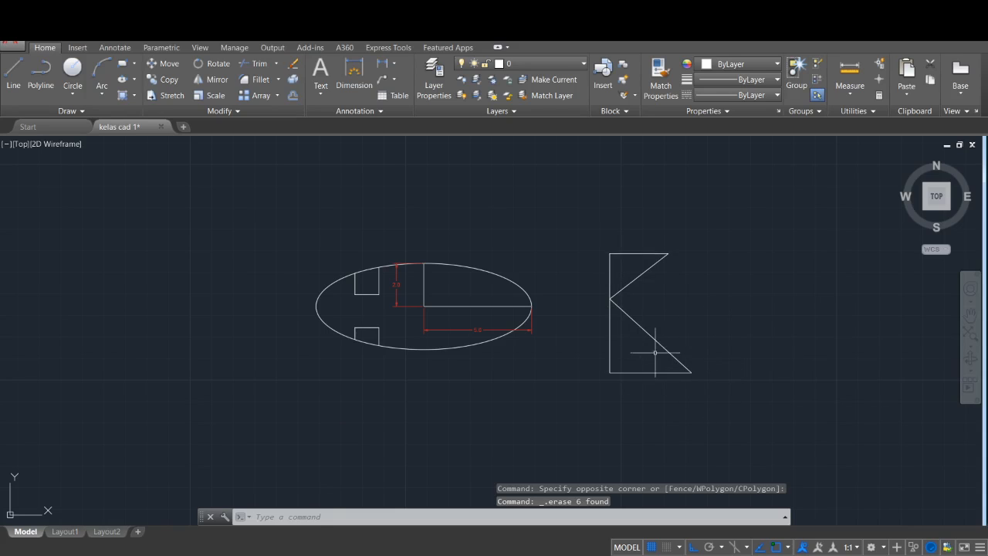
middle_click_drag(697, 365, 625, 367)
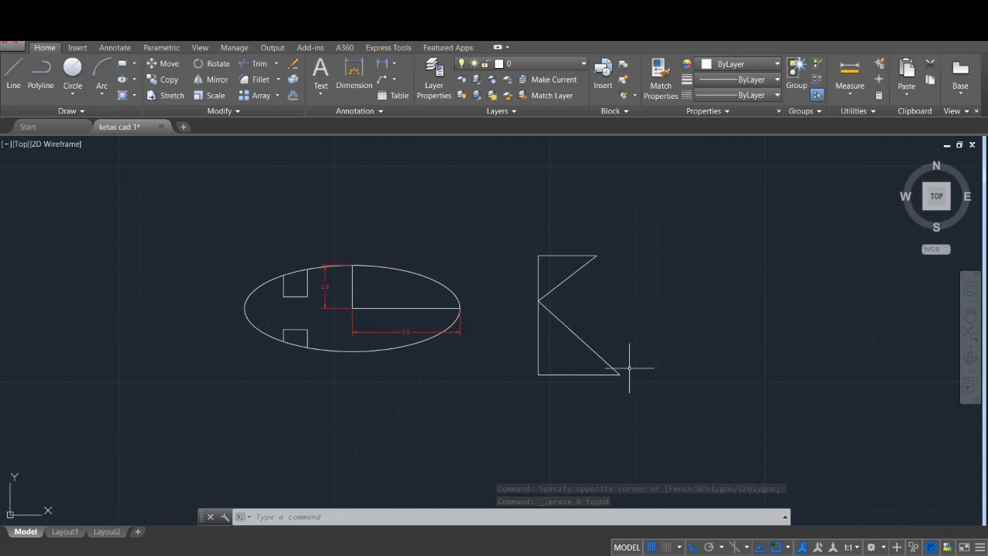
left_click(648, 413)
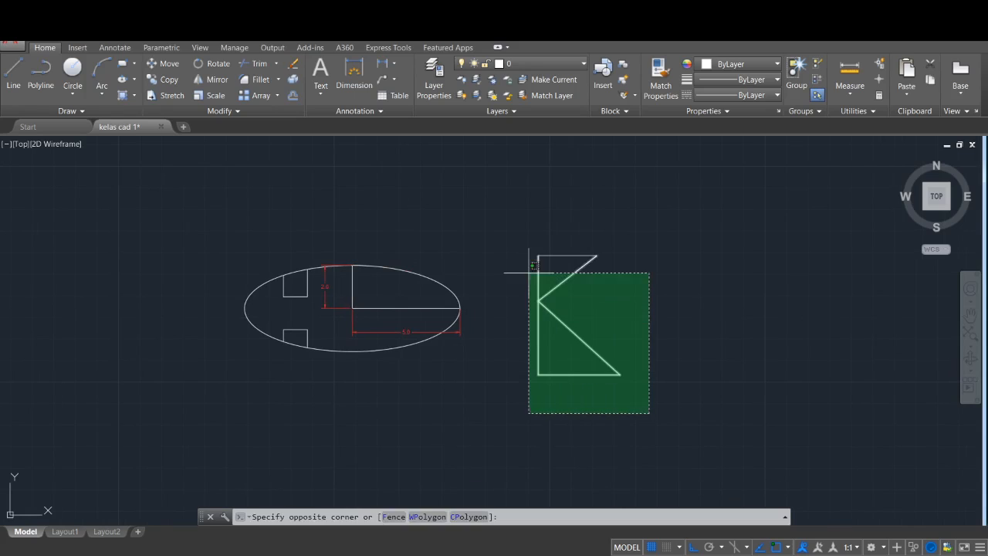
left_click(509, 227)
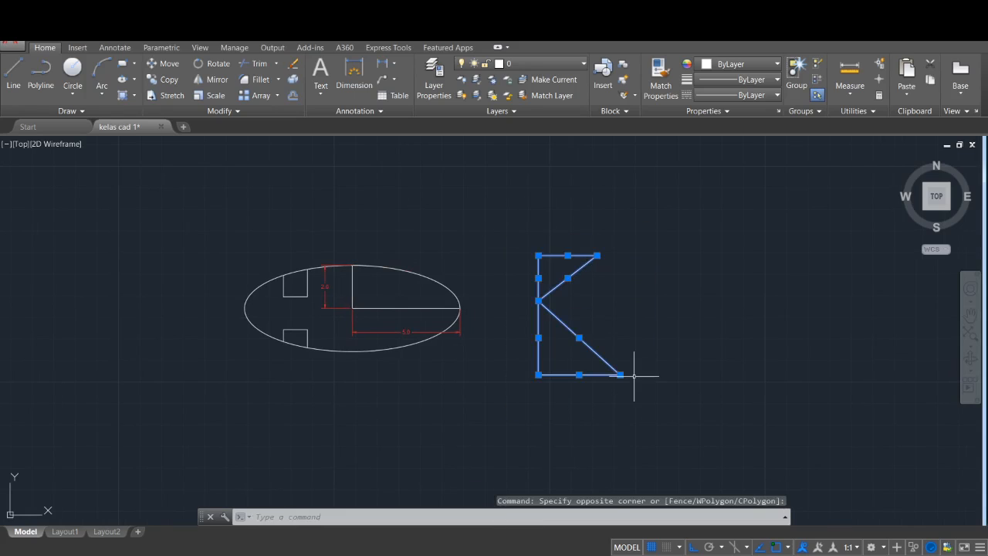
key("Escape")
left_click(217, 79)
left_click(635, 396)
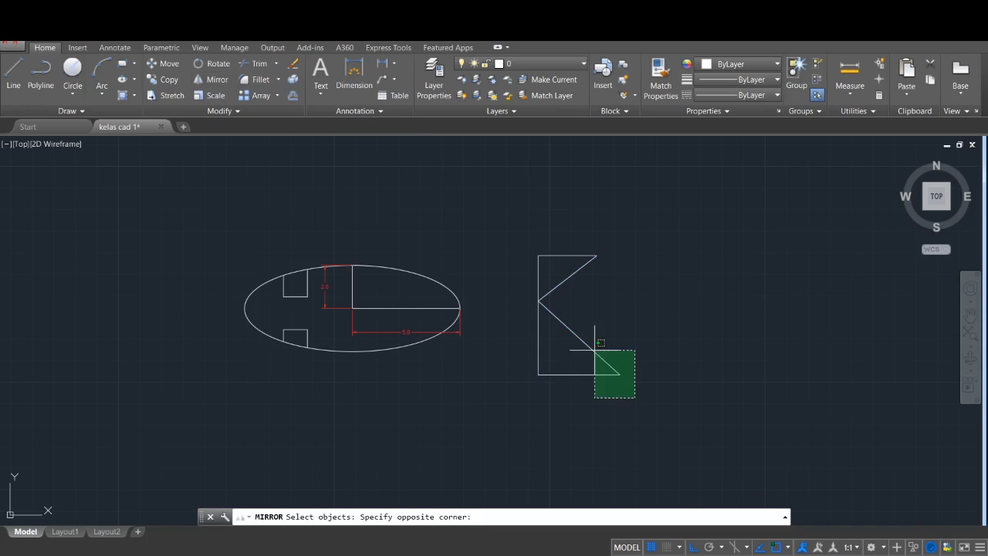
left_click(521, 213)
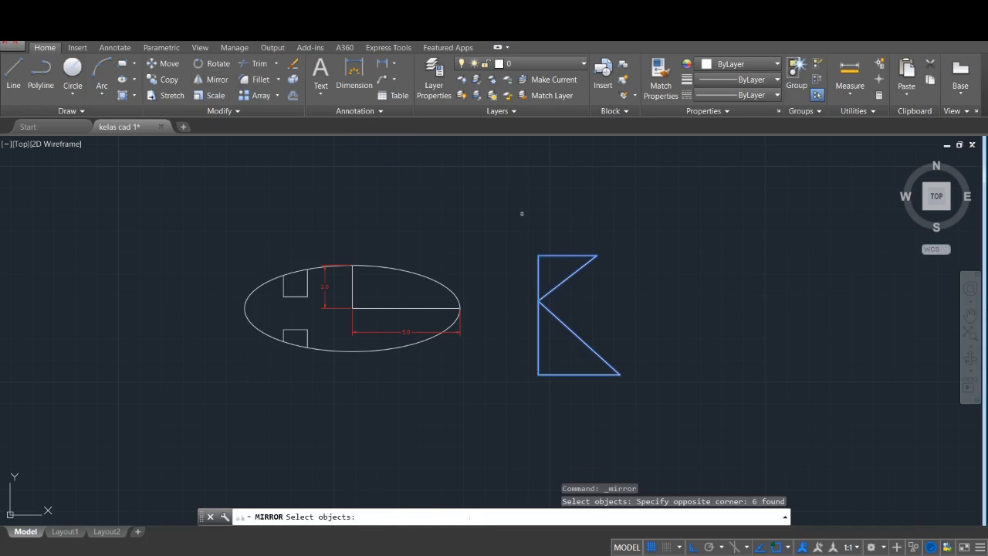
key("Escape")
Draw a long horizontal line extending rightward from the two-triangle figure's lower right corner
type("l")
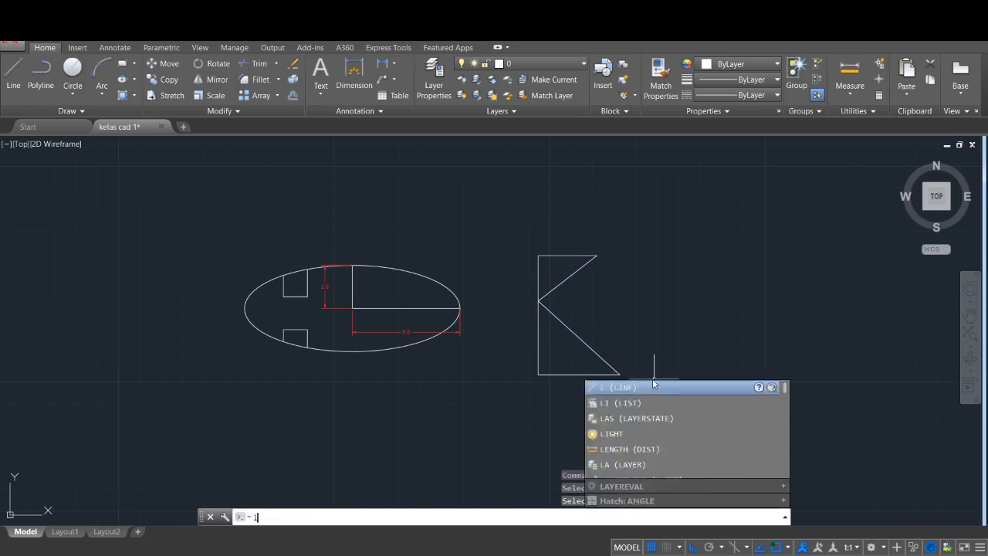
key("Return")
left_click(619, 374)
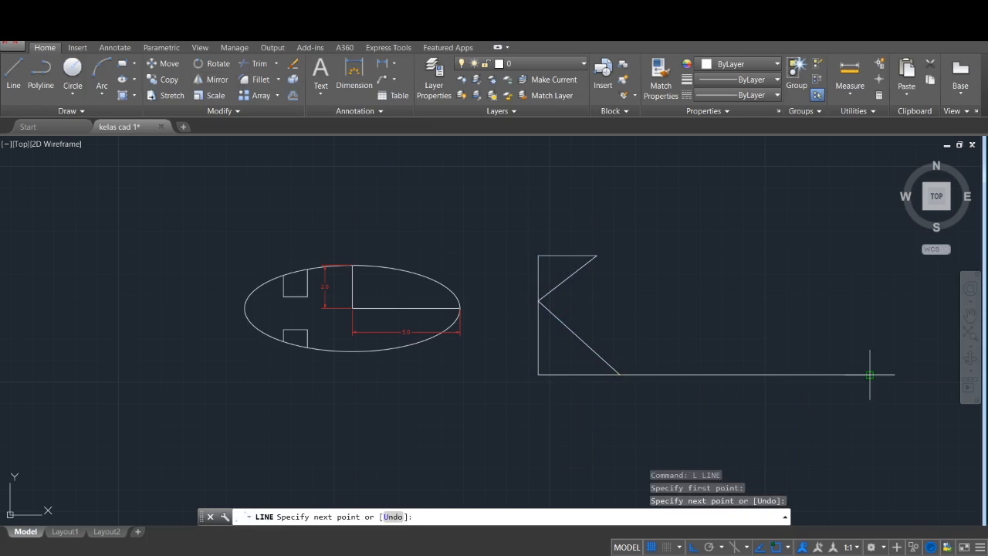
left_click(870, 375)
key("Escape")
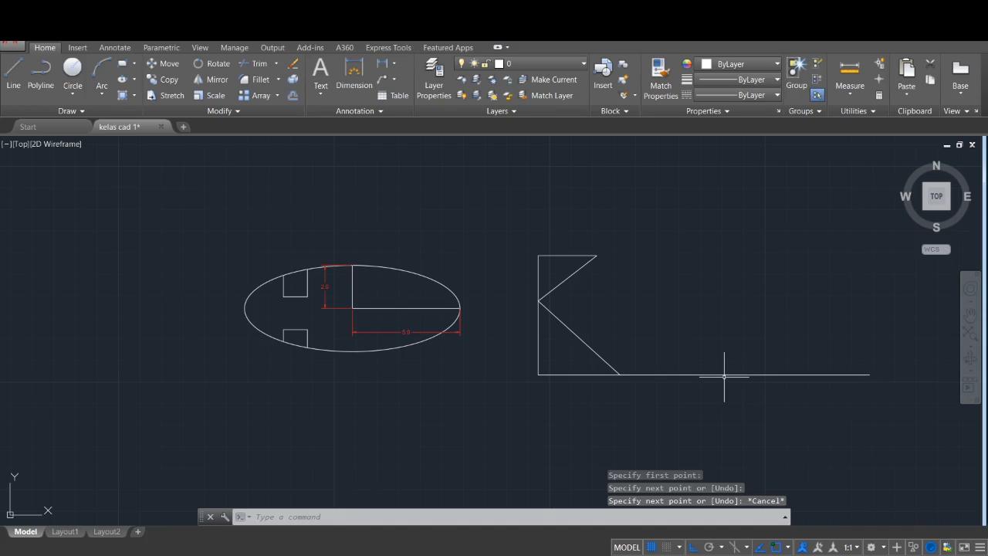
left_click(622, 405)
key("Escape")
left_click(511, 219)
left_click(642, 417)
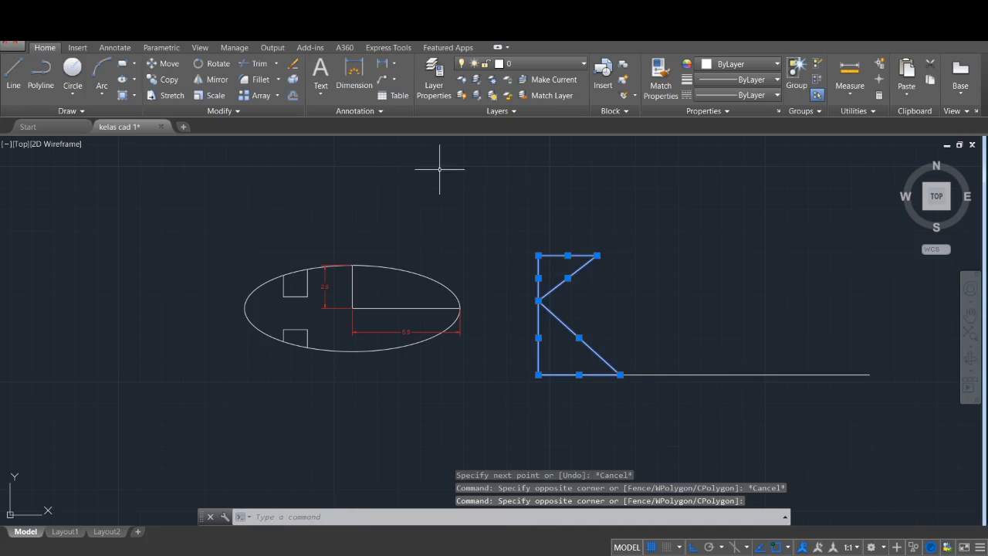
key("Escape")
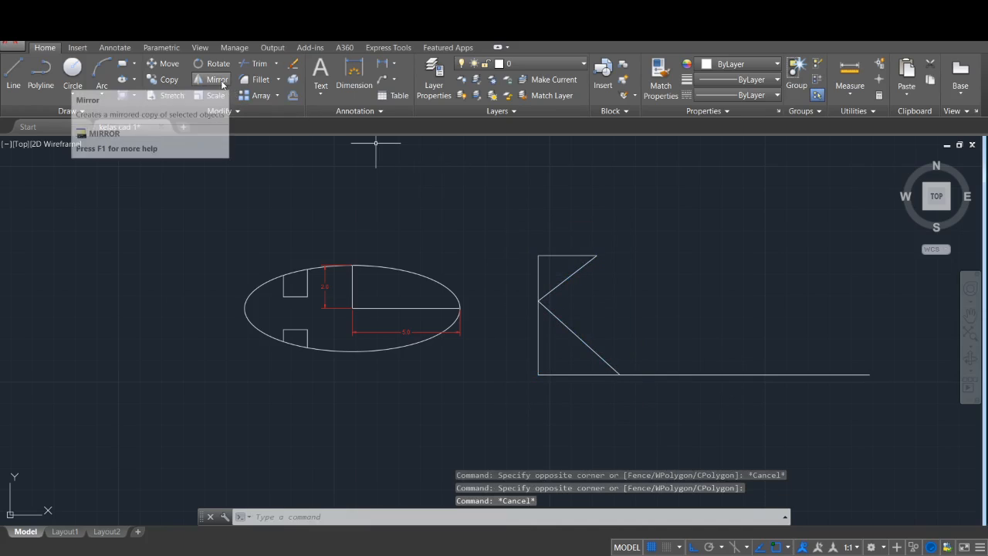
Mirror the two-triangle figure about a vertical line through the midpoint of the long horizontal line, keeping the source objects
left_click(217, 80)
left_click(517, 230)
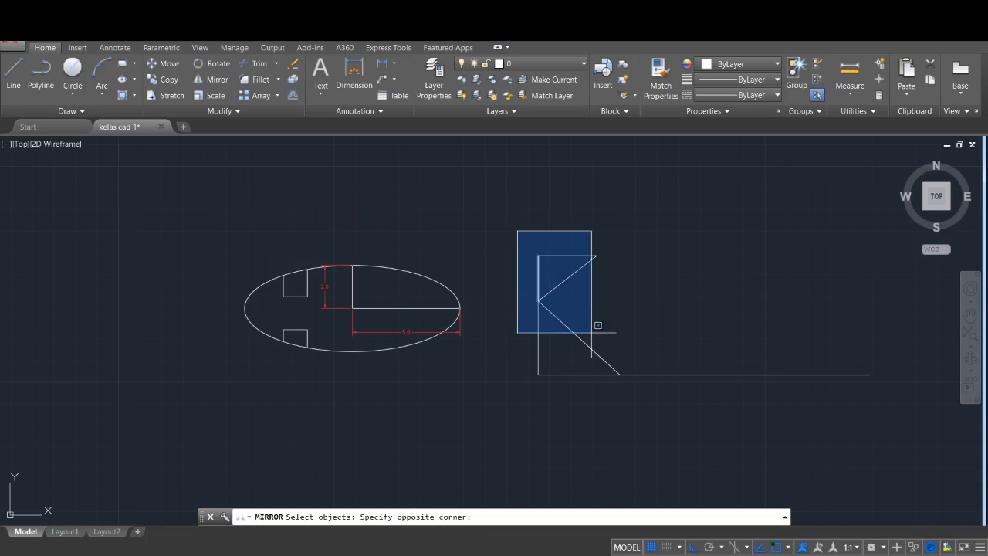
left_click(633, 413)
key("Return")
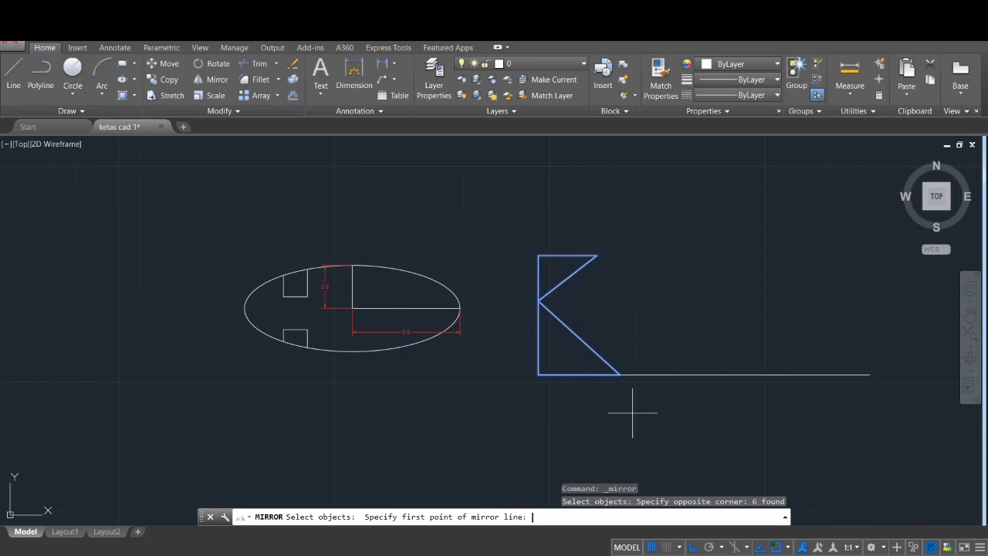
left_click(745, 374)
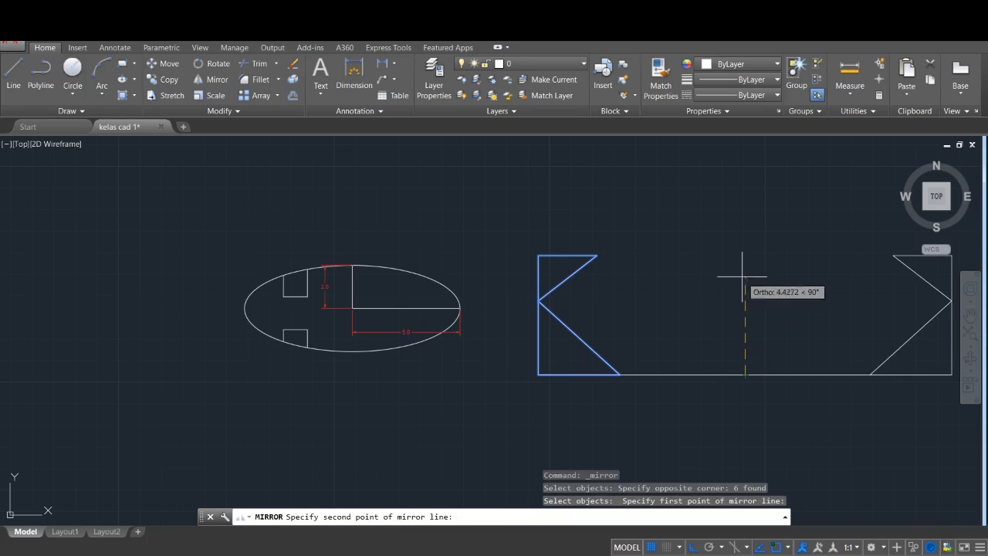
left_click(744, 177)
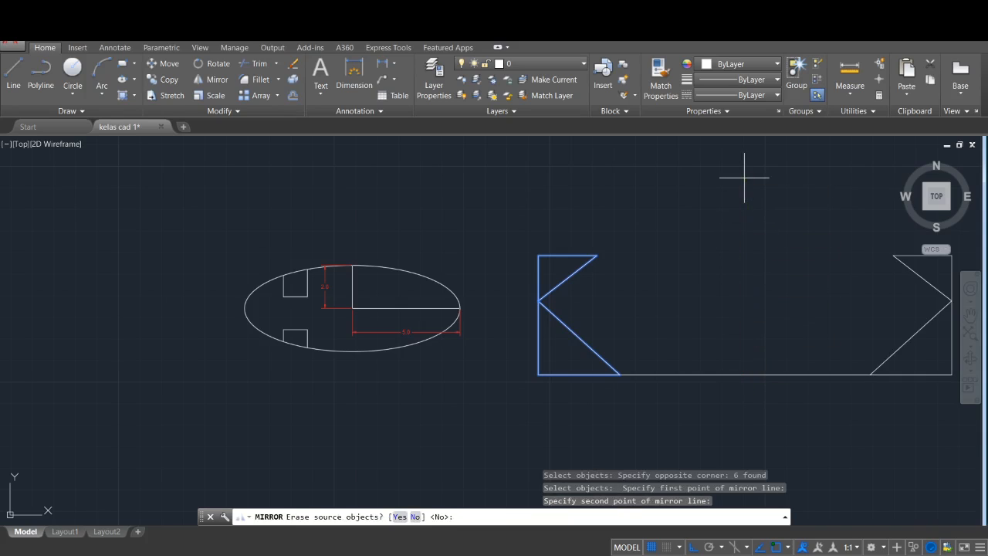
key("Return")
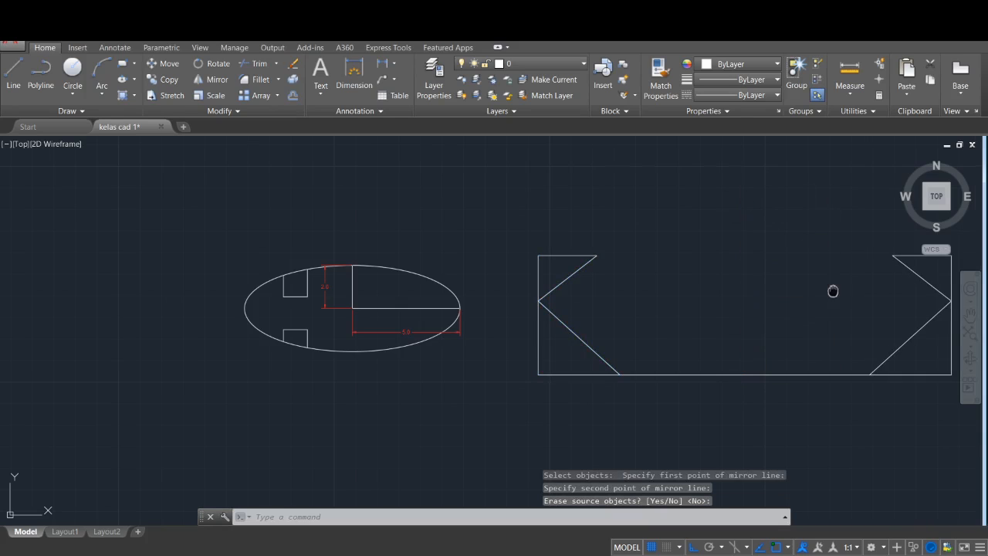
middle_click_drag(833, 291, 724, 283)
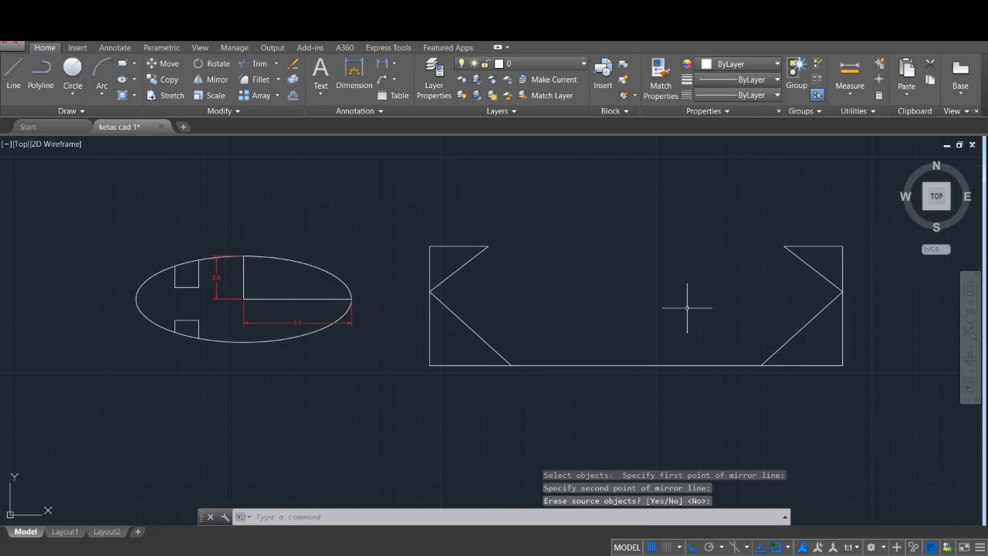
key("Return")
left_click(634, 365)
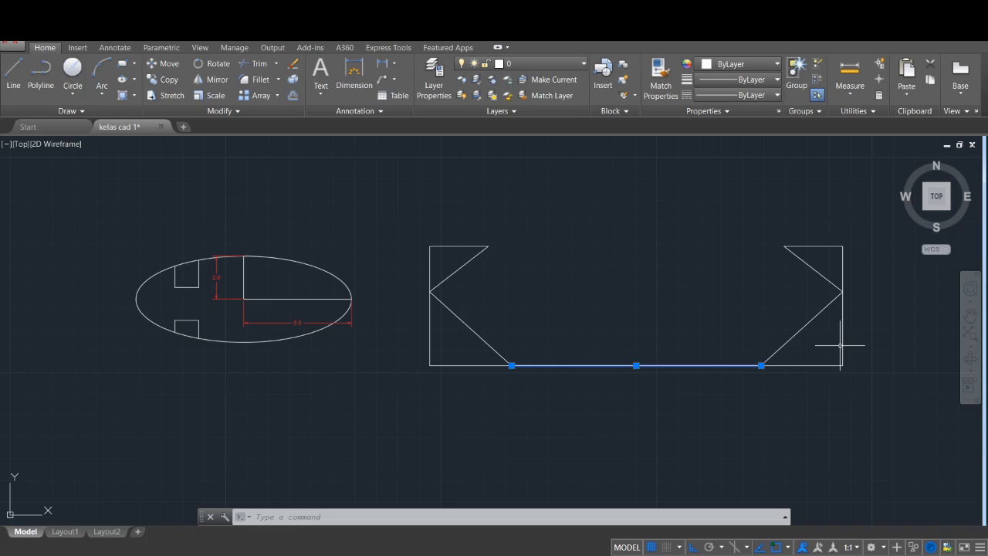
key("Escape")
scroll(613, 353, "down", 2)
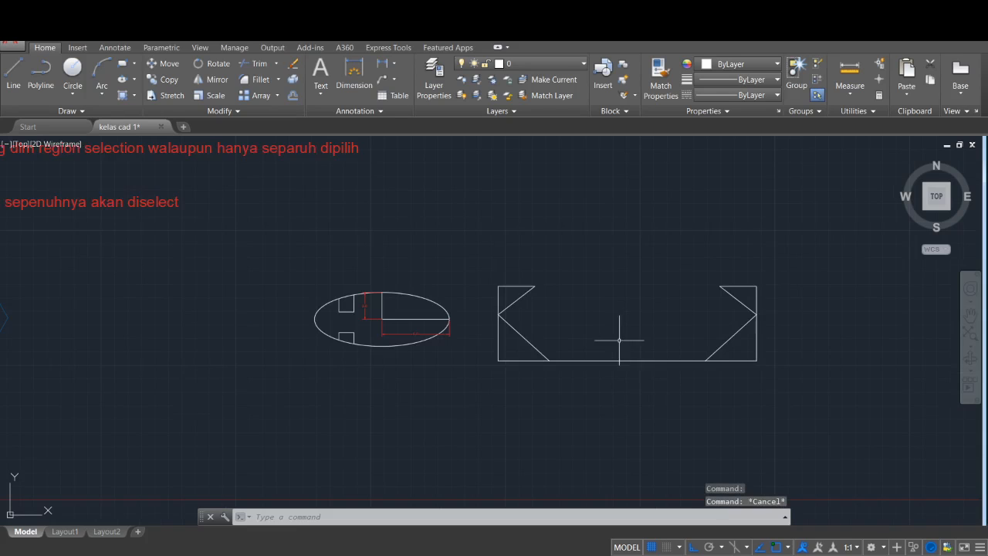
left_click(481, 306)
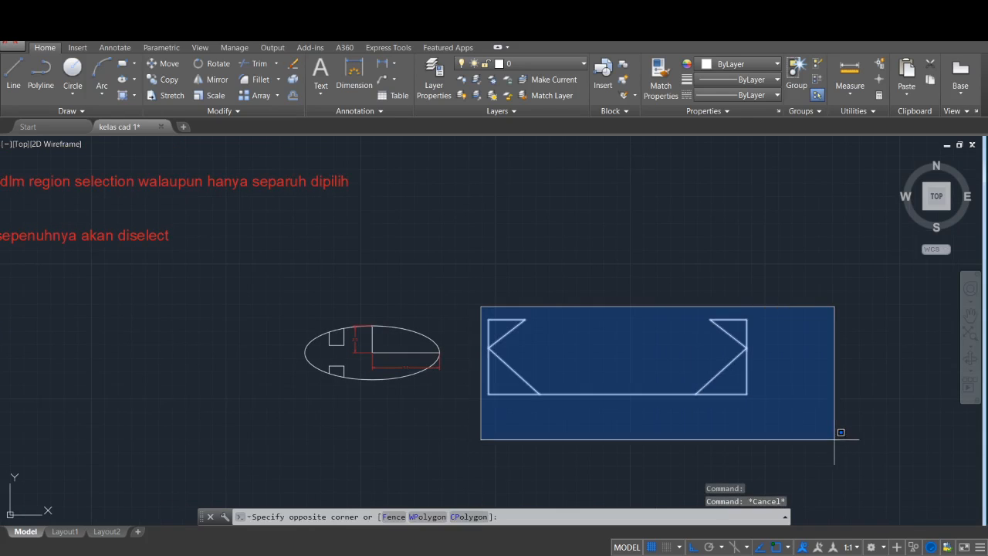
left_click(832, 442)
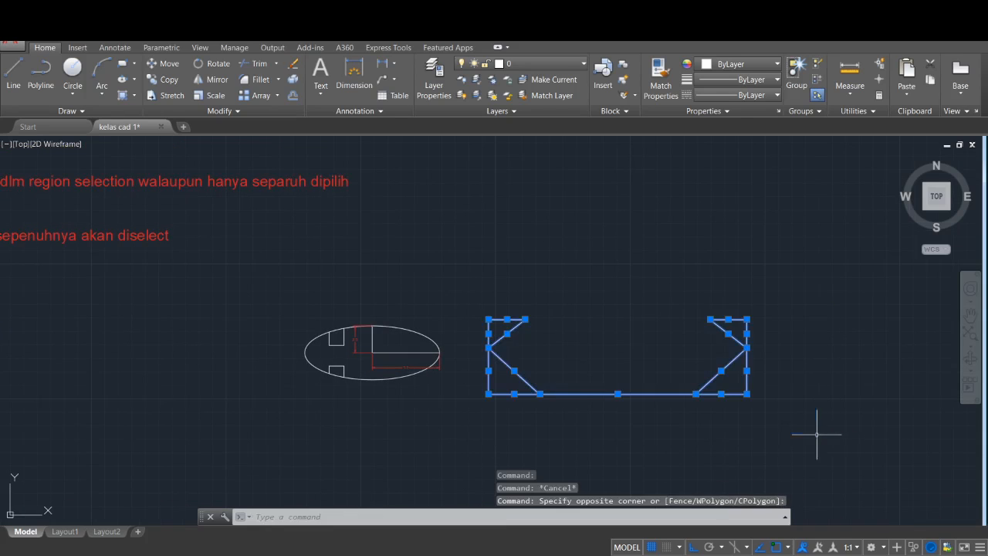
key("Escape")
left_click(216, 80)
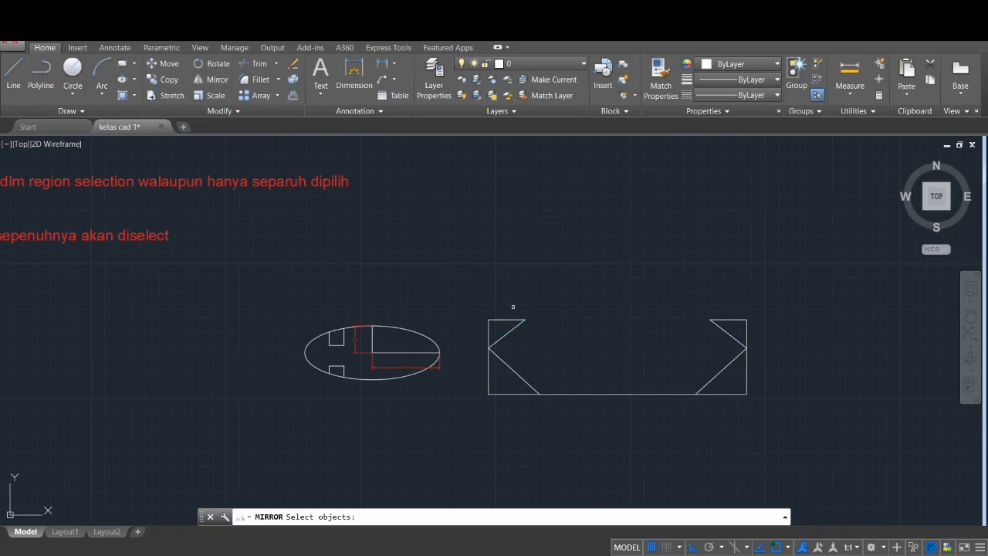
left_click(468, 300)
left_click(781, 430)
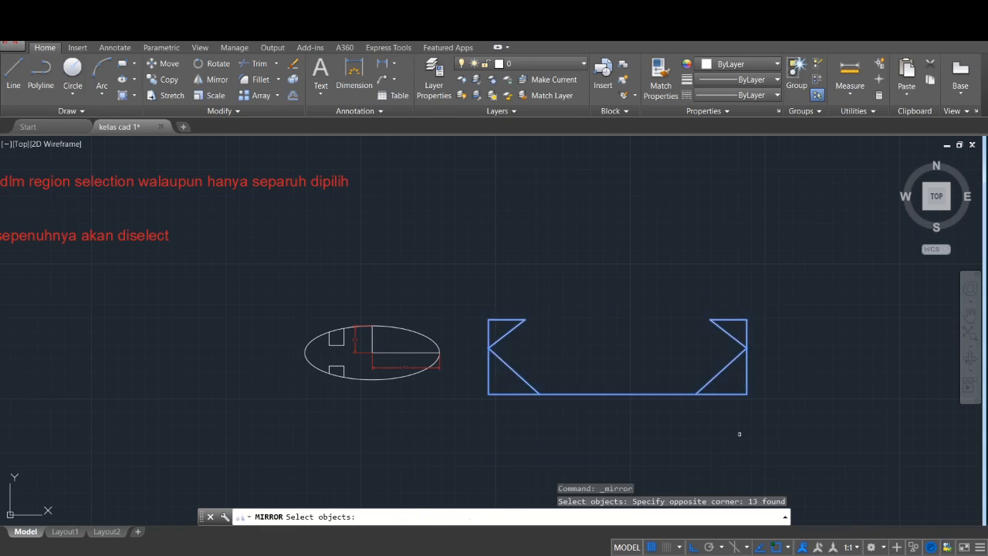
key("Return")
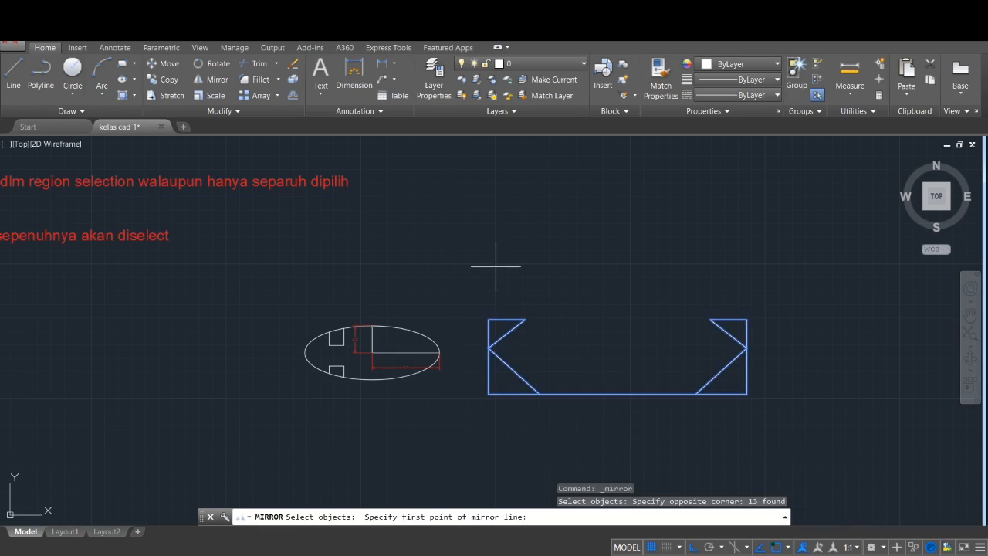
left_click(488, 319)
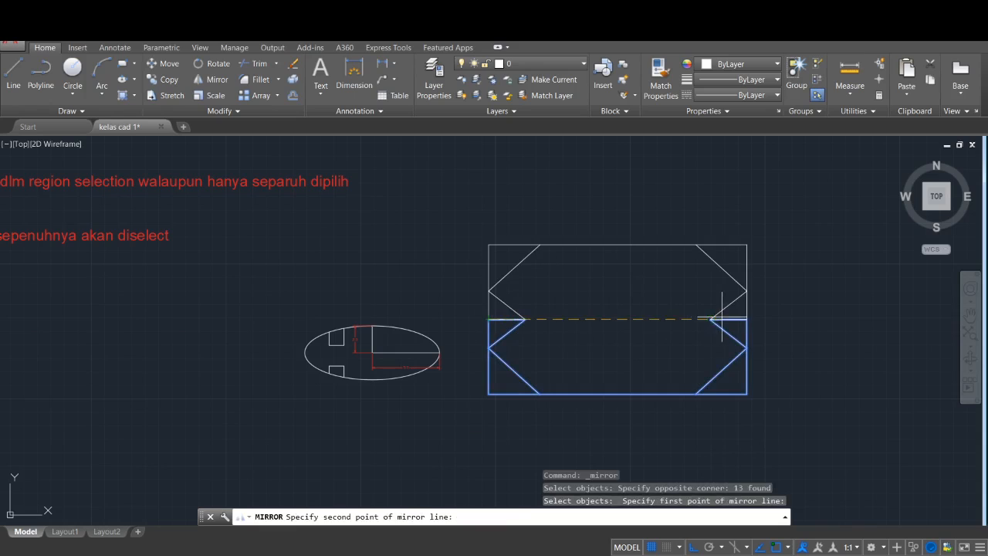
left_click(751, 318)
key("Escape")
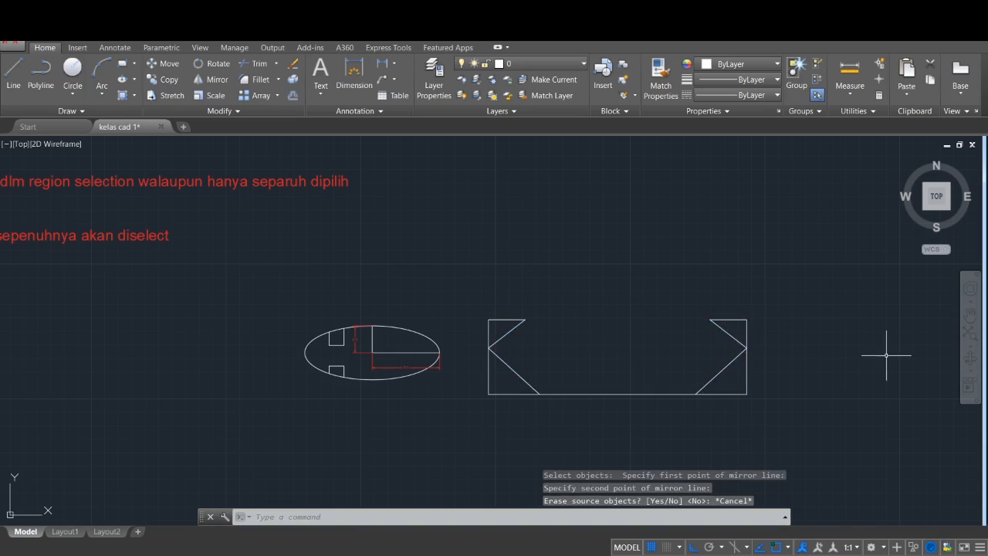
Mirror the whole open-topped figure about a horizontal line through its two upper outer corners, keeping the source objects
left_click(207, 85)
left_click(468, 282)
left_click(814, 452)
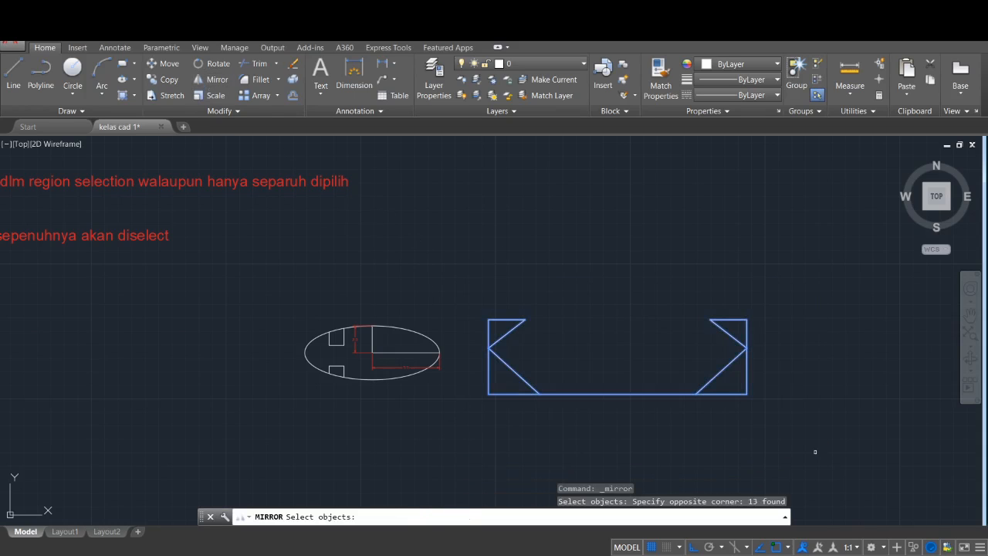
key("Return")
left_click(487, 319)
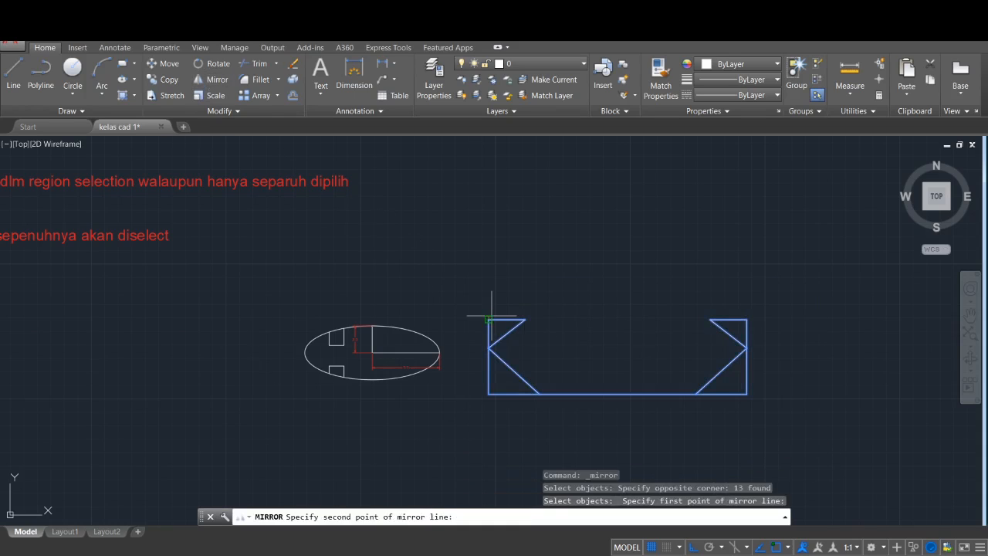
left_click(747, 318)
key("Return")
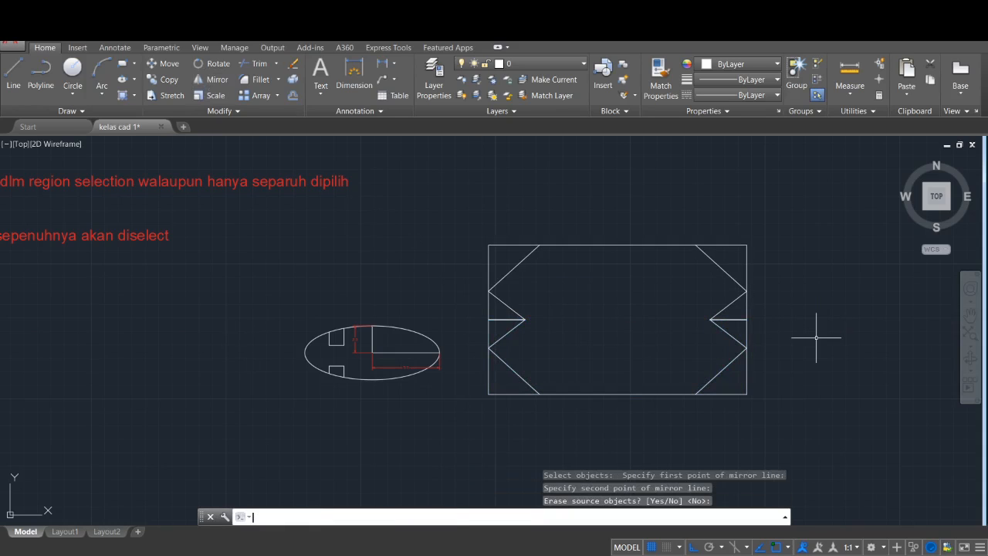
Mirror the closed rectangular figure about a horizontal line placed freely above it, keeping the source objects
scroll(618, 306, "down", 2)
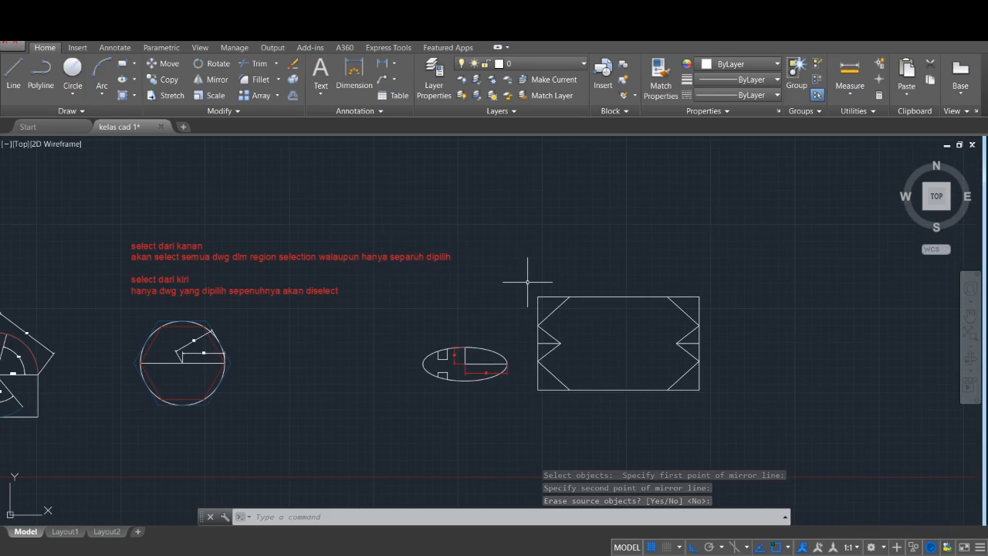
left_click(221, 83)
left_click(531, 274)
left_click(726, 432)
key("Return")
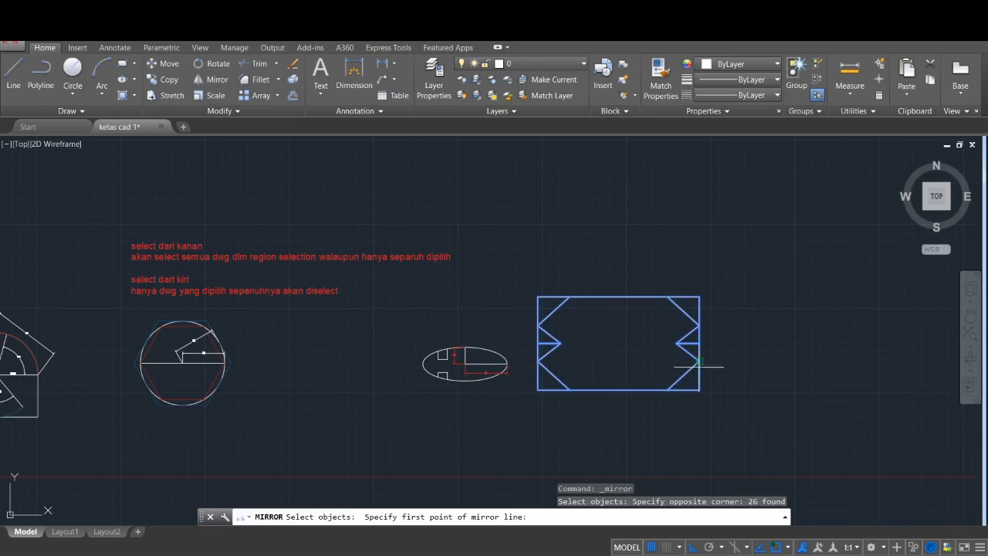
left_click(528, 224)
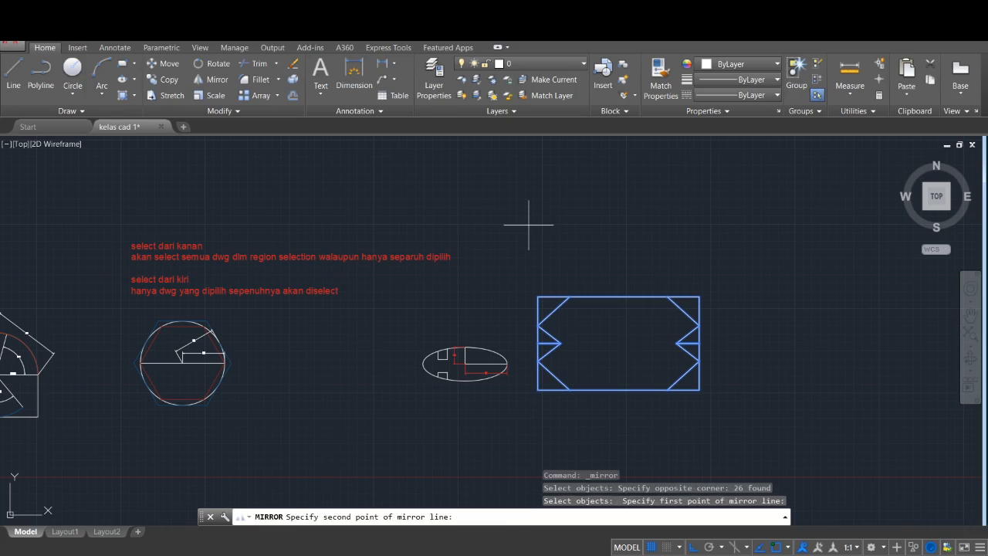
left_click(747, 228)
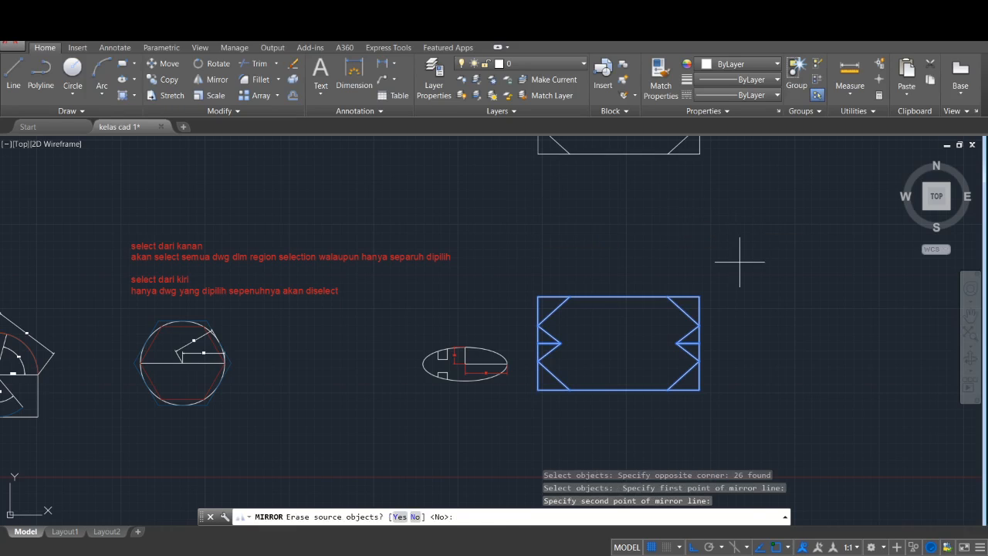
key("Return")
Erase the upper mirrored copy of the closed rectangular figure
scroll(739, 261, "down", 2)
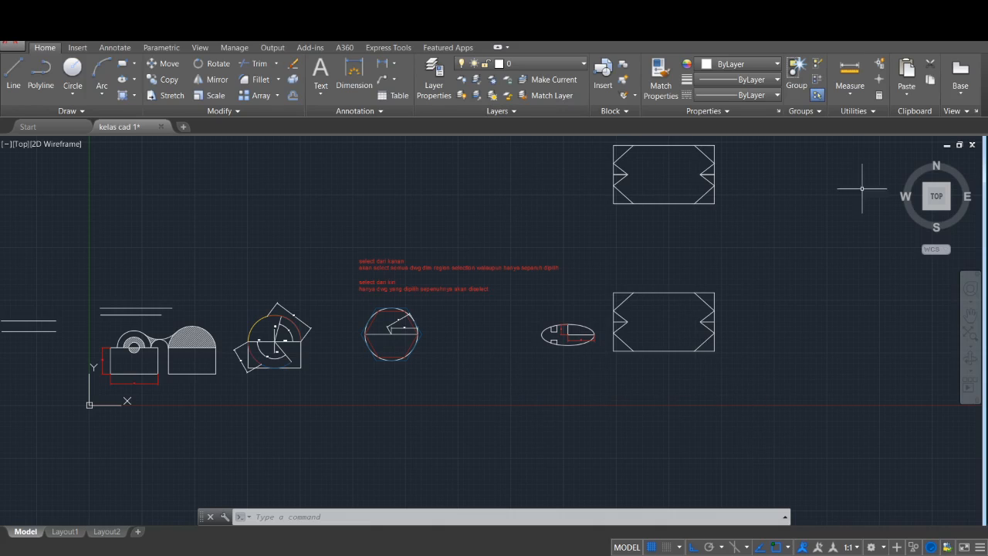
mouse_move(715, 317)
middle_click_drag(686, 245, 540, 281)
left_click(457, 175)
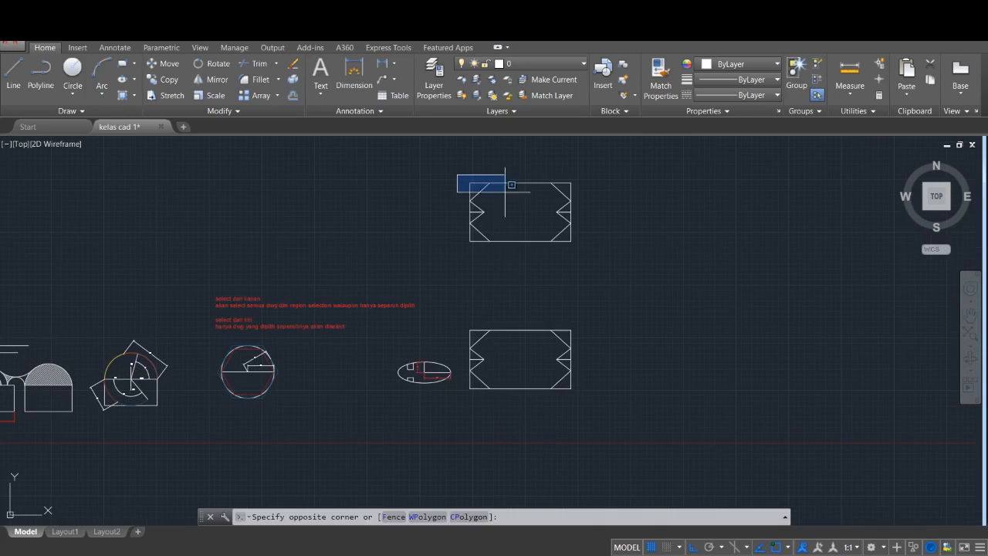
left_click(630, 256)
key("Delete")
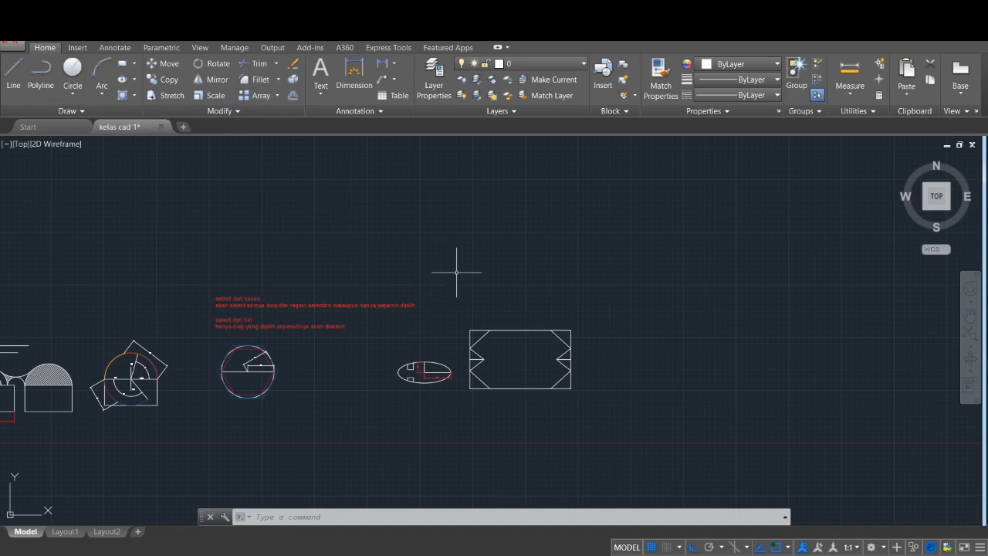
Fillet the rectangular figure's upper left corner with a radius of 2
scroll(501, 331, "up", 6)
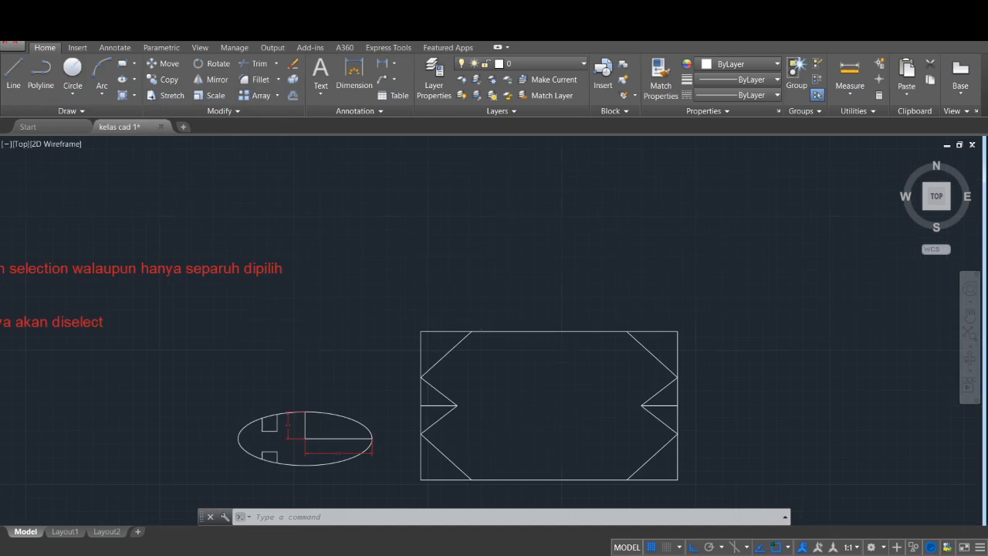
middle_click_drag(544, 302, 548, 158)
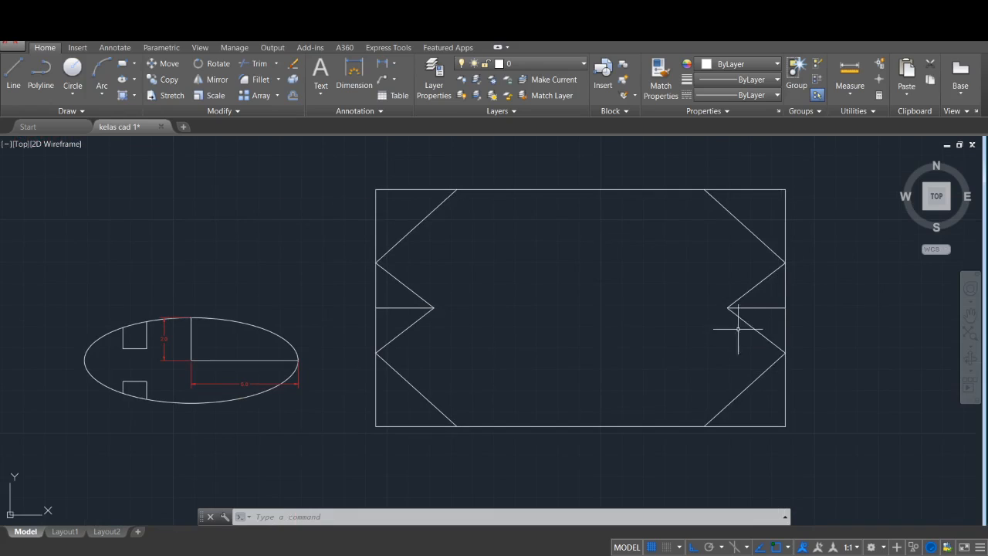
left_click(377, 203)
left_click(398, 191)
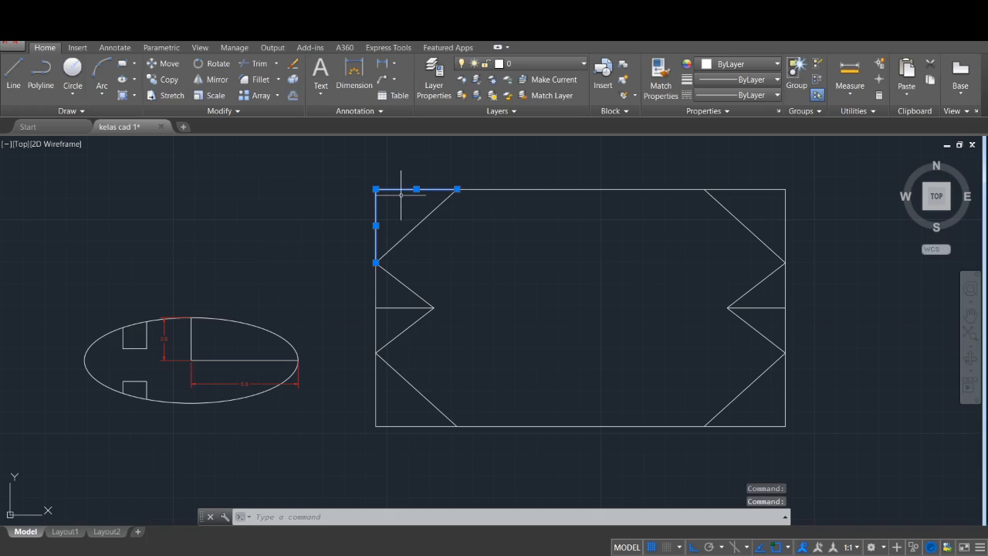
key("Escape")
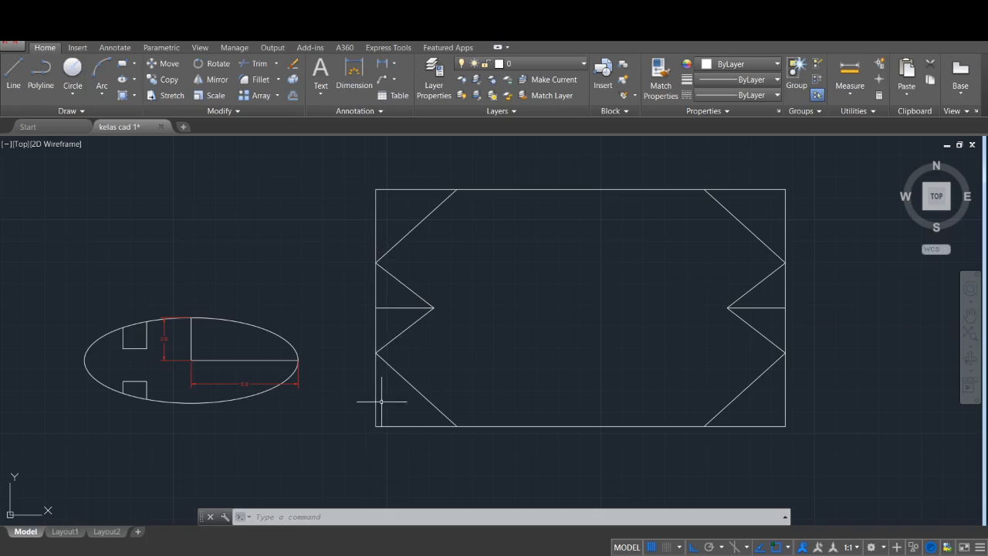
key("alt")
left_click(262, 80)
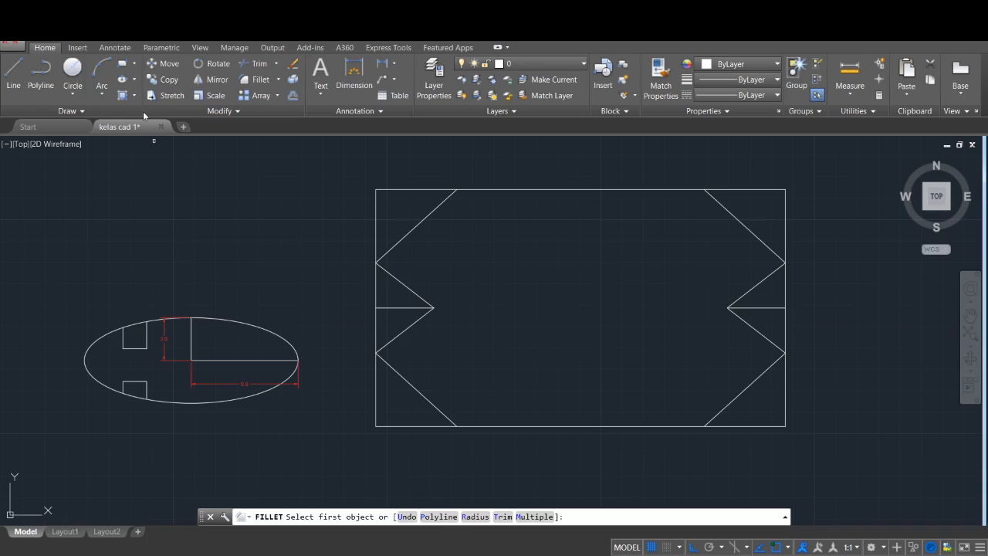
left_click(475, 517)
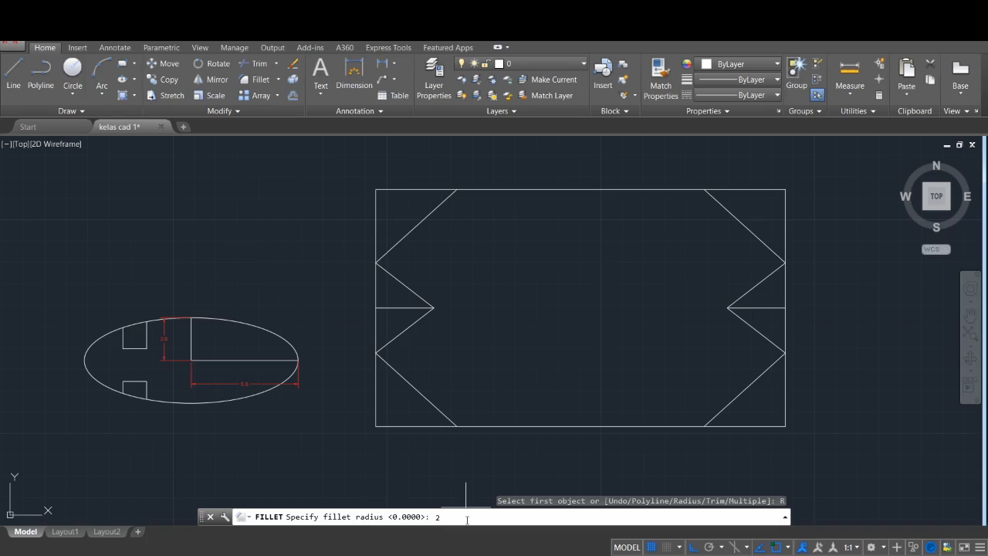
type("2")
key("Return")
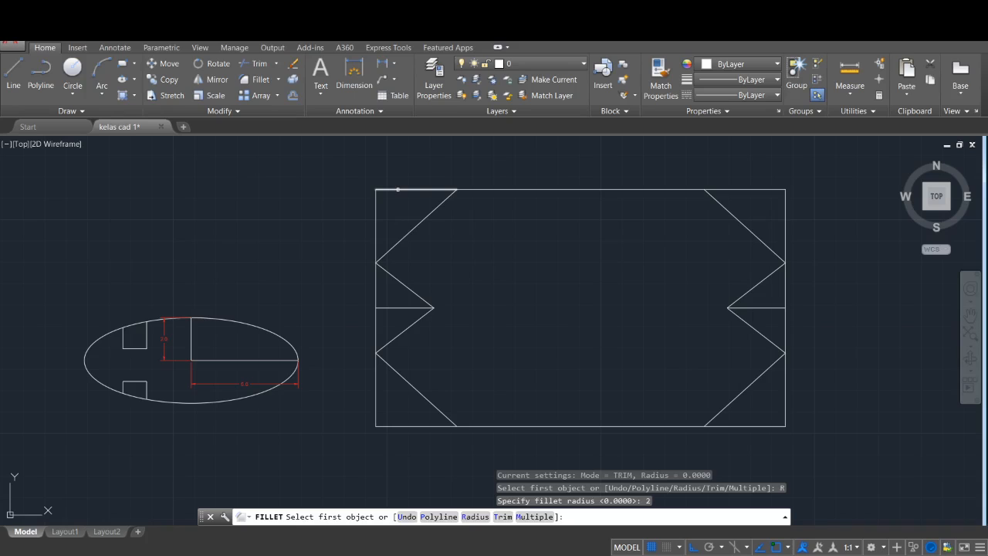
left_click(397, 189)
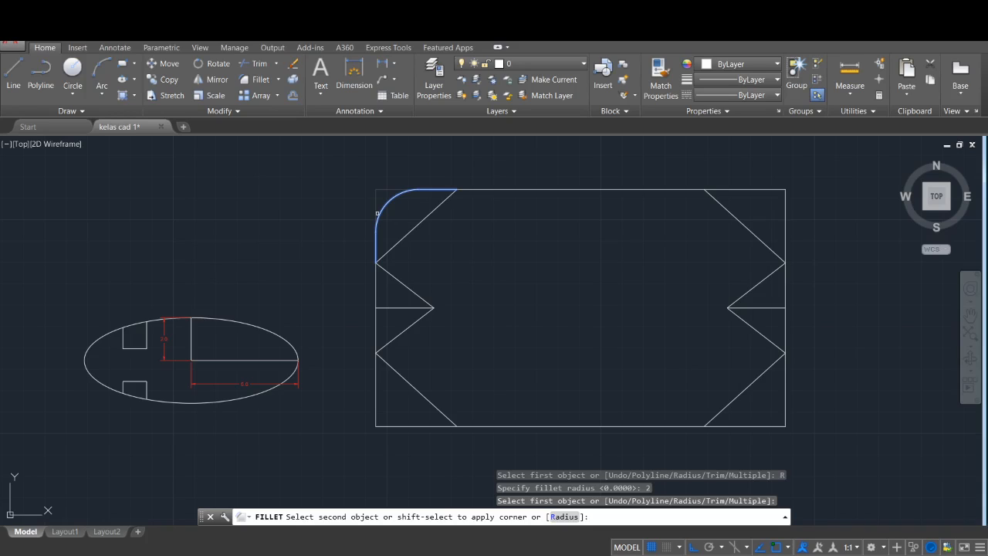
left_click(378, 216)
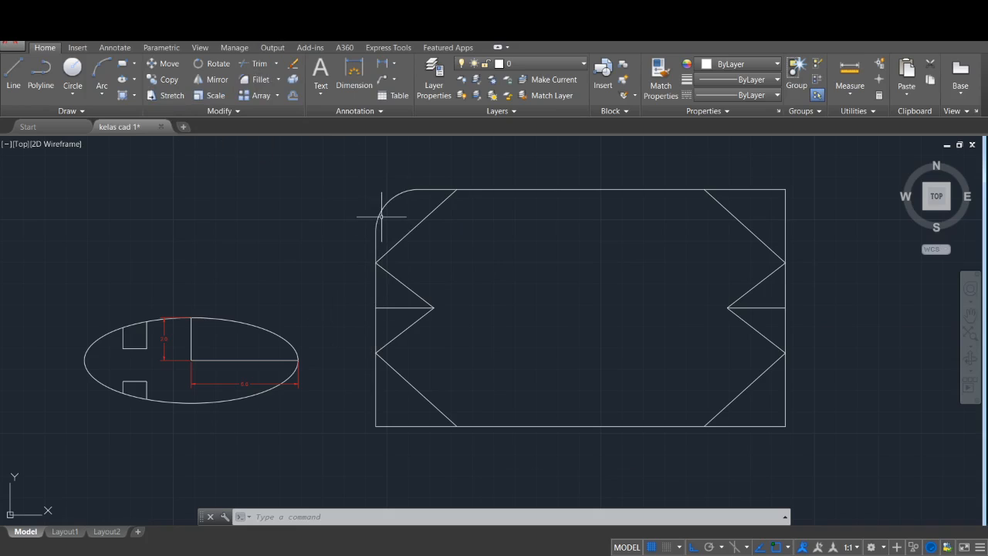
Fillet the rectangular figure's lower left corner with a radius of 1
left_click(246, 79)
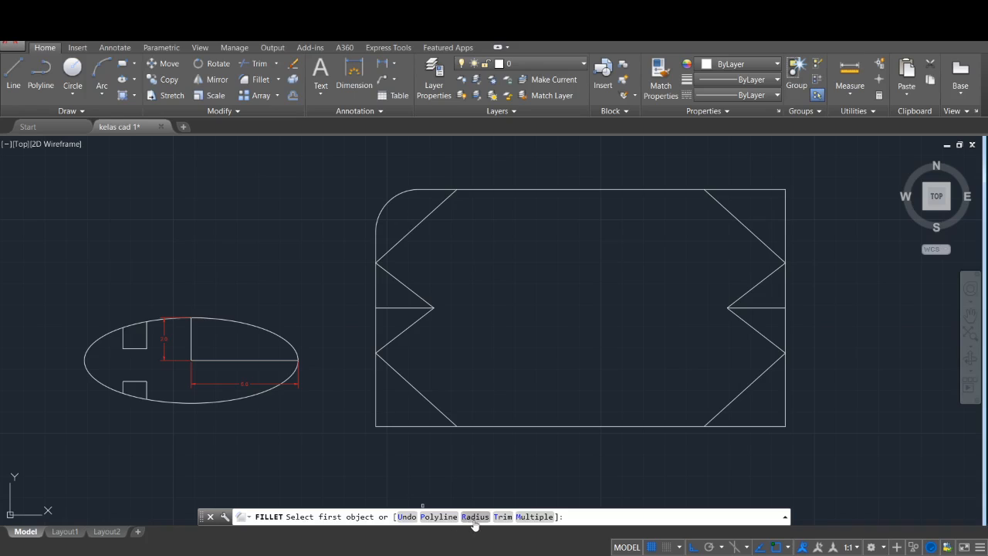
left_click(475, 517)
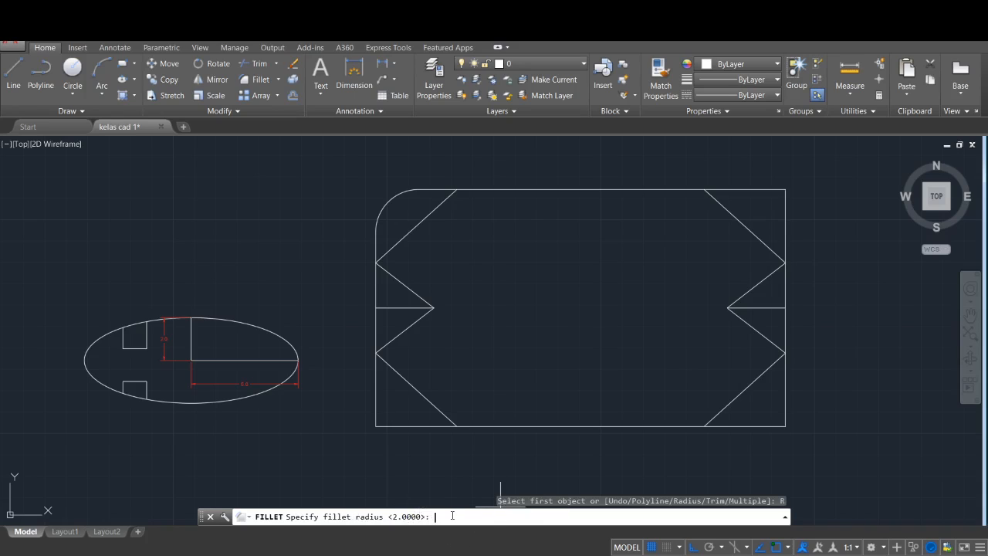
type("1")
key("Return")
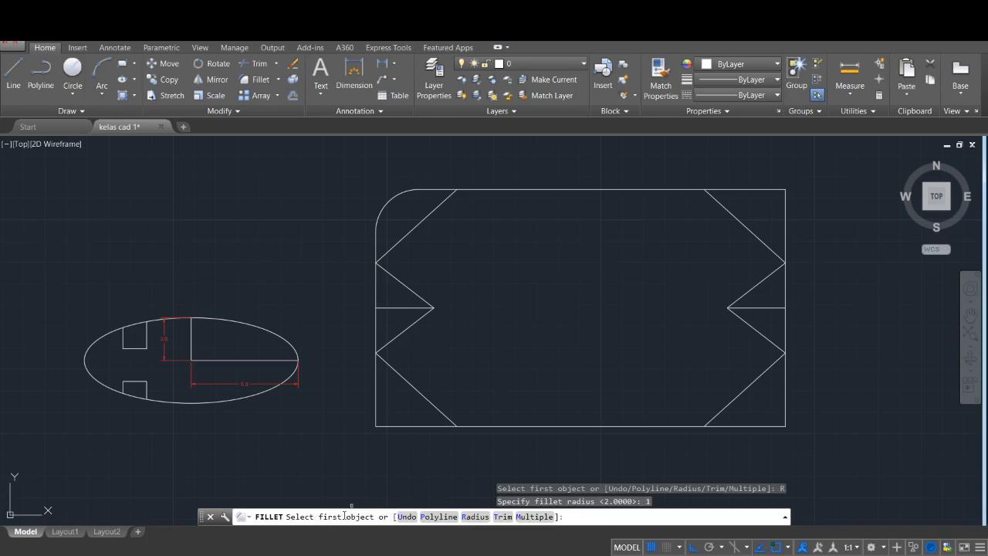
left_click(375, 409)
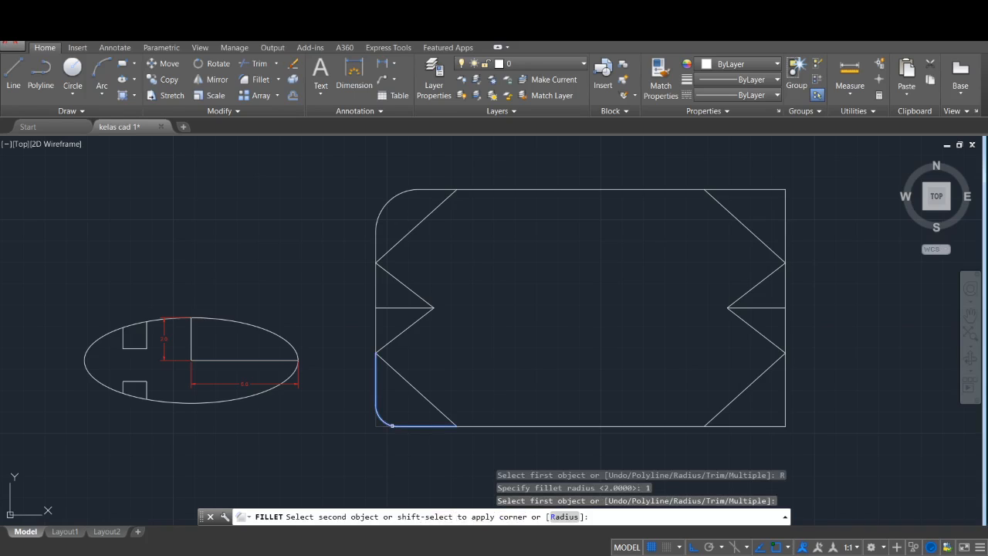
left_click(392, 425)
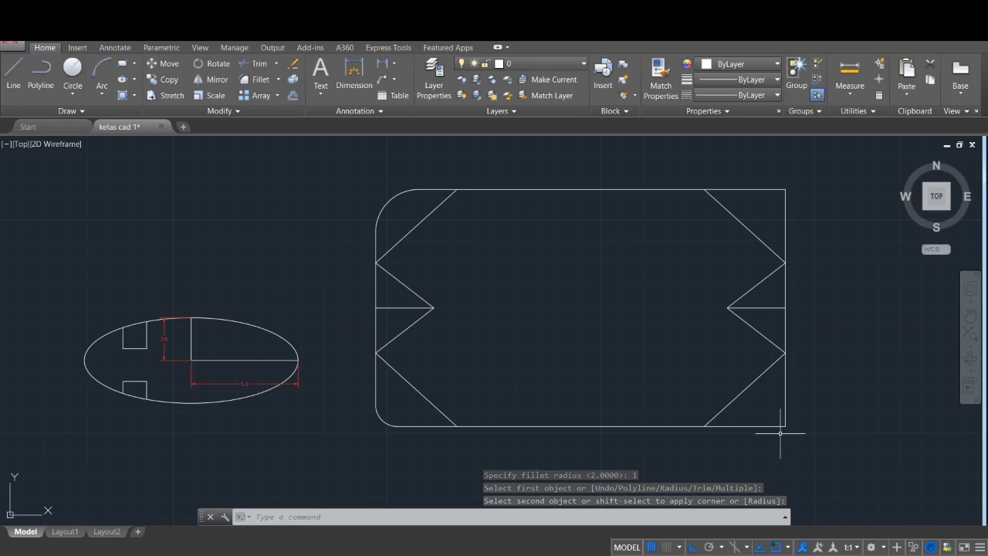
Fillet the rectangular figure's lower right corner with the same radius of 1
key("Return")
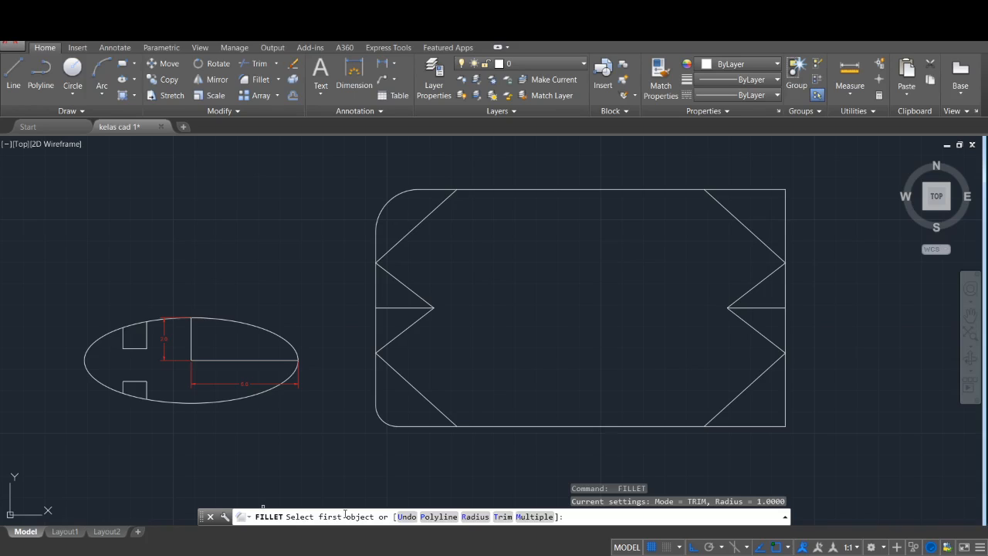
left_click(768, 425)
left_click(785, 404)
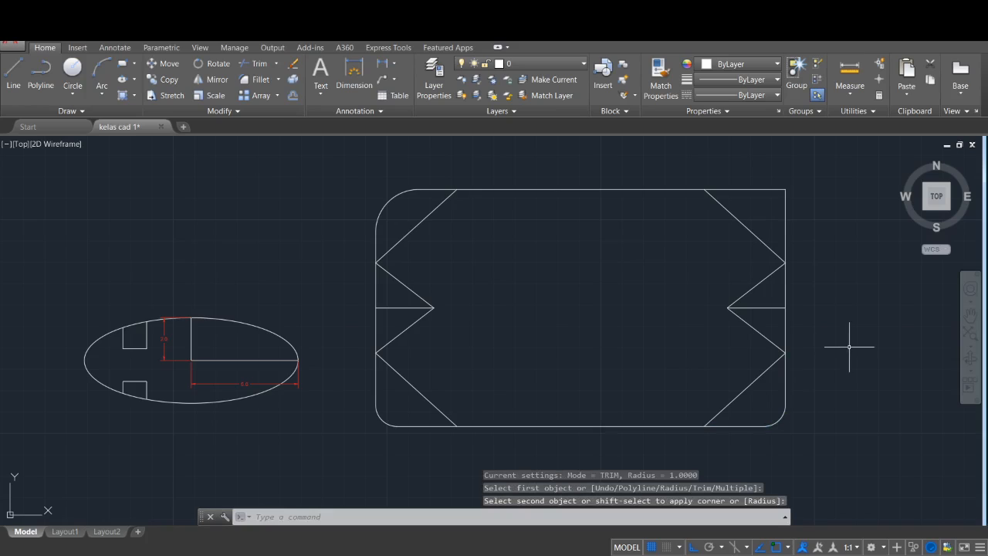
Fillet the rectangular figure's upper right corner with the same radius of 1
key("Return")
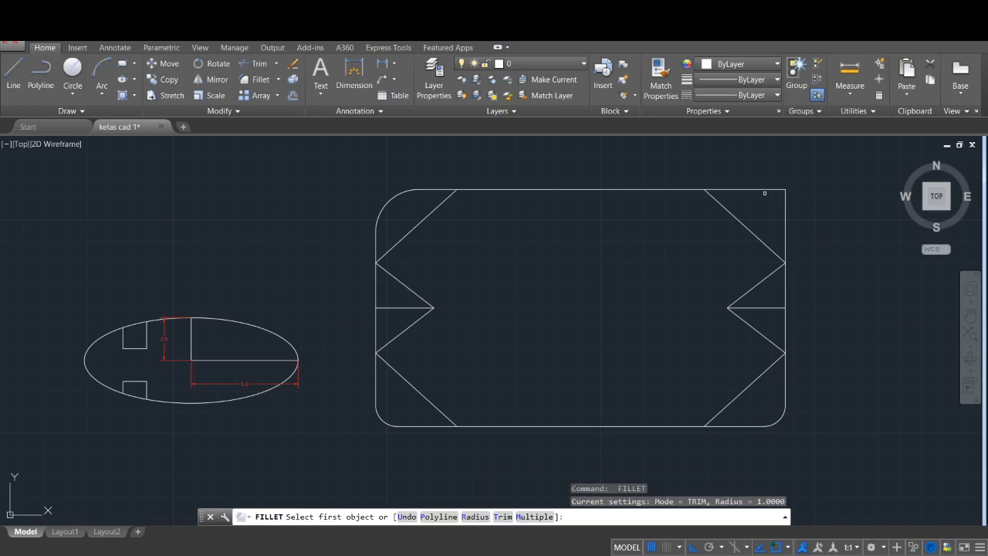
left_click(764, 189)
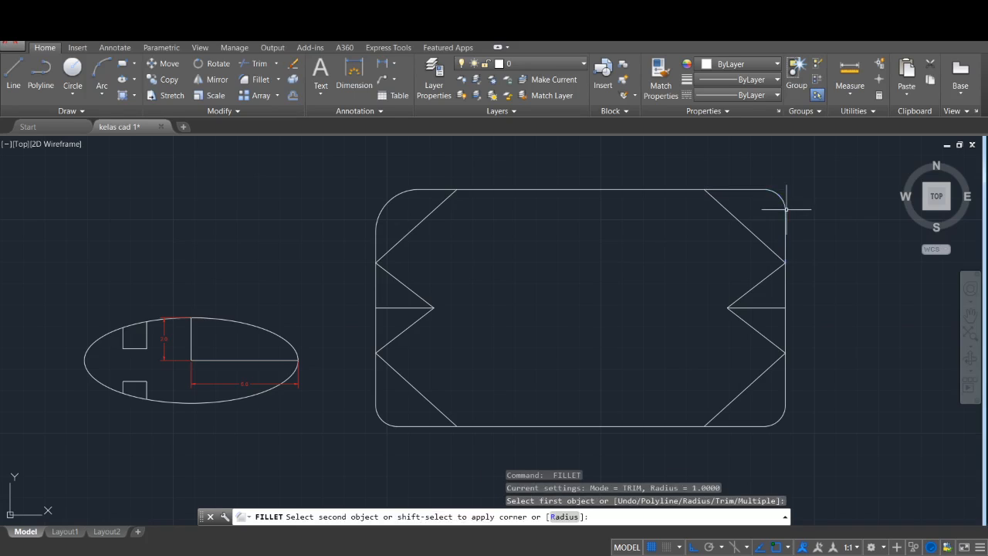
left_click(785, 224)
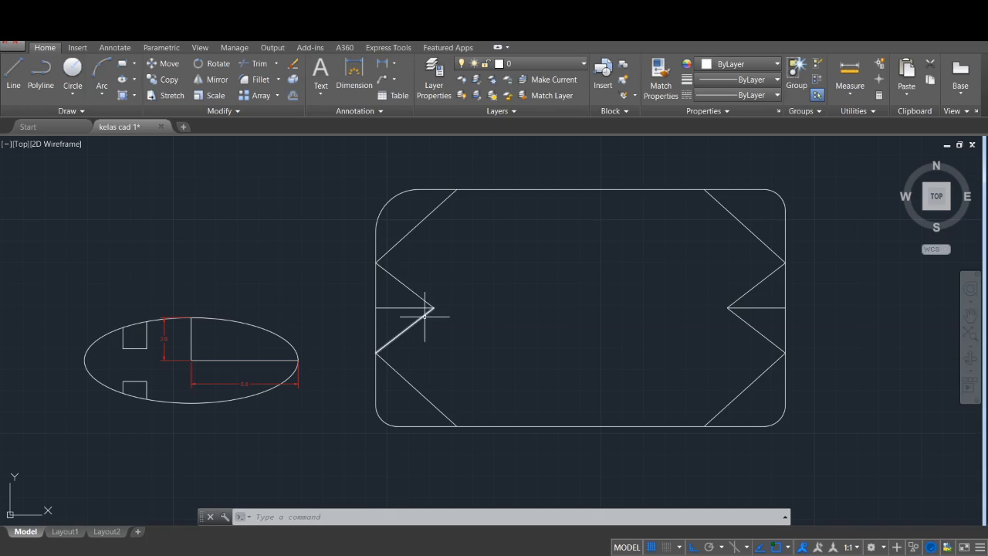
Fillet the inward-pointing tip of the triangle on the rectangular figure's left side with a radius of 1
type("f")
key("Return")
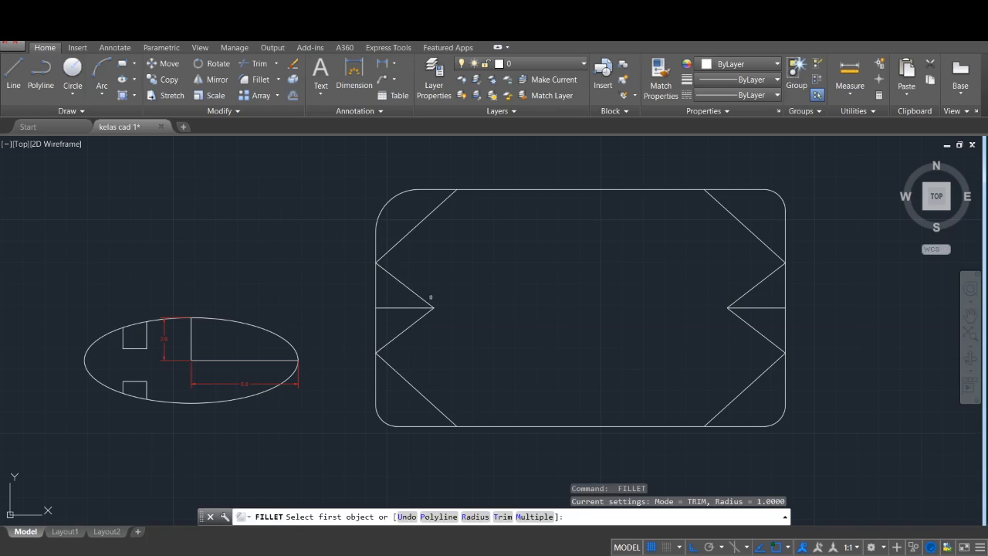
left_click(424, 299)
left_click(420, 316)
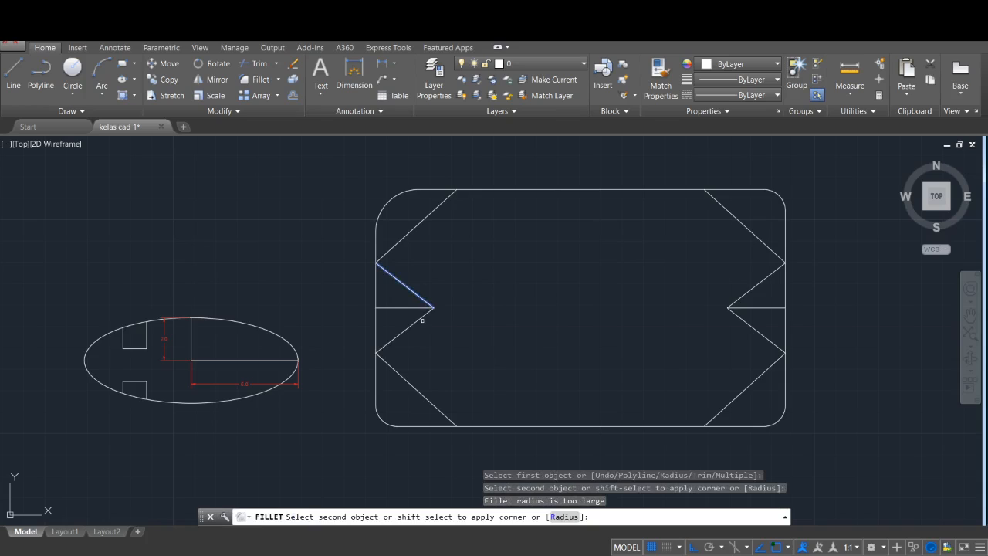
key("Escape")
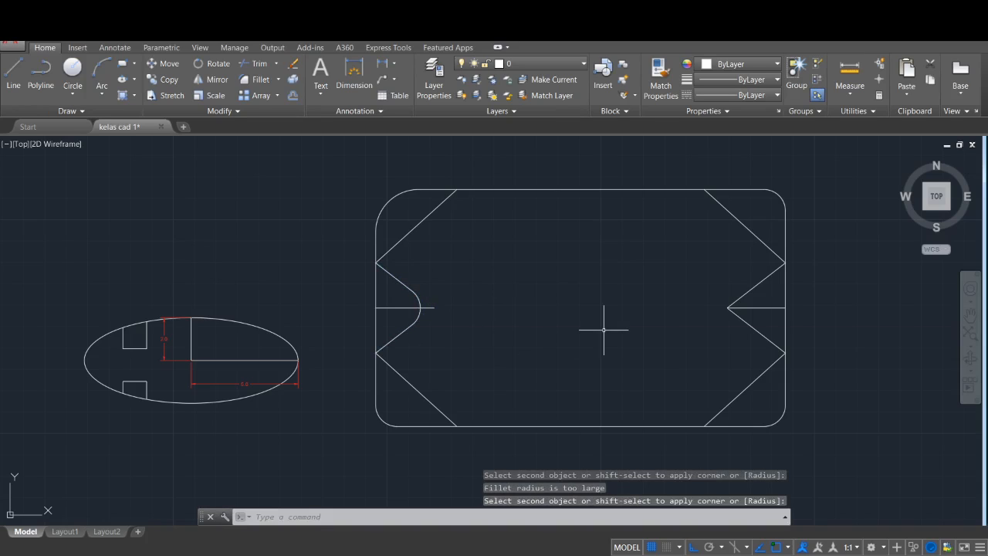
Fillet the inward-pointing tip of the triangle on the rectangular figure's right side with a radius of 1
key("space")
left_click(745, 292)
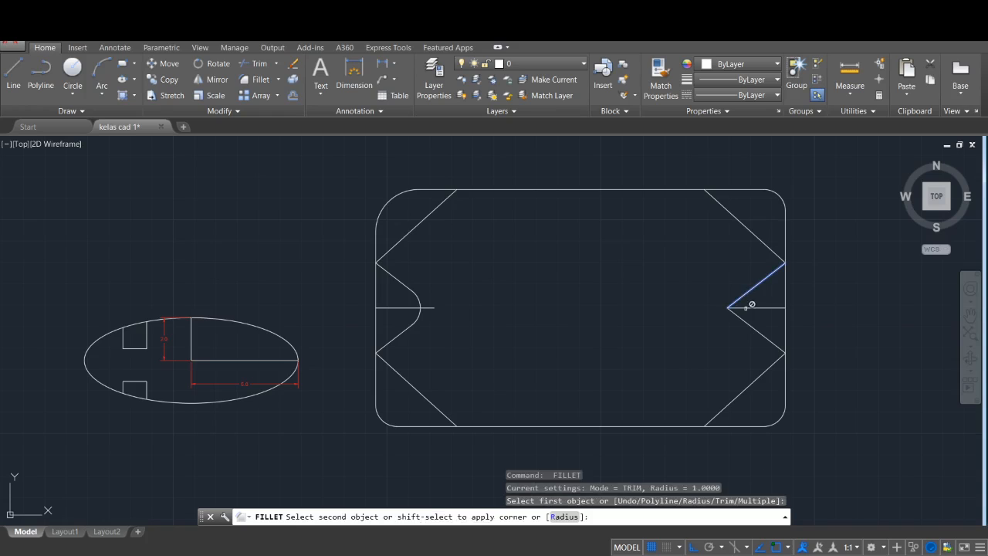
left_click(745, 322)
key("Escape")
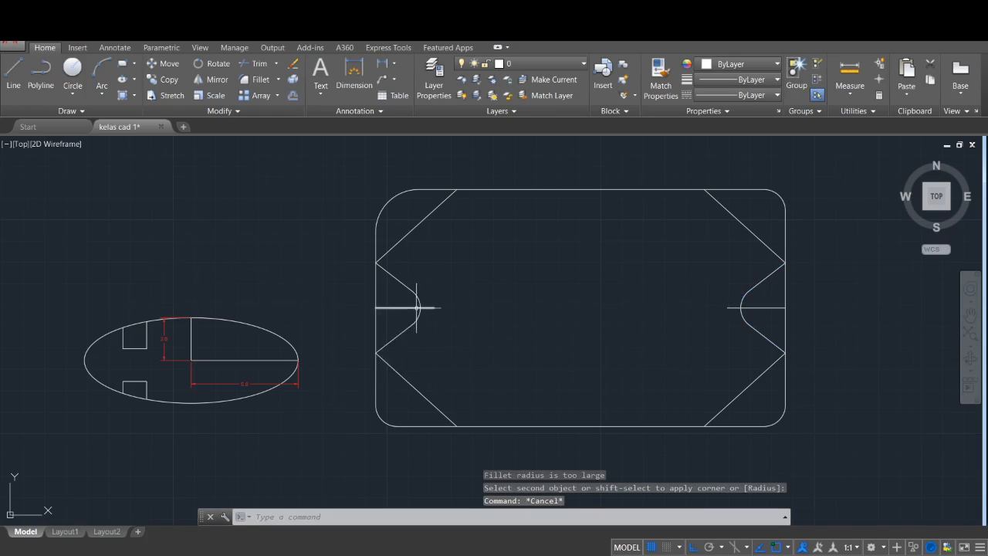
Trim the ends of both short horizontal middle lines that stick out past the rounded triangle tips
scroll(420, 308, "up", 2)
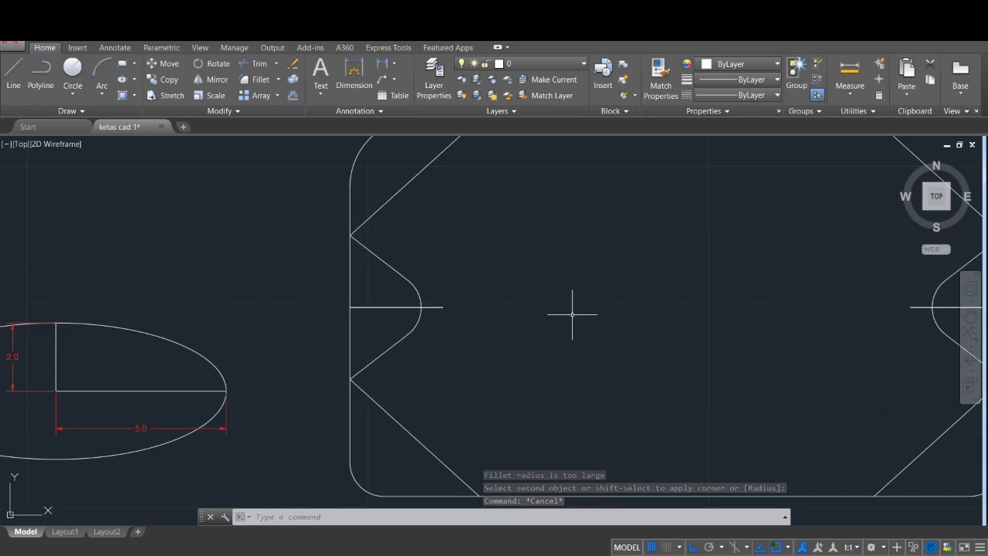
scroll(574, 315, "down", 2)
key("Escape")
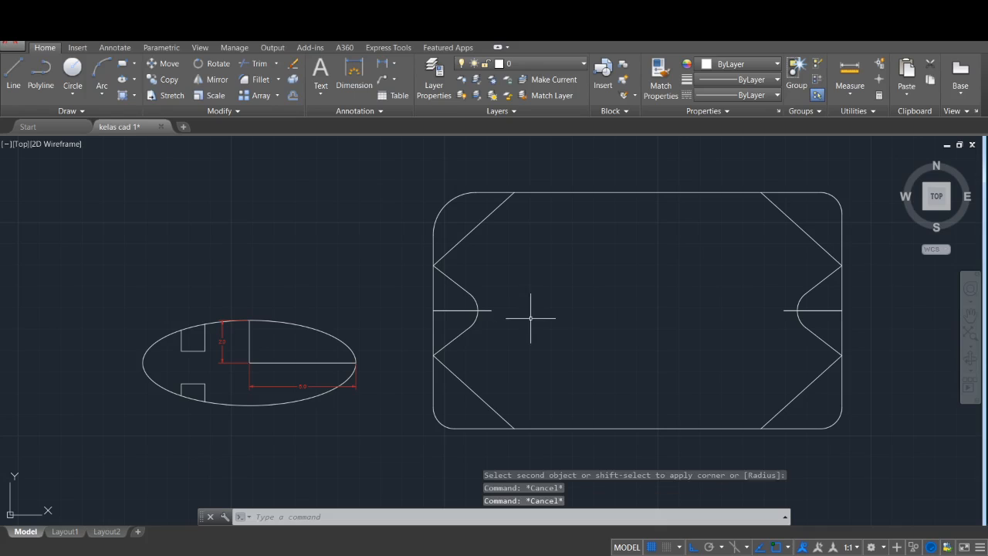
type("T")
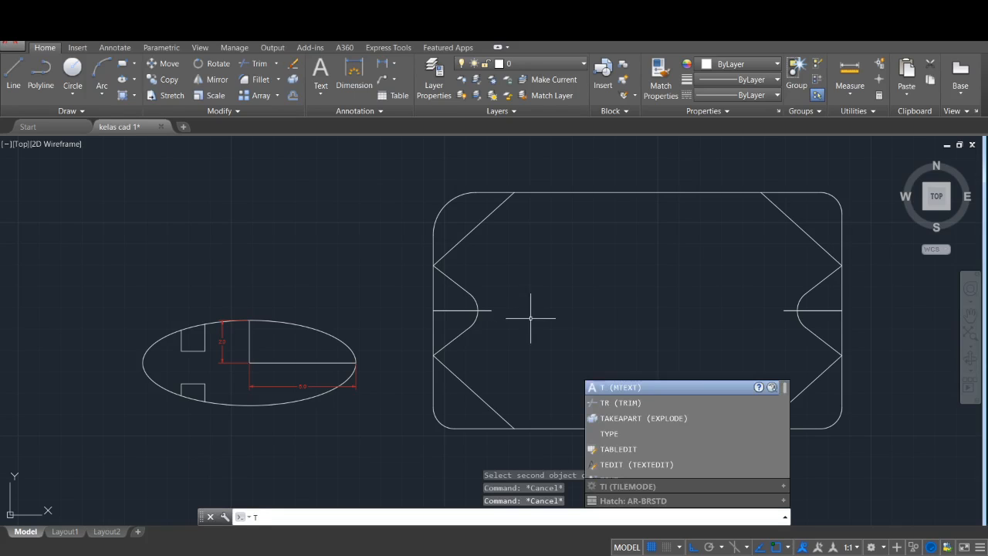
type("R")
key("Return")
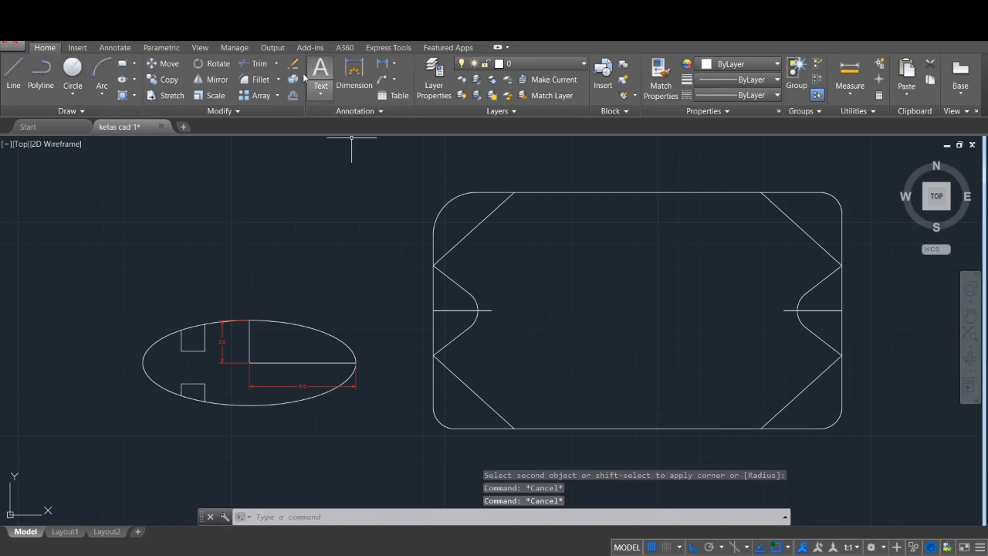
key("Return")
left_click(478, 222)
left_click(488, 309)
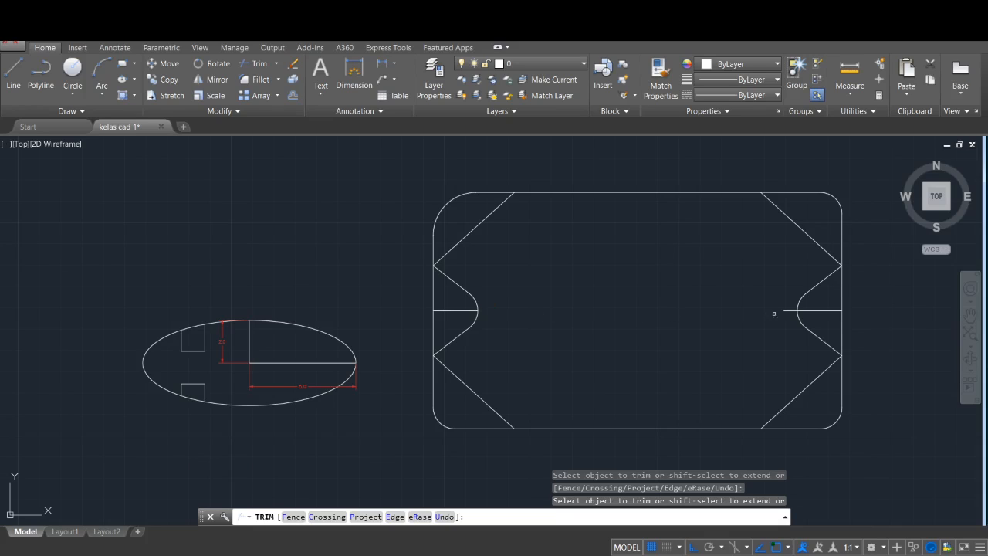
left_click(794, 309)
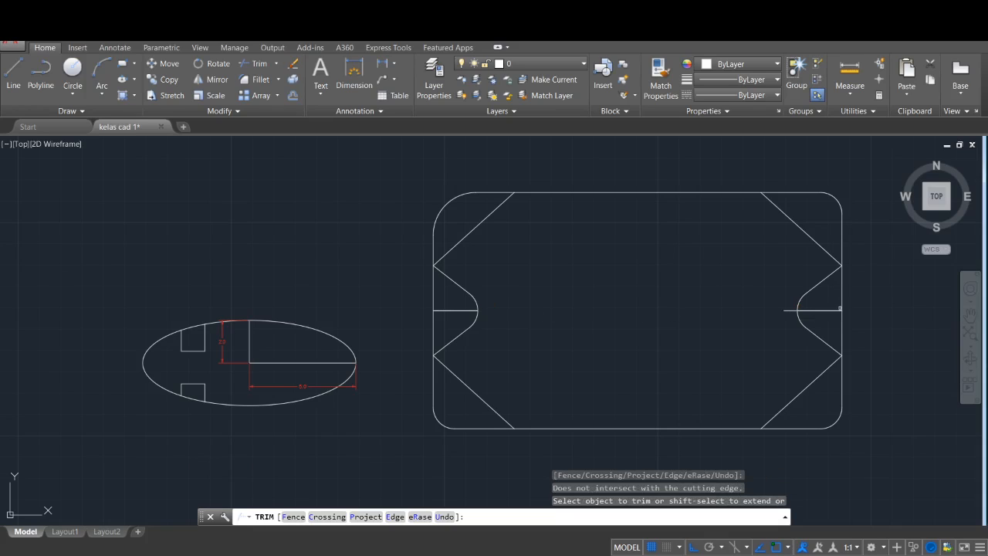
left_click(794, 310)
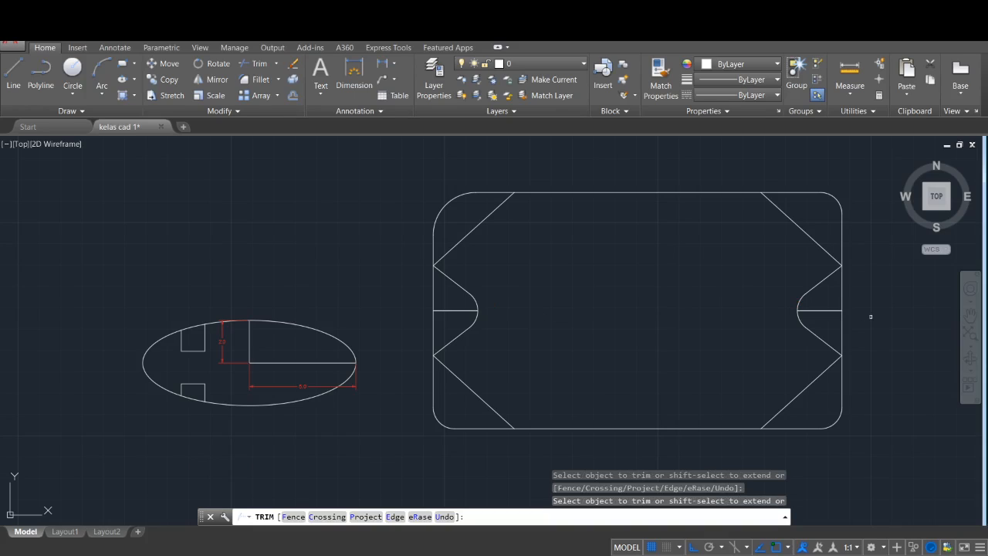
left_click(477, 309)
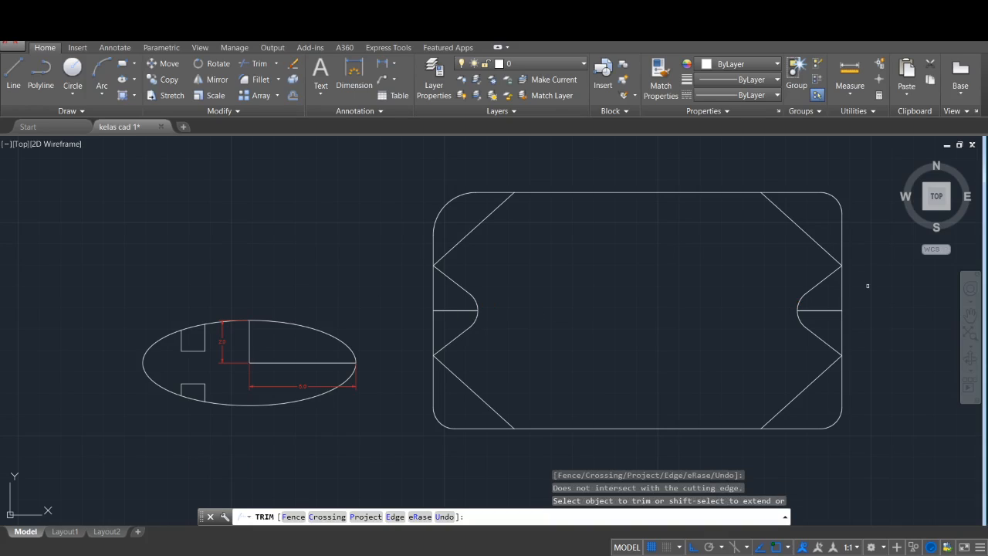
key("Escape")
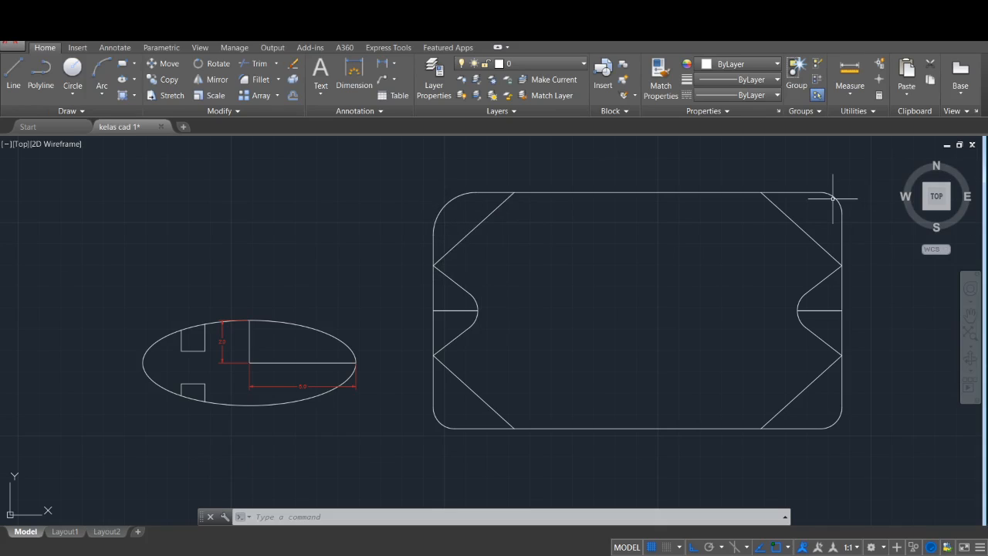
Draw a circle of radius 2 over the upper left fillet arc, centred on the arc's centre
left_click(449, 199)
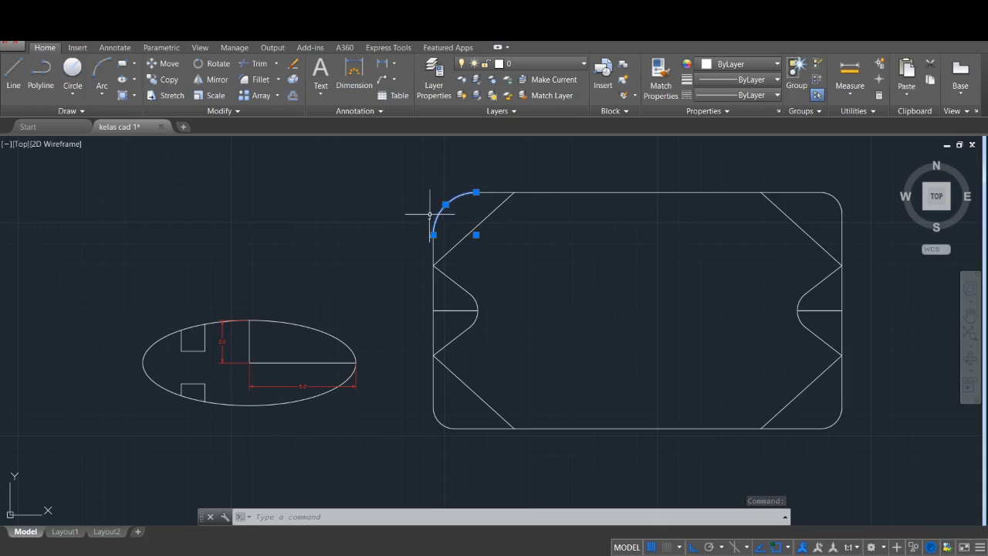
key("Escape")
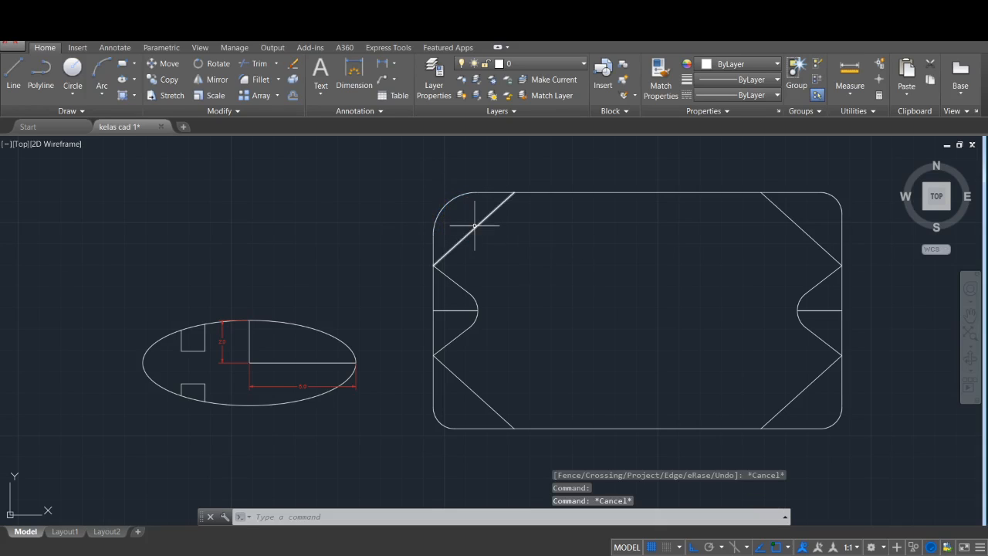
type("c")
key("Return")
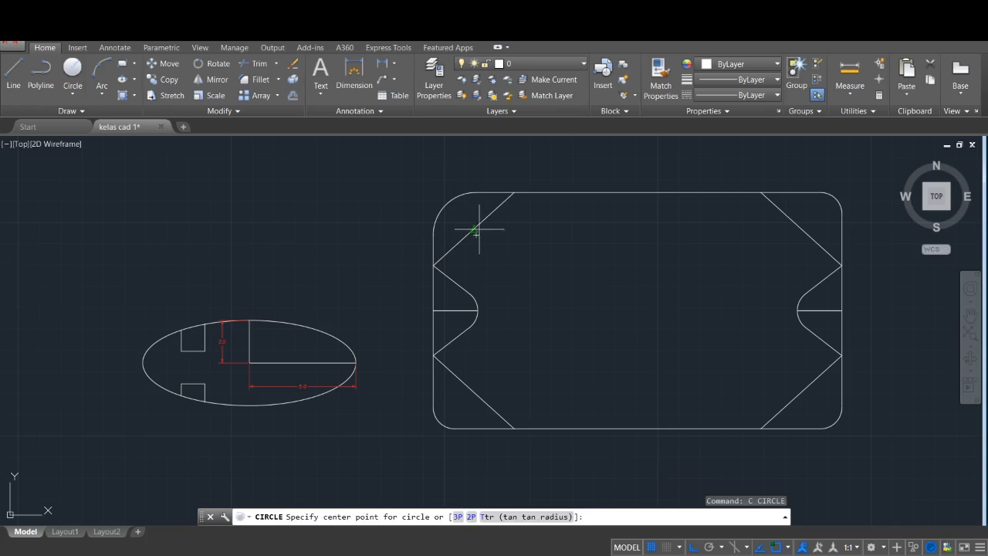
left_click(476, 234)
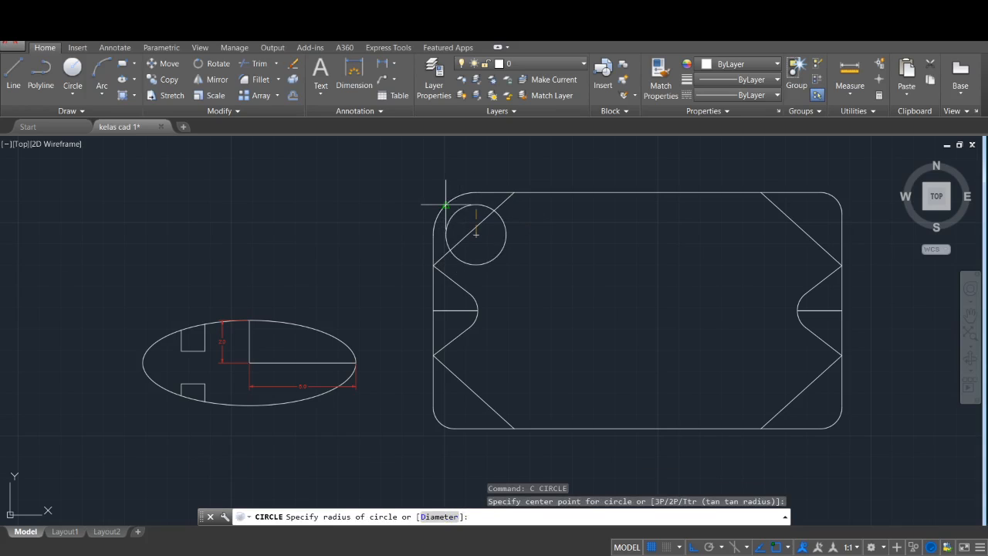
left_click(447, 193)
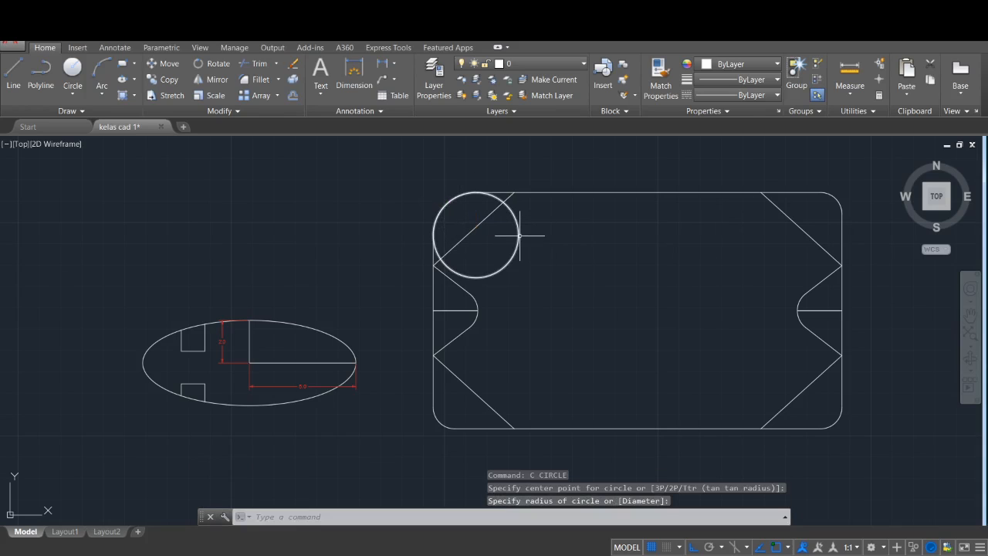
Draw a circle over the upper right fillet arc, centred on its centre and passing through the arc
key("Return")
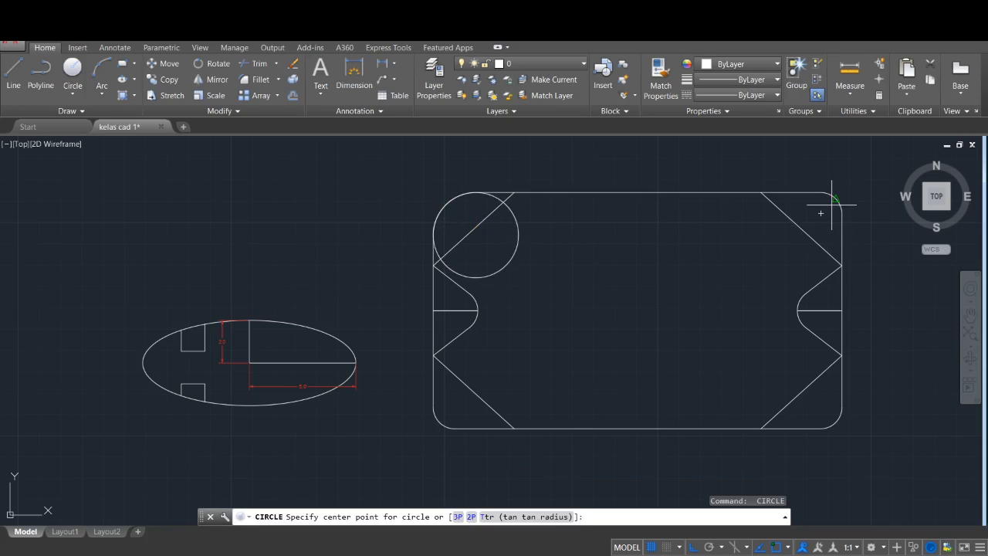
left_click(820, 213)
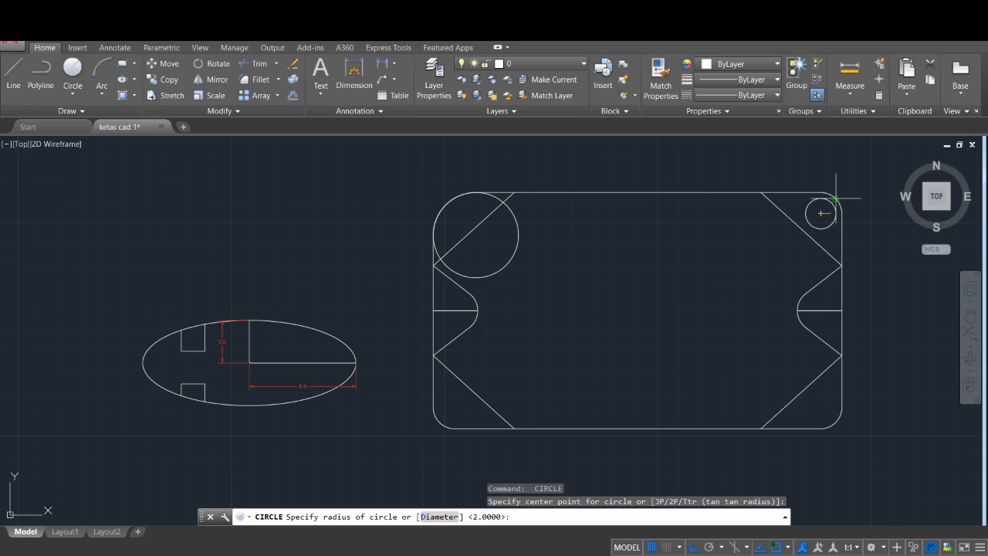
left_click(836, 198)
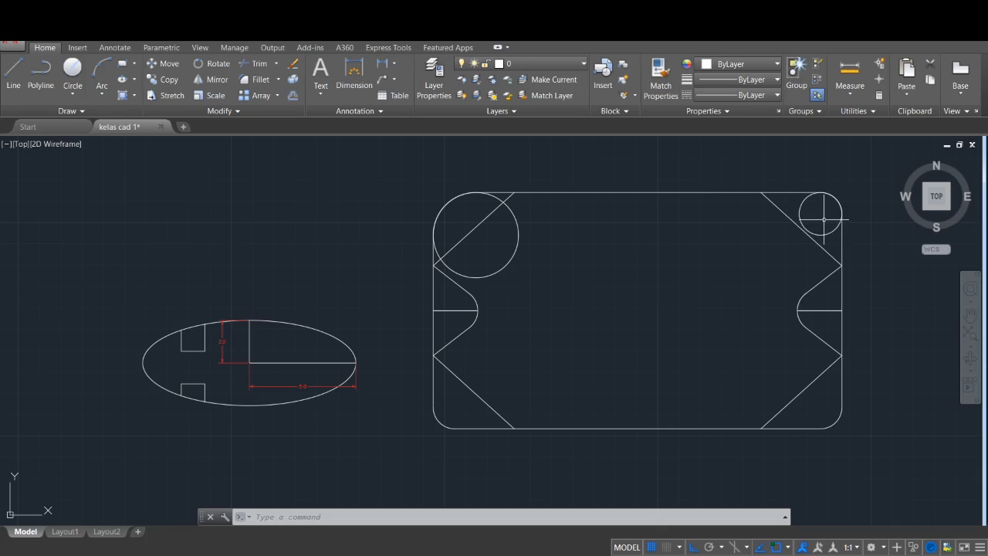
Trim the upper right circle back to the part that coincides with the corner's fillet arc
type("TR")
key("Return")
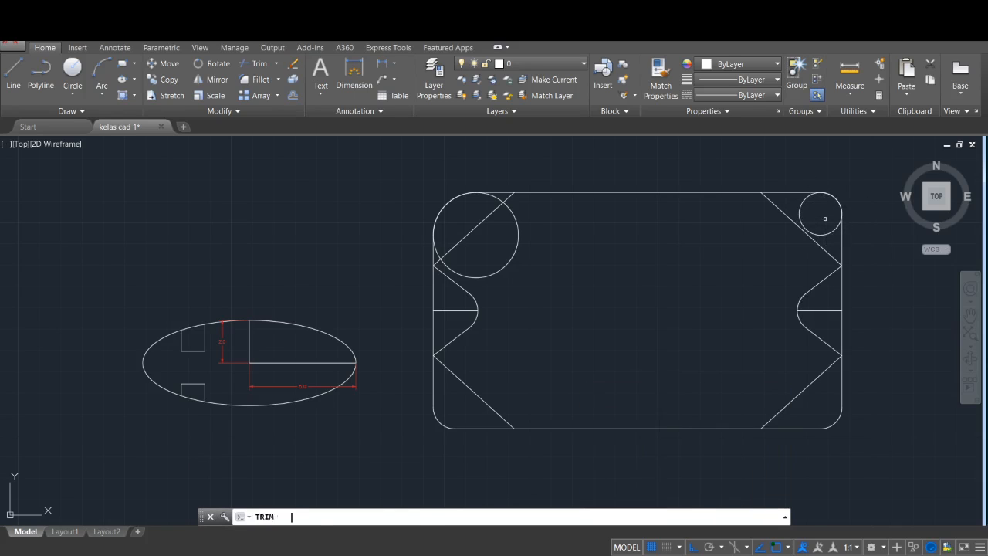
left_click(810, 194)
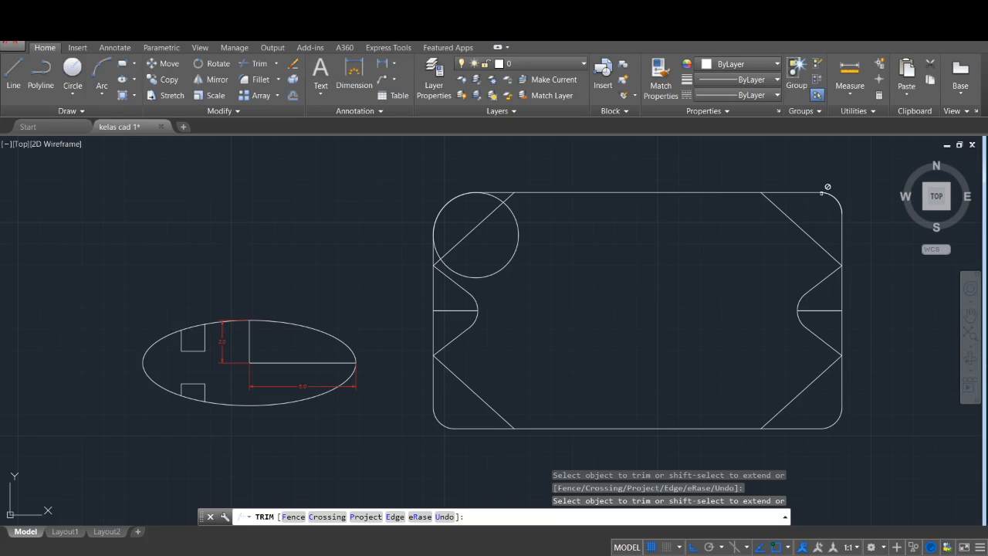
left_click(842, 218)
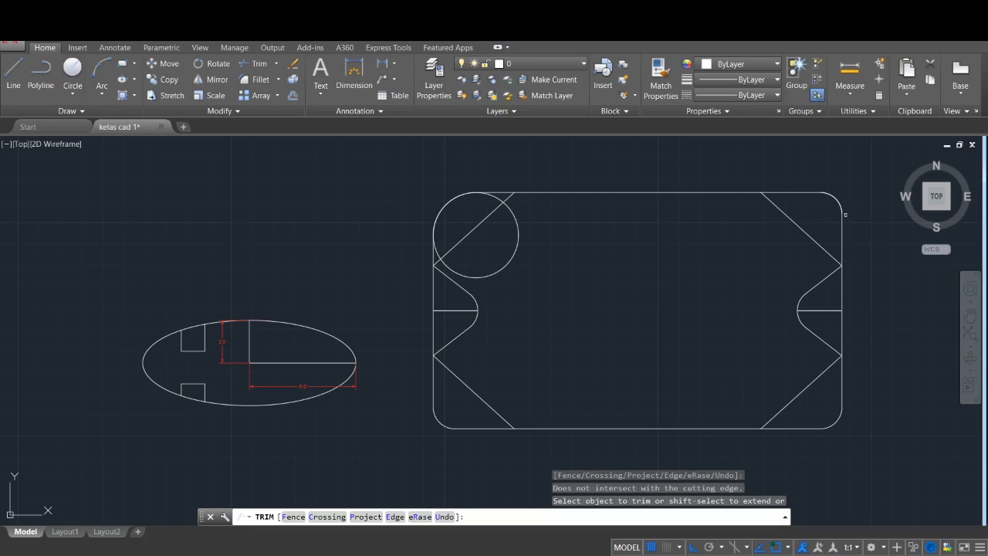
key("Escape")
Erase the leftover duplicate arc at the upper right corner and the circle at the upper left corner
left_click(831, 197)
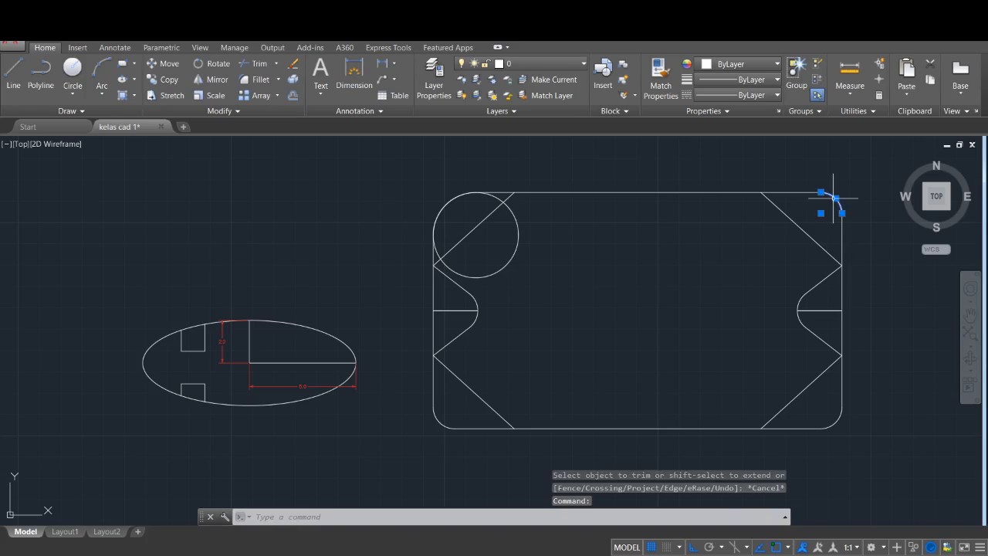
key("Delete")
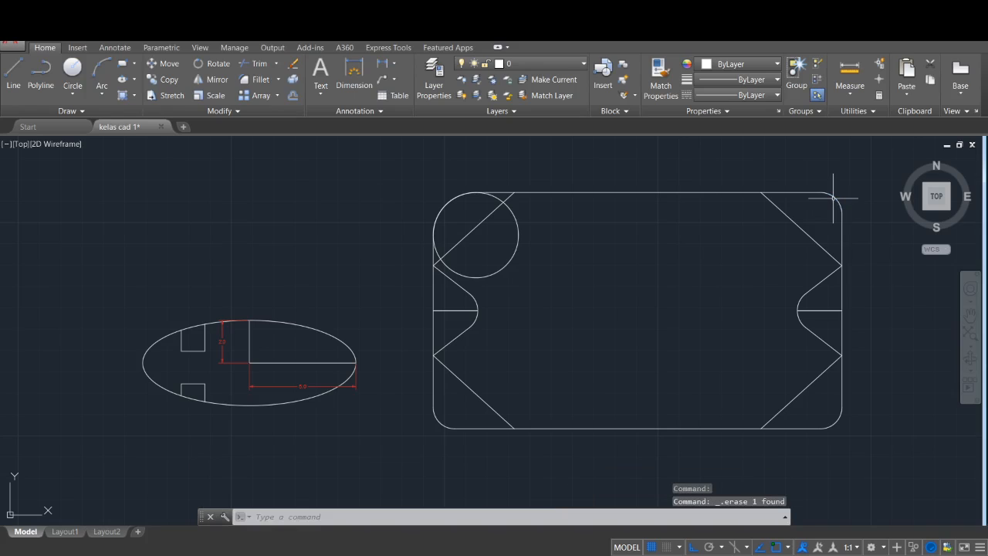
left_click(518, 237)
key("Delete")
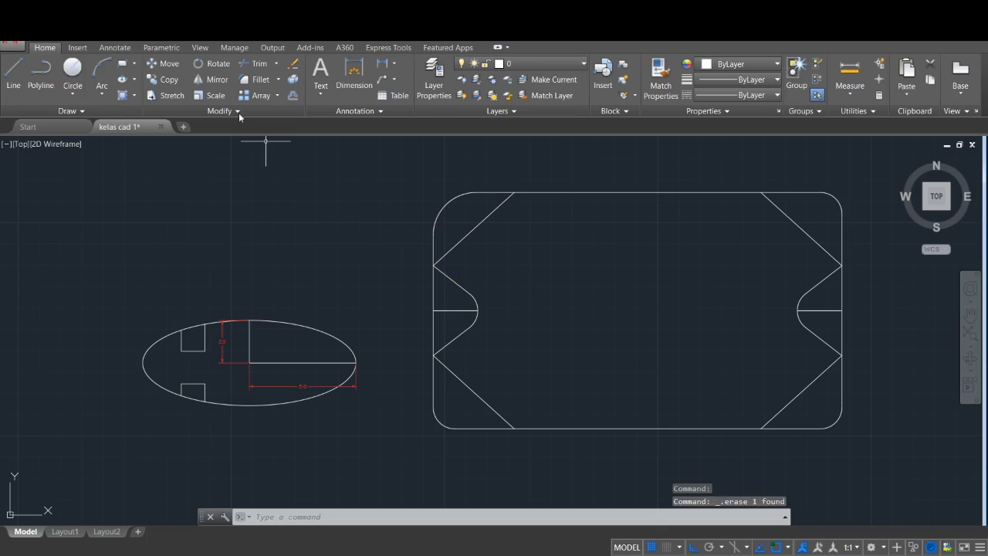
left_click(279, 79)
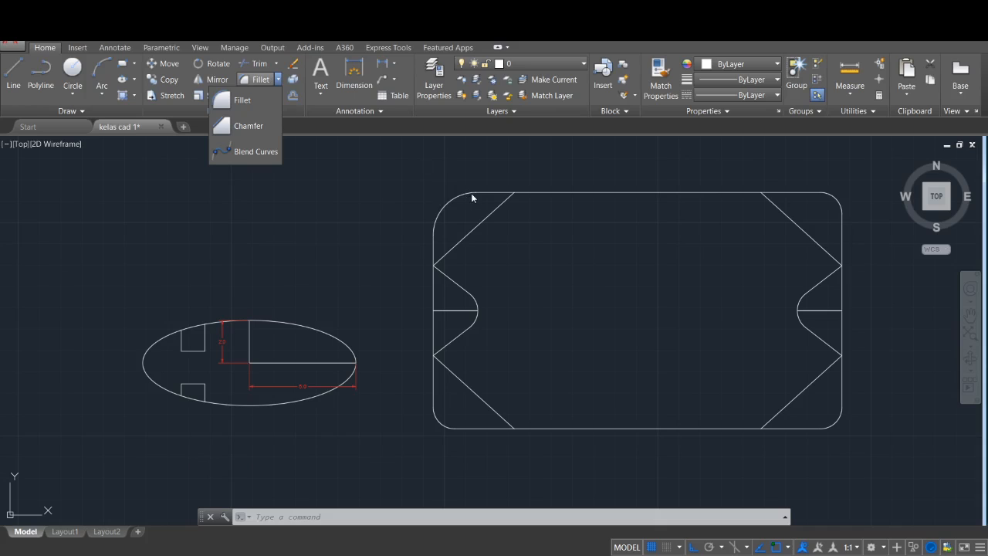
left_click(442, 203)
Draw a horizontal line from the upper end of the upper left fillet arc leftwards past the rectangular figure's edge
type("l")
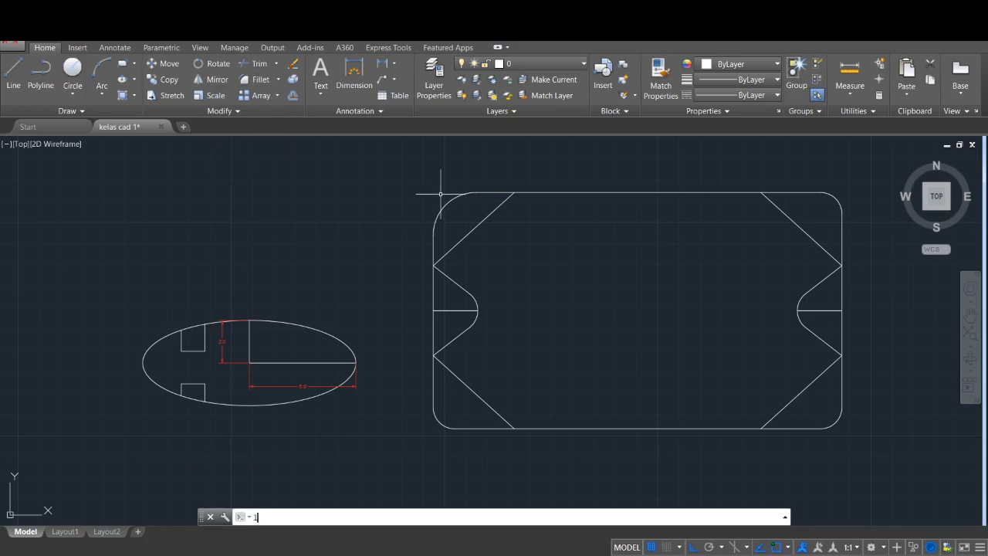
key("Return")
left_click(476, 191)
left_click(345, 185)
key("Escape")
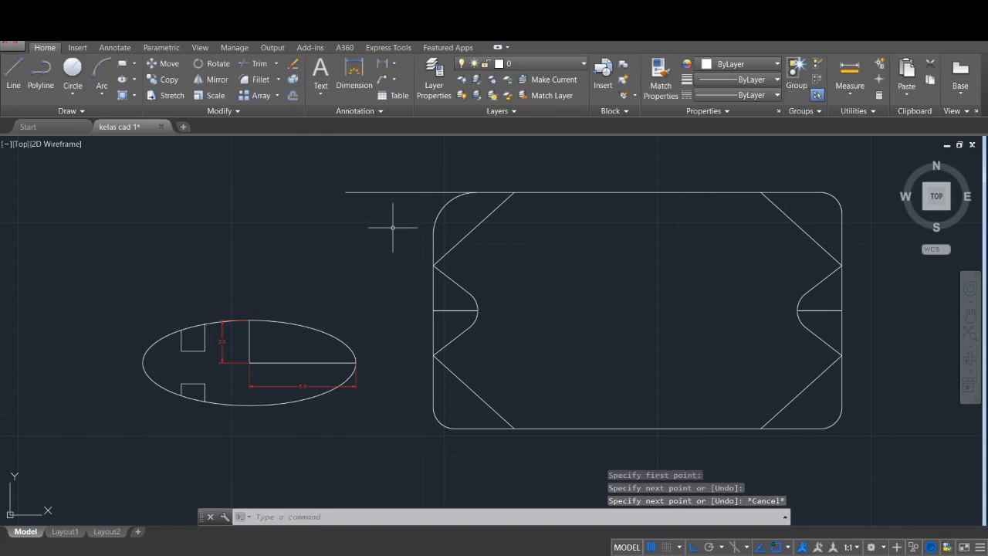
Draw a vertical line from the lower end of the upper left fillet arc upwards past the horizontal extension line
key("Return")
left_click(433, 232)
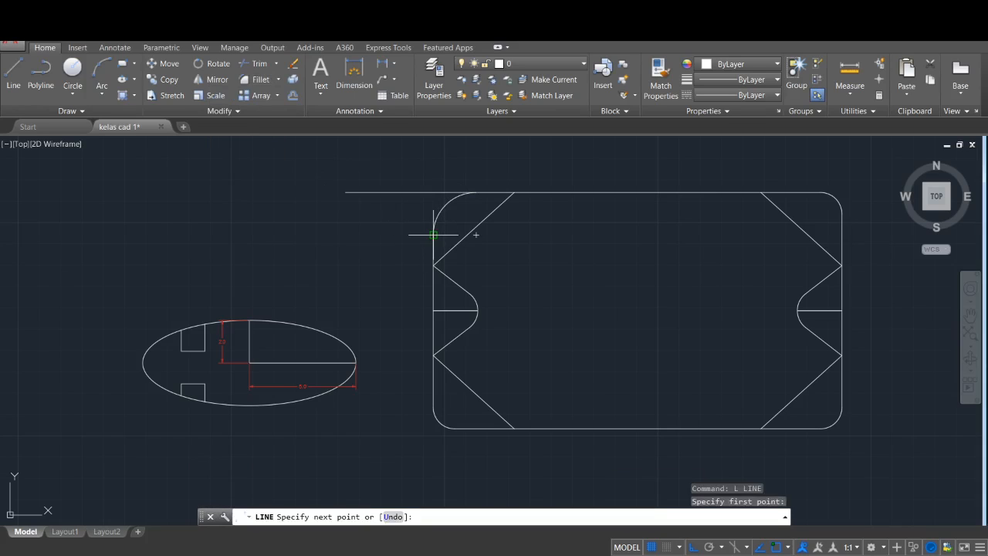
left_click(434, 158)
key("Escape")
Trim the protruding ends of the two extension lines so they meet in a square upper left corner
type("tr")
key("Return")
left_click(417, 191)
key("Escape")
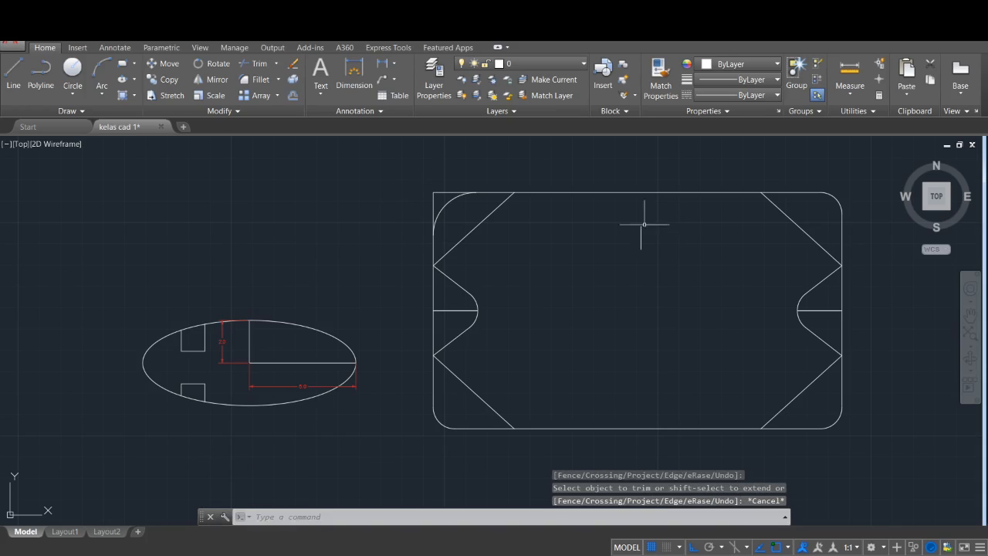
Chamfer the square upper left corner with both chamfer distances set to 1
scroll(425, 187, "up", 4)
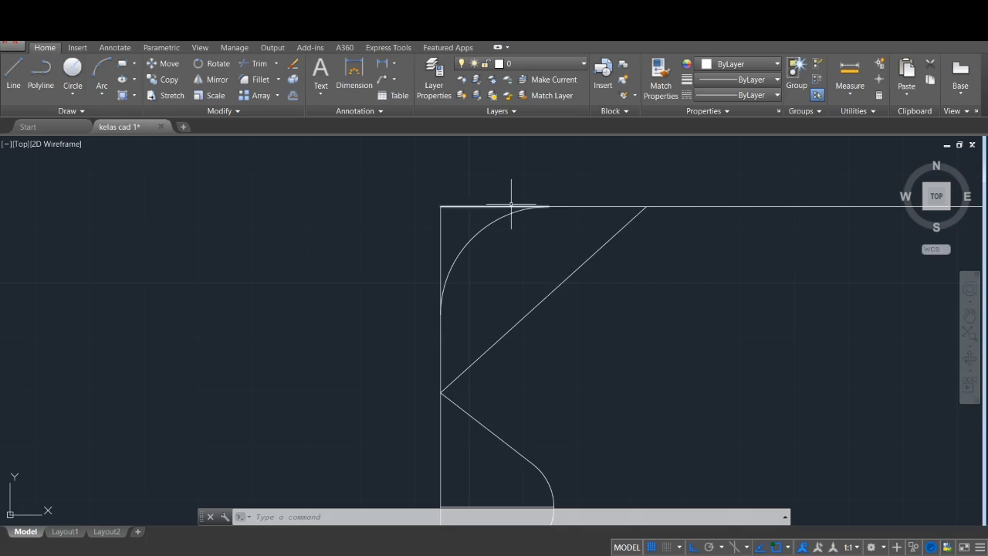
scroll(451, 207, "up", 2)
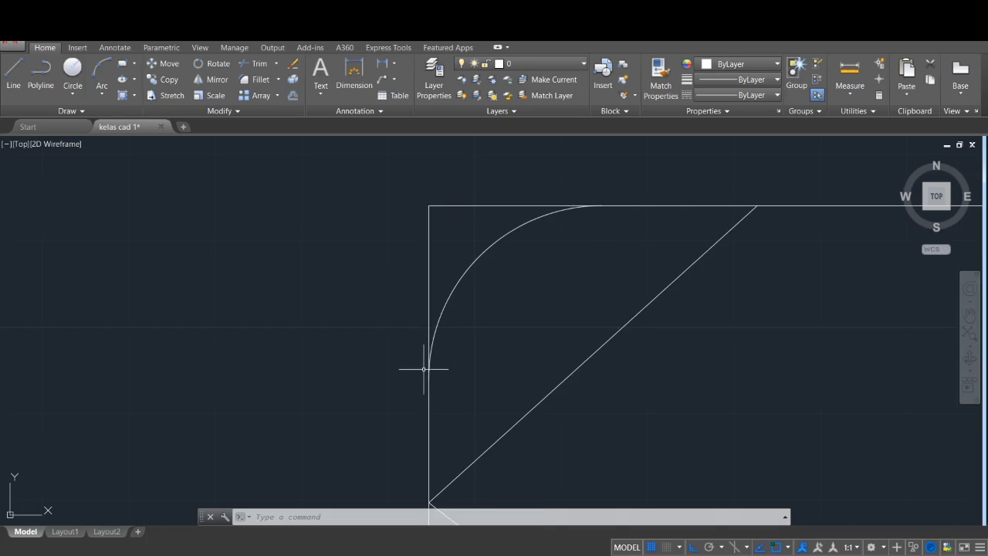
left_click(278, 82)
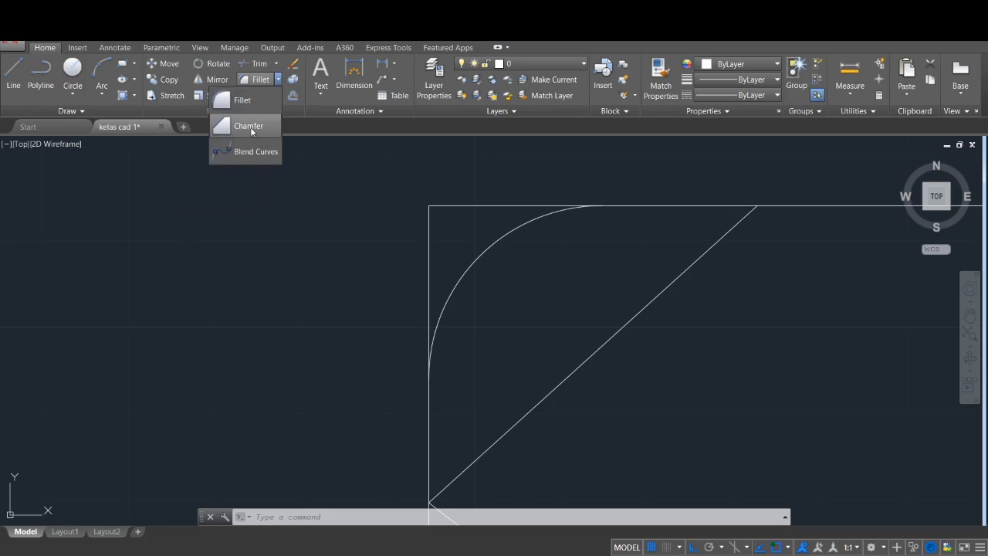
left_click(250, 127)
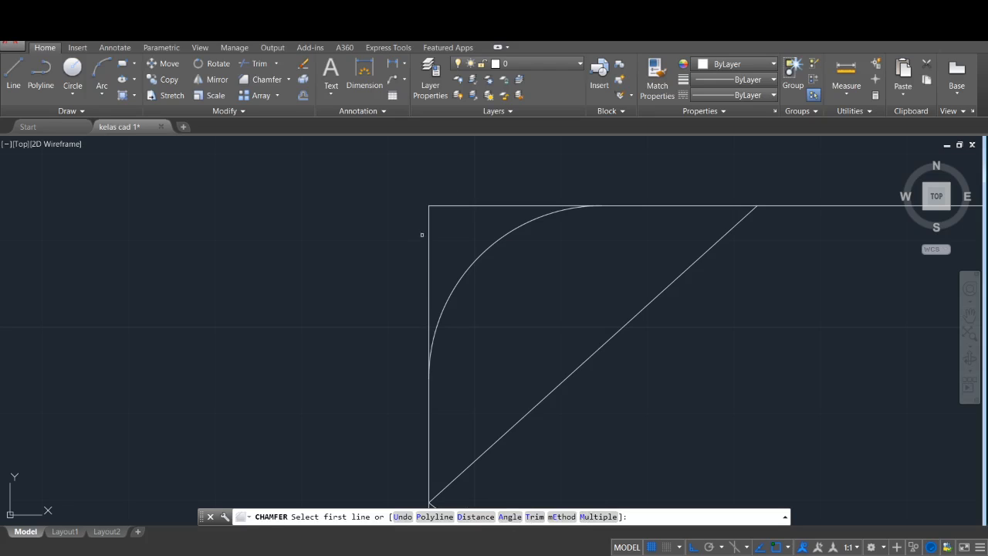
left_click(475, 516)
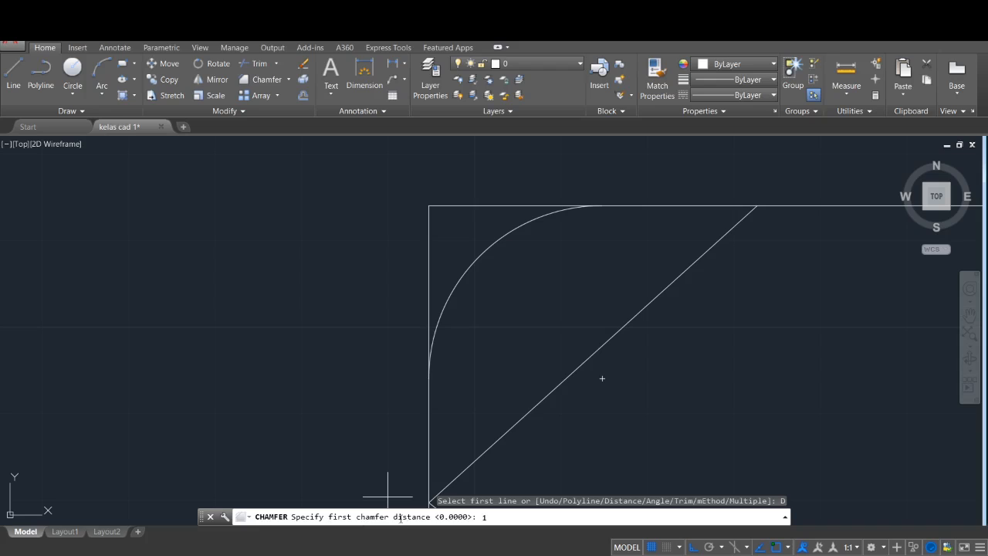
key("Return")
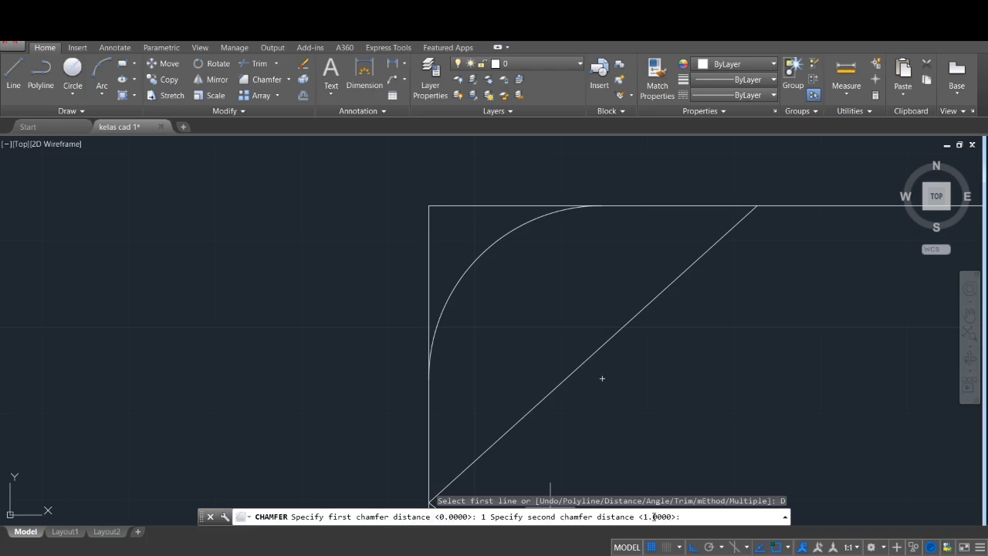
key("Return")
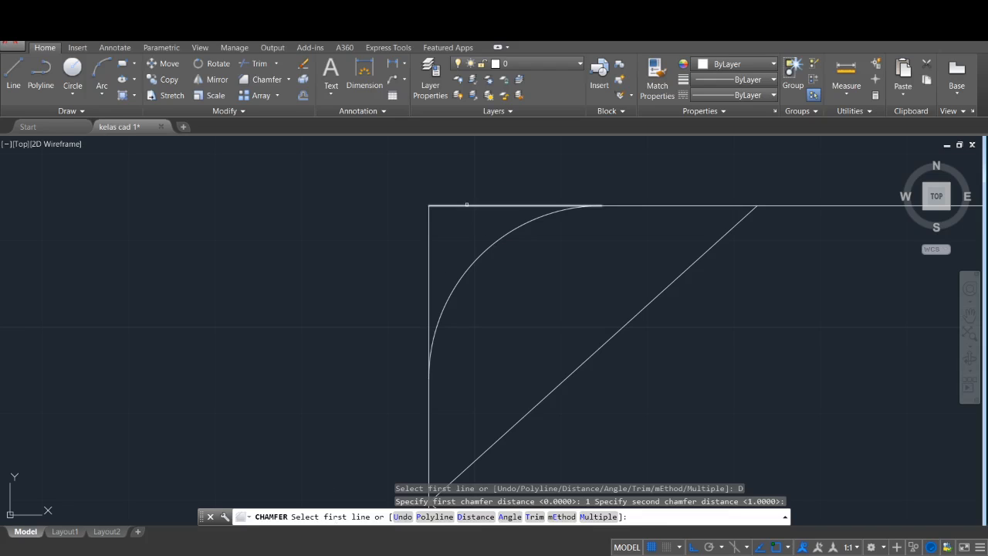
left_click(456, 206)
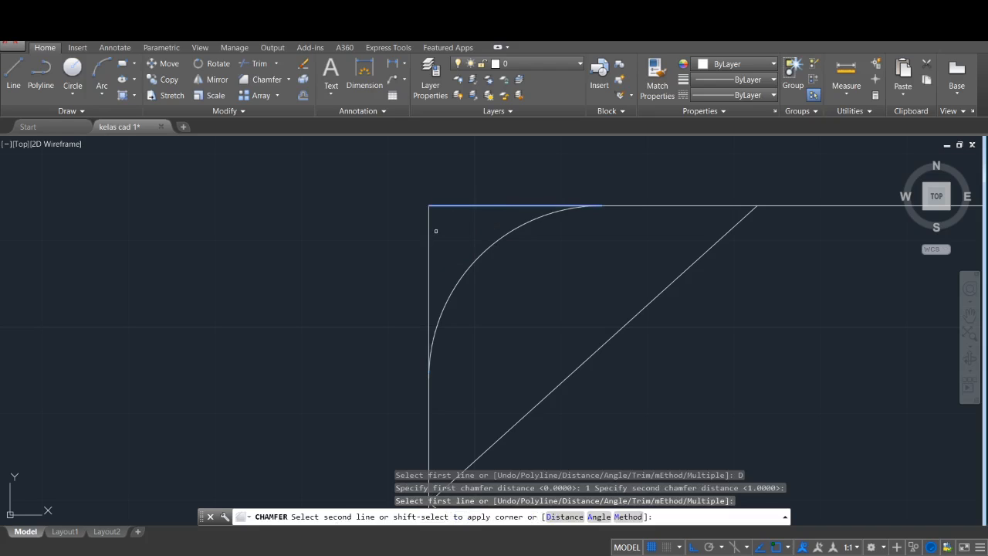
left_click(428, 343)
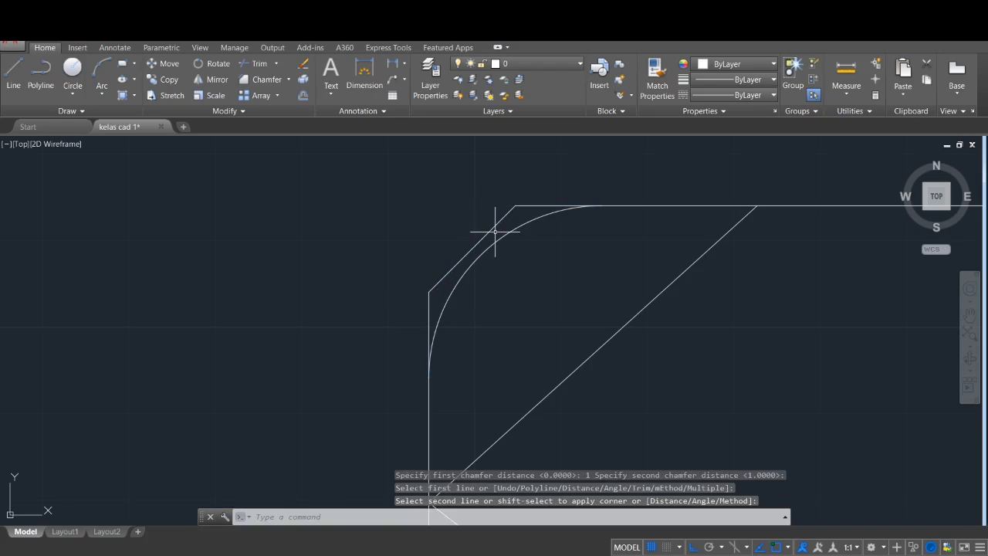
Draw a horizontal line from the chamfer's upper end leftwards past the original corner
key("Escape")
type("l")
key("Return")
left_click(515, 205)
left_click(367, 205)
key("Escape")
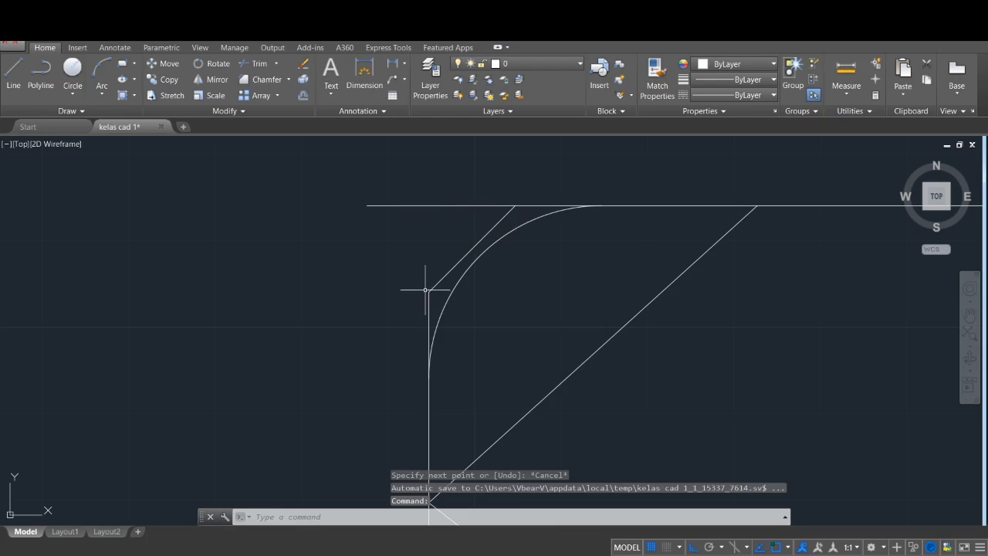
Draw a vertical line from the chamfer's lower end upwards across the horizontal line
type("l")
key("Return")
left_click(425, 291)
left_click(428, 175)
key("Escape")
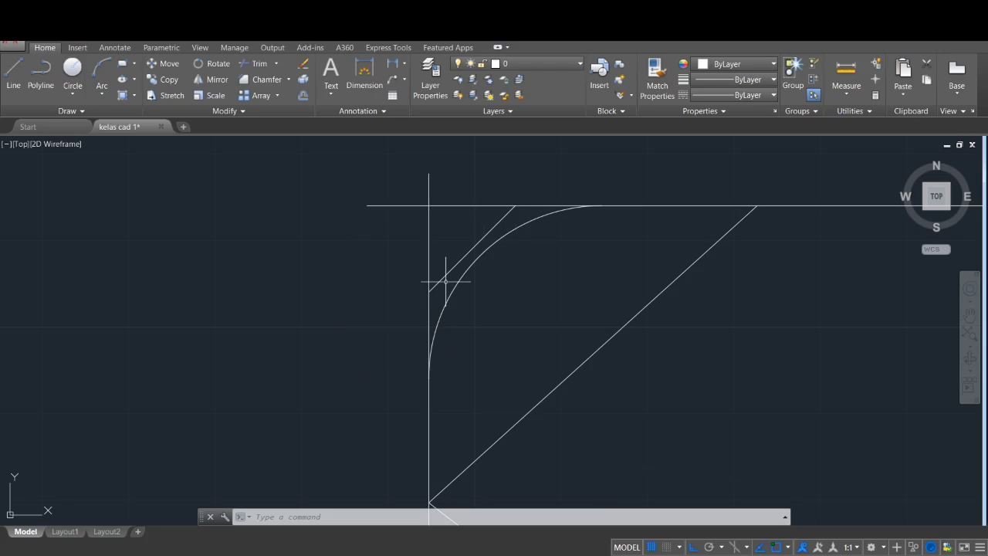
Erase the horizontal and vertical lines drawn from the ends of the chamfer
left_click(438, 205)
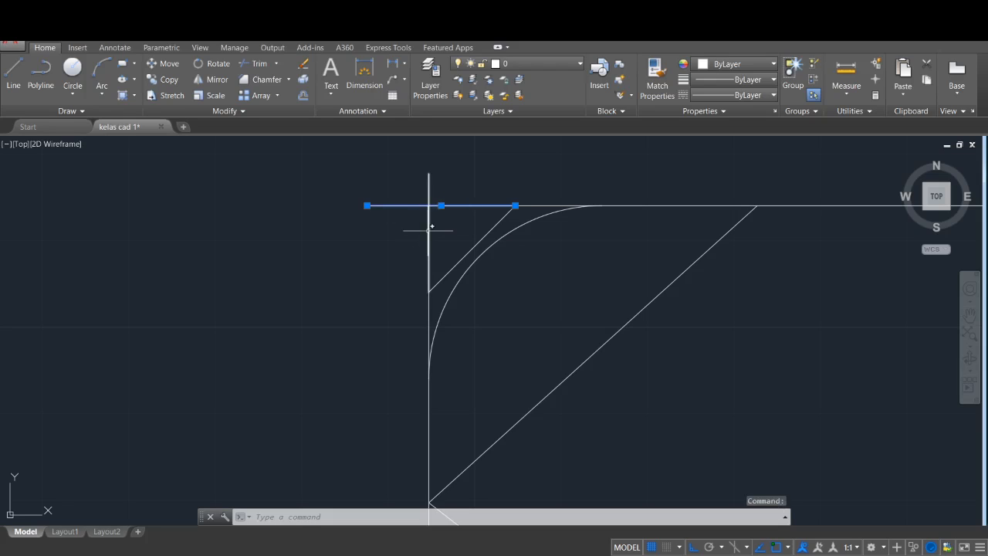
left_click(428, 231)
key("Delete")
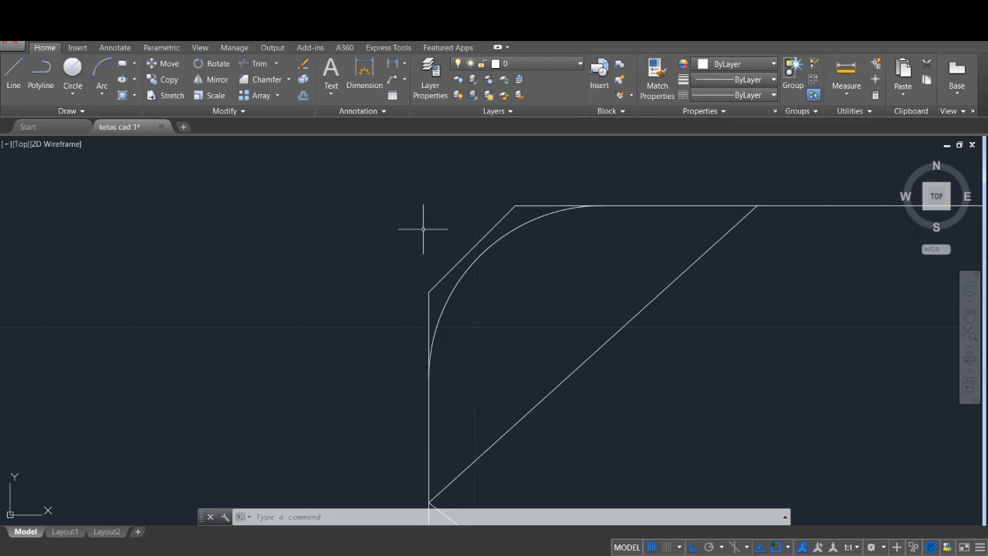
Inspect the two shortened straight segments on either side of the chamfer
left_click(538, 204)
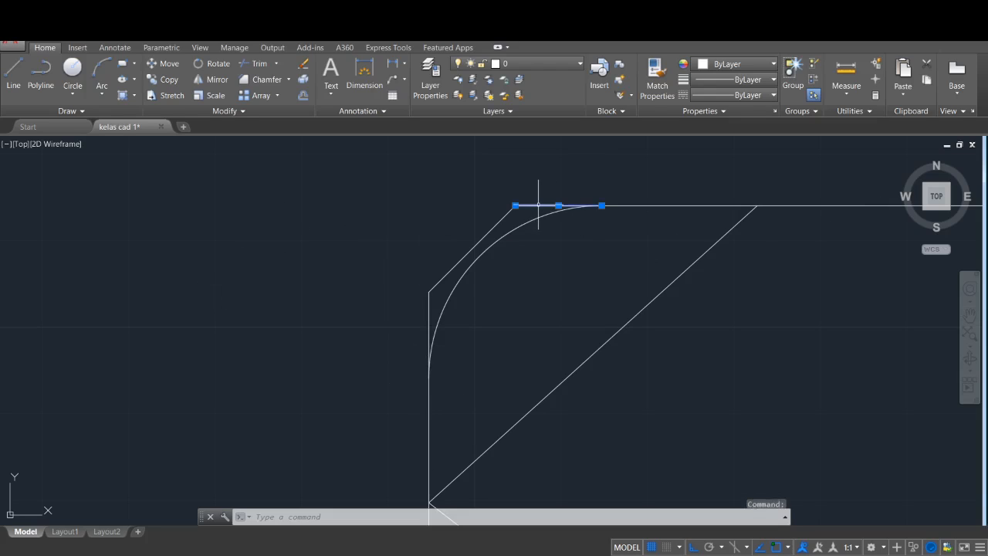
left_click(427, 315)
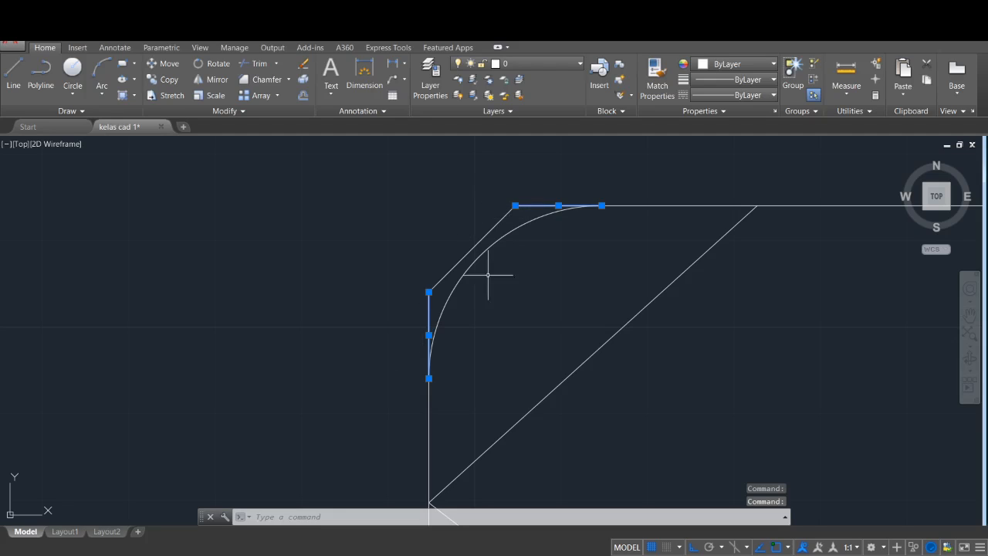
key("Escape")
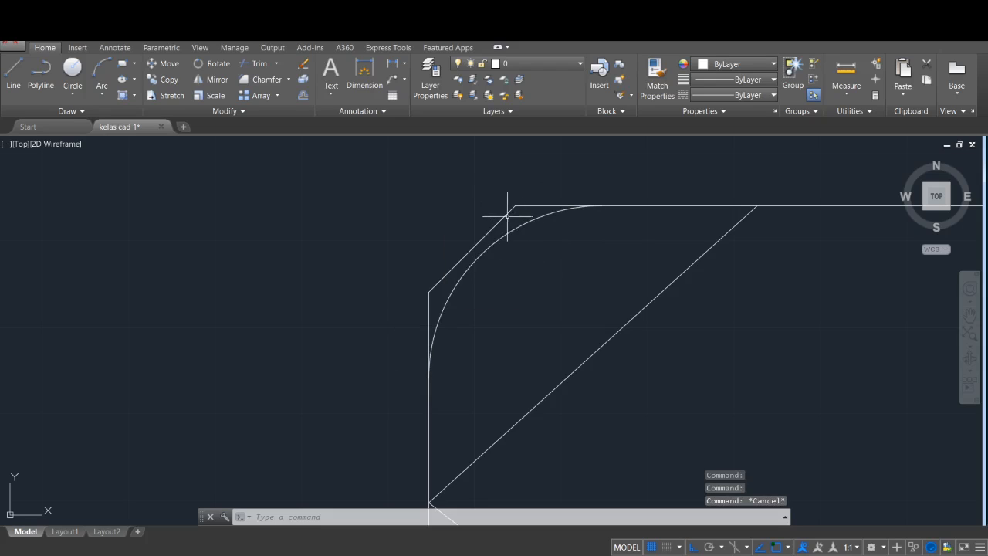
scroll(562, 255, "down", 4)
middle_click_drag(663, 293, 559, 254)
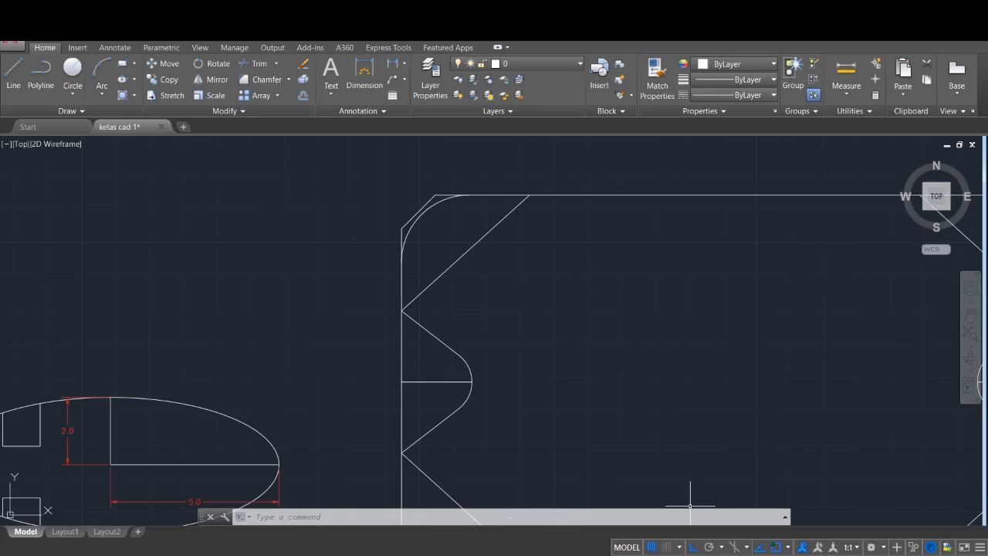
key("alt+Tab")
left_click(978, 485)
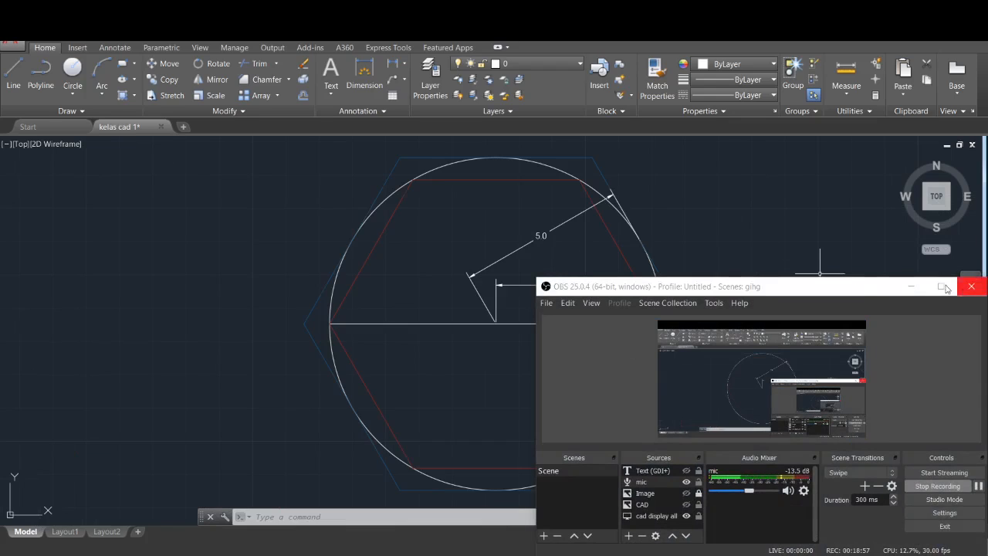
left_click(913, 287)
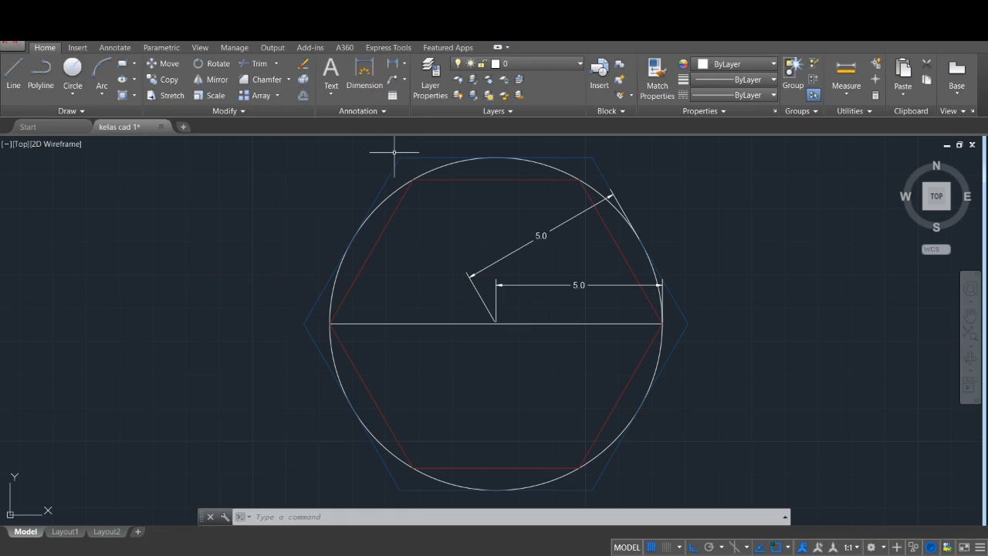
Highlight the outer and inner hexagons around the circle as whole objects and clear the selection
left_click(405, 157)
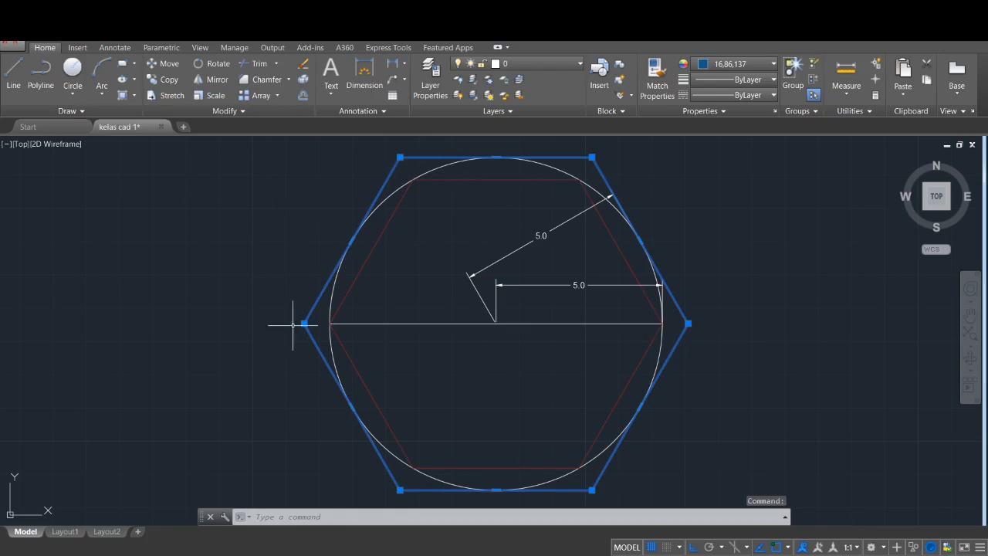
left_click(456, 179)
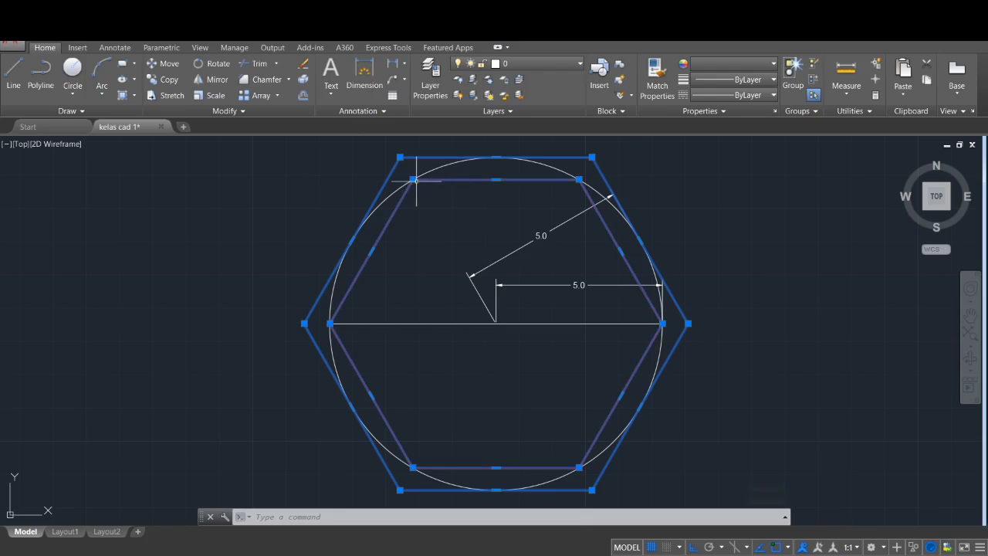
left_click(713, 220)
key("Escape")
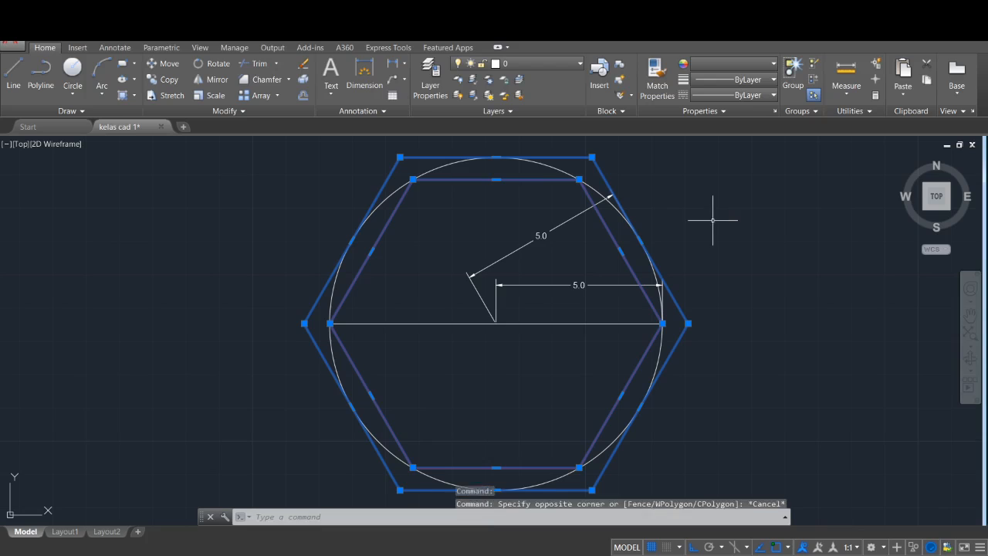
key("Escape")
key("Escape")
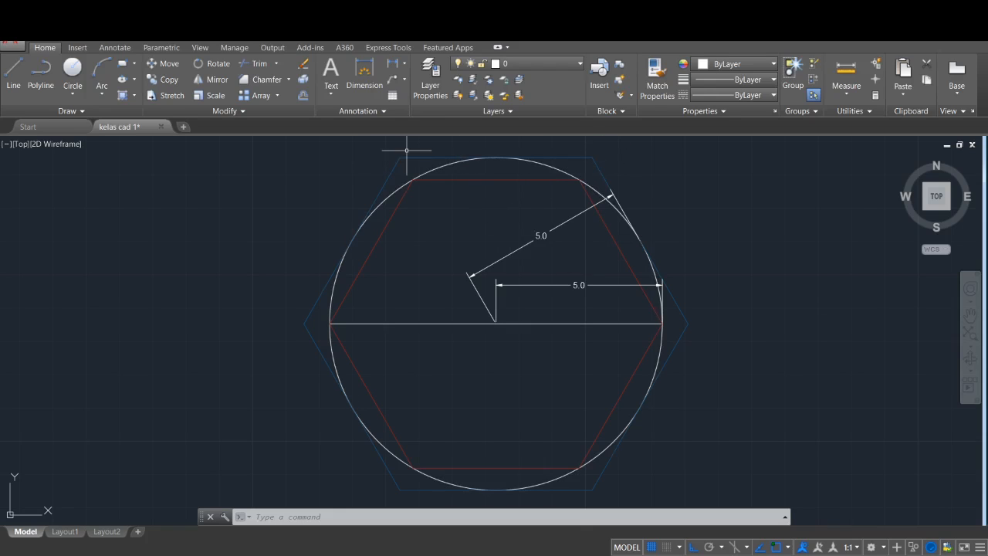
type("TRIM")
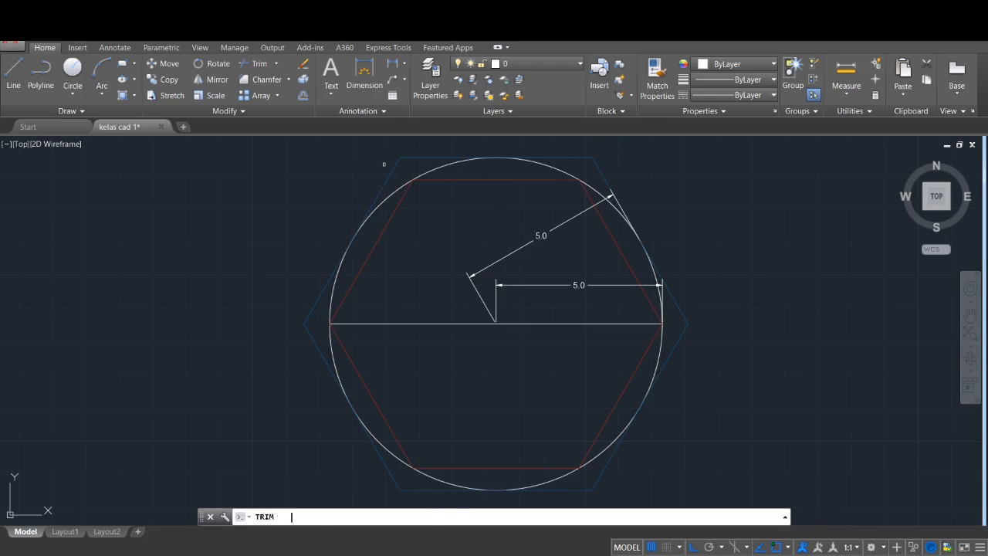
key("Return")
key("Return")
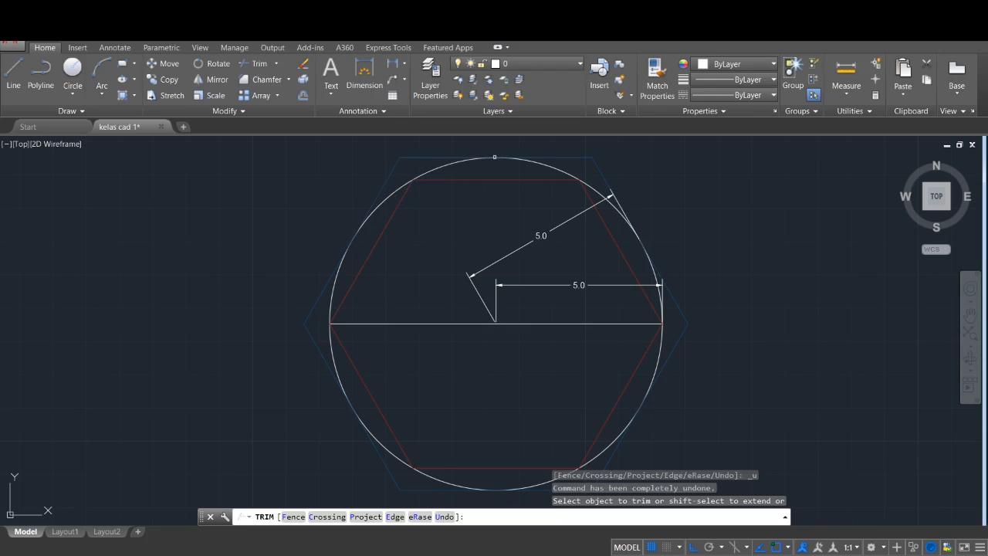
key("Escape")
Change the outer hexagon's colour to yellow (248,215,49)
left_click(444, 158)
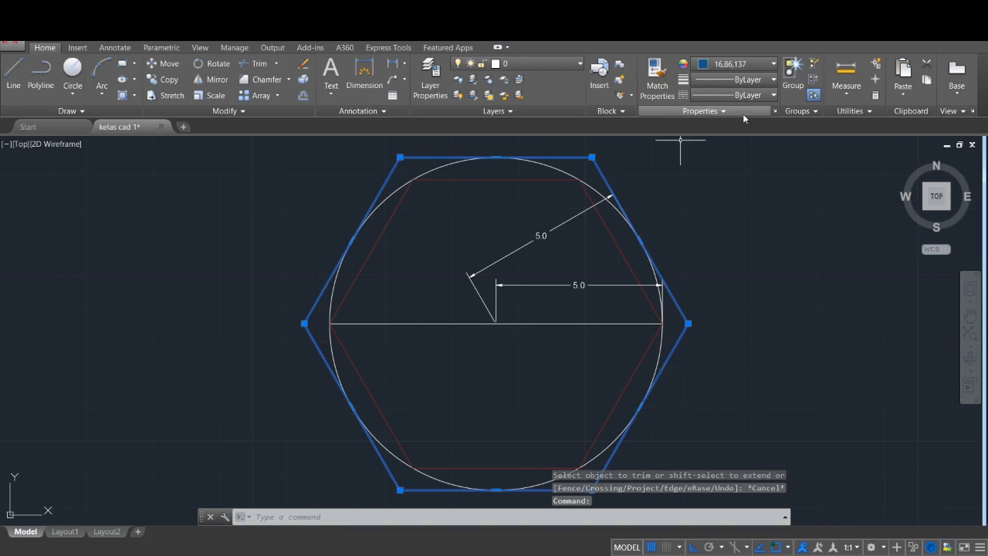
left_click(736, 64)
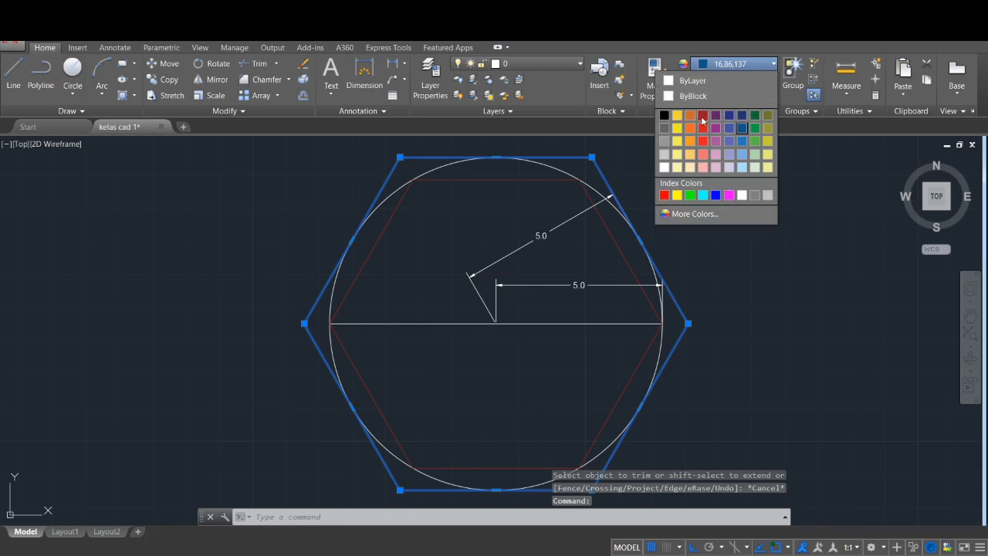
left_click(678, 115)
key("Escape")
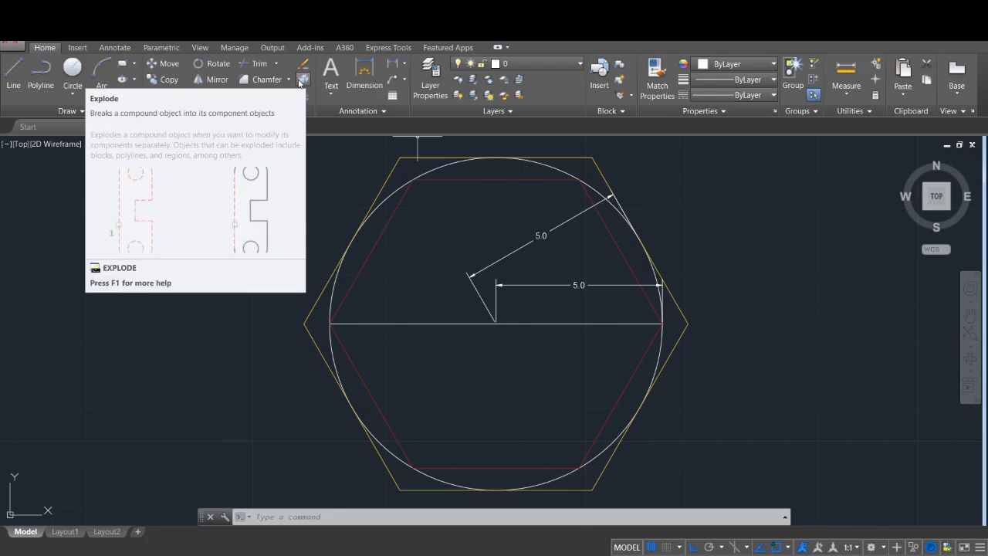
Explode the outer hexagon into separate lines
left_click(303, 79)
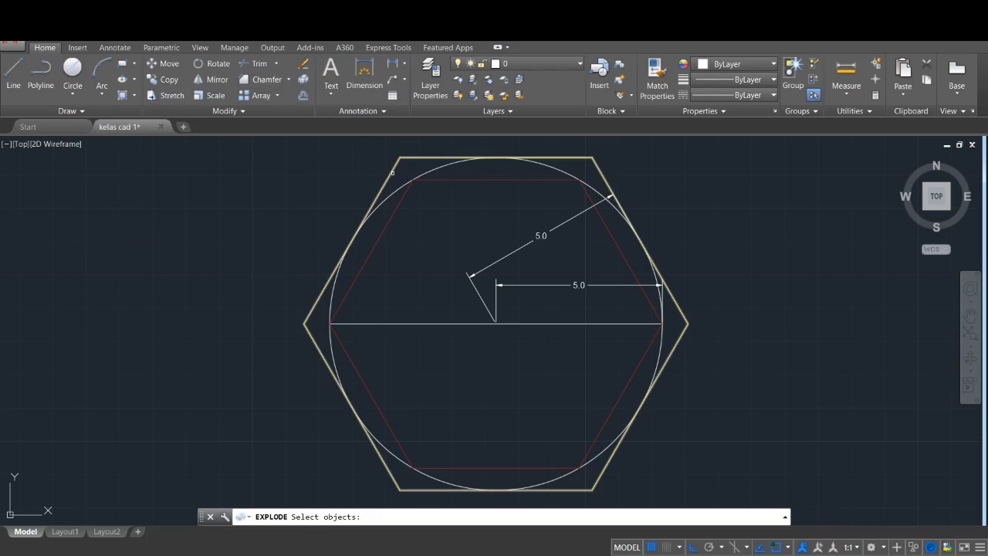
left_click(391, 173)
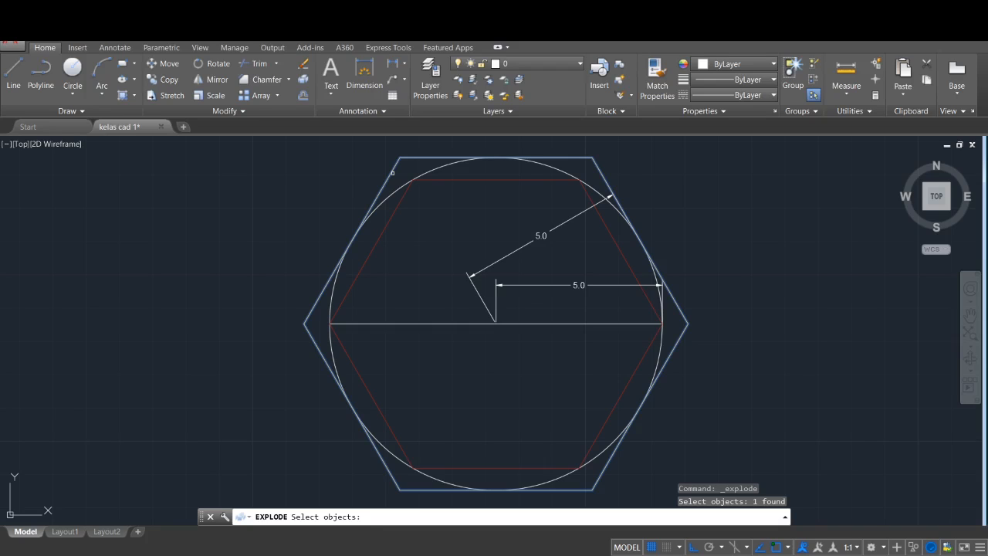
key("Return")
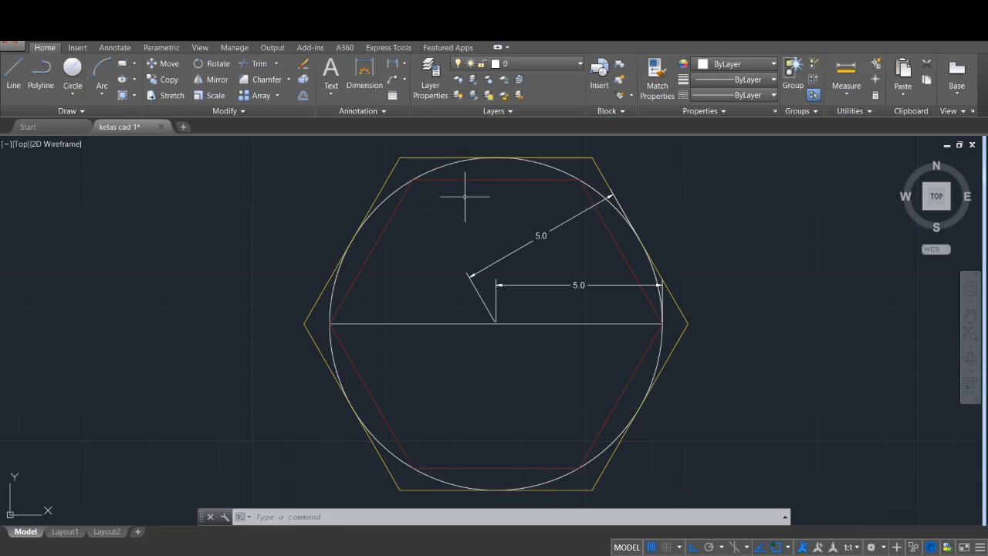
Delete the top, upper-left and lower-left lines of the exploded yellow hexagon
left_click(432, 157)
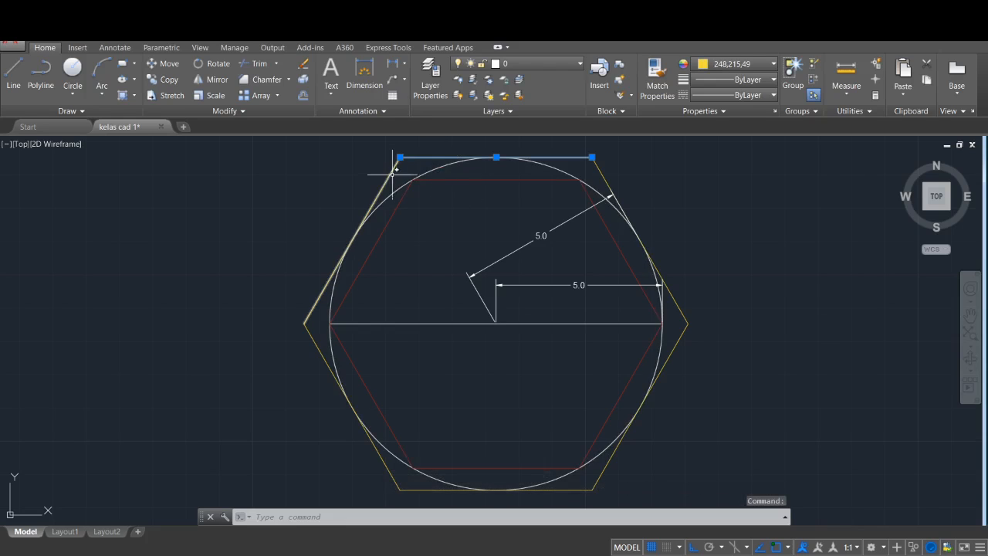
left_click(375, 199)
left_click(333, 378)
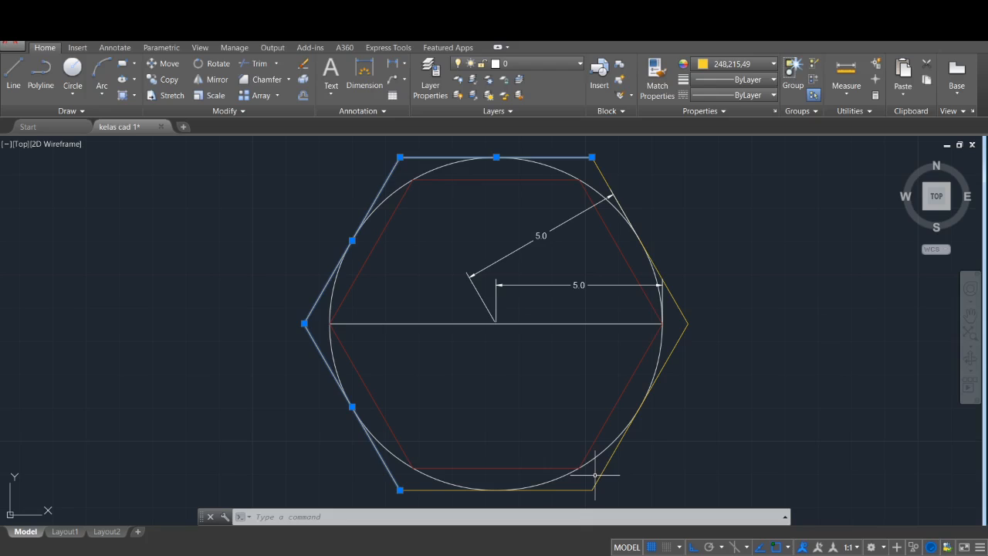
key("Delete")
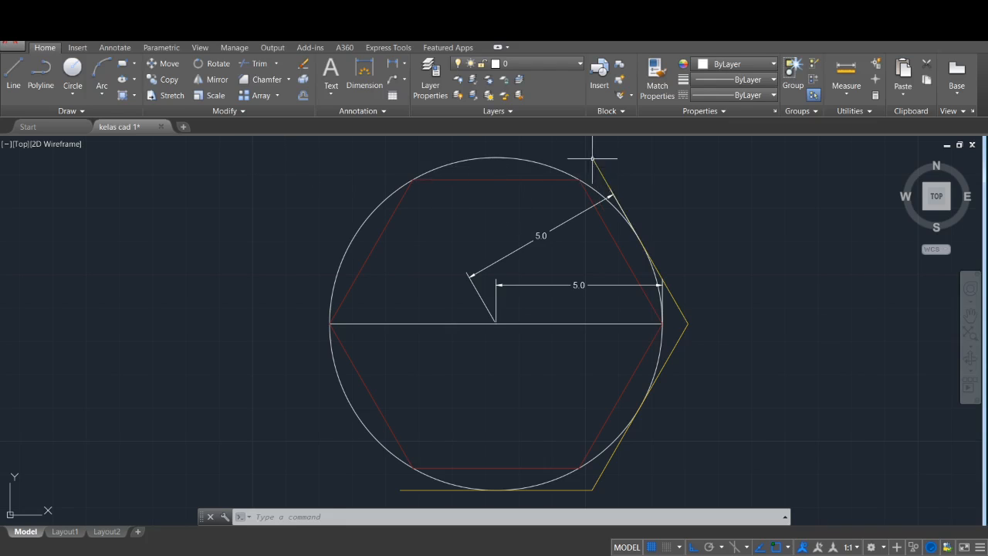
Use Stretch with Ortho off to displace the yellow hexagon's bottom and upper-right lines up and to the left of the circle
scroll(612, 168, "down", 1)
middle_click_drag(624, 176, 608, 187)
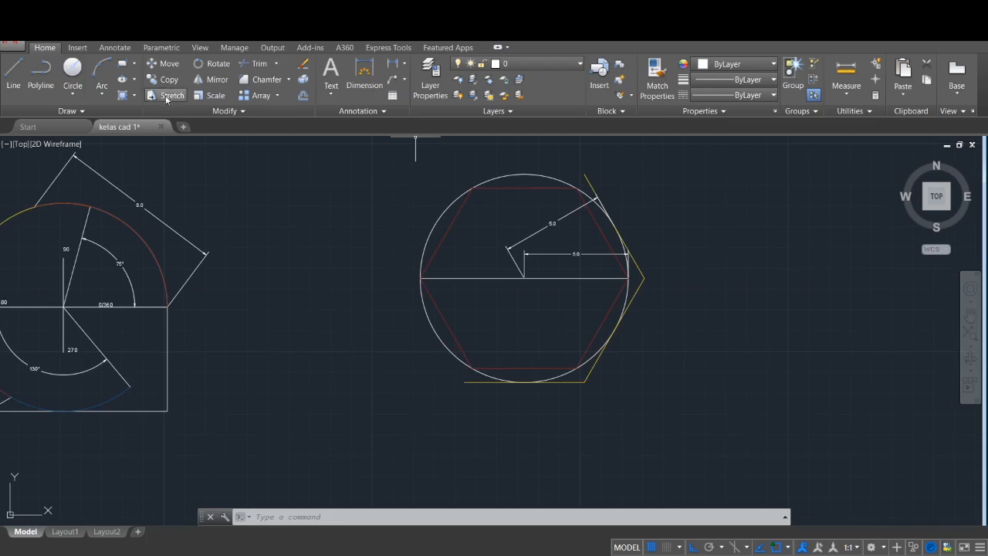
left_click(172, 95)
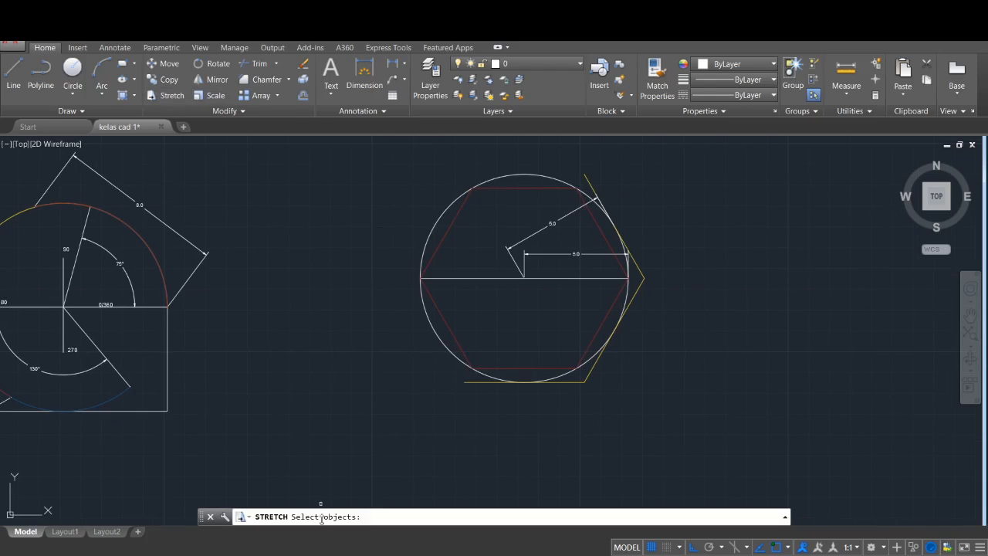
left_click(477, 382)
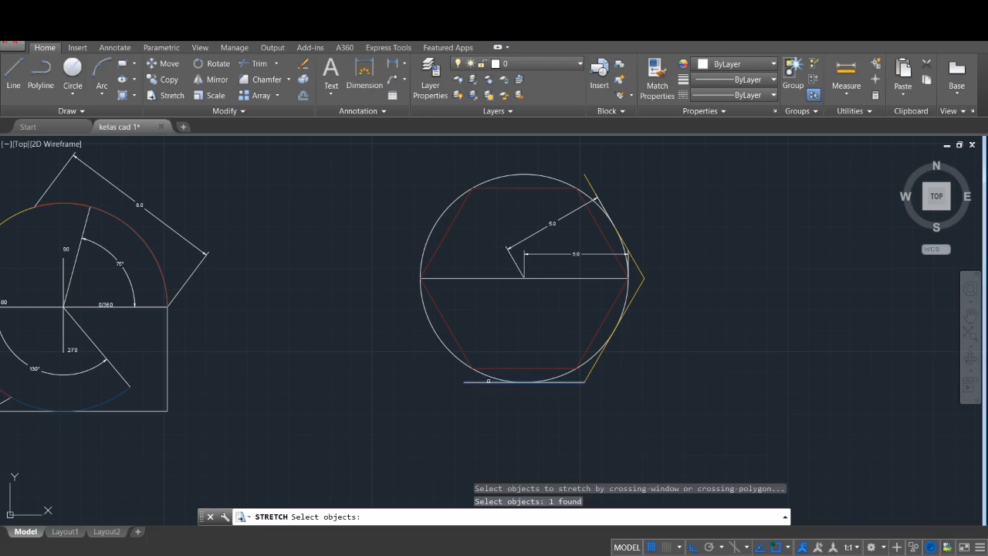
left_click(590, 184)
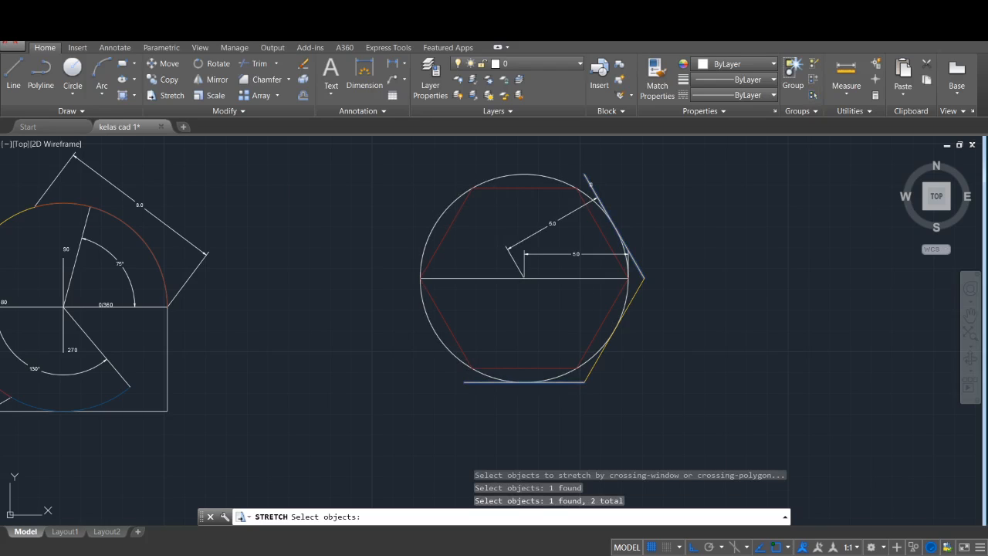
key("Return")
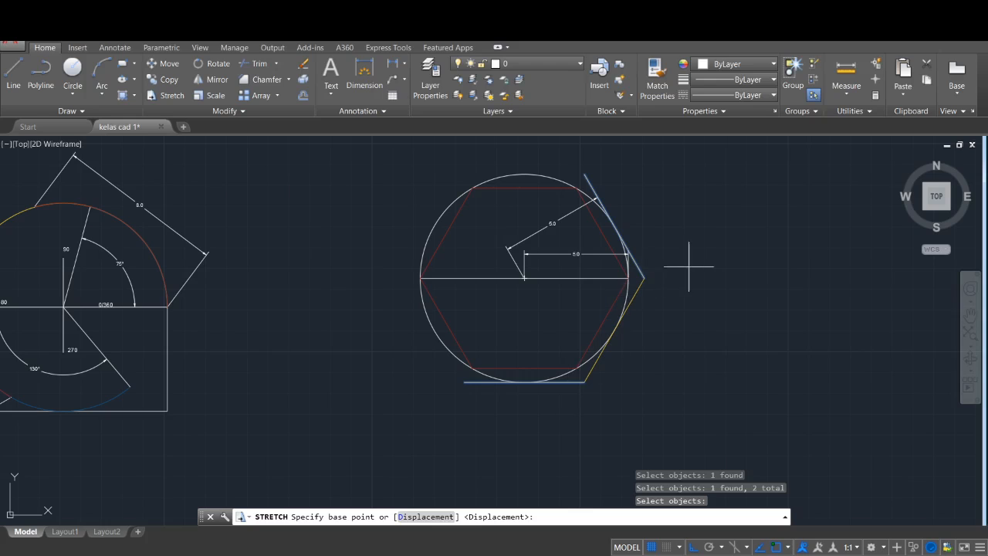
left_click(618, 330)
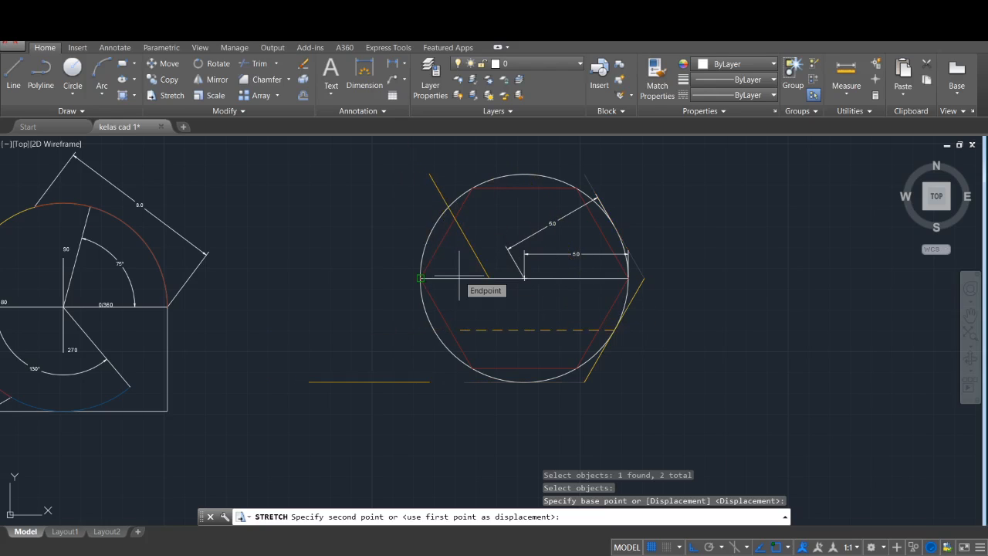
key("F8")
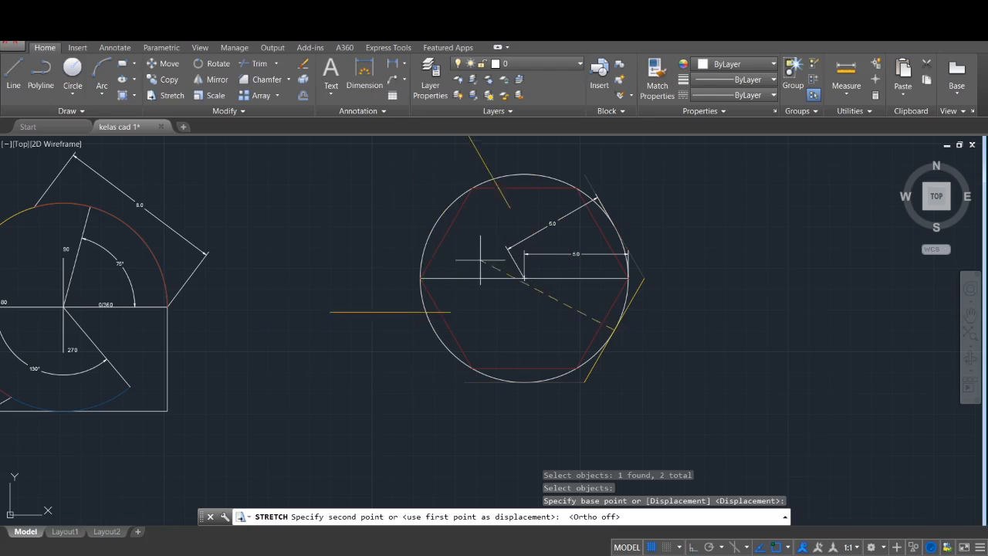
left_click(422, 204)
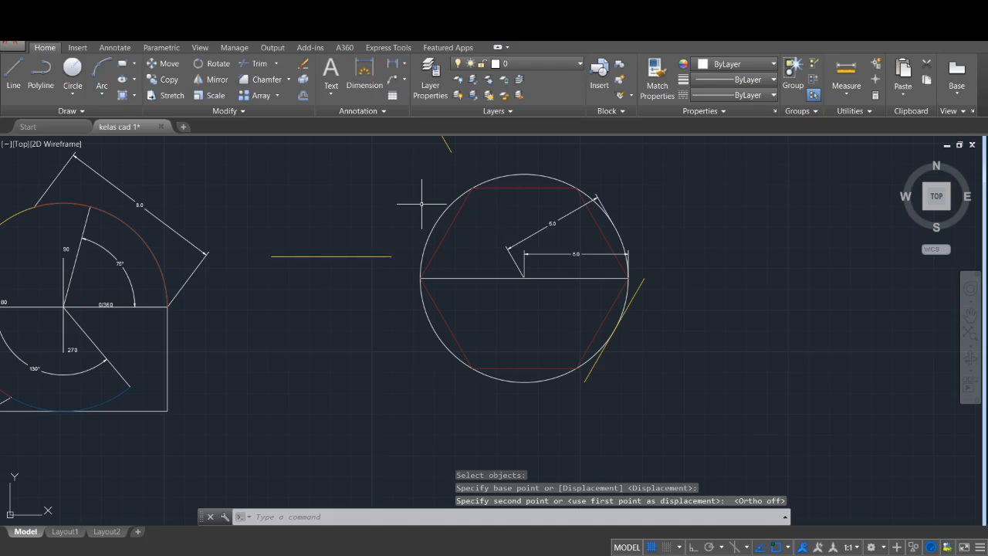
key("Return")
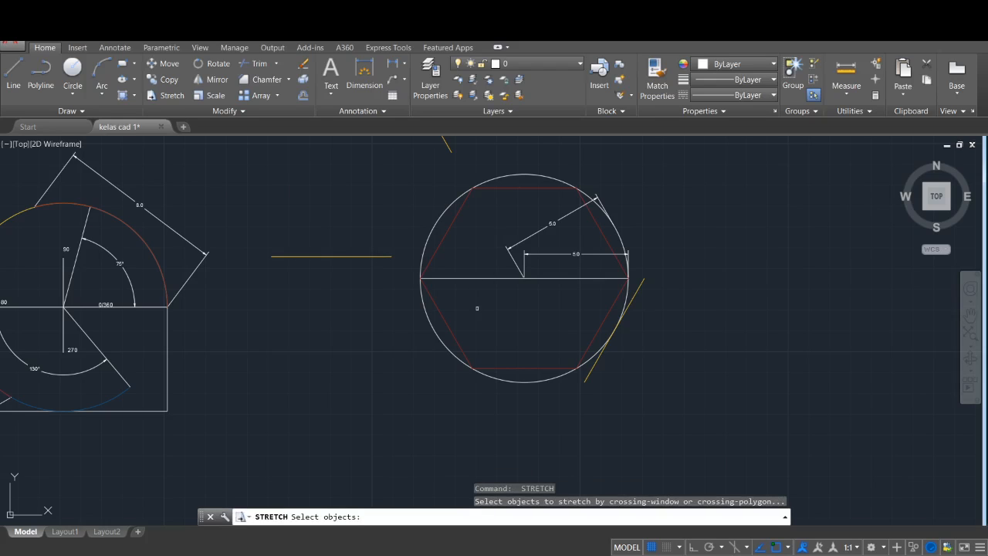
key("Escape")
Erase the two displaced yellow lines beside and above the circle
left_click(375, 257)
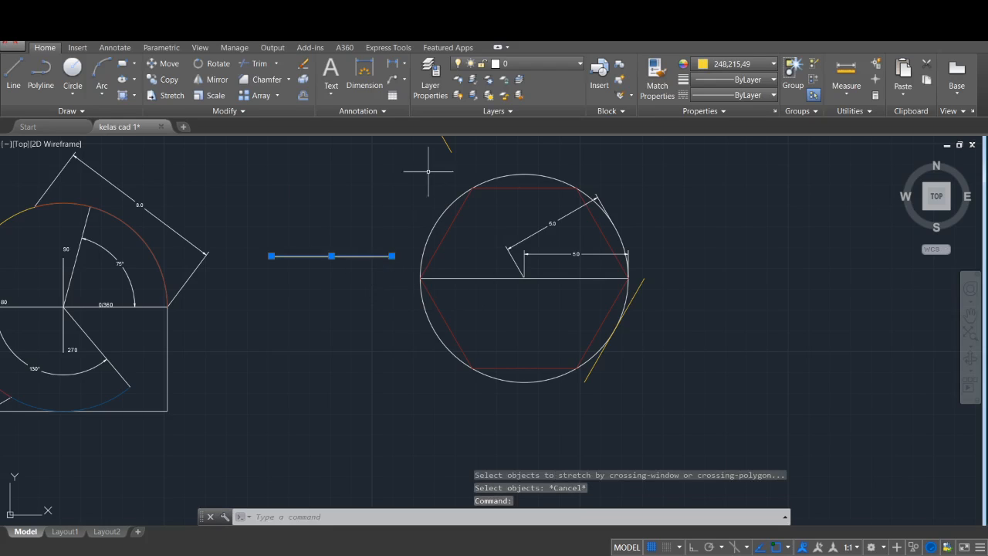
left_click(446, 146)
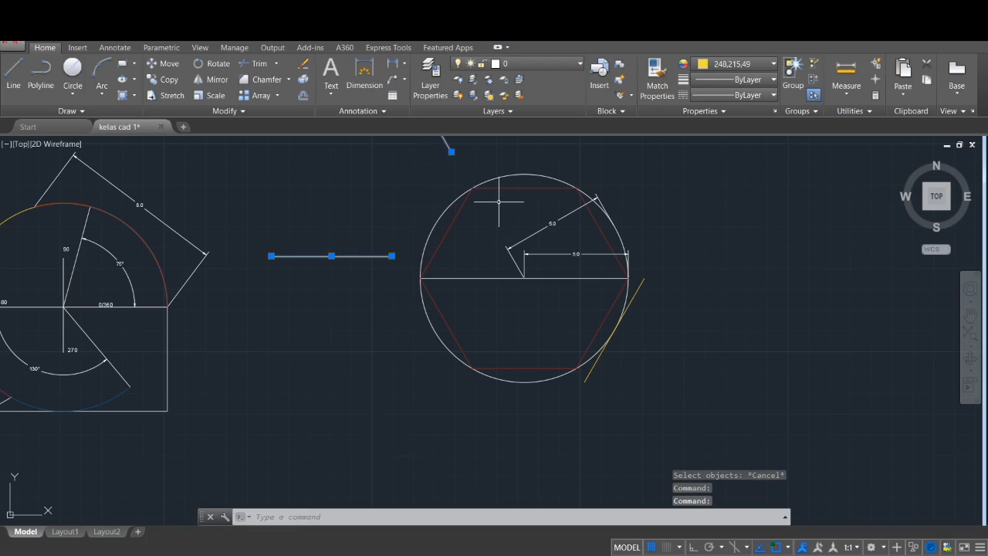
key("Delete")
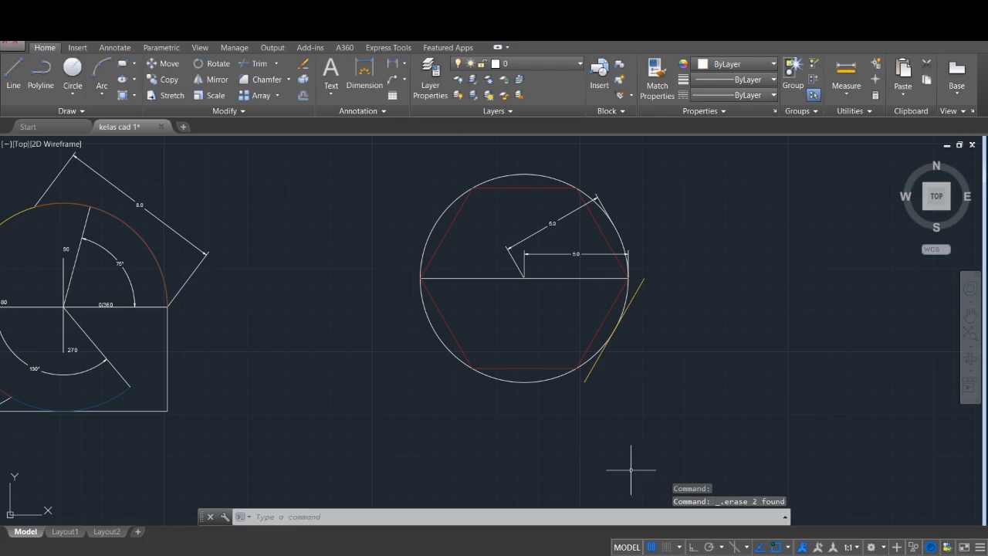
key("alt+Tab")
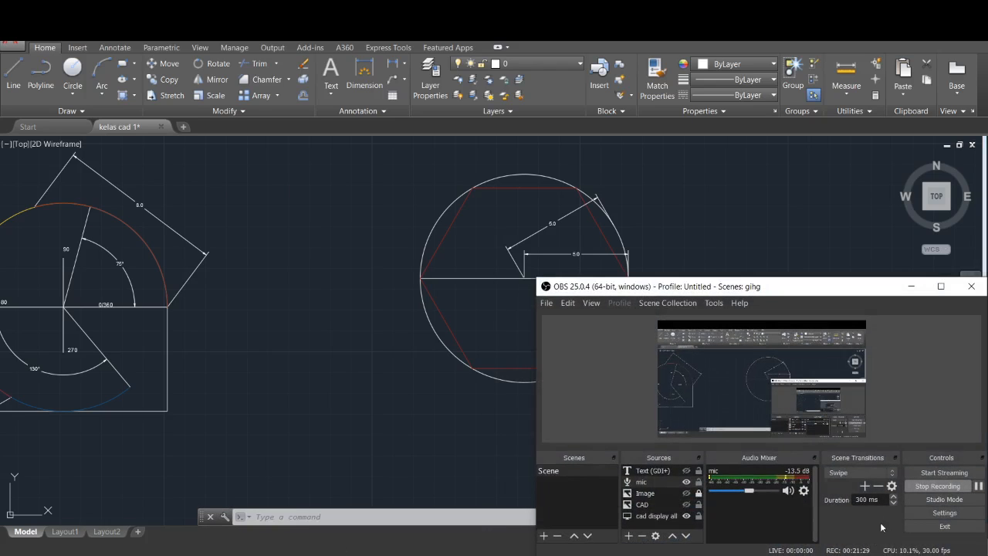
left_click(978, 486)
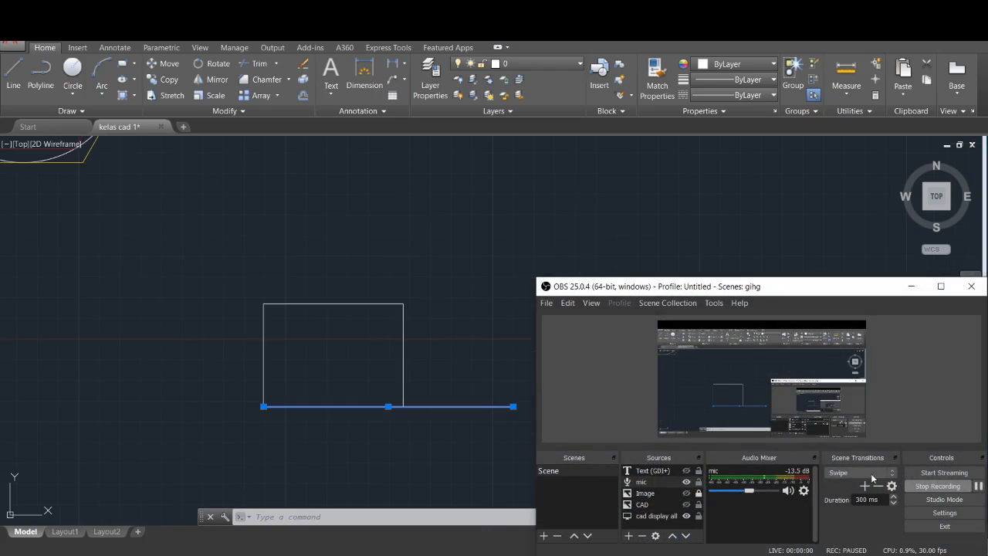
left_click(910, 285)
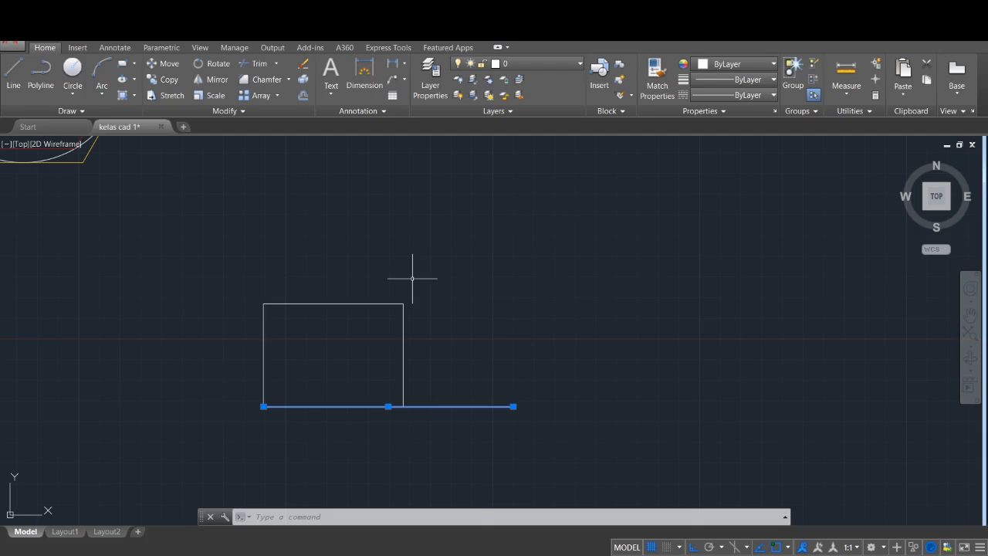
Move the square's right vertical line by its lower endpoint to the right end of the long bottom line
key("Escape")
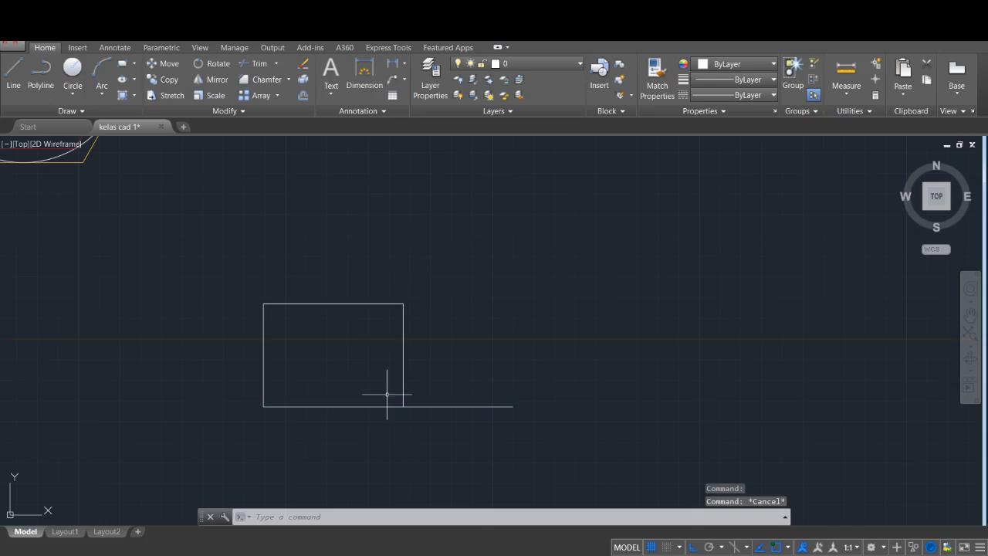
left_click(349, 406)
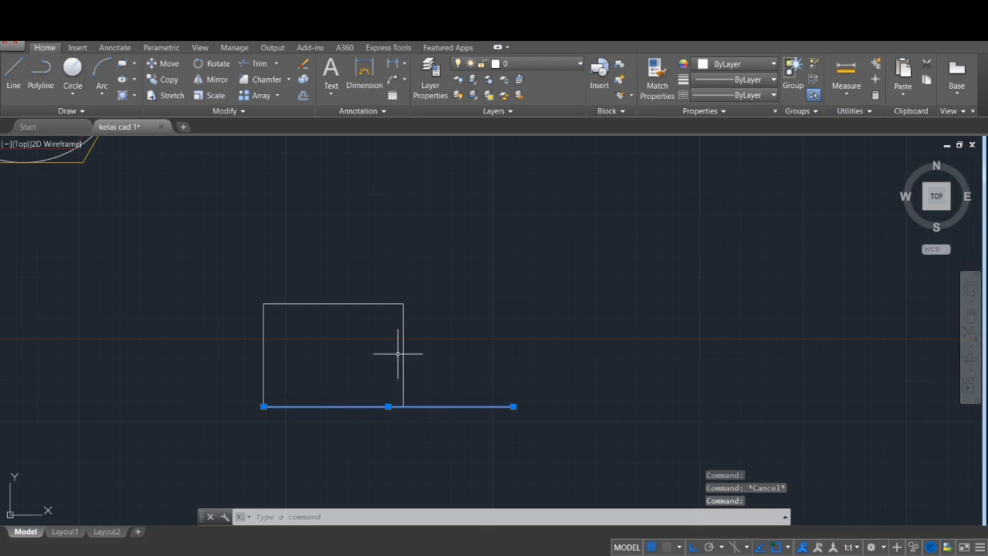
key("Escape")
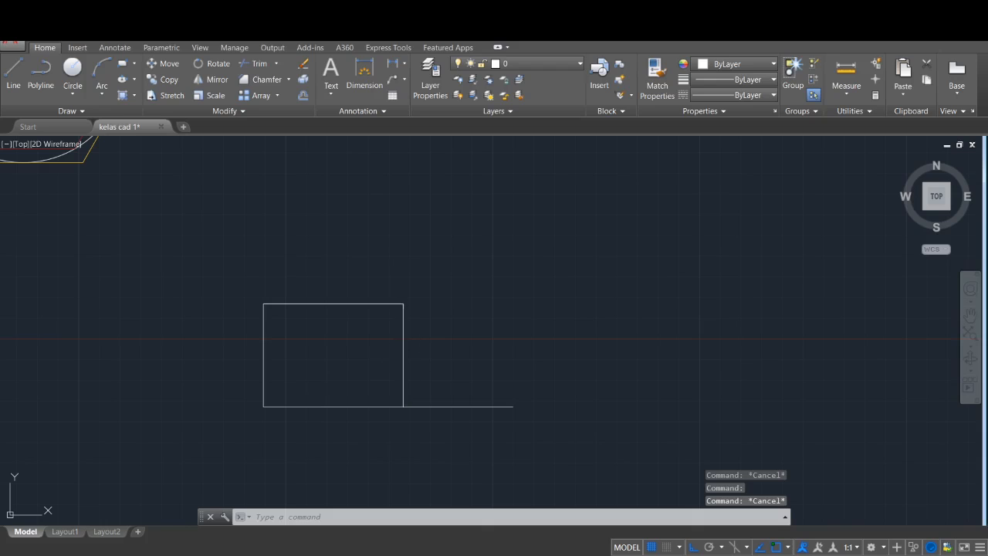
left_click(403, 351)
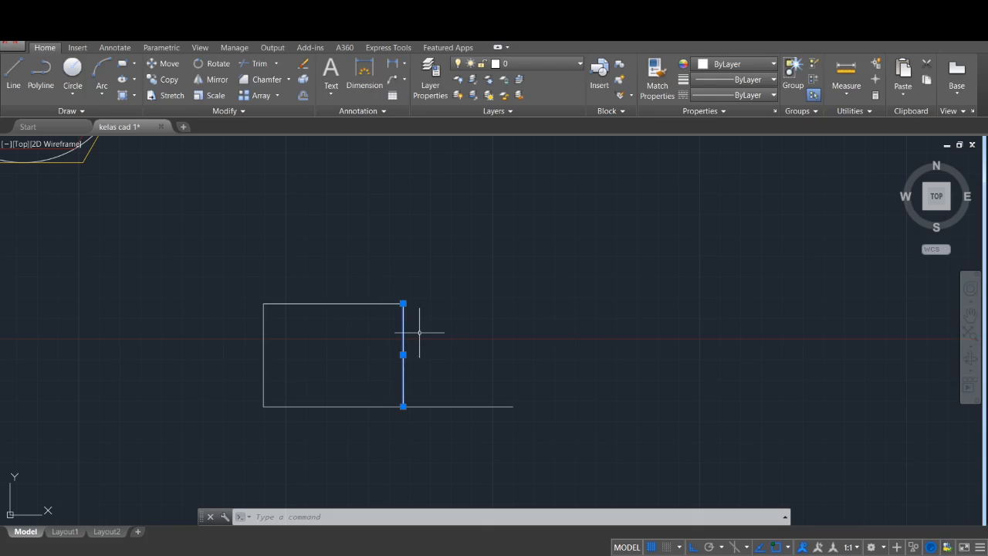
type("m")
key("Return")
left_click(403, 405)
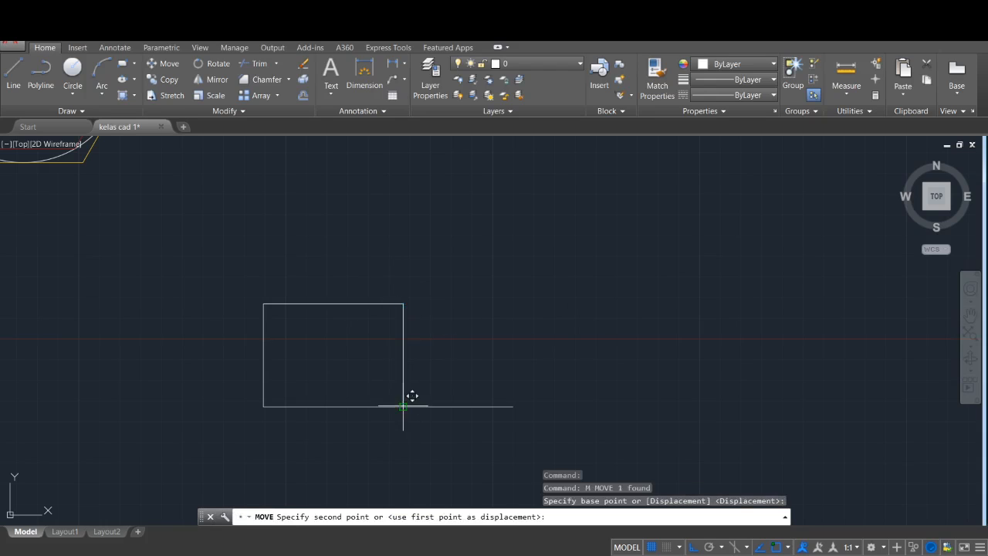
left_click(517, 400)
key("Escape")
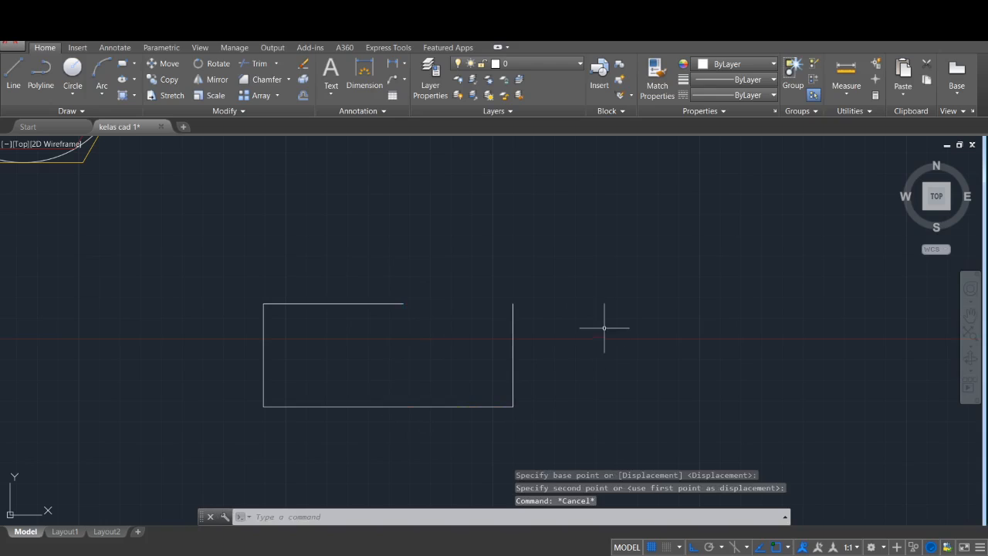
Draw a line from the open end of the top edge to the upper end of the right vertical line
type("L")
key("Return")
left_click(401, 303)
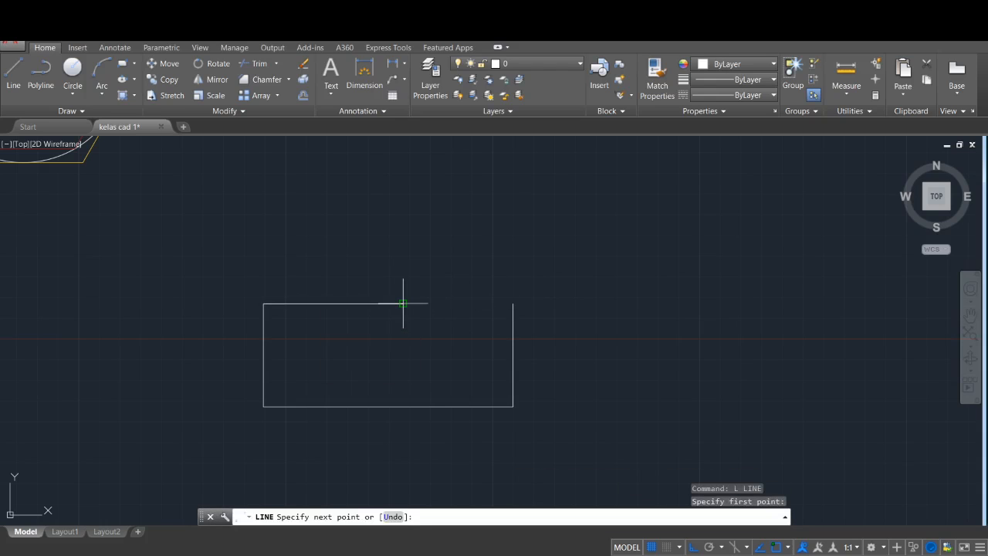
left_click(516, 303)
key("Escape")
Highlight the two separate segments of the top edge and delete the added right-hand segment
left_click(458, 303)
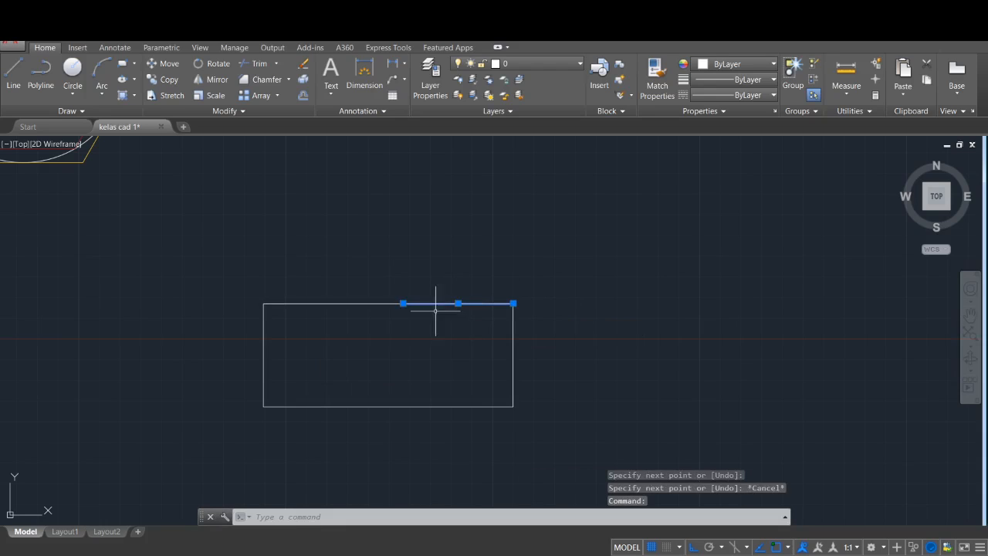
left_click(363, 304)
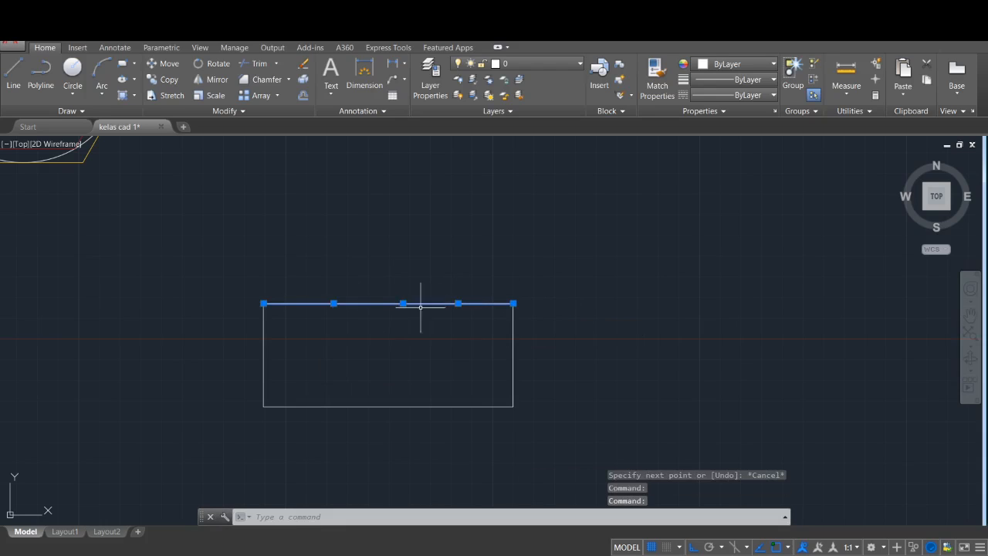
key("Escape")
left_click(467, 303)
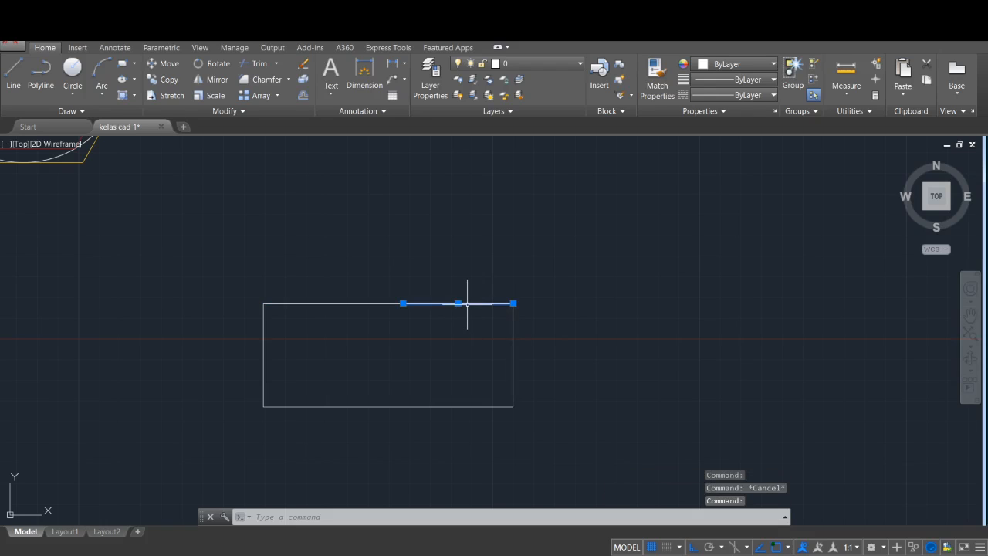
key("Delete")
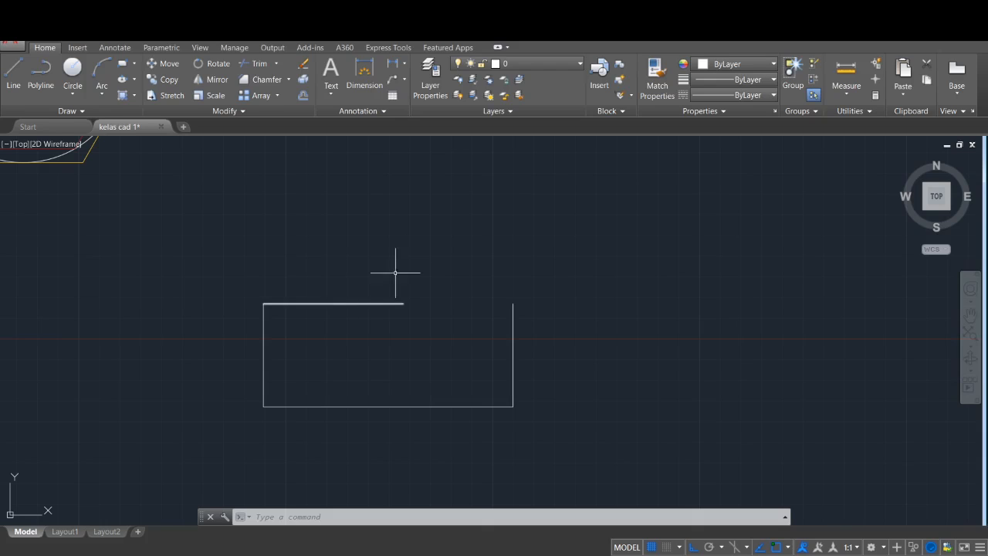
Stretch the top edge's right endpoint to the upper end of the right vertical line and highlight the resulting edge
left_click(358, 303)
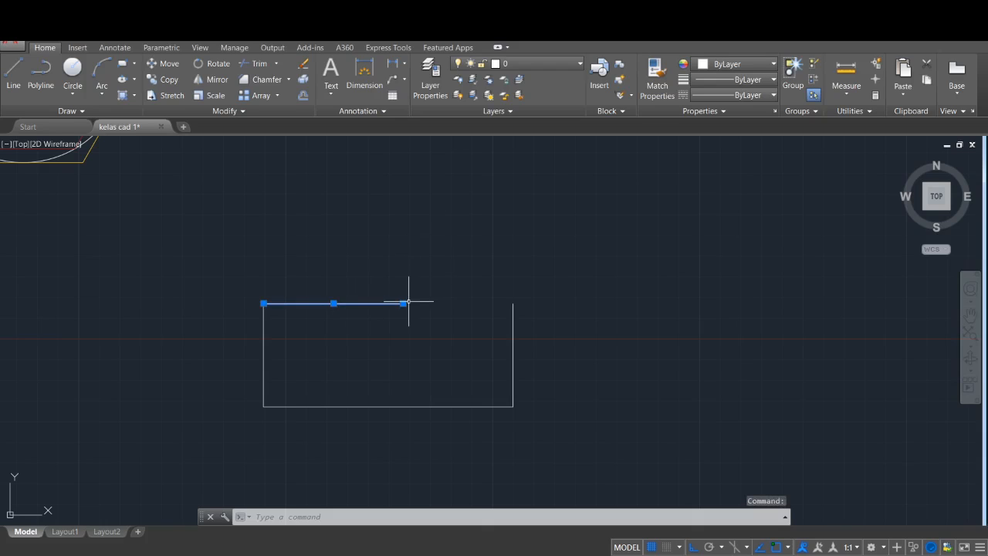
mouse_move(403, 303)
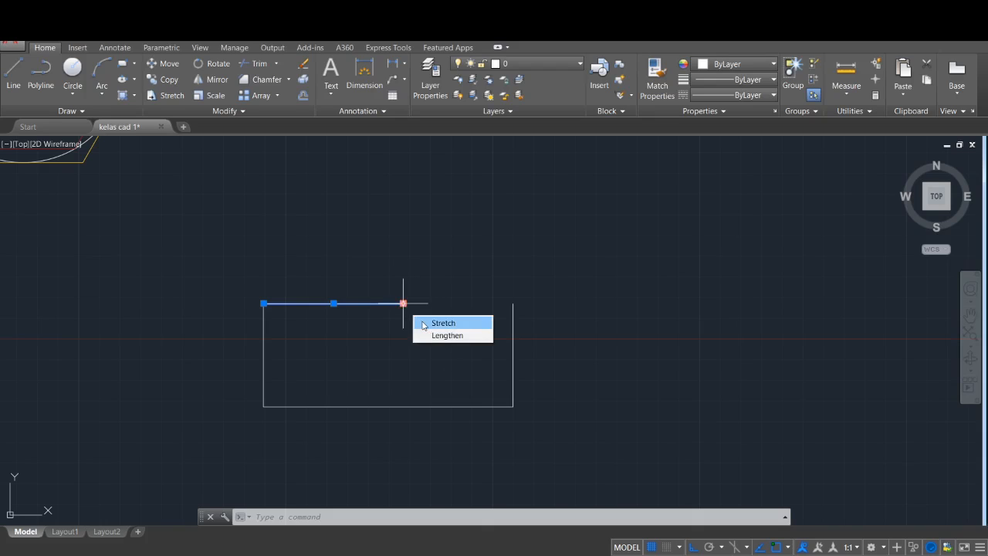
left_click(442, 323)
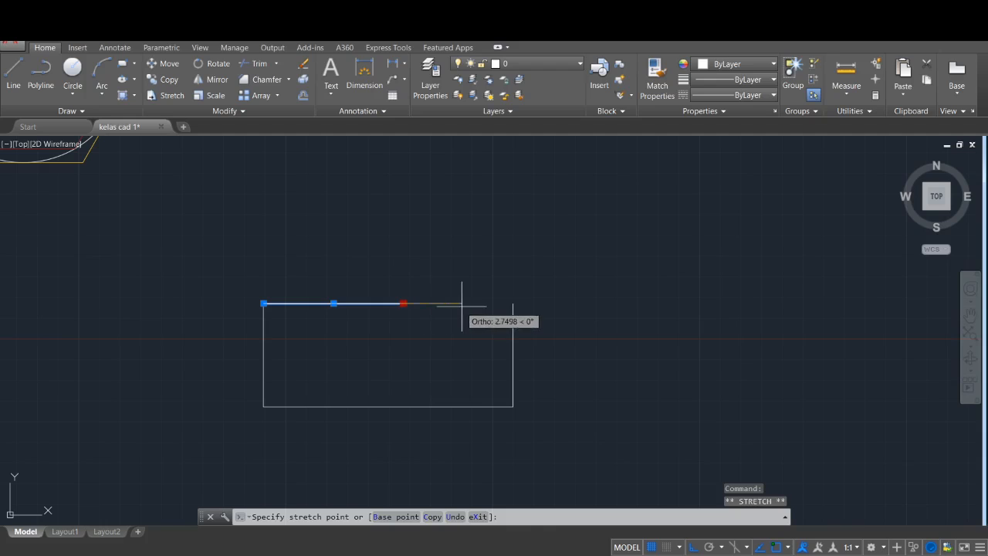
left_click(513, 303)
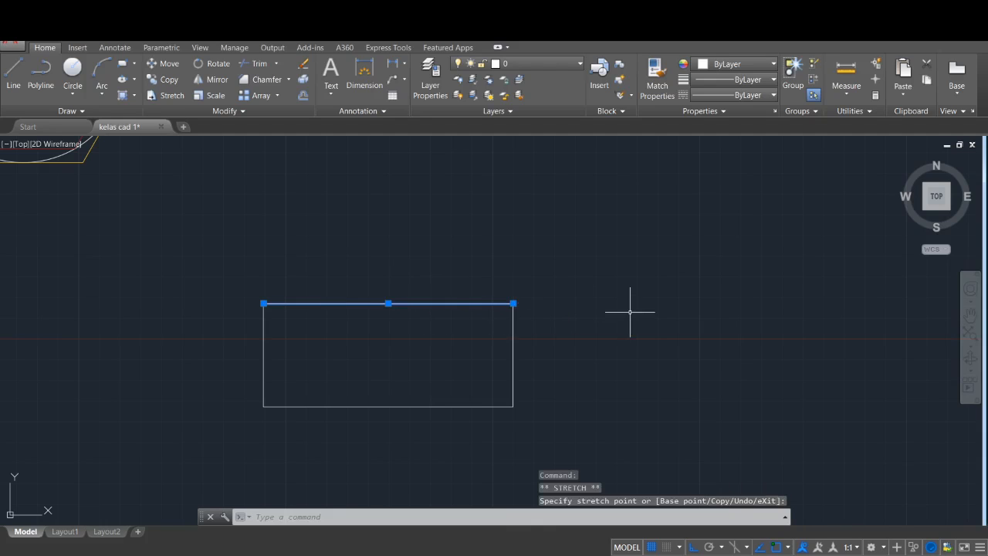
key("Escape")
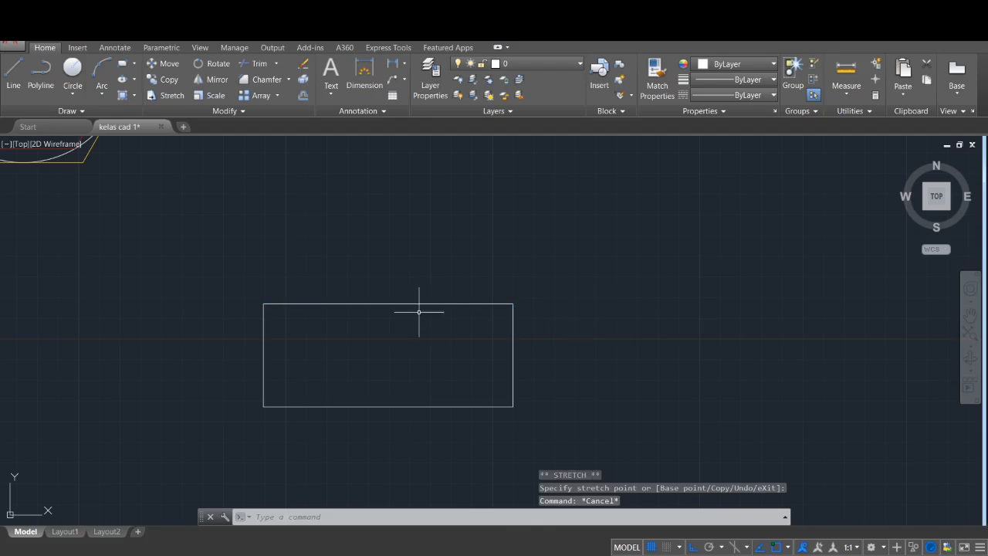
left_click(458, 307)
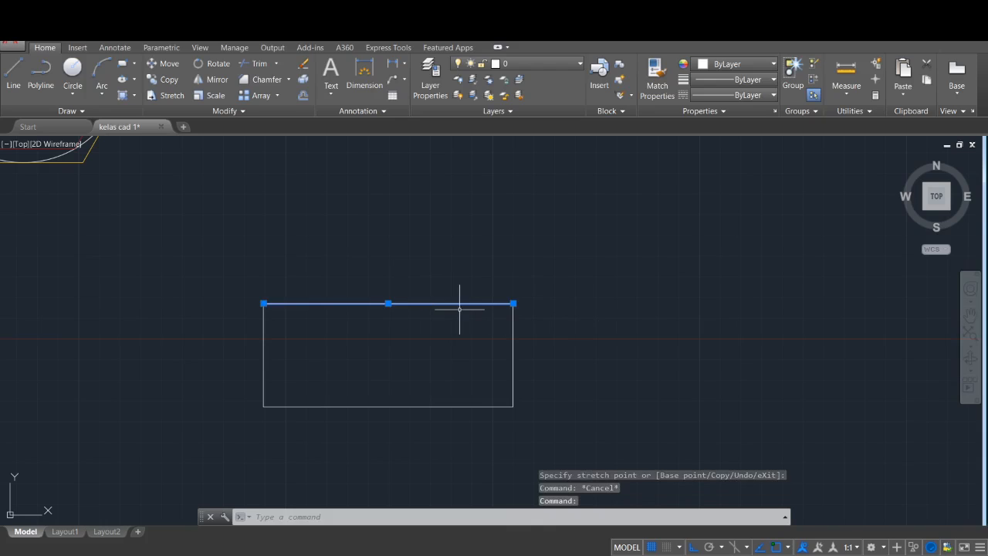
Undo the top edge's stretch and use Lengthen to extend its right end to the upper end of the right vertical line
key("ctrl+z")
left_click(405, 302)
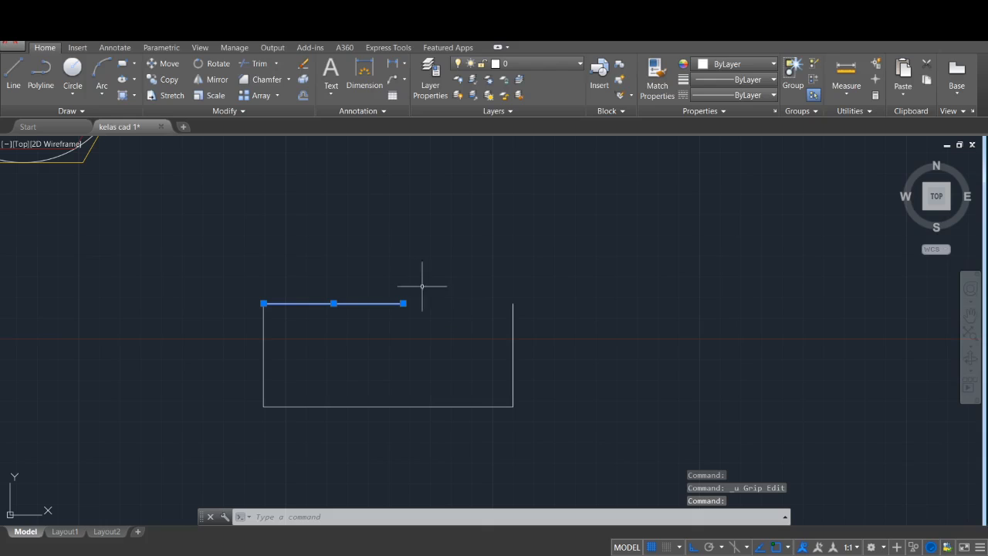
mouse_move(403, 303)
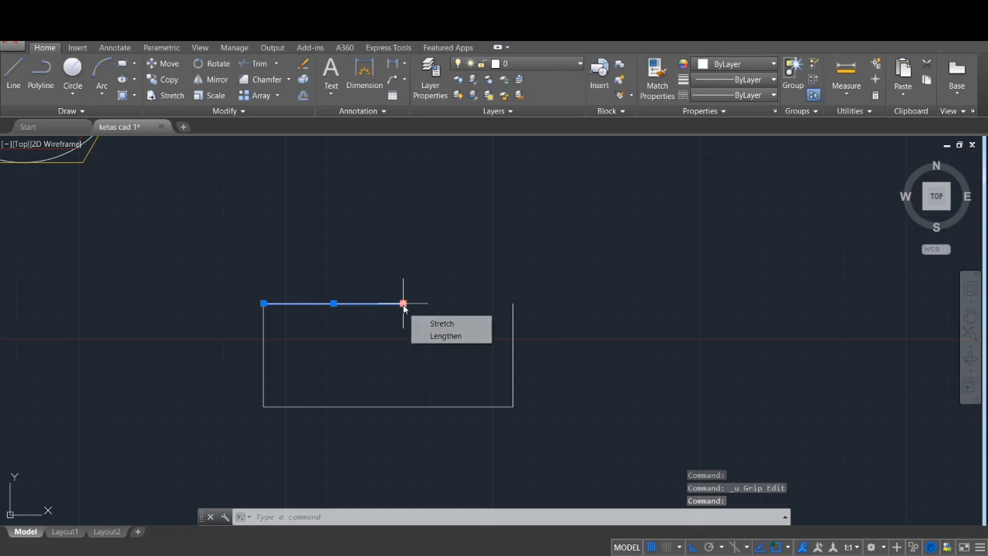
left_click(445, 335)
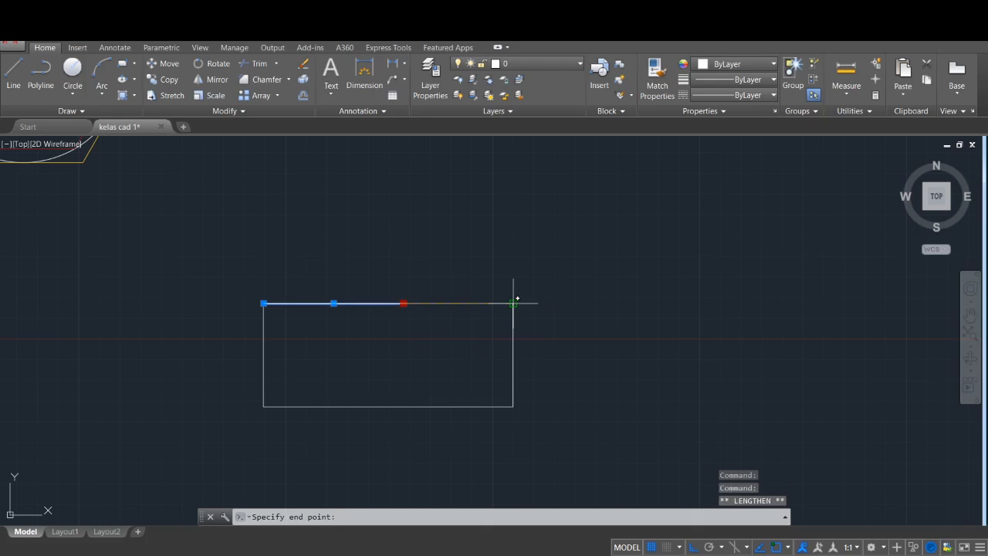
left_click(513, 303)
key("Escape")
left_click(456, 302)
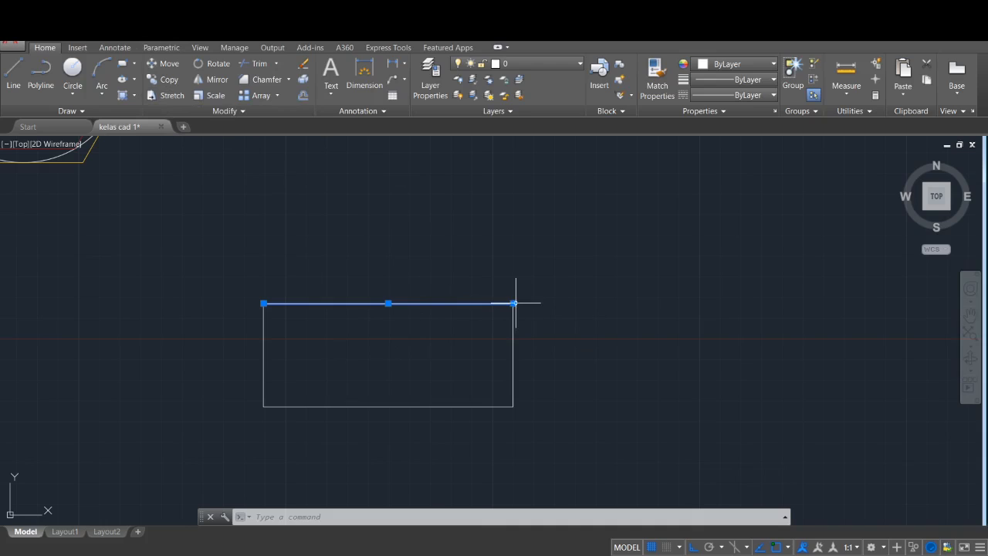
mouse_move(513, 303)
mouse_move(263, 303)
key("Escape")
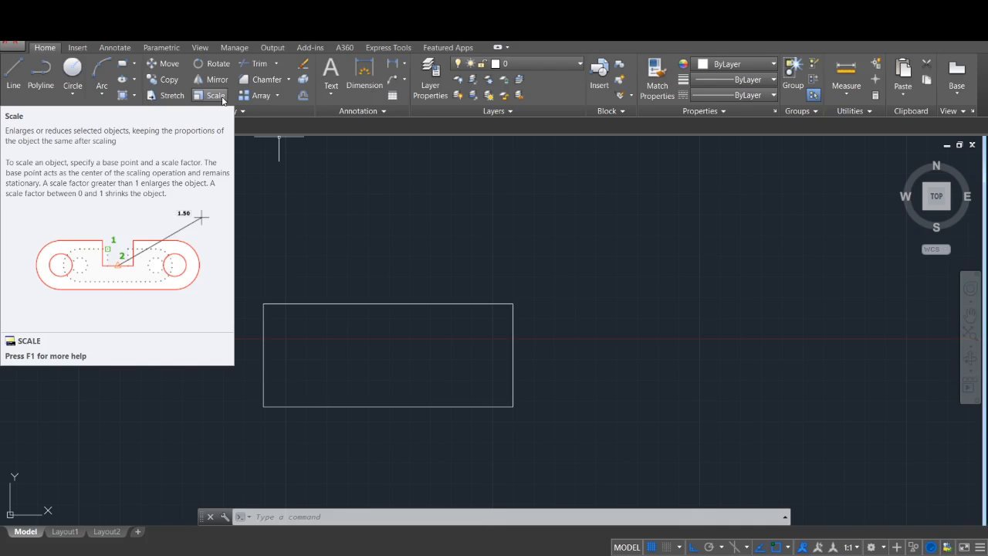
key("Escape")
key("Escape")
Look over the circle, the dimensioned ellipse and the filleted shape drawn above the rectangle
scroll(320, 260, "down", 4)
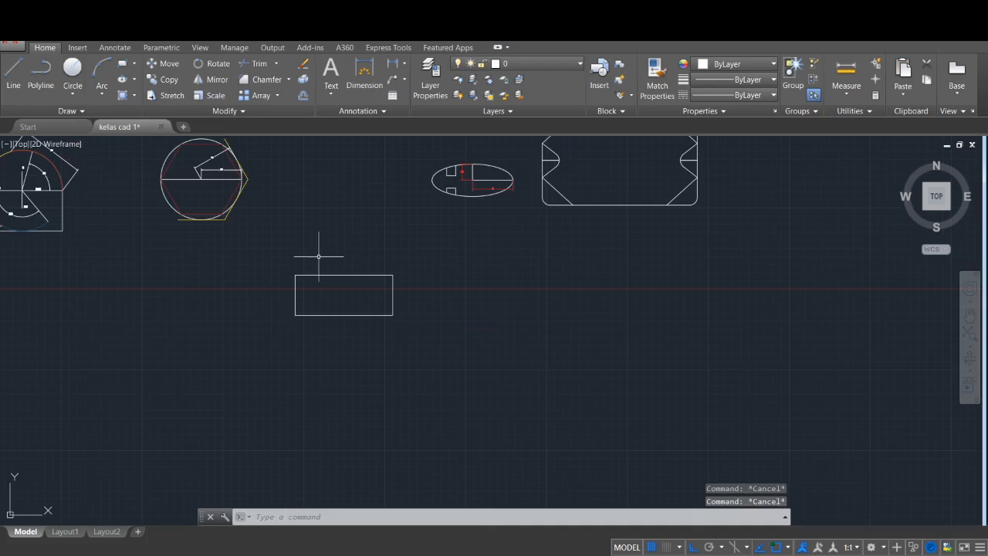
middle_click_drag(399, 232, 321, 291)
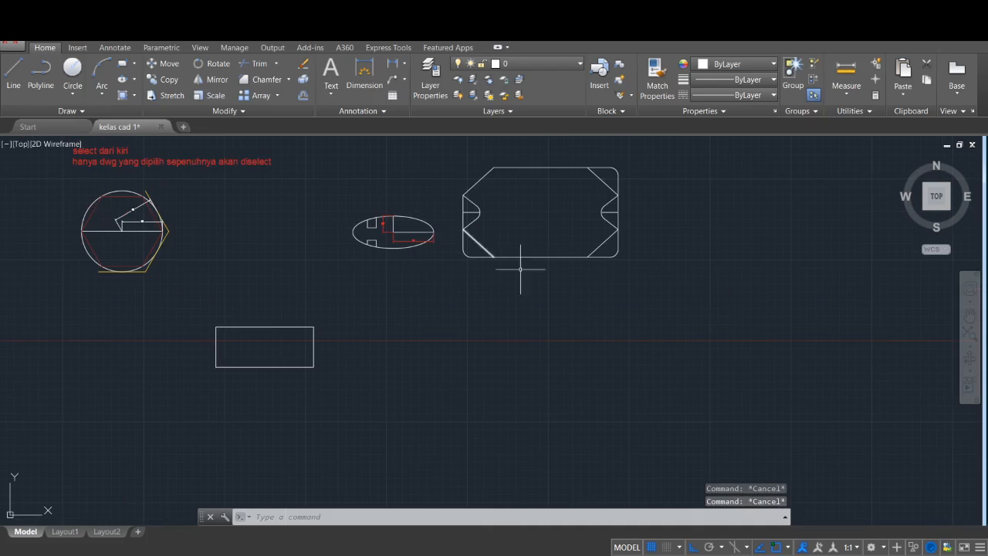
scroll(145, 252, "up", 2)
middle_click_drag(145, 252, 284, 259)
middle_click_drag(523, 273, 375, 284)
scroll(585, 244, "up", 2)
scroll(585, 244, "up", 2)
middle_click_drag(580, 197, 520, 226)
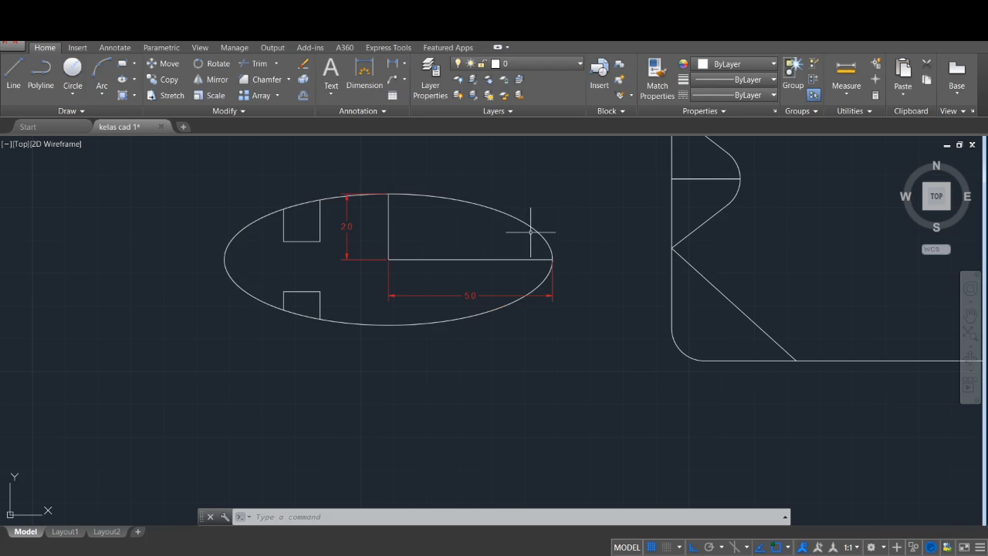
scroll(368, 243, "down", 4)
Scale the four-line rectangle by a factor of 1.2 from the midpoint of its top edge
middle_click_drag(327, 353, 535, 233)
scroll(429, 286, "up", 4)
middle_click_drag(423, 286, 537, 264)
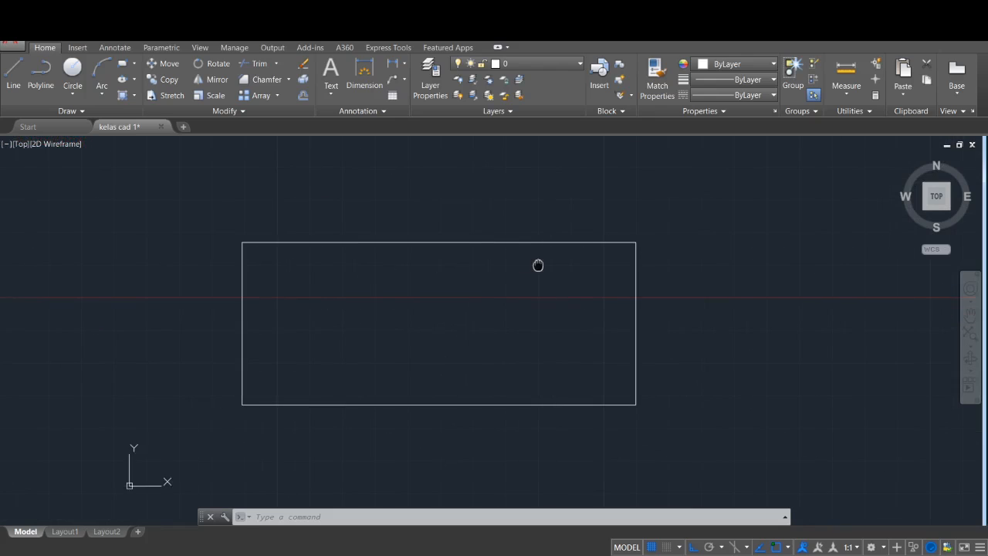
left_click(210, 96)
left_click(198, 199)
left_click(684, 460)
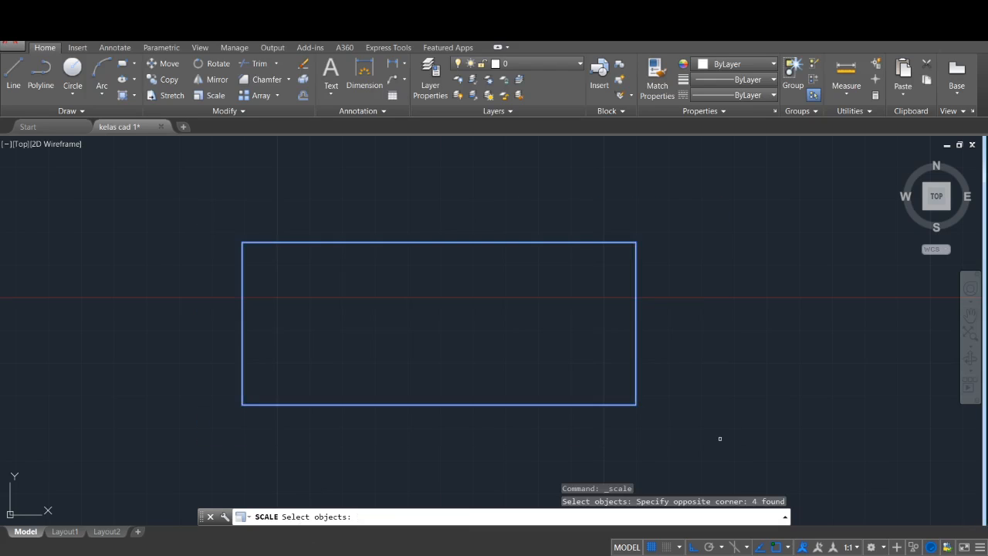
key("Return")
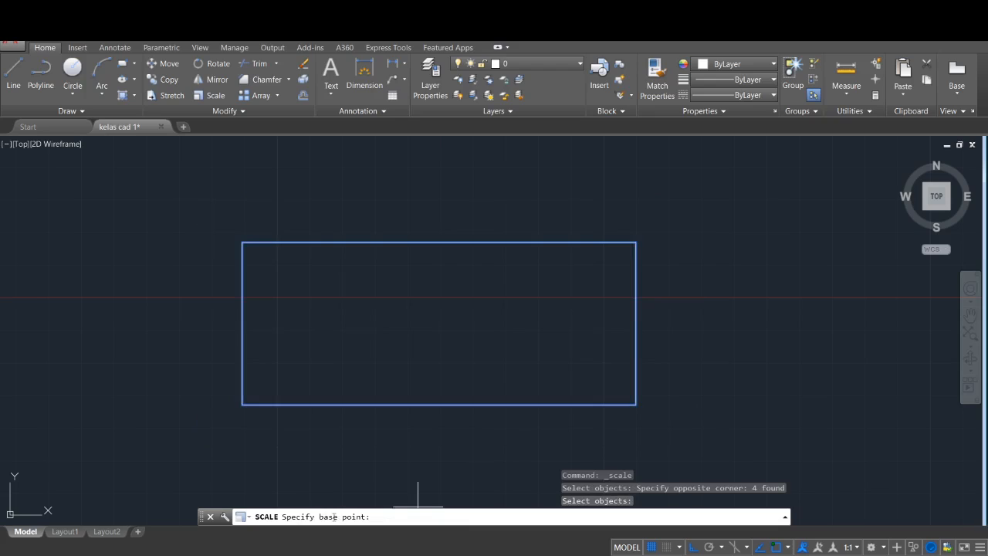
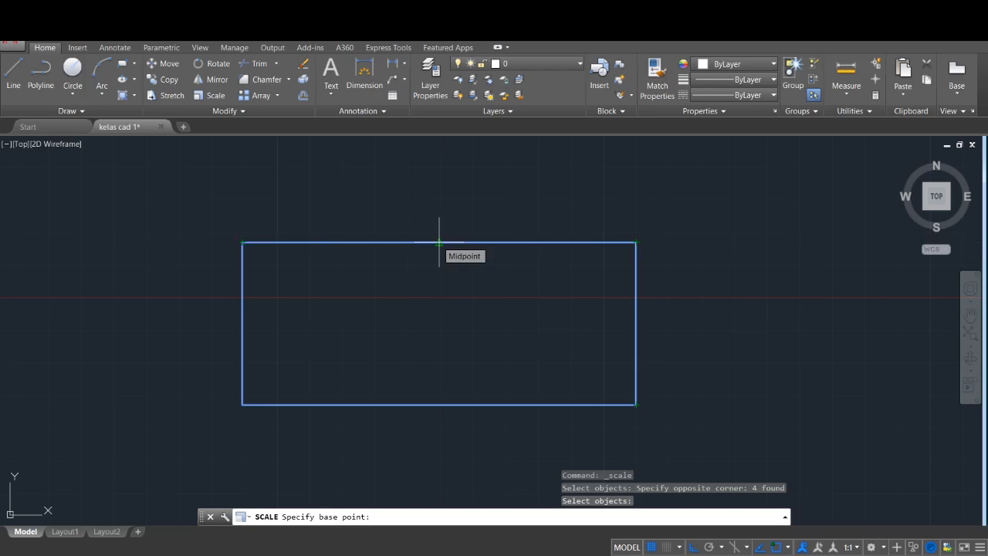
left_click(439, 243)
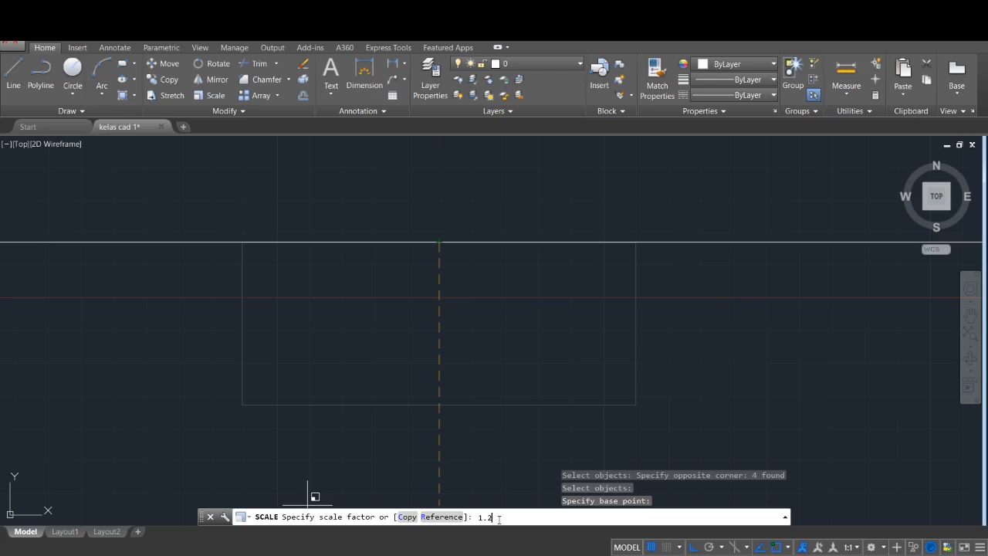
key("Return")
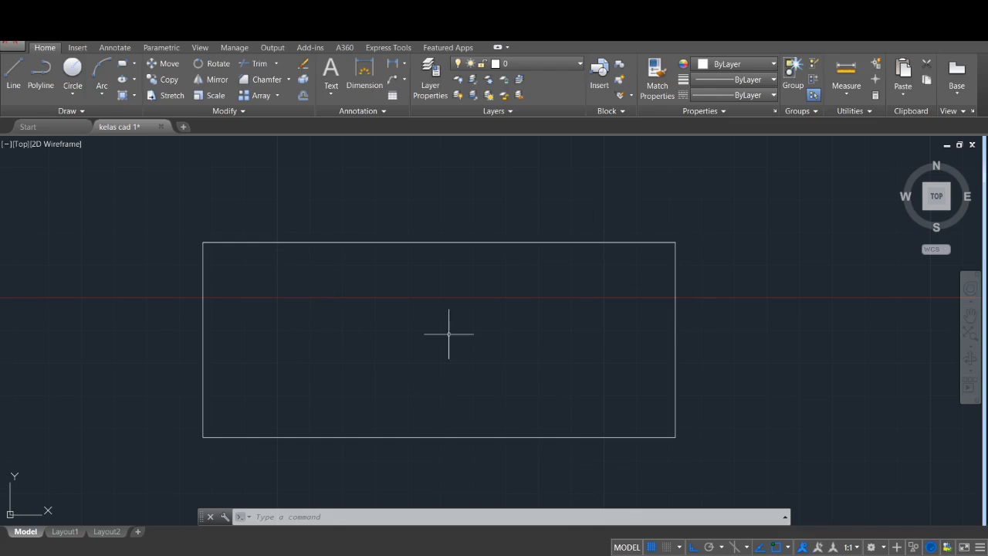
Select all four edges of the scaled rectangle
left_click(179, 211)
left_click(744, 479)
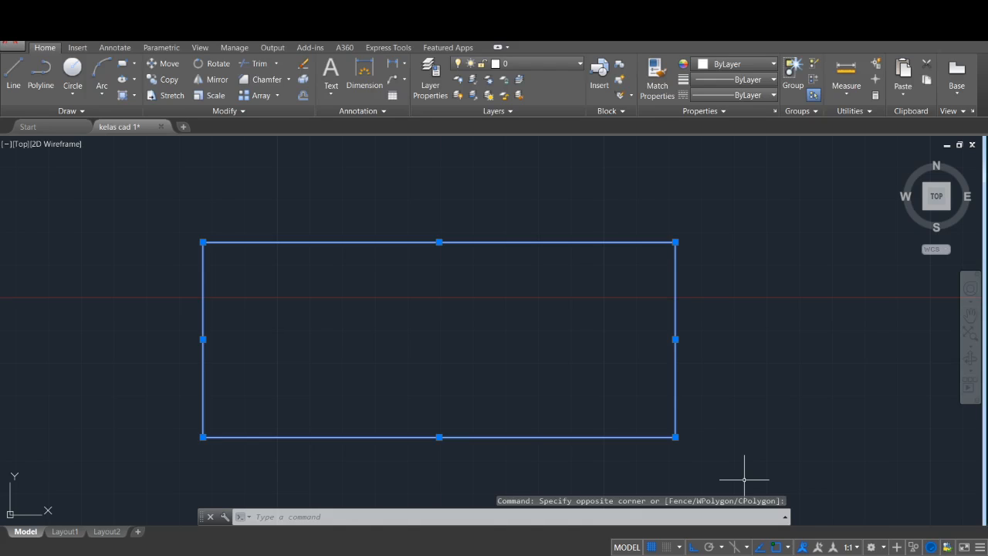
Copy the selected rectangle to the clipboard and paste a duplicate beside it, just to its right
key("ctrl+c")
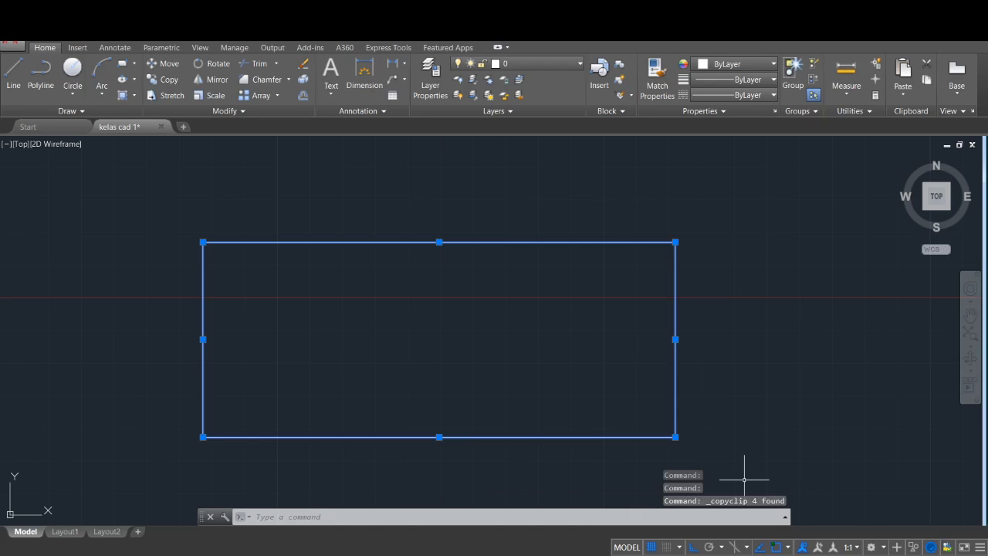
key("ctrl+v")
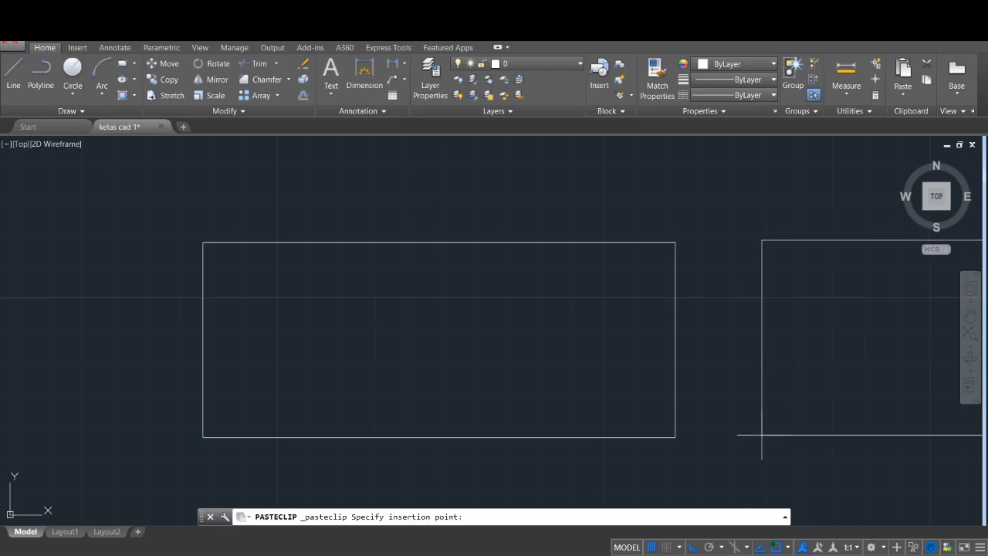
key("Escape")
scroll(657, 392, "down", 2)
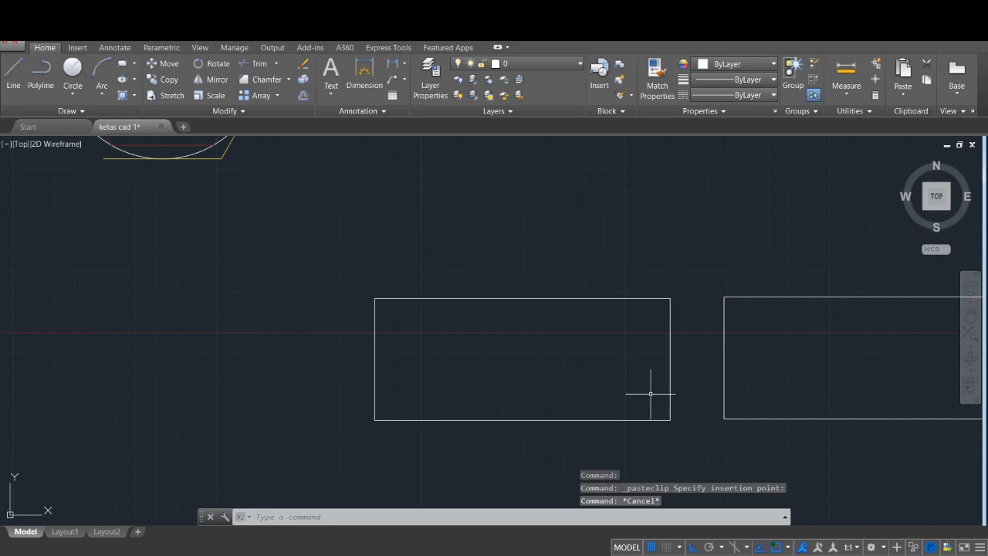
middle_click_drag(687, 393, 551, 341)
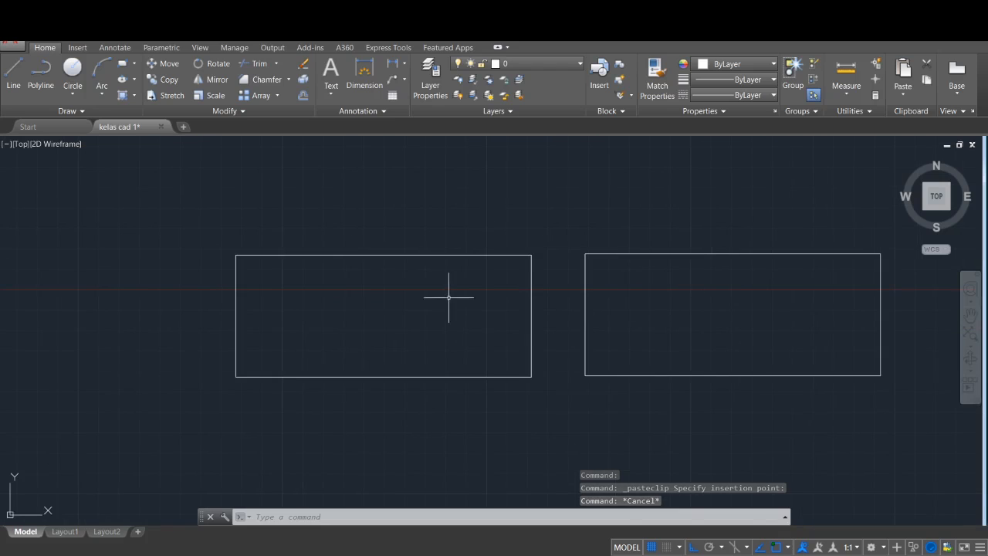
left_click(197, 223)
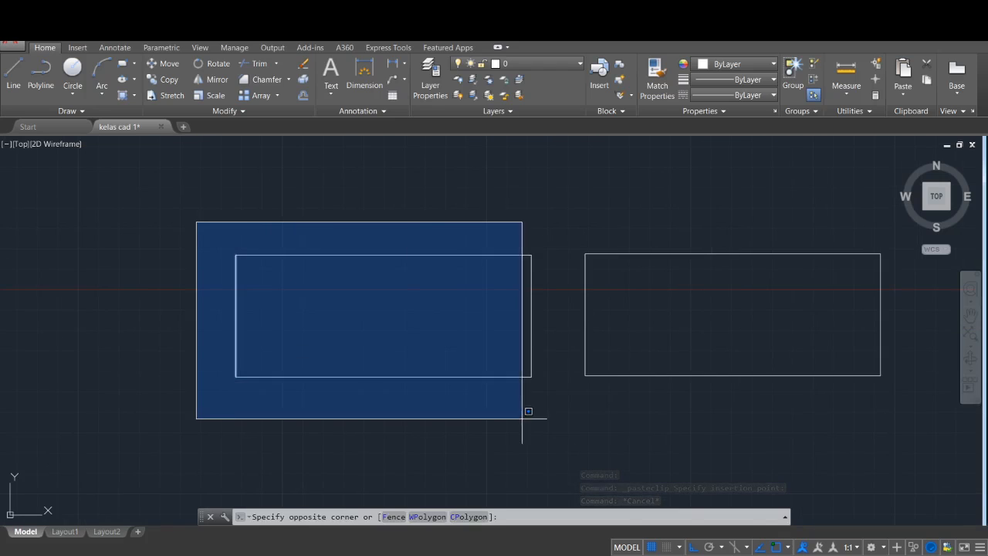
left_click(560, 419)
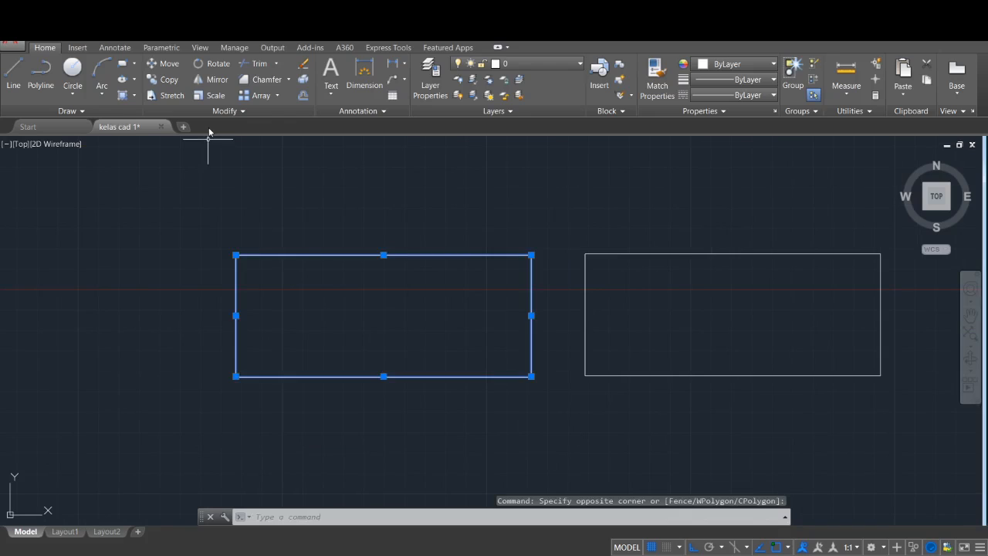
key("Escape")
Scale the left rectangle by a factor of 0.6 about the midpoint of its top edge
left_click(210, 95)
left_click(215, 228)
left_click(541, 425)
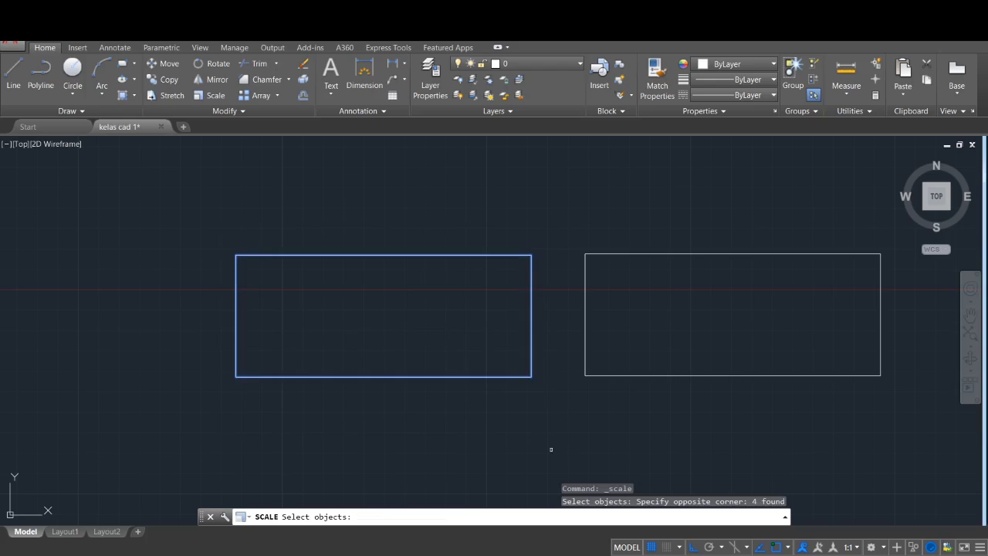
key("Return")
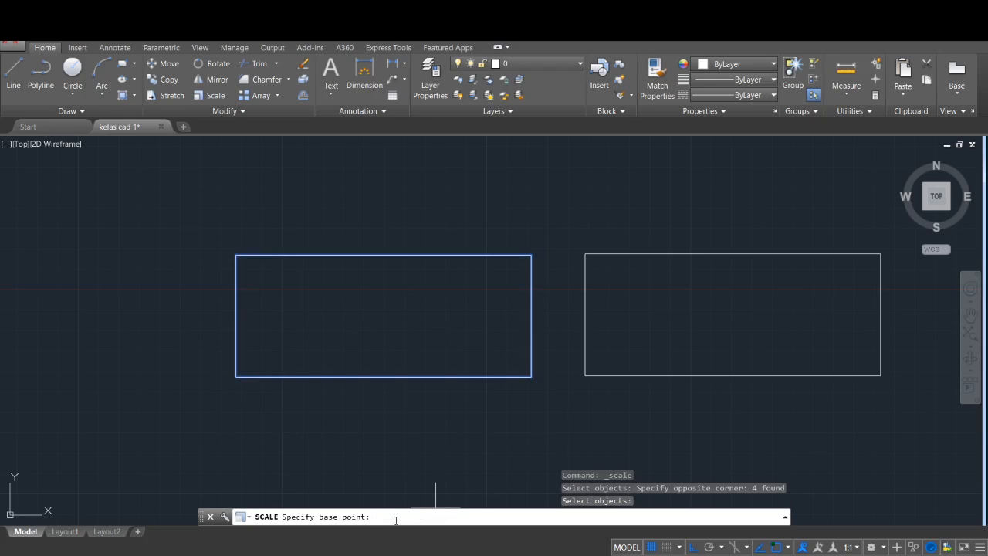
left_click(384, 254)
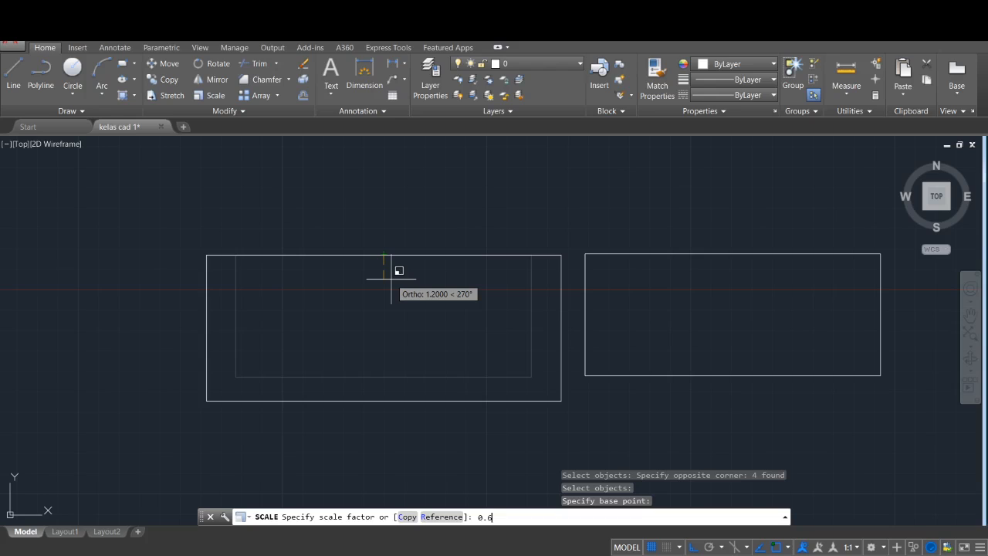
key("Return")
key("Escape")
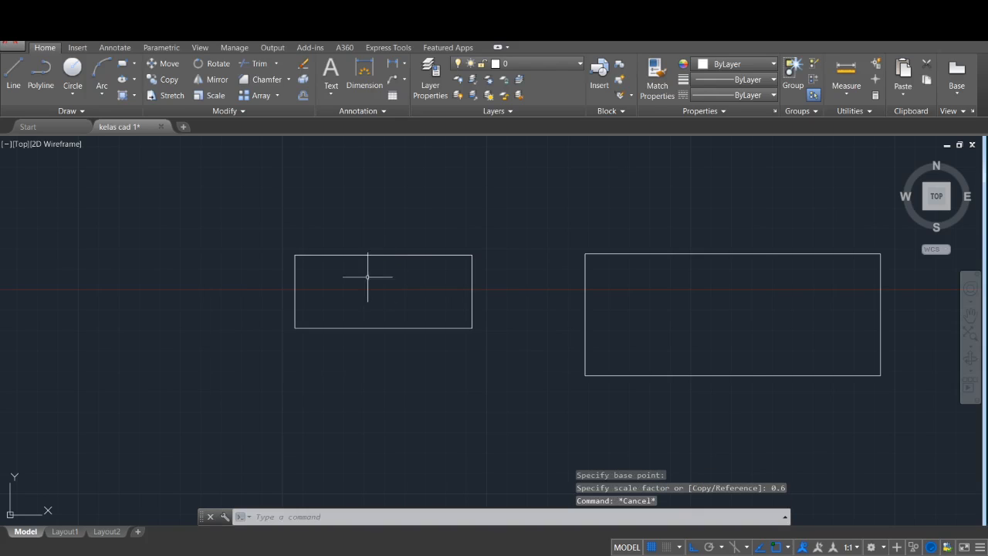
Move the smaller rectangle by its top-edge midpoint onto the top-edge midpoint of the larger rectangle
left_click(275, 246)
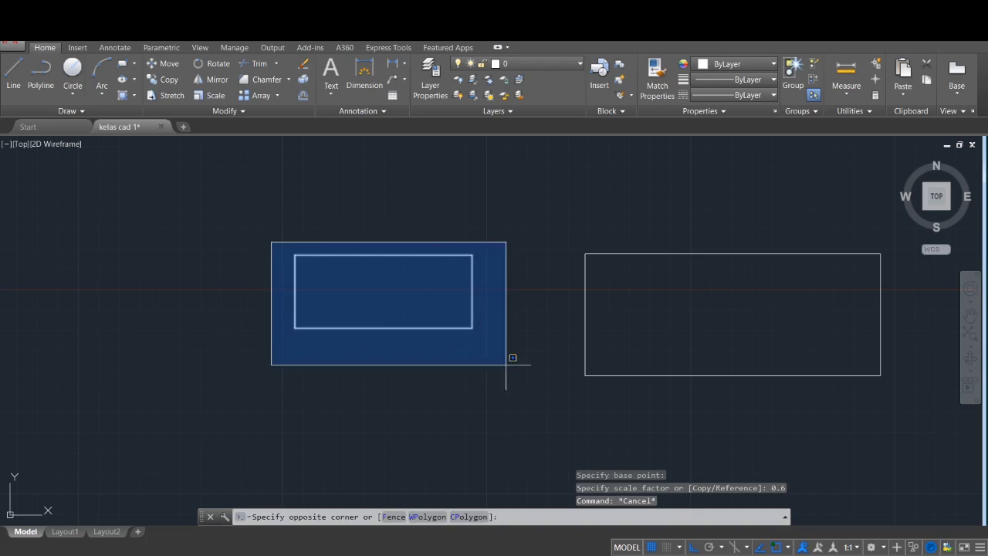
left_click(489, 352)
type("m")
key("Return")
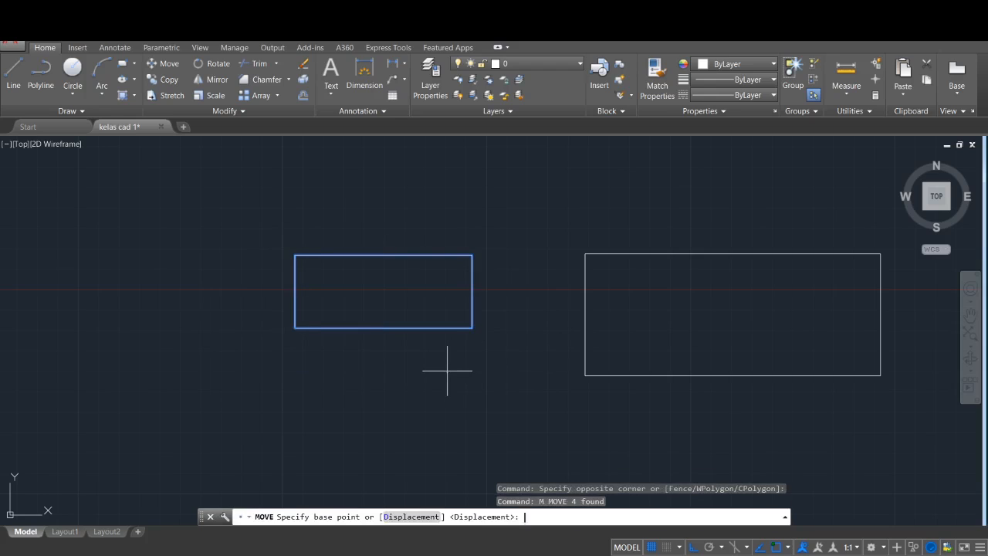
left_click(383, 254)
left_click(732, 253)
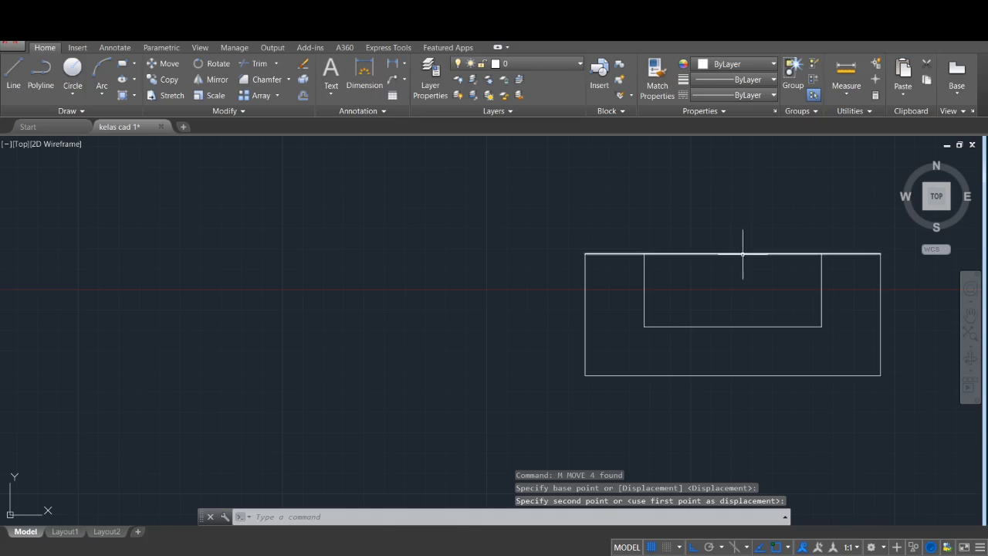
key("Escape")
middle_click_drag(765, 284, 485, 246)
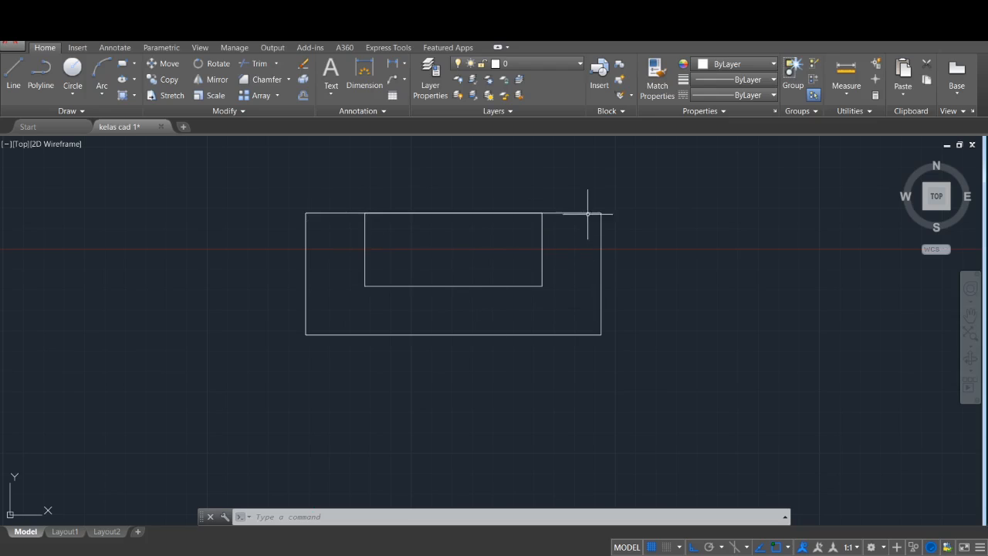
scroll(543, 255, "down", 2)
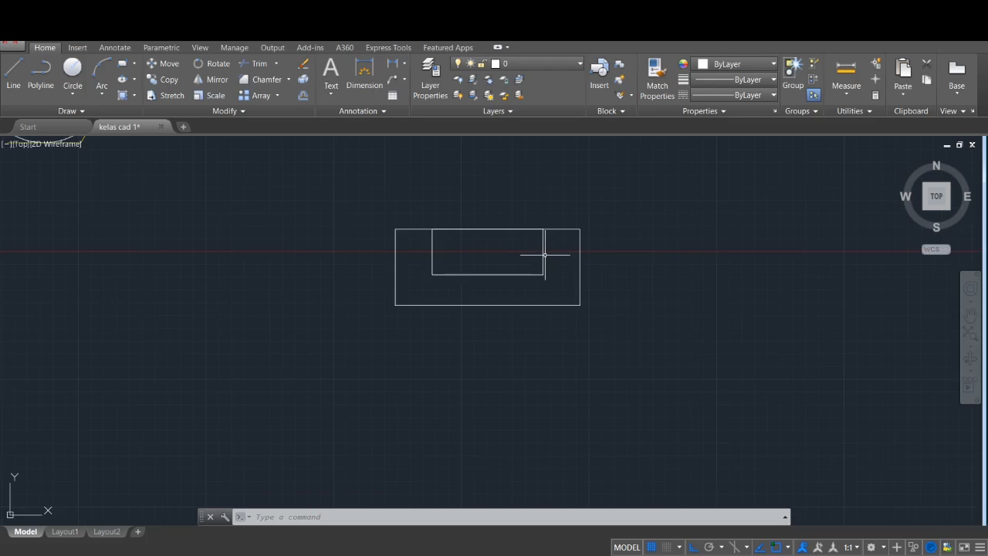
left_click(278, 96)
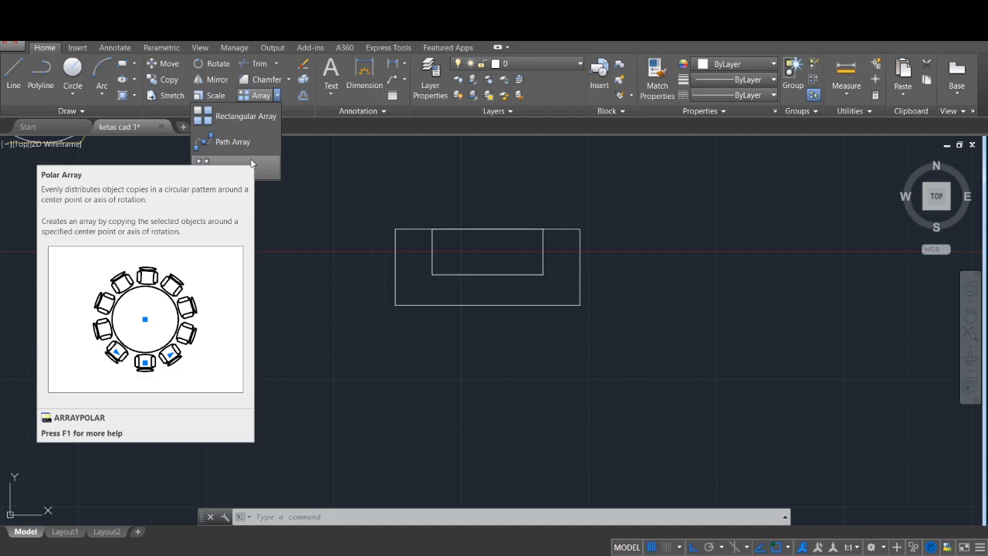
left_click(319, 218)
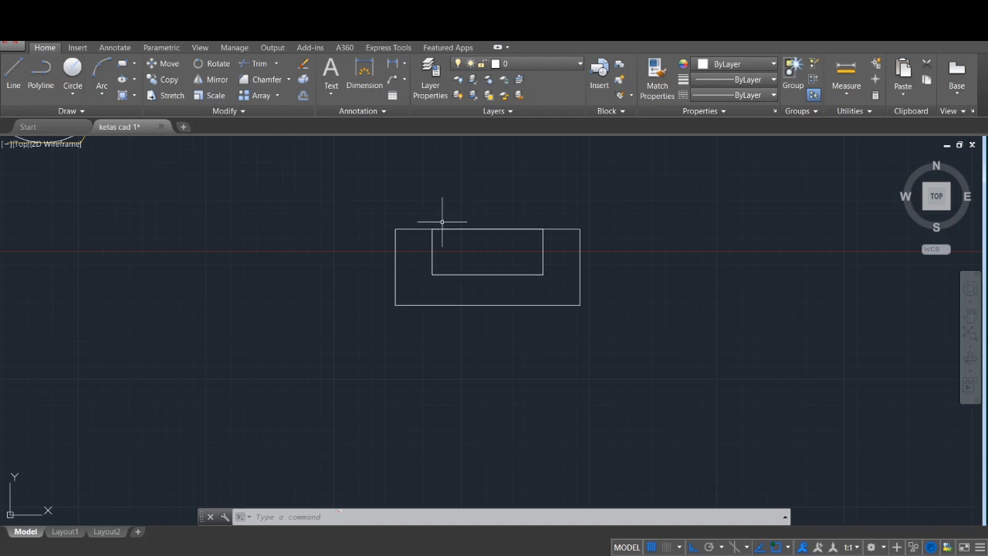
Draw a circle of radius 5 in the empty area below the existing drawings
scroll(478, 237, "down", 4)
middle_click_drag(540, 211, 481, 260)
middle_click_drag(350, 250, 414, 223)
scroll(544, 259, "up", 4)
scroll(557, 262, "down", 3)
middle_click_drag(412, 335, 436, 284)
type("c")
key("Return")
left_click(352, 307)
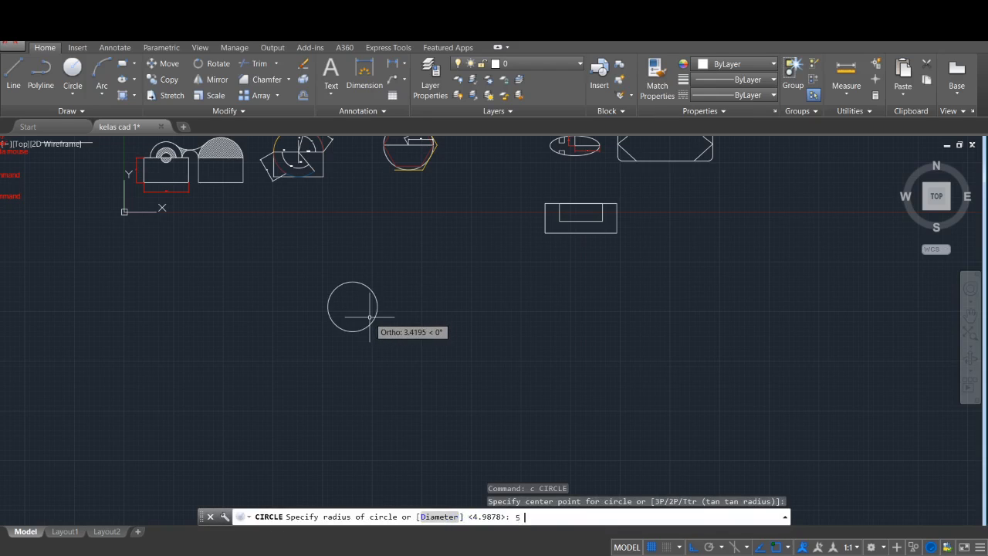
key("Return")
Try a horizontal line 50 units long from the circle's centre to the right, and erase it
scroll(359, 286, "up", 4)
middle_click_drag(419, 302, 409, 277)
scroll(409, 278, "down", 2)
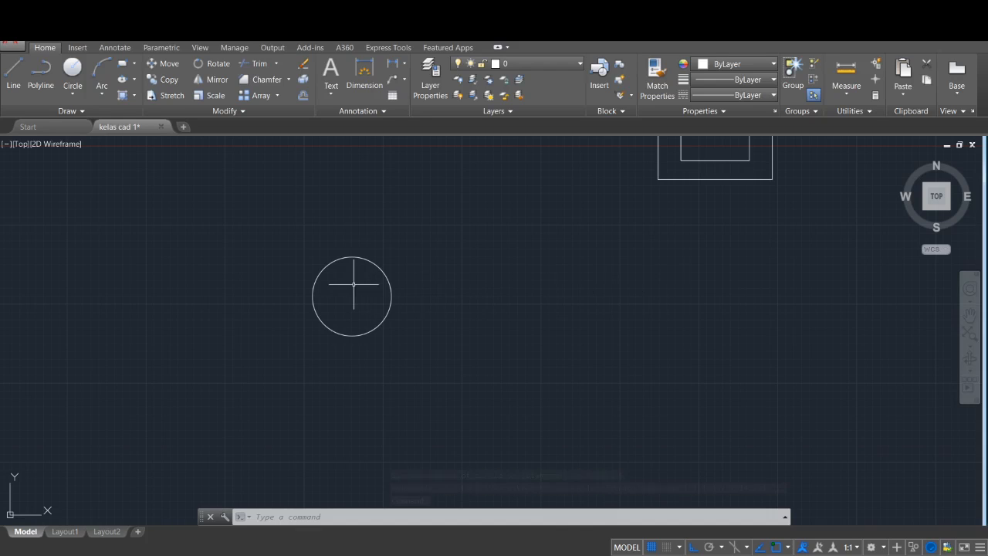
type("l")
key("Return")
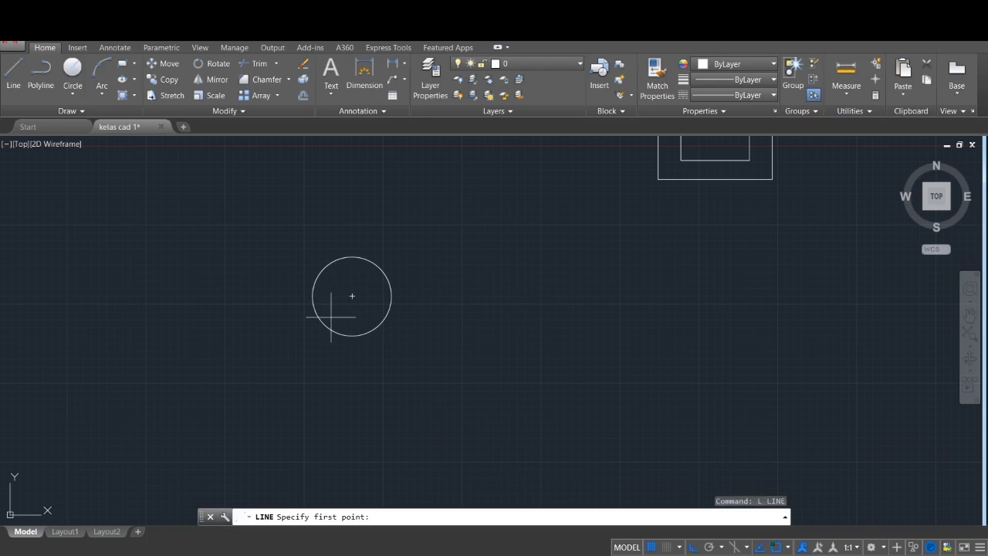
left_click(350, 295)
scroll(723, 297, "down", 2)
middle_click_drag(724, 296, 563, 293)
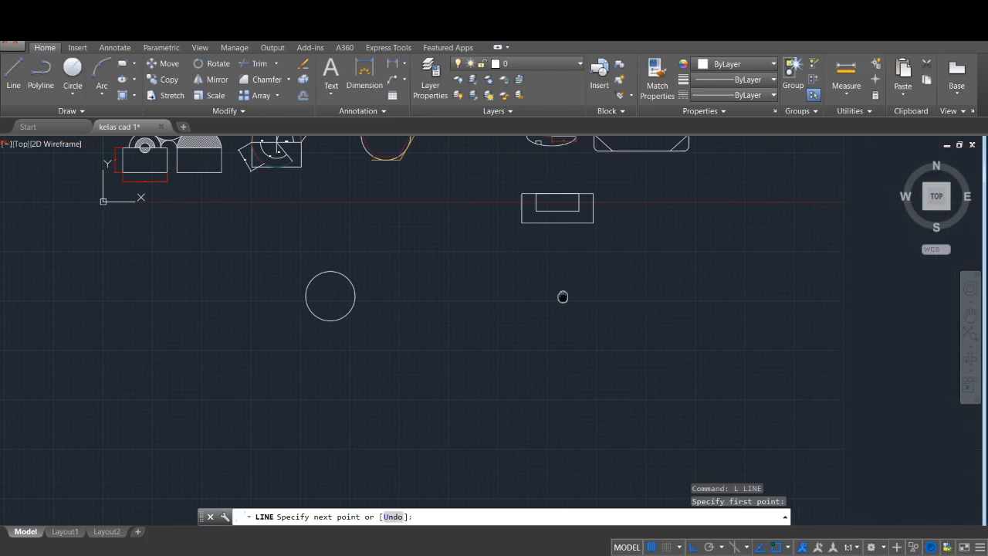
type("50")
key("Return")
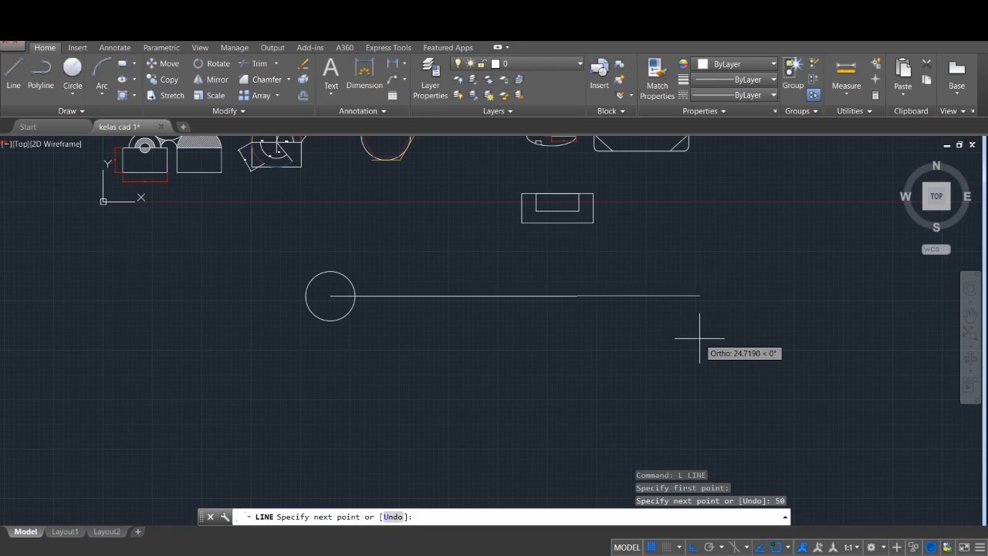
key("Escape")
left_click(562, 295)
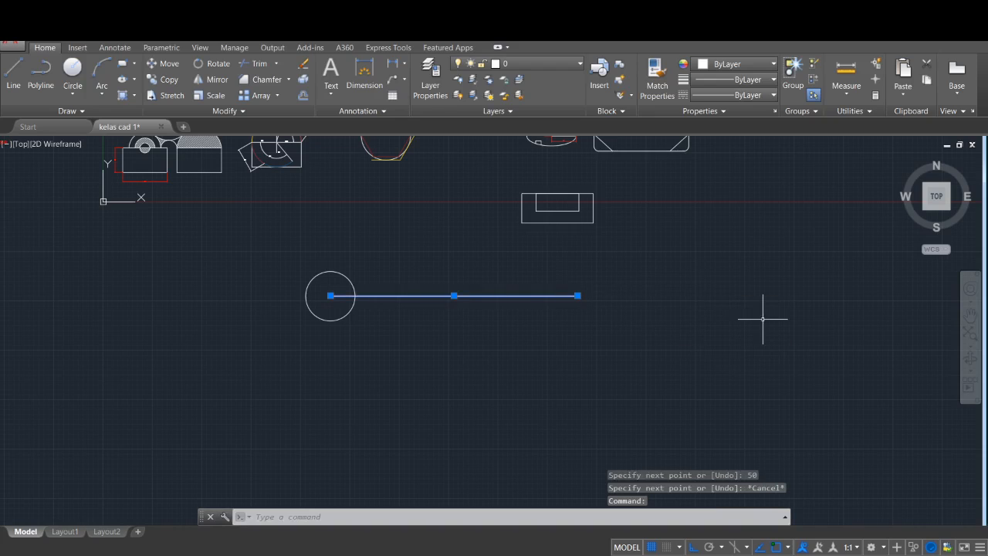
key("Delete")
Draw a 50-unit horizontal line from the circle's centre to the right
type("l")
key("Return")
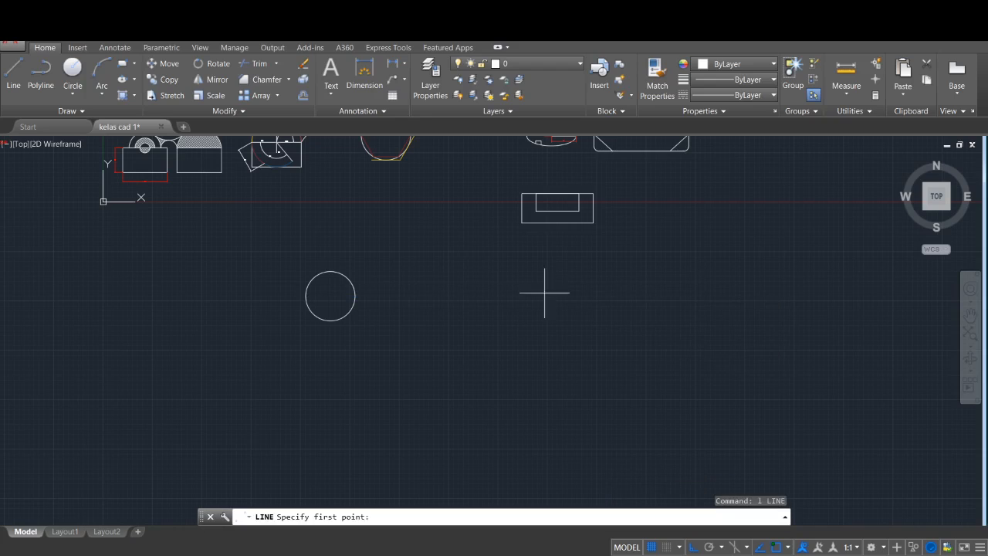
left_click(331, 296)
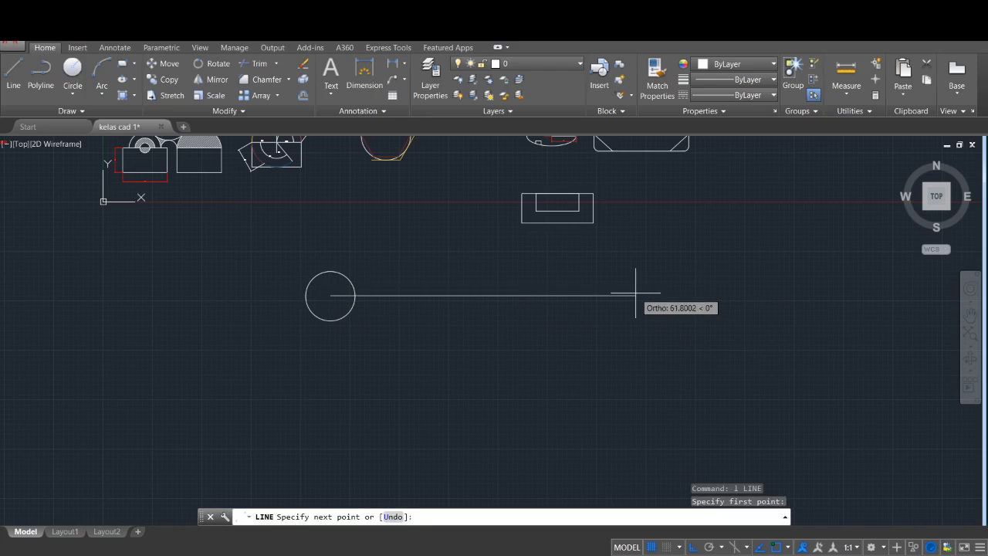
type("50")
key("Return")
key("Escape")
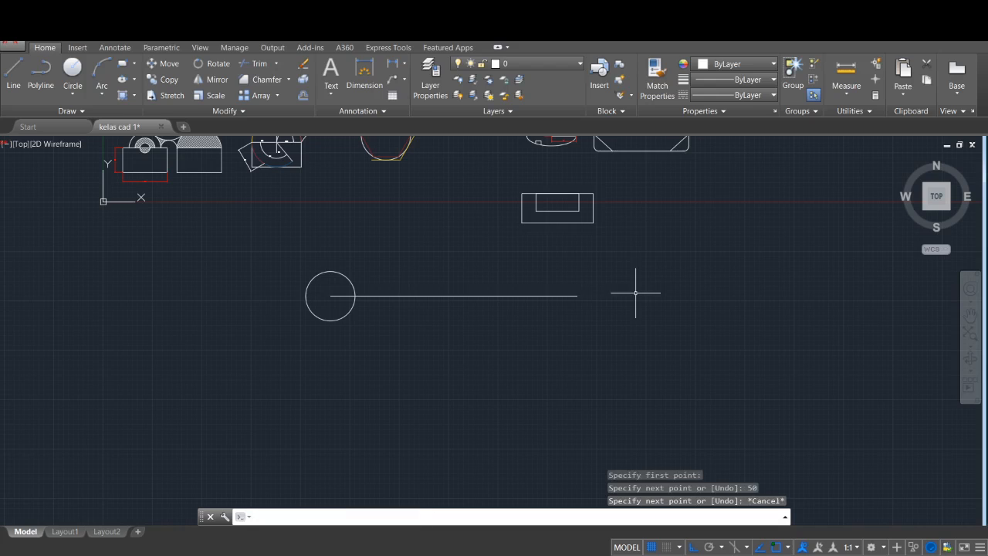
Draw a 50-unit vertical line straight down from the circle's centre
scroll(586, 313, "up", 4)
middle_click_drag(487, 302, 683, 293)
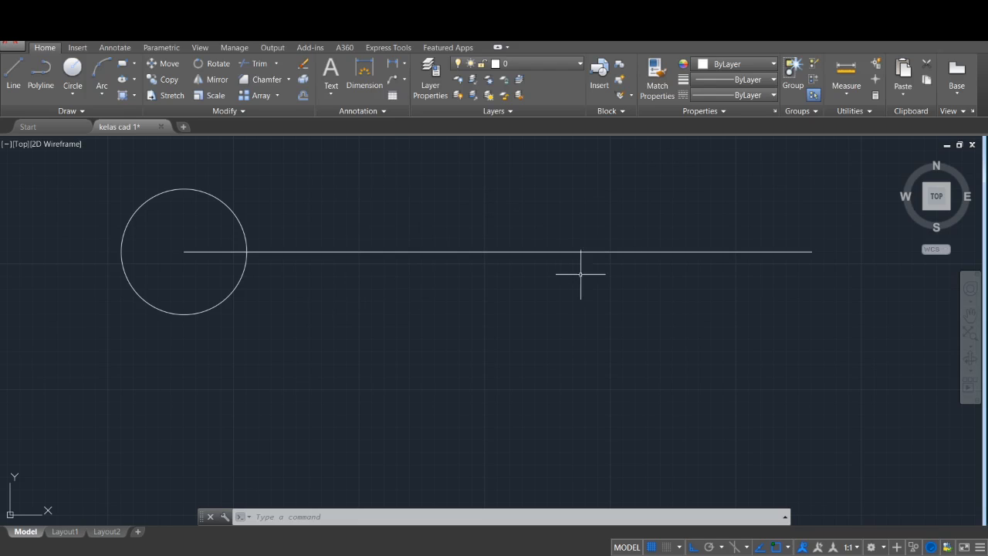
scroll(409, 320, "down", 3)
middle_click_drag(348, 321, 346, 244)
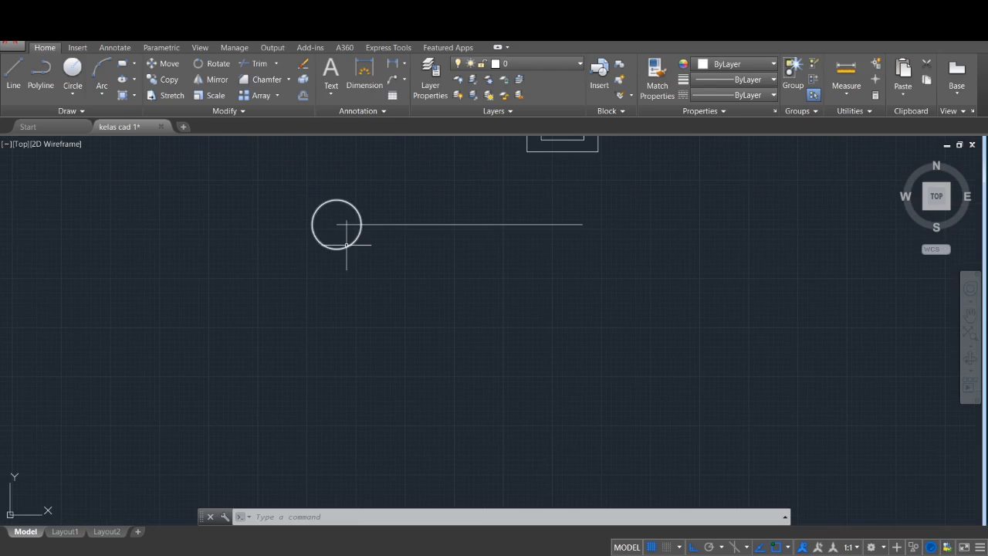
type("l")
key("Return")
left_click(336, 225)
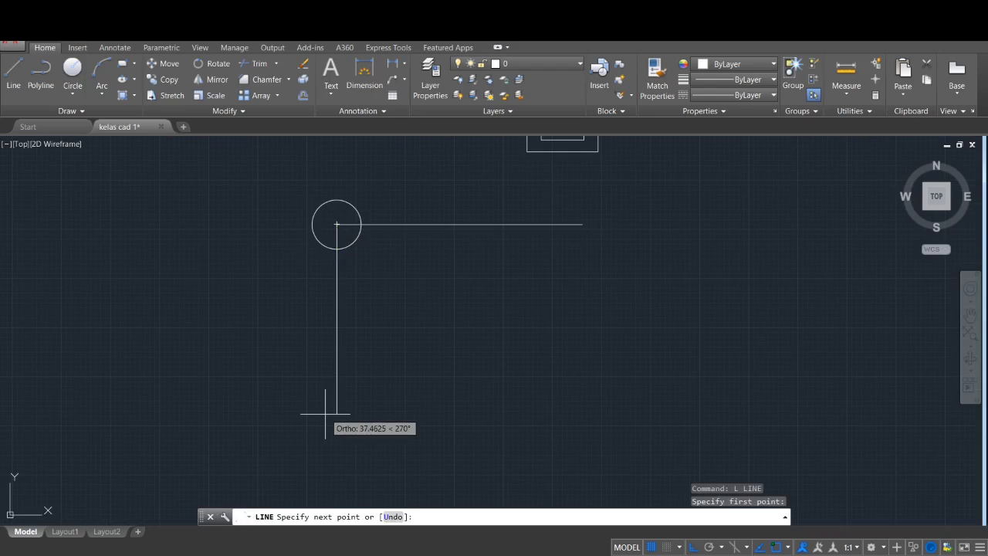
type("50")
key("Return")
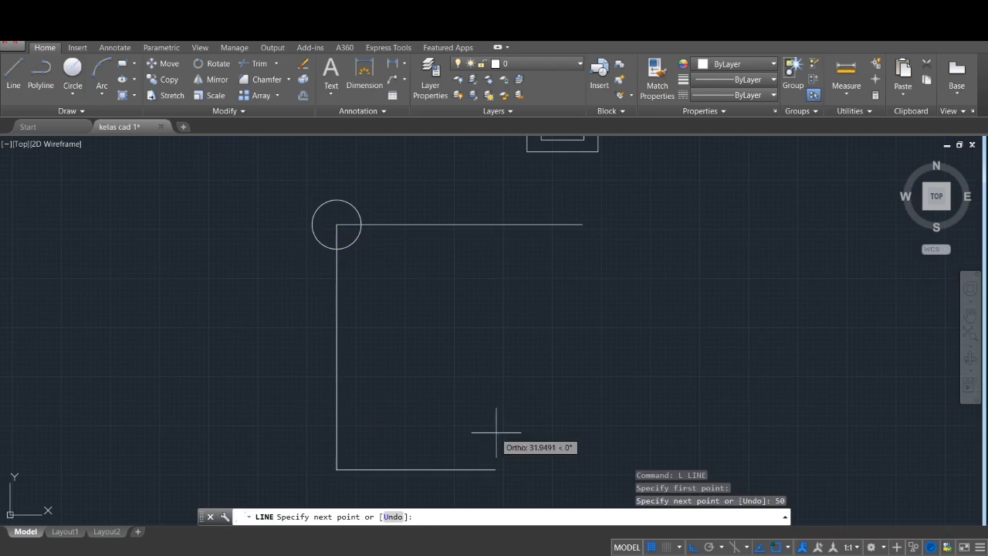
key("Escape")
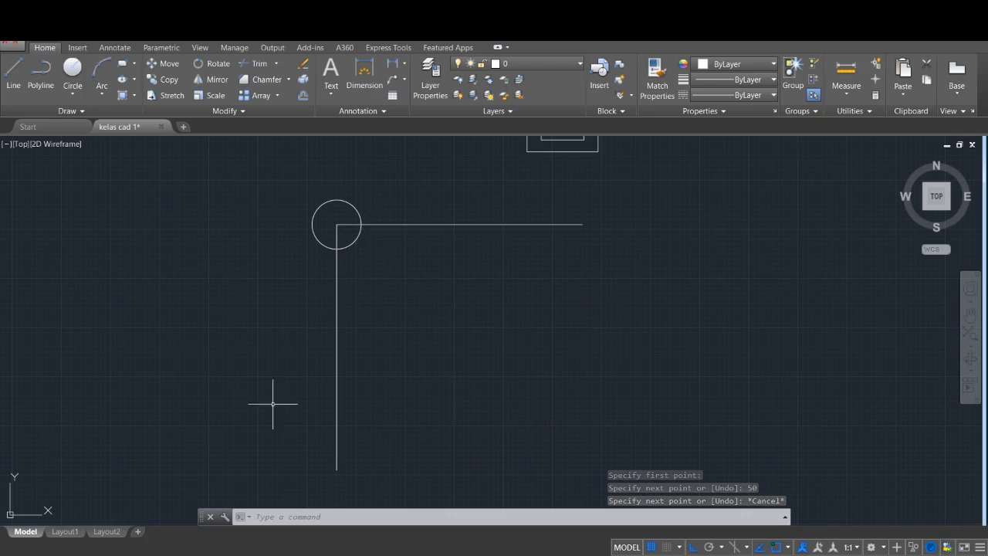
Try copying the circle from its centre 10, 20 and 30 units to the right, and undo the copies
left_click(350, 204)
type("co")
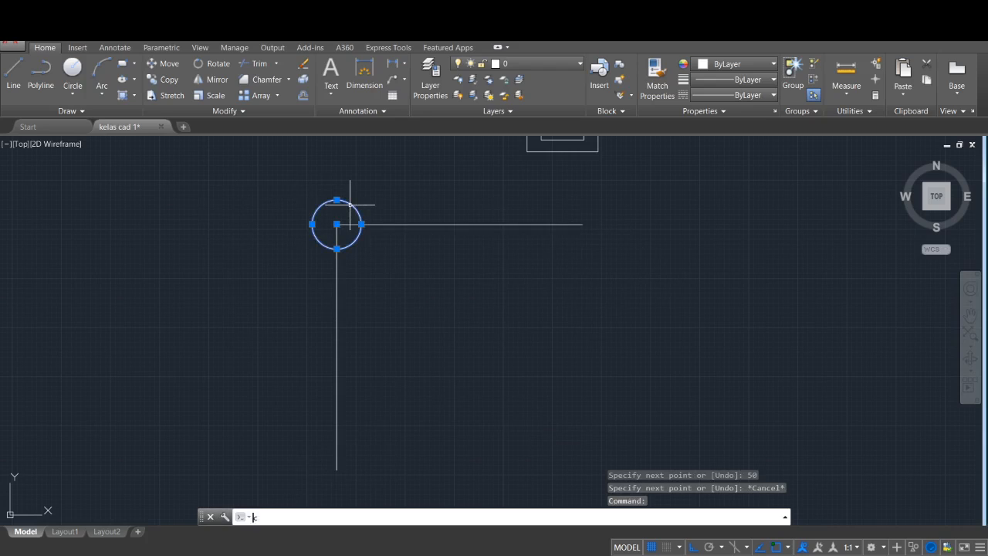
key("Return")
left_click(336, 224)
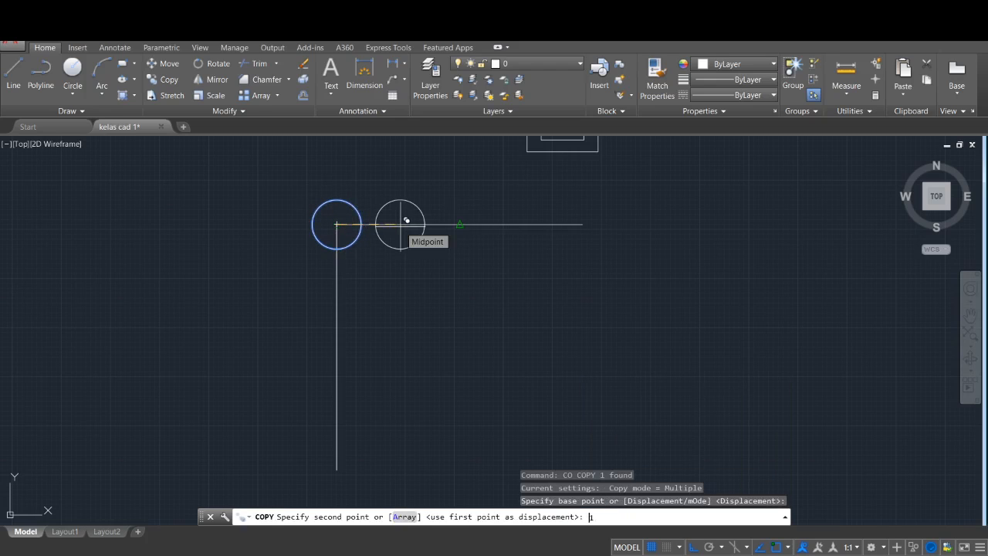
type("10")
key("Return")
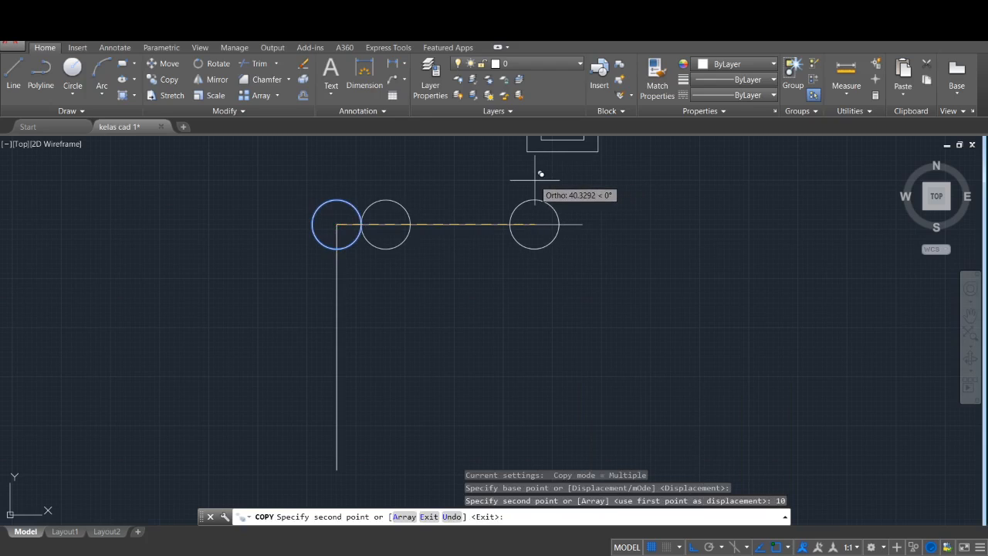
type("20")
key("Return")
type("30")
key("Return")
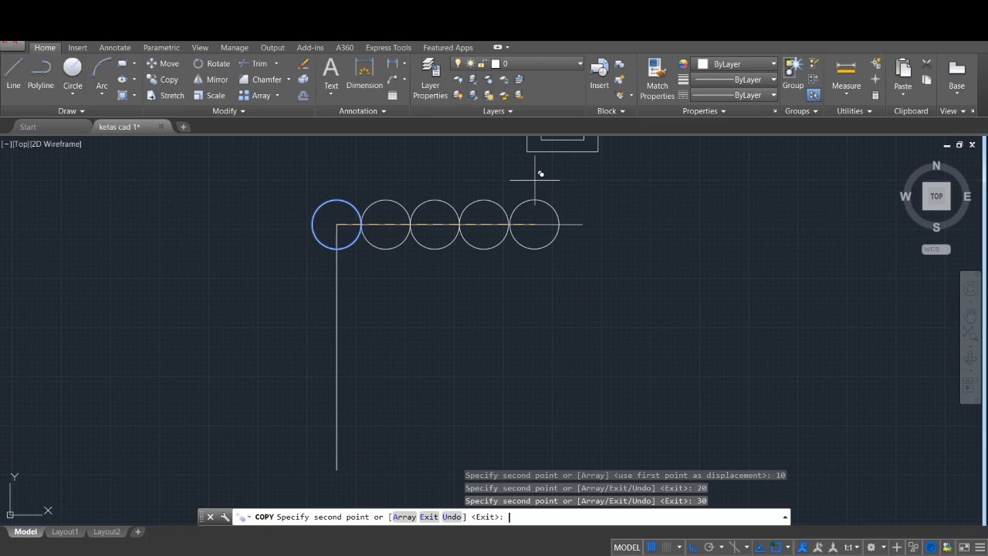
key("Escape")
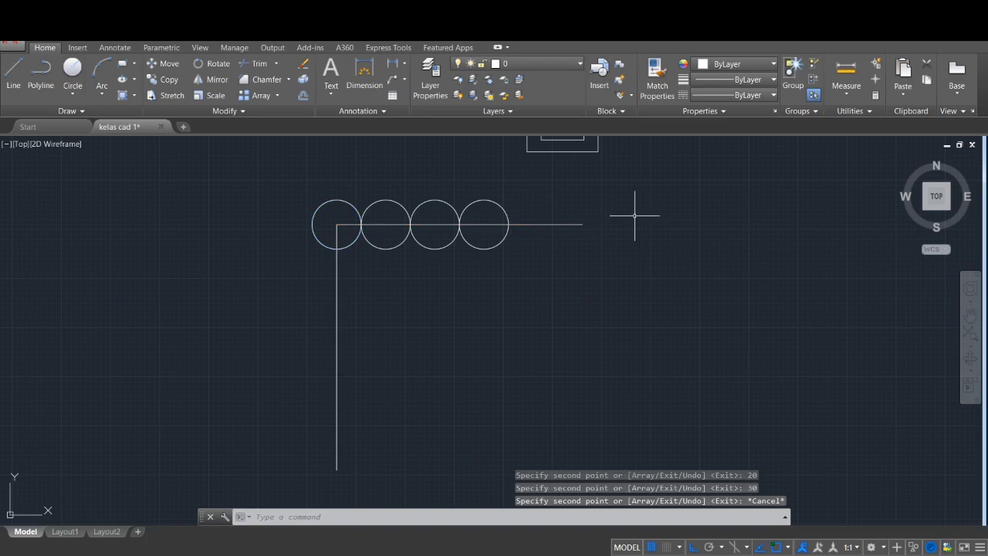
key("ctrl+z")
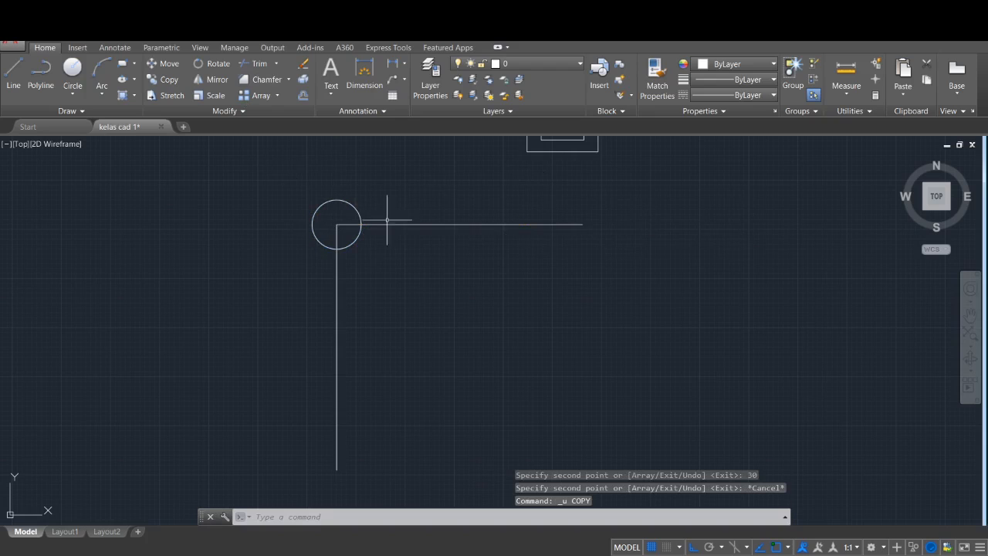
Start a rectangular array of the circle and set it to 5 columns
left_click(276, 96)
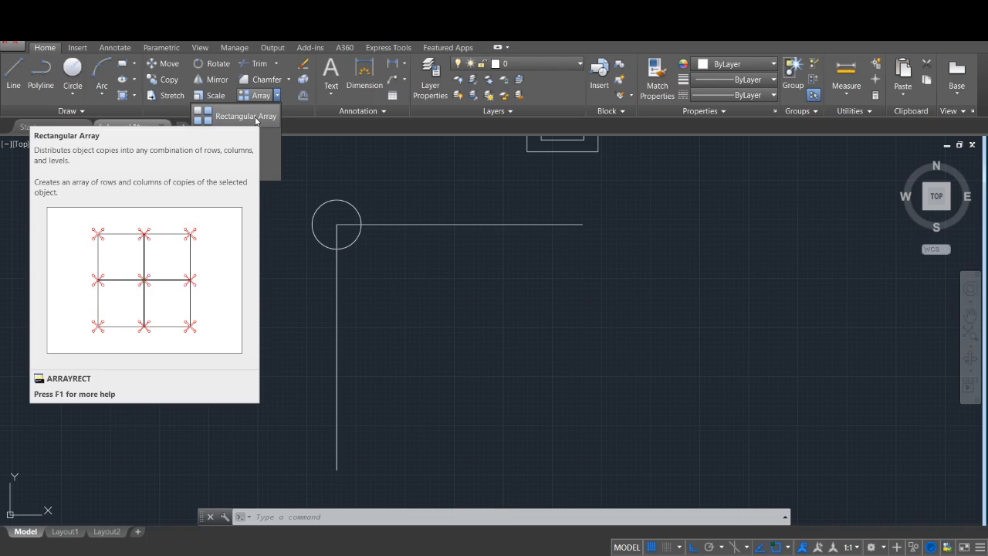
left_click(245, 116)
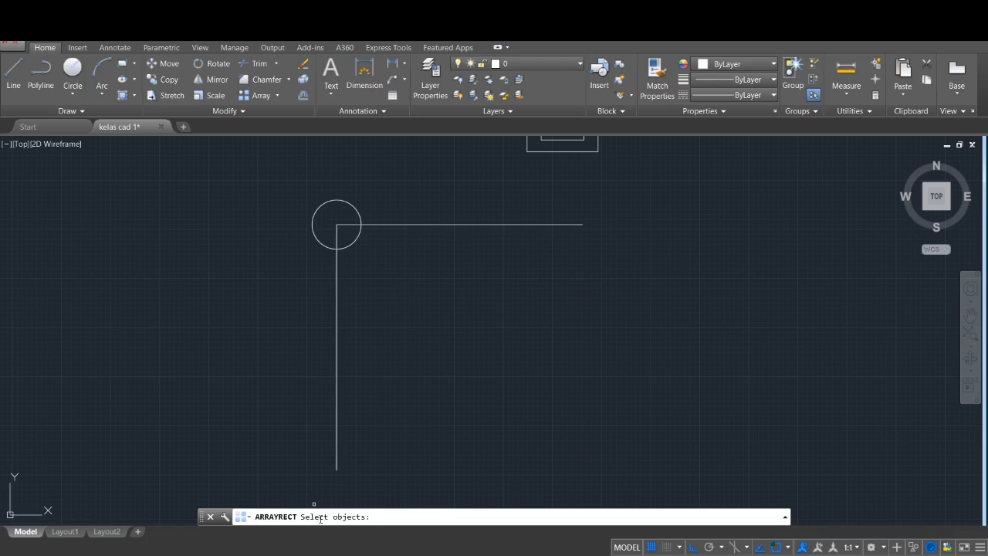
left_click(336, 199)
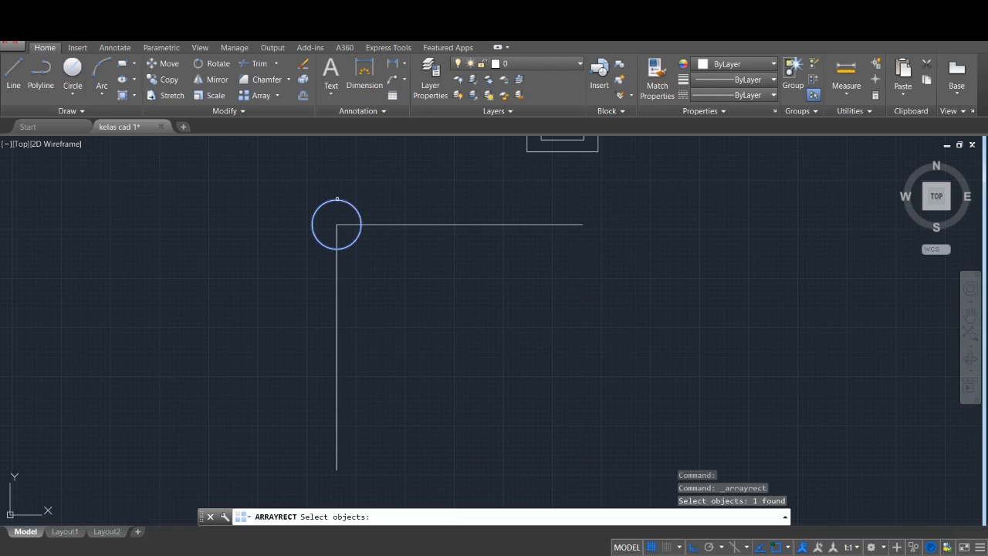
key("Return")
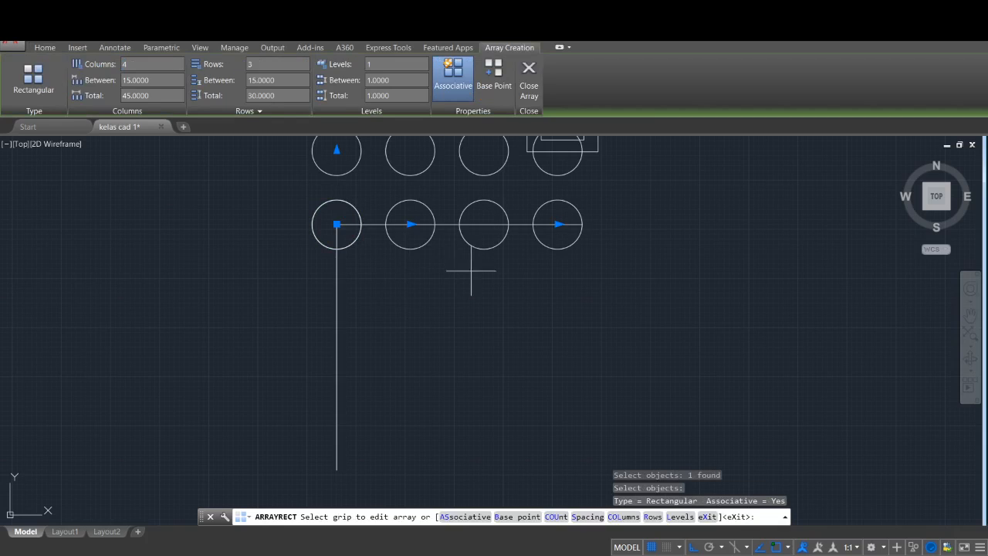
scroll(470, 271, "down", 1)
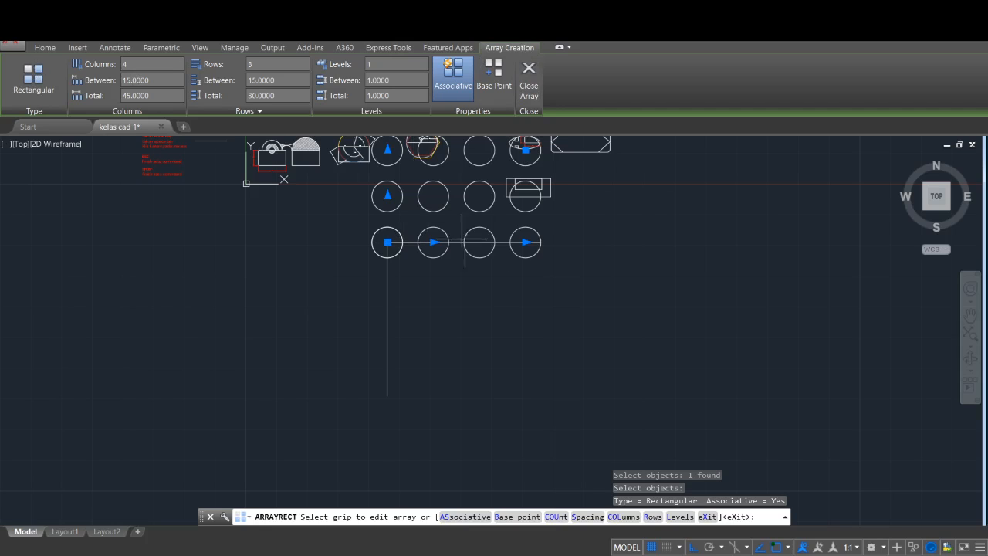
left_click(132, 66)
key("Return")
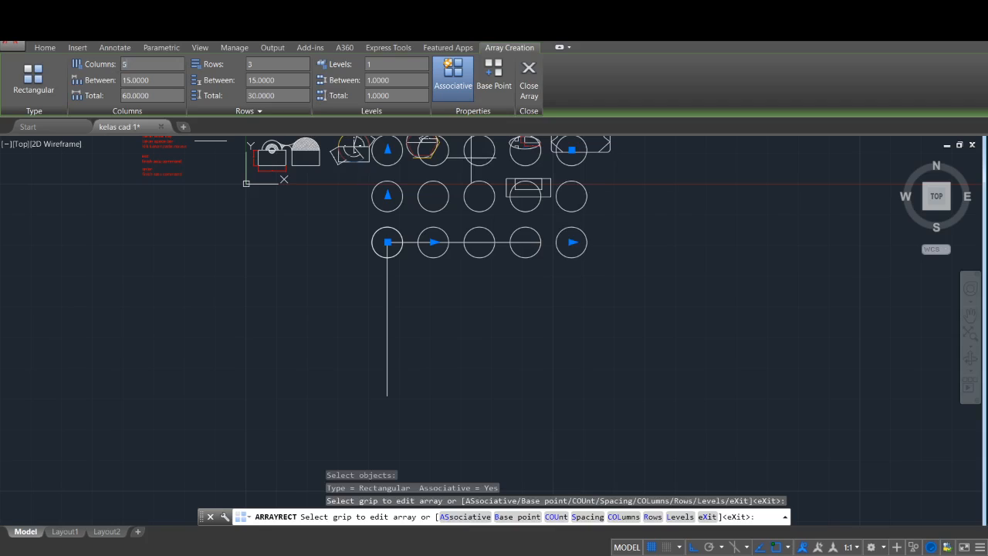
Set the array's column spacing to 10, and set the total column distance to 50
left_click(132, 79)
type("10")
key("Return")
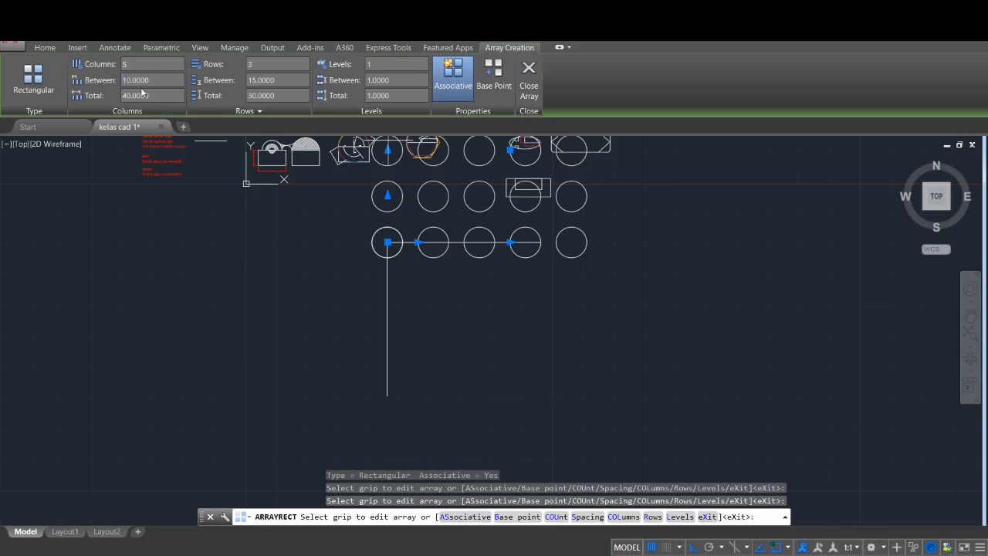
left_click(153, 96)
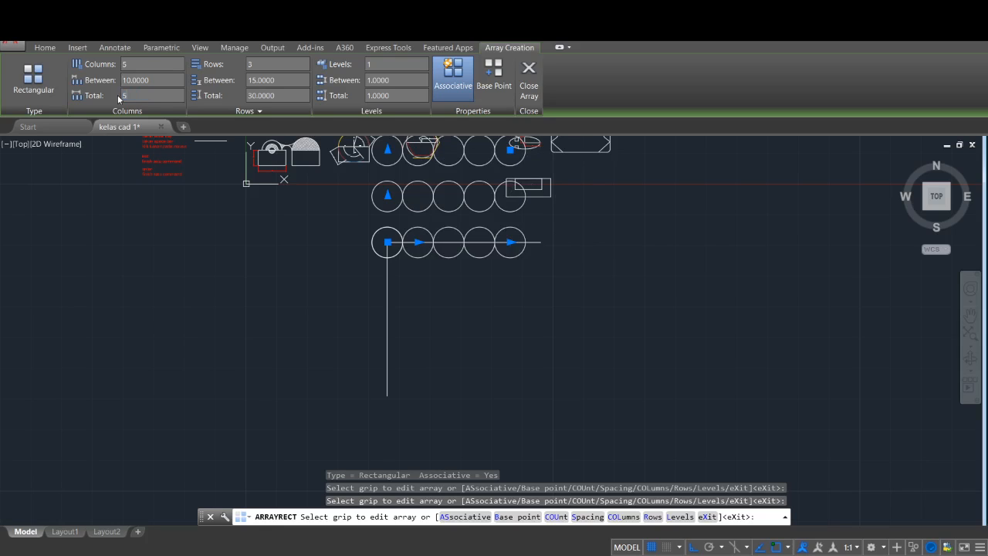
type("50")
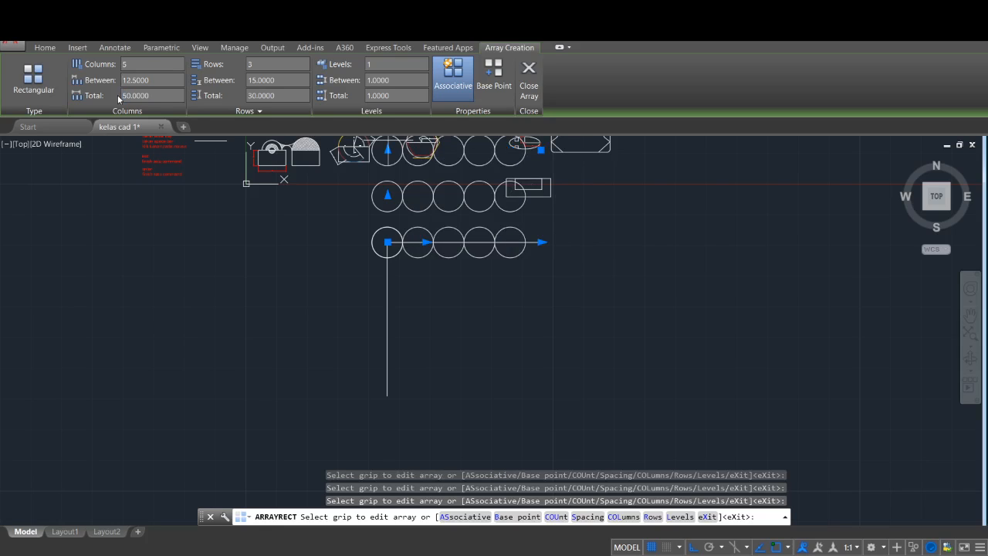
key("Return")
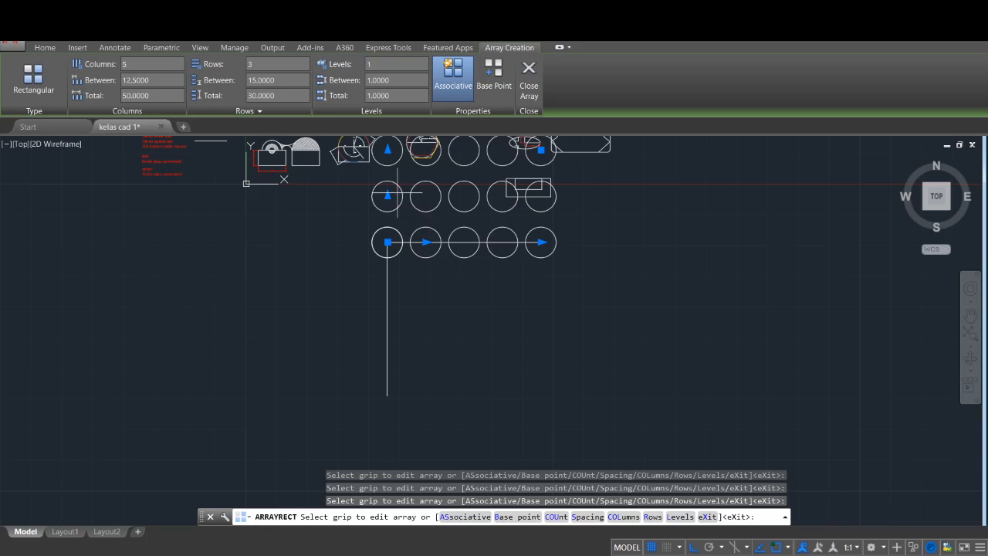
Give the array 5 rows with a spacing of 10, and set the total row distance to 50
left_click(261, 65)
key("Return")
left_click(279, 80)
type("10")
left_click(268, 95)
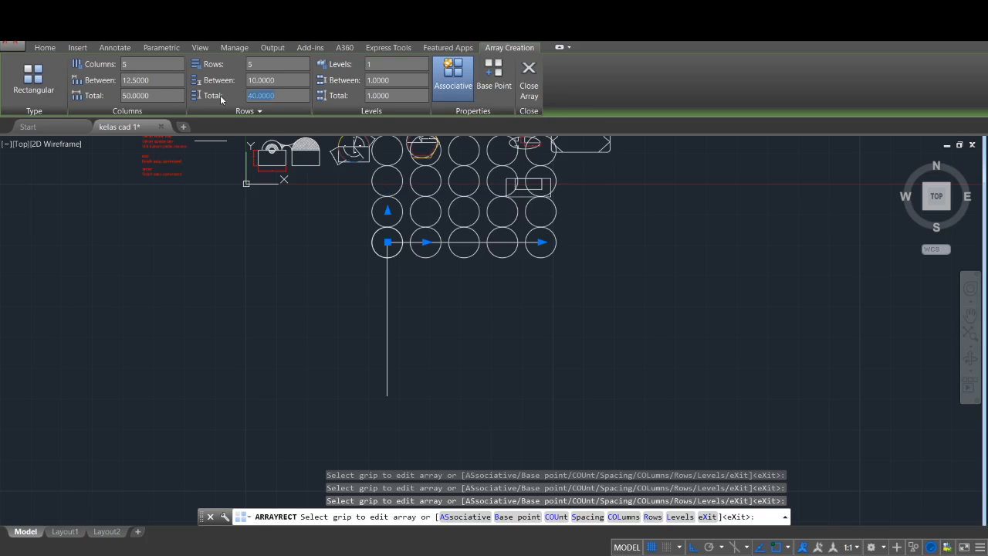
type("50")
key("Return")
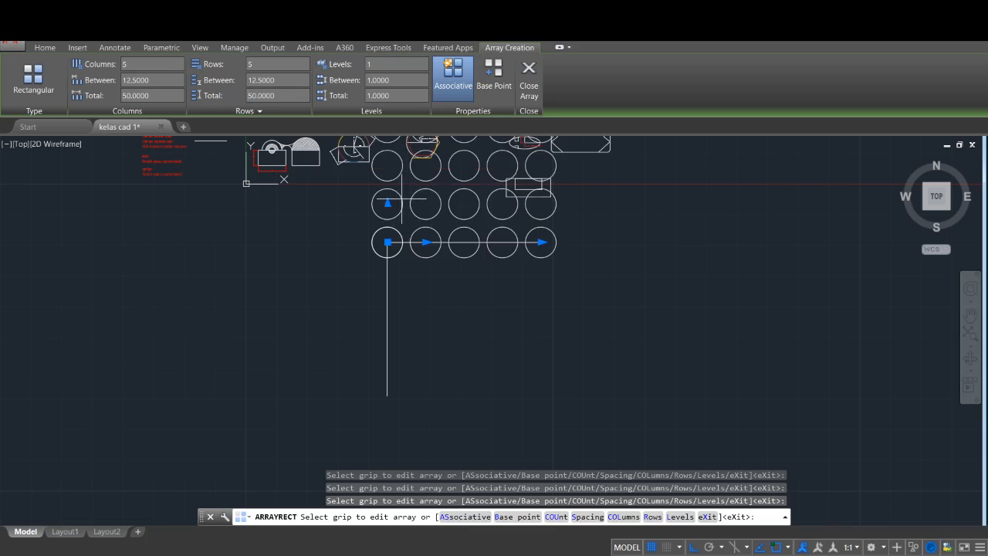
Flip the array's rows downward by stretching the row spacing to about -25.3
left_click(388, 203)
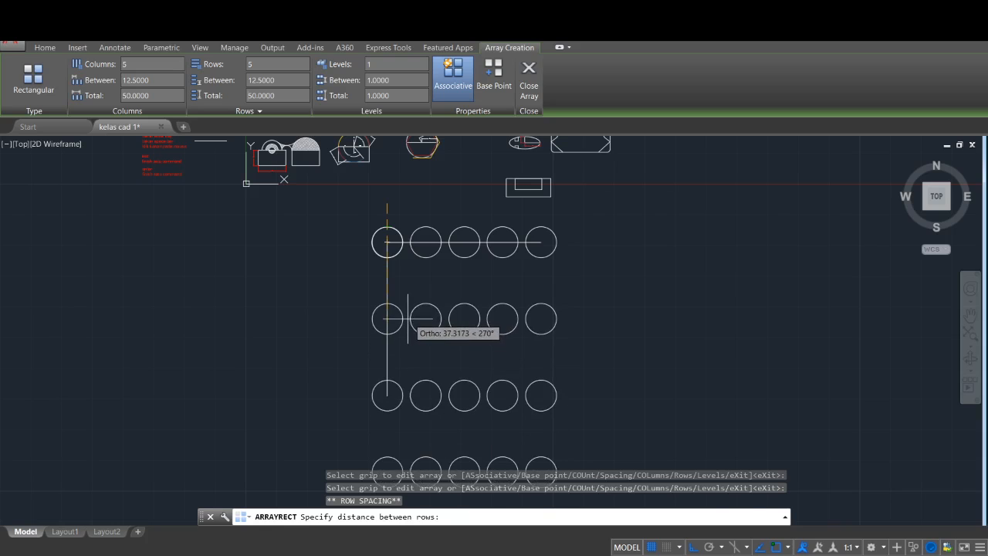
left_click(407, 318)
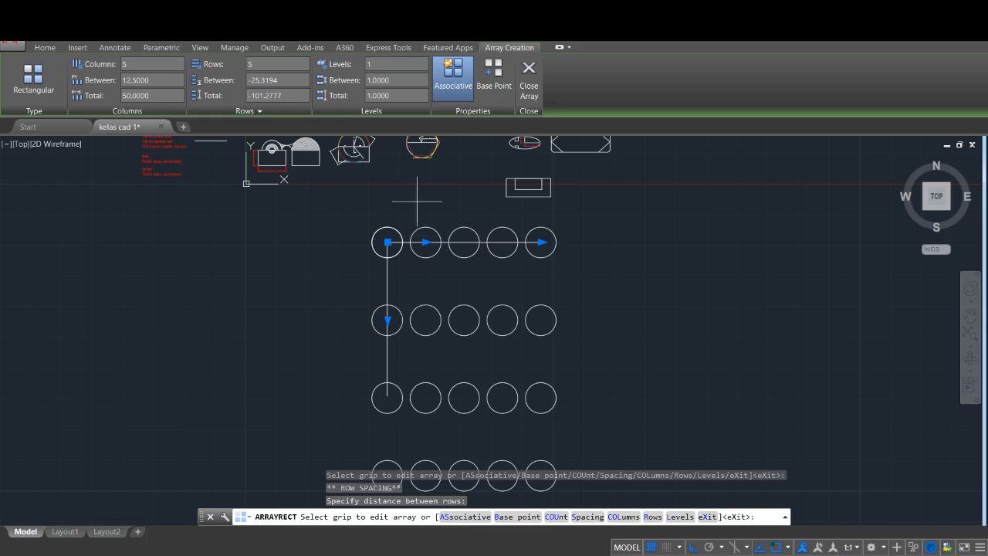
scroll(437, 239, "down", 2)
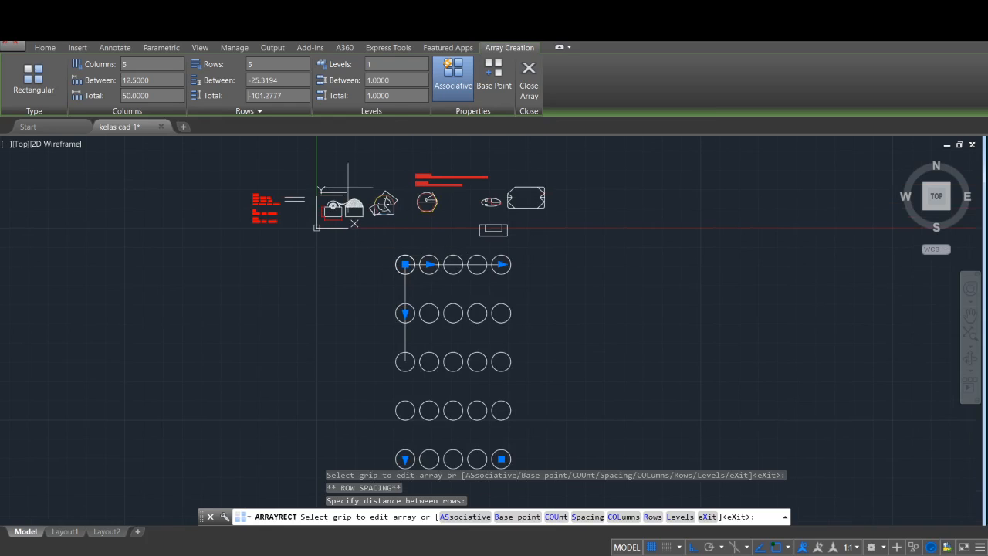
Set the array's row spacing to -10, and set the total row distance to -50
left_click(277, 81)
type("-10")
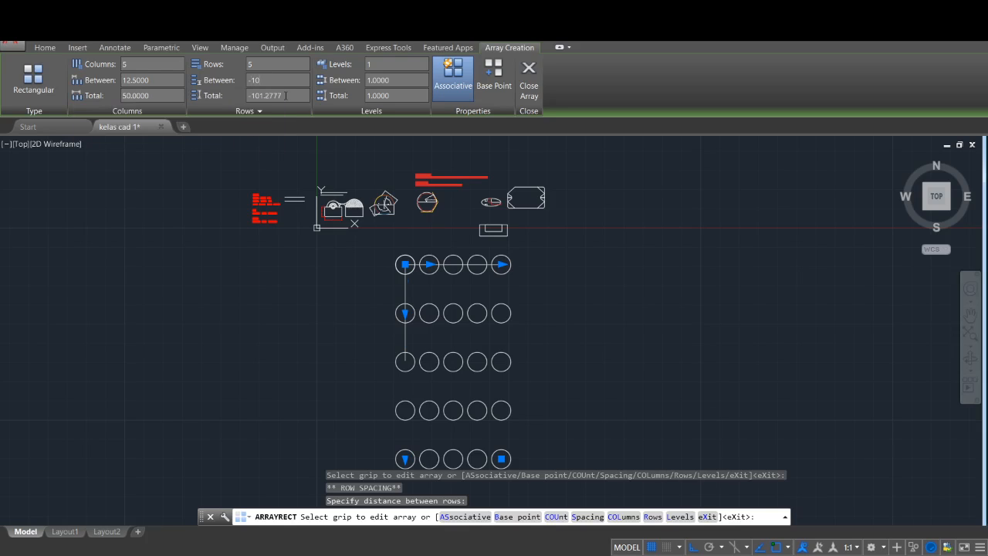
key("Return")
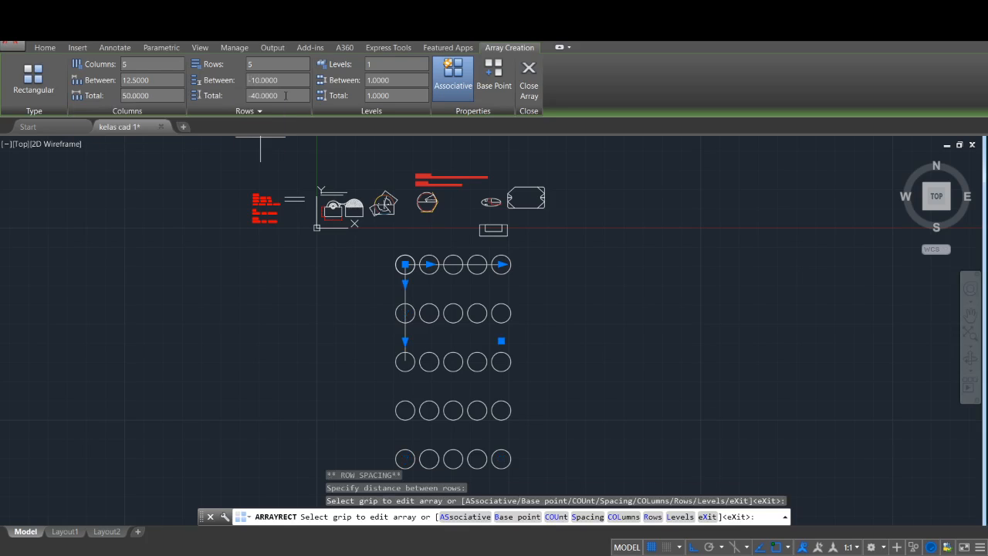
left_click(284, 95)
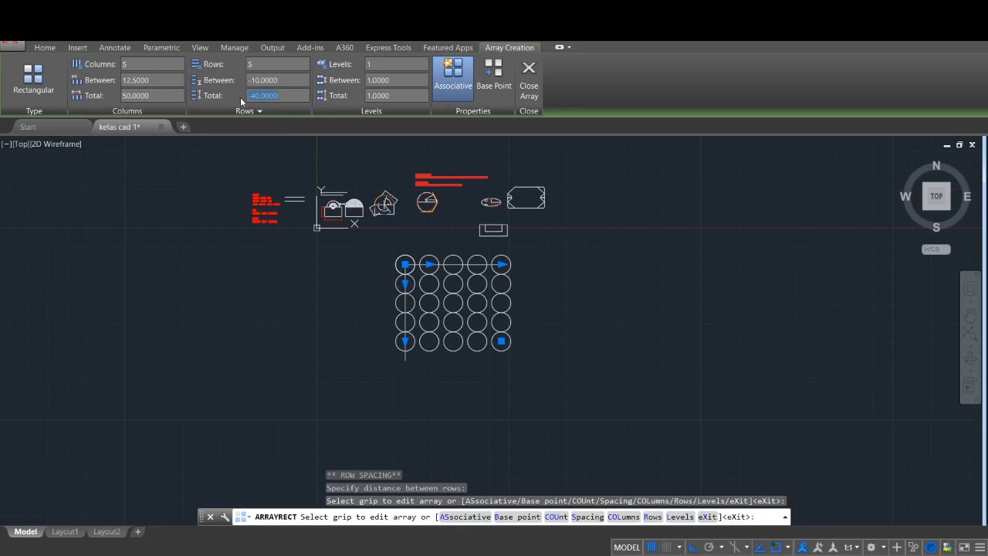
type("-5")
key("Return")
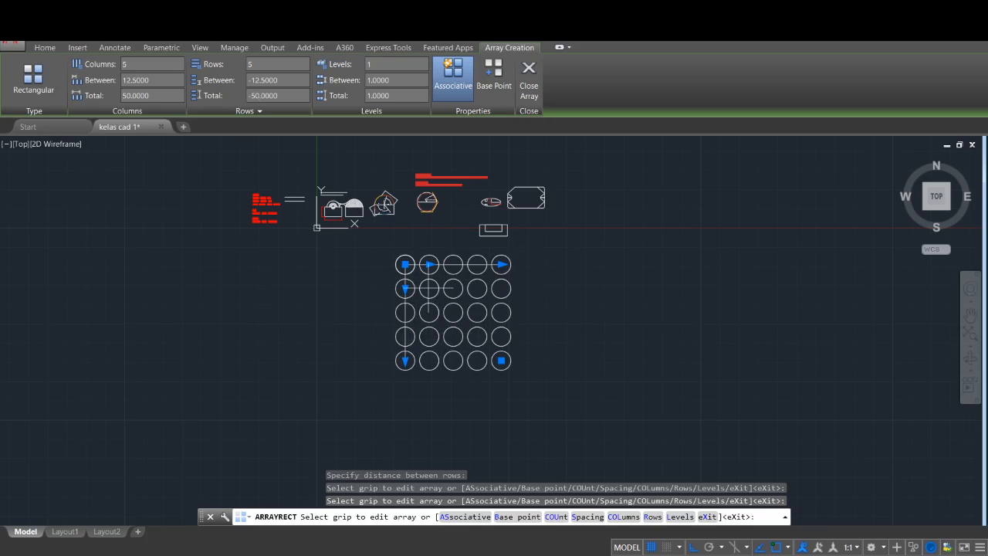
Try the row spacing at -10 again, and return the total row distance to -50
scroll(428, 287, "up", 2)
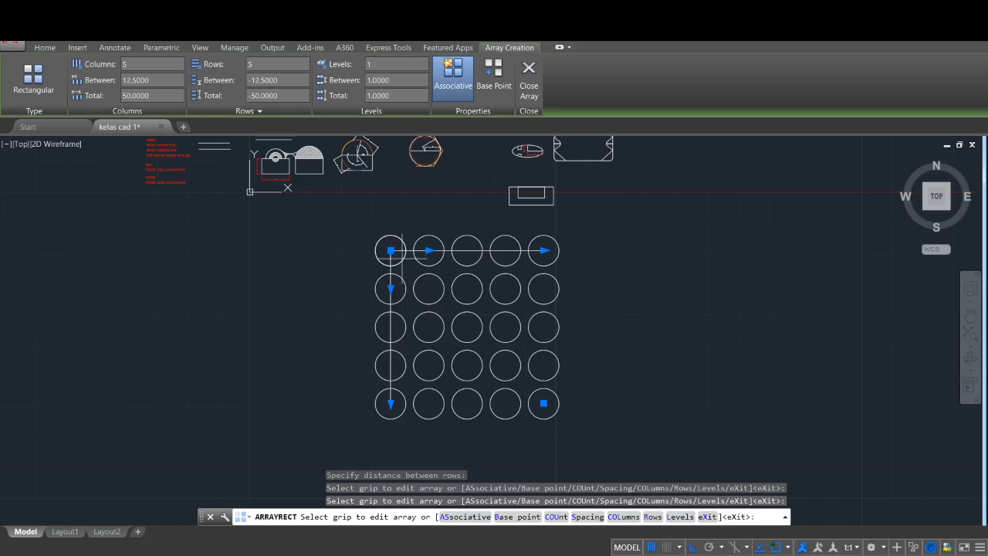
scroll(404, 241, "up", 2)
mouse_move(437, 256)
middle_mouse_down()
mouse_move(434, 226)
mouse_move(407, 192)
middle_mouse_up()
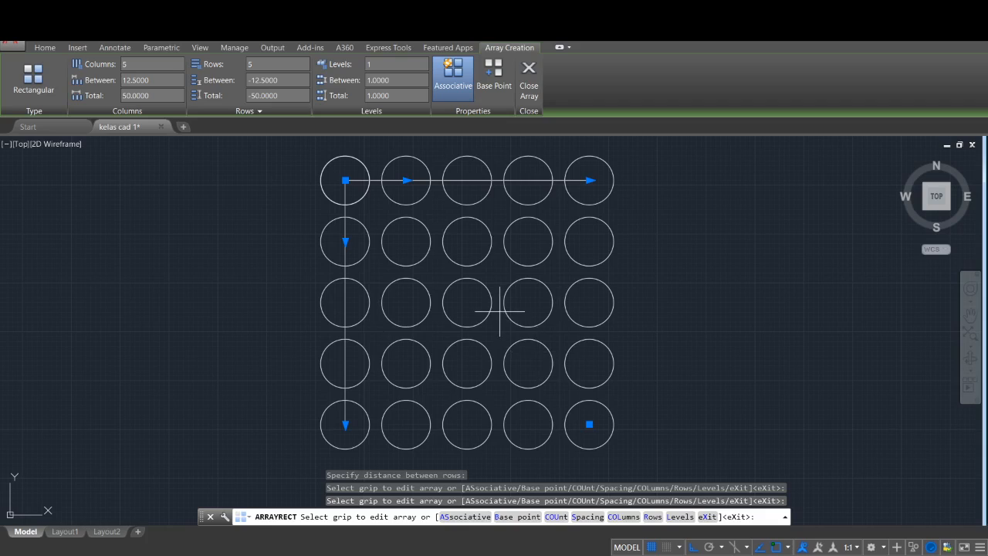
left_click(282, 78)
left_click_drag(284, 79, 254, 80)
key("BackSpace")
key("Return")
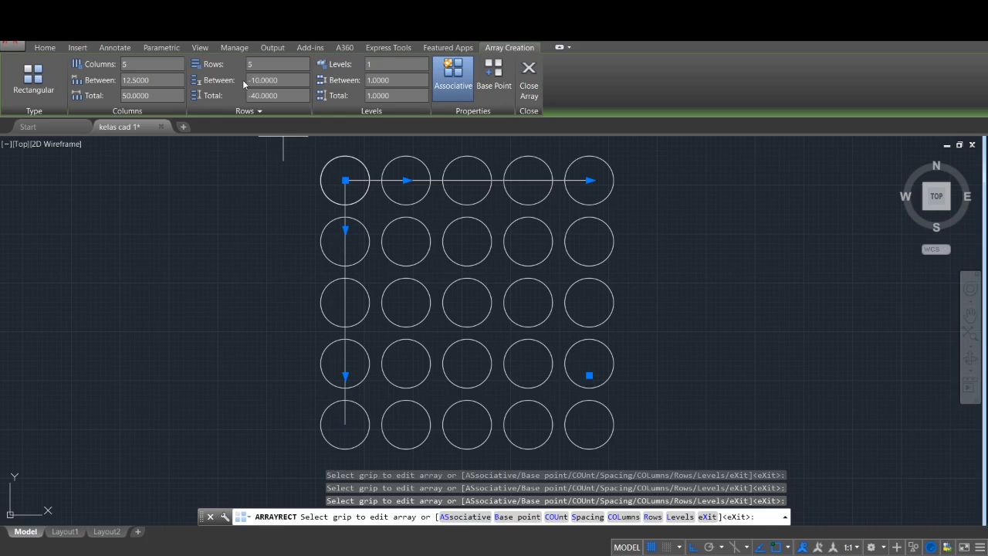
left_click(268, 95)
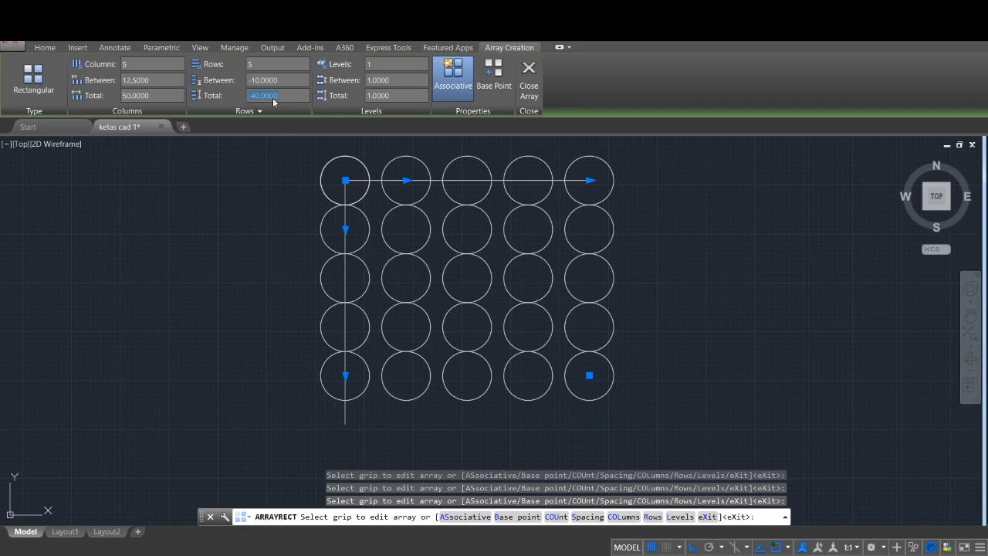
type("-50")
key("Return")
left_click(295, 97)
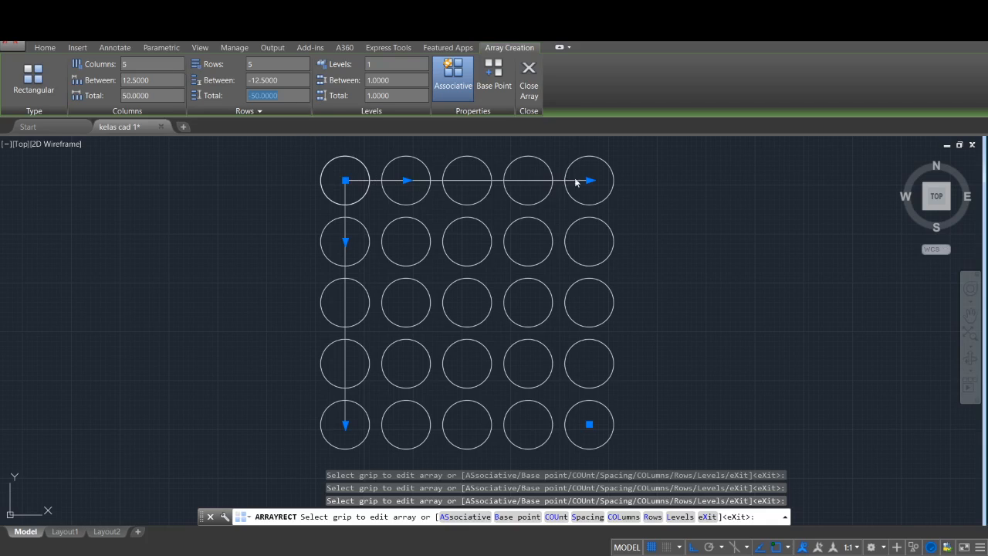
Try the column spacing at 10, and return the total column distance to 50
left_click(156, 81)
type("10")
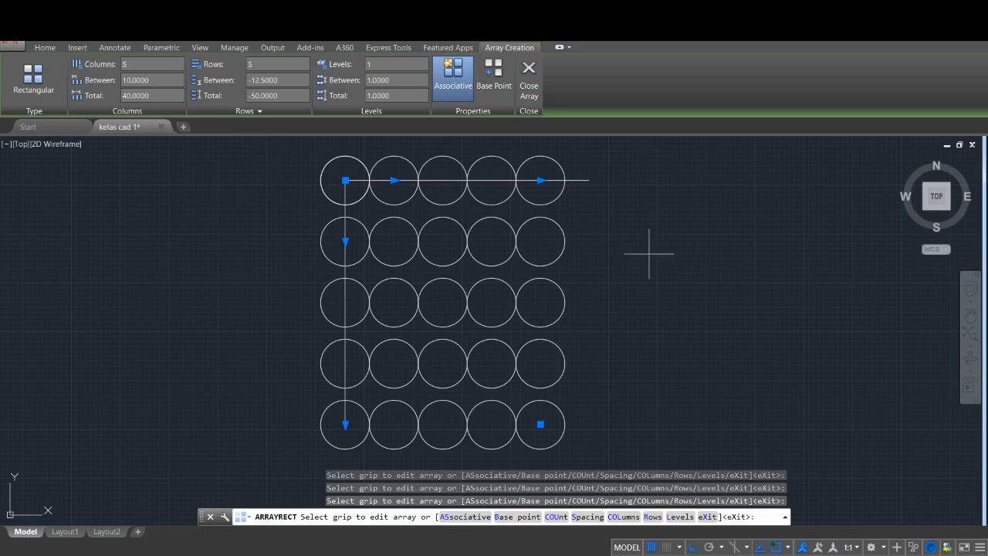
left_click(117, 82)
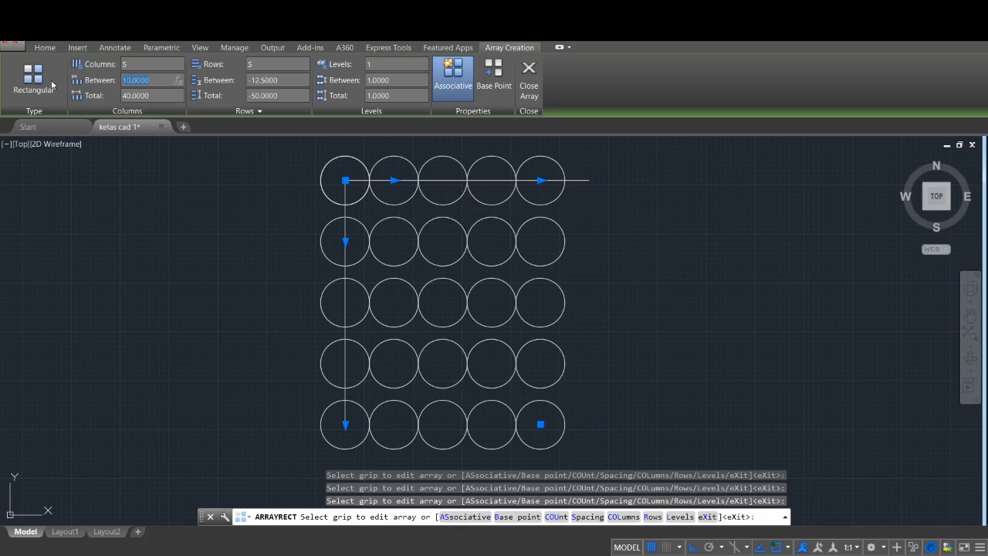
left_click(160, 95)
type("50")
key("Tab")
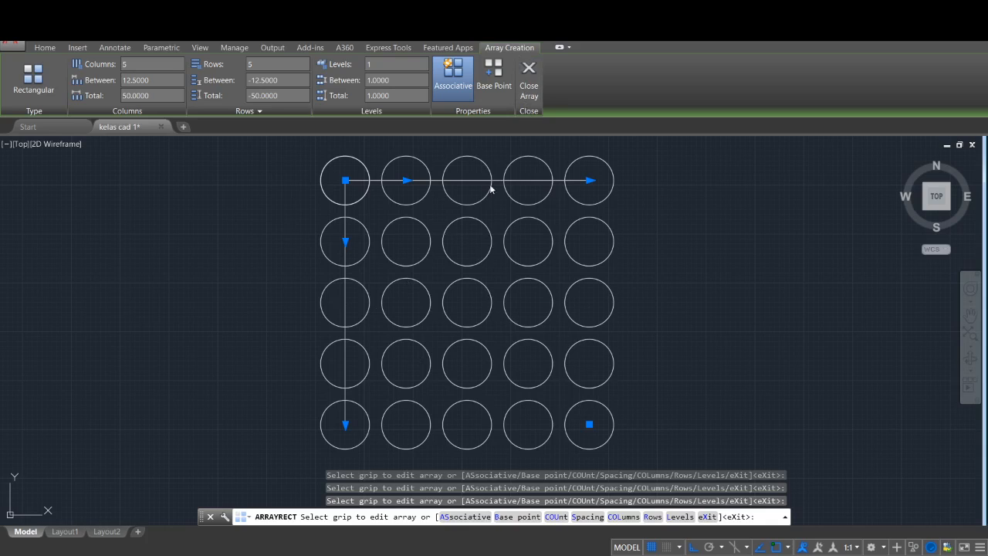
Finish the rectangular array of circles and select it as one object
left_click(529, 80)
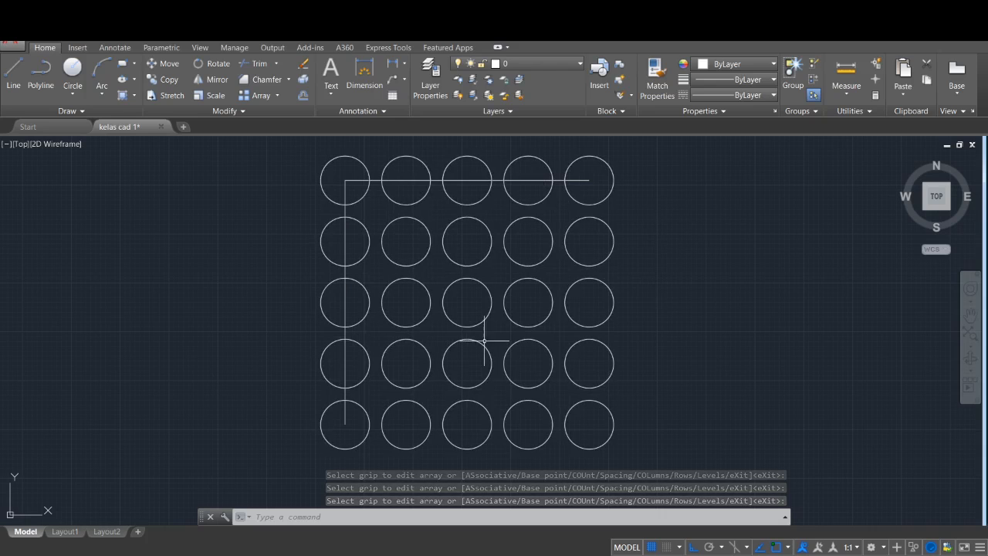
left_click(538, 202)
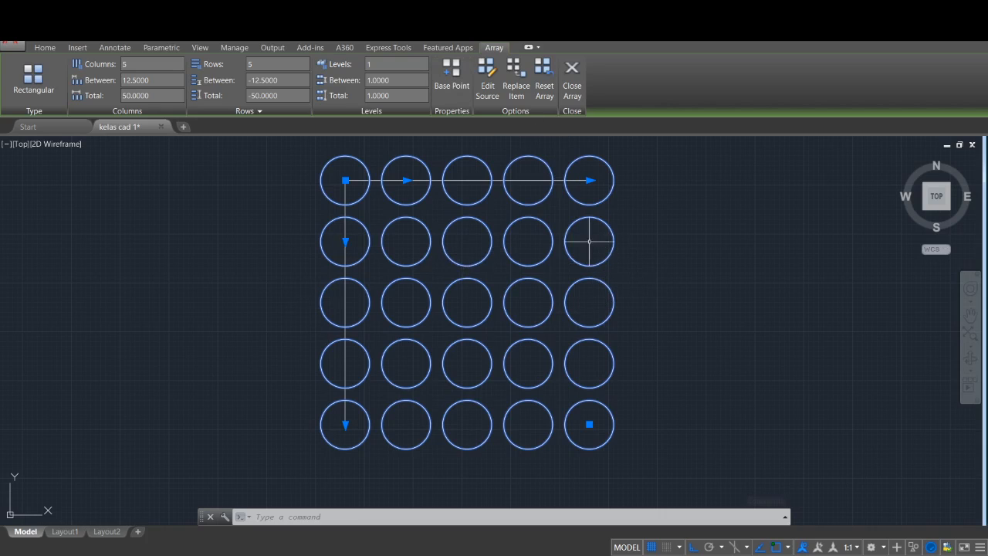
Try to replace an item of the rectangular array with a circle picked from the array's first row
key("Escape")
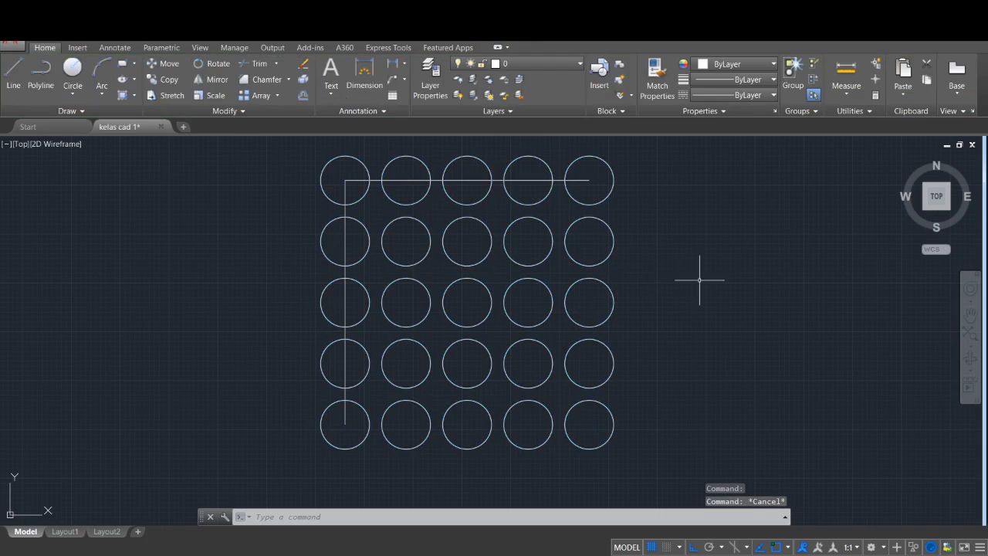
left_click(600, 197)
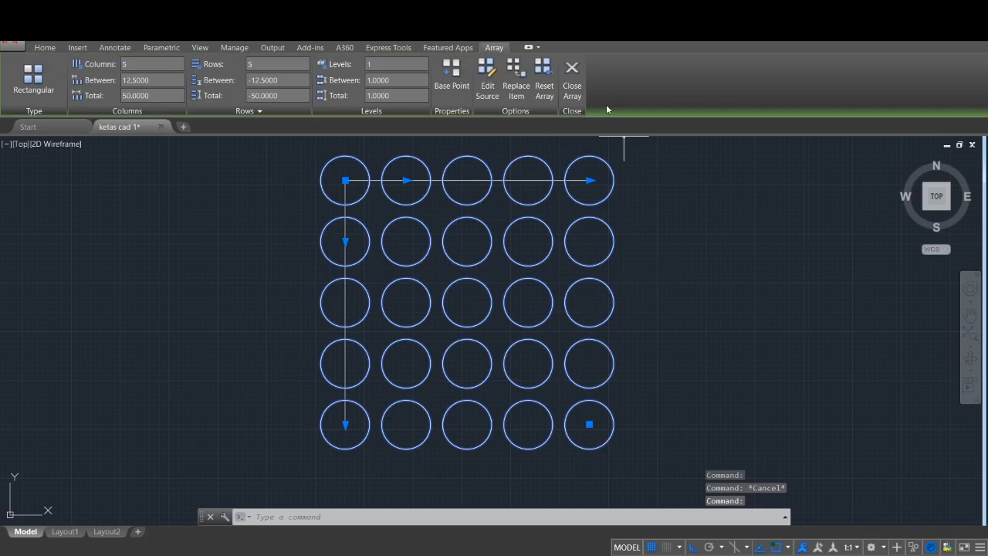
left_click(515, 91)
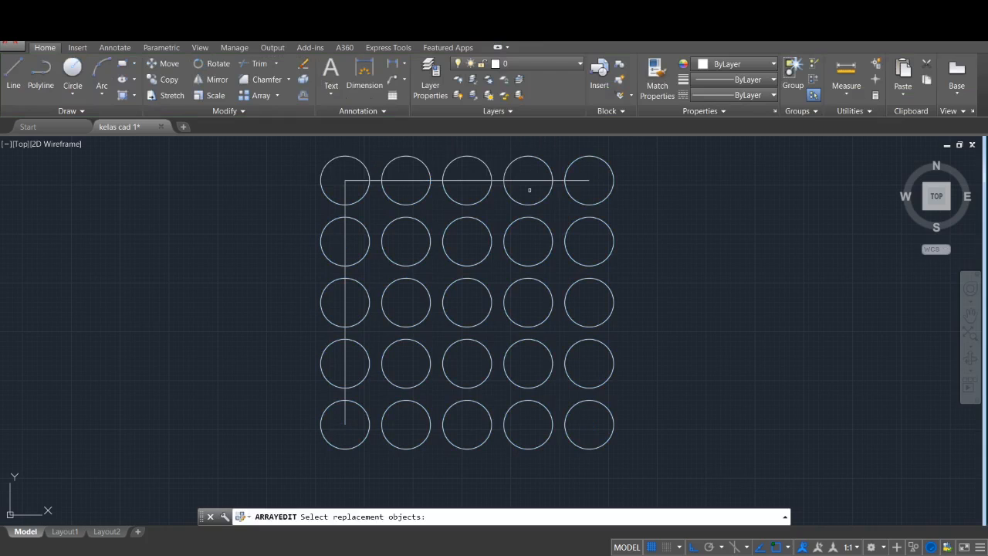
left_click(529, 203)
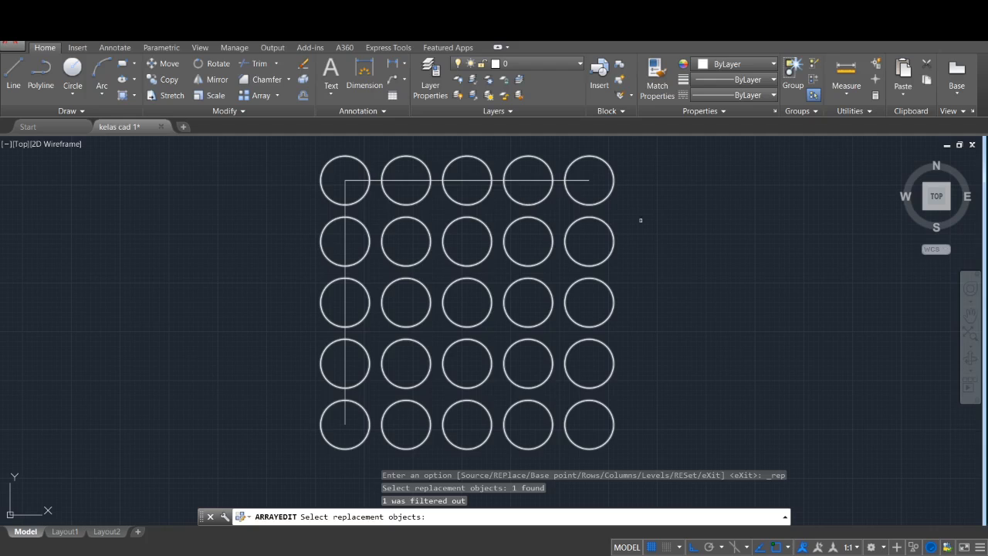
key("Escape")
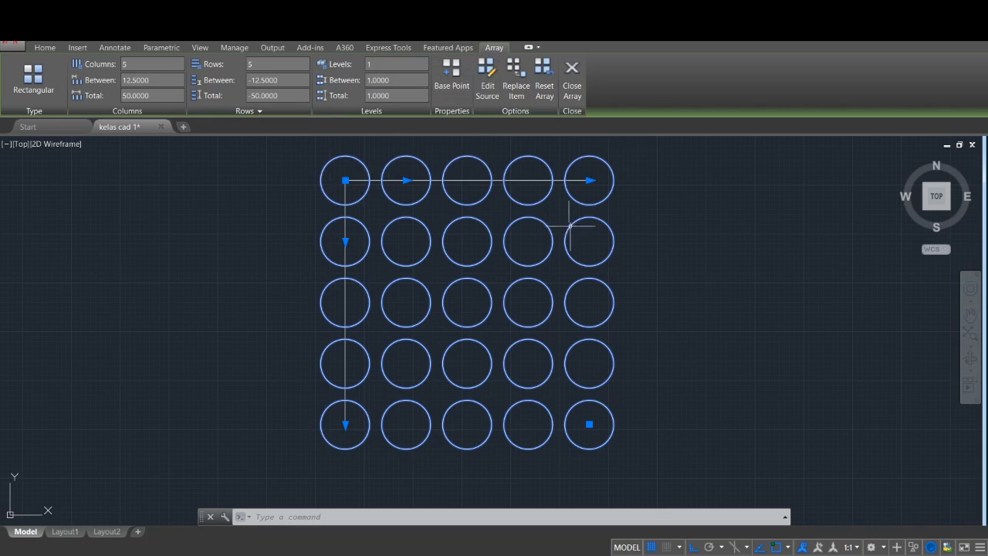
left_click(571, 73)
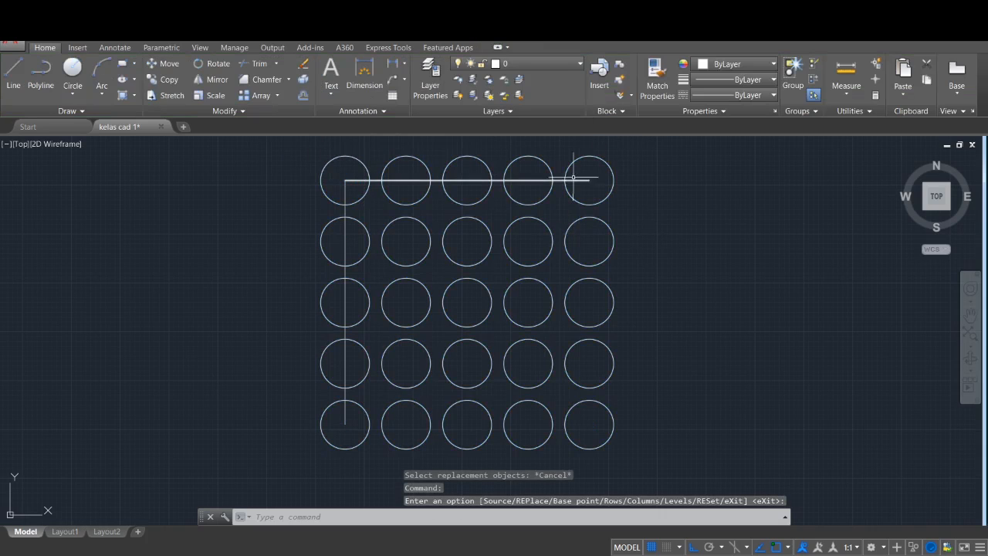
Explode the rectangular array and select a single circle in the second row to test that it is separate
left_click(510, 233)
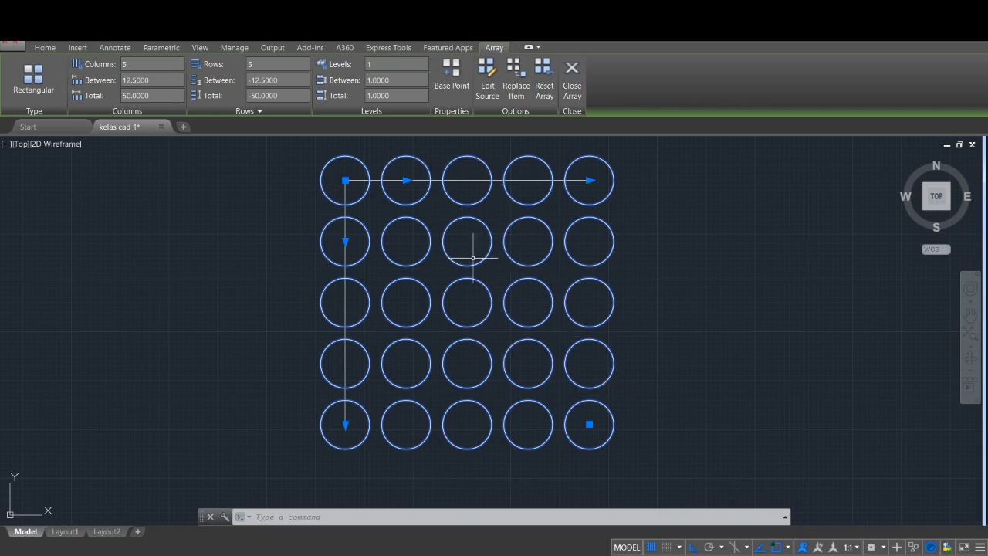
left_click(45, 47)
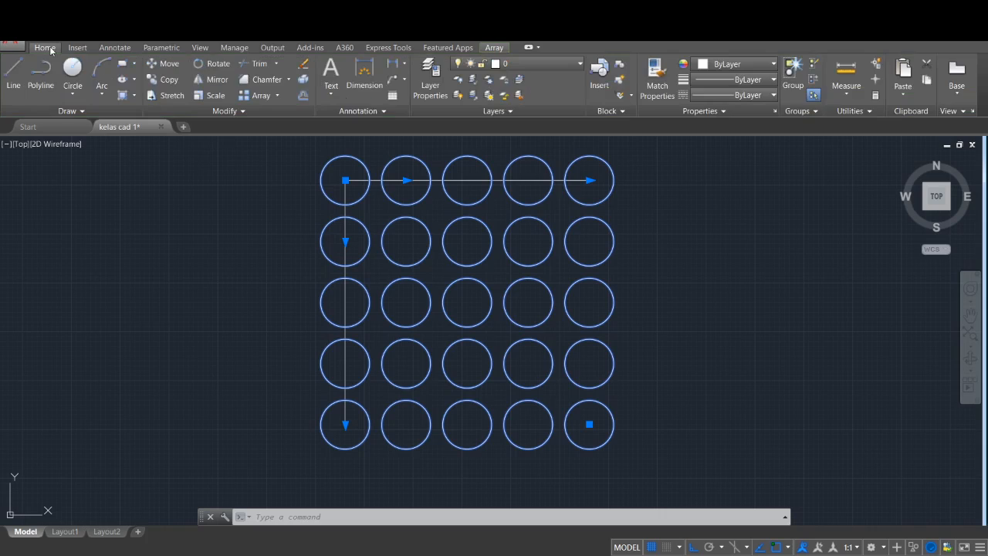
left_click(306, 86)
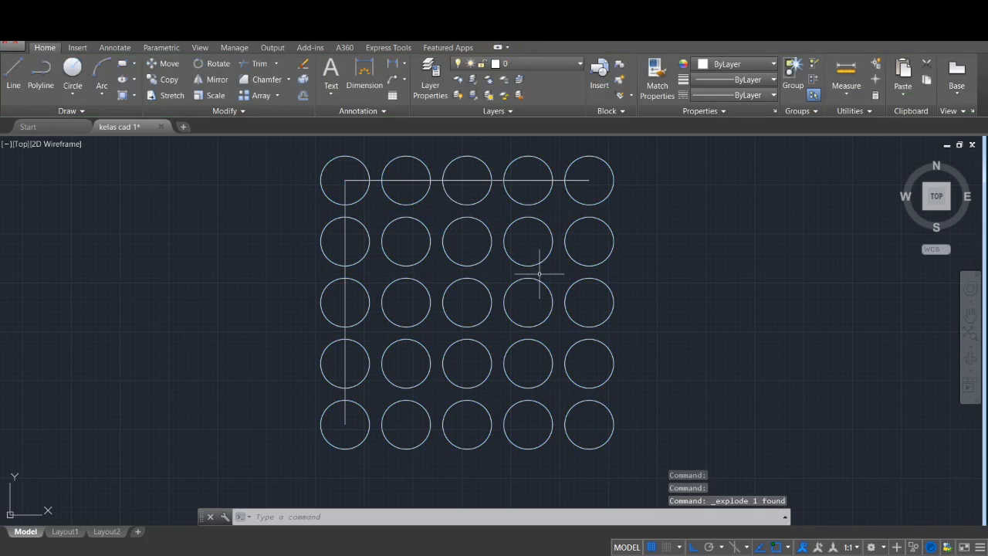
left_click(545, 223)
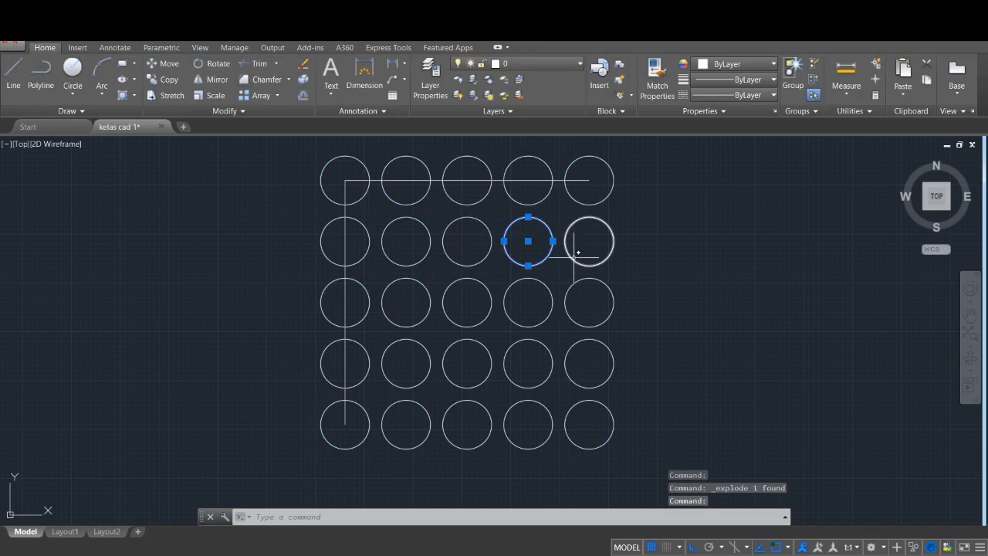
key("Escape")
Undo the explode and the preceding array edits
key("ctrl+z")
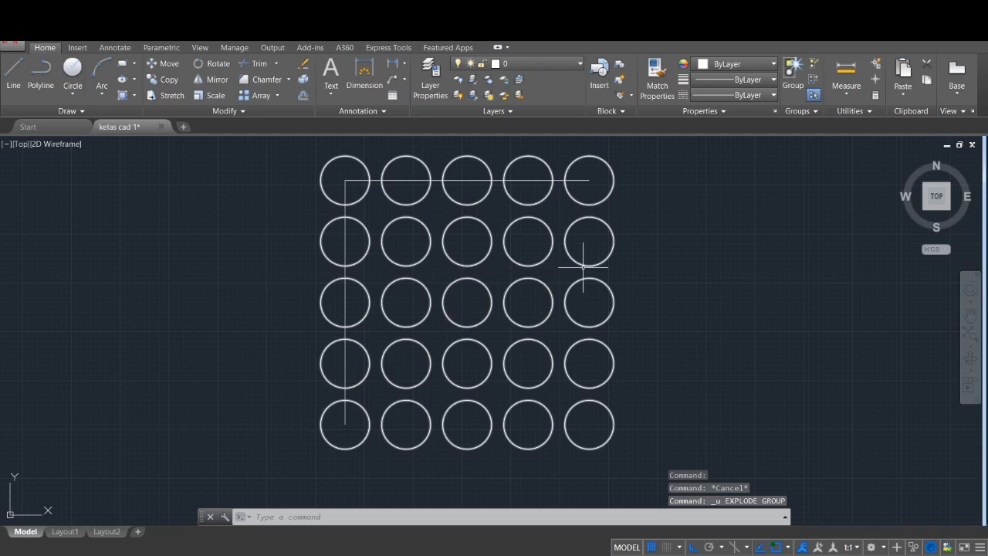
key("ctrl+z")
left_click(548, 225)
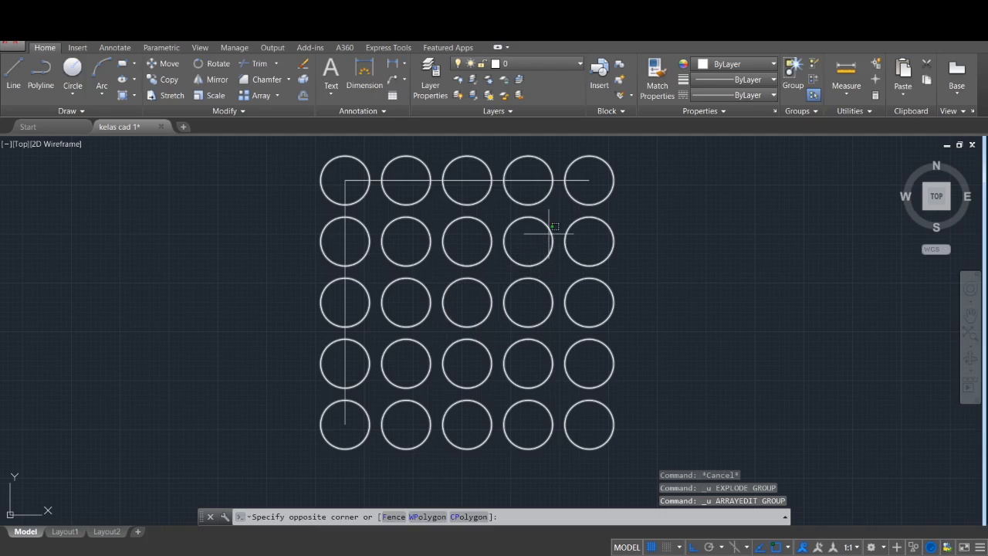
left_click(557, 227)
left_click(569, 240)
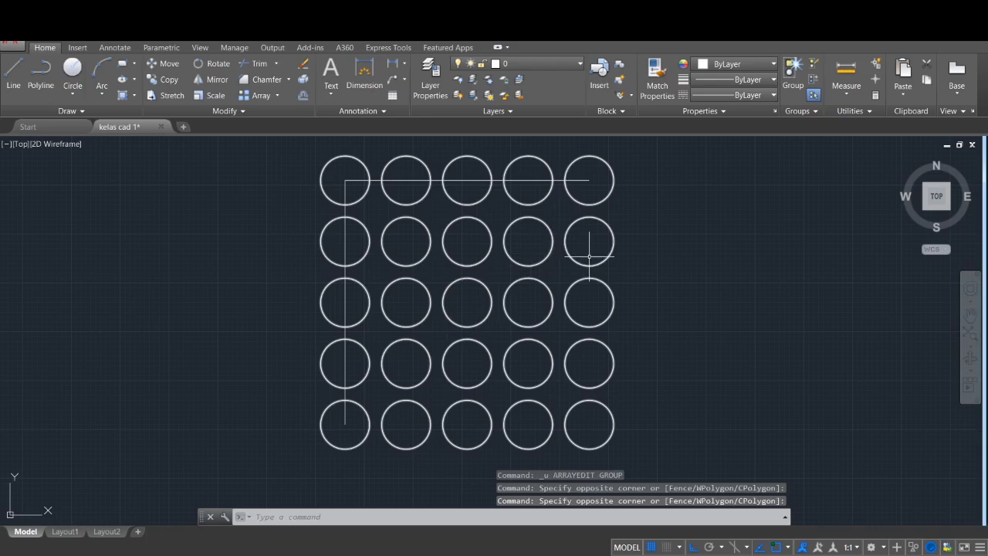
key("ctrl+z")
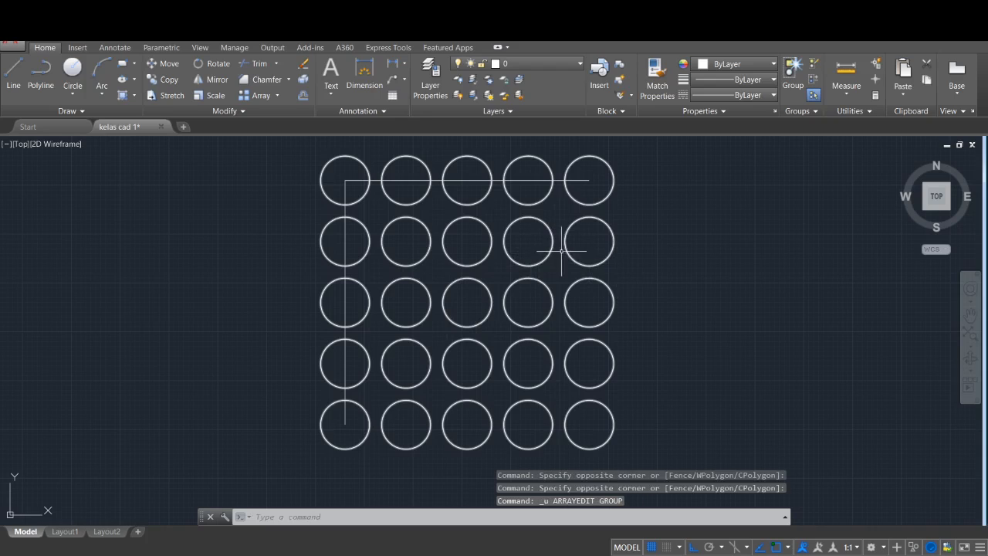
Select the rectangular array and explode it into individual circles
left_click(569, 227)
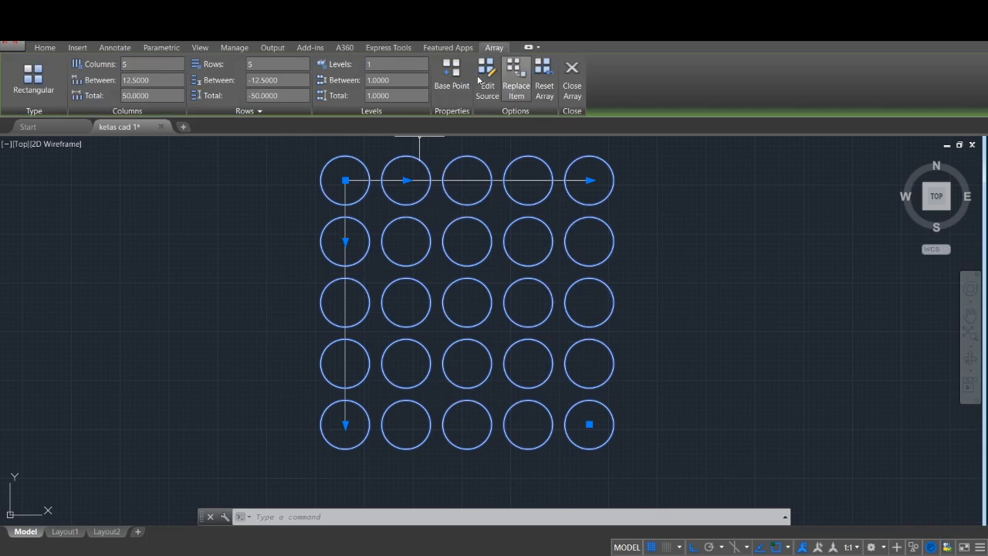
left_click(45, 47)
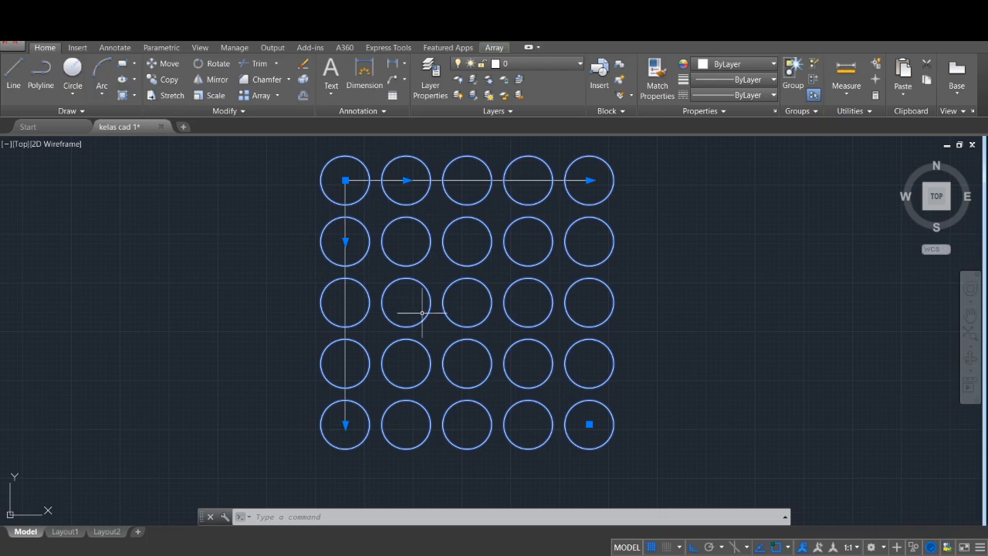
left_click(302, 79)
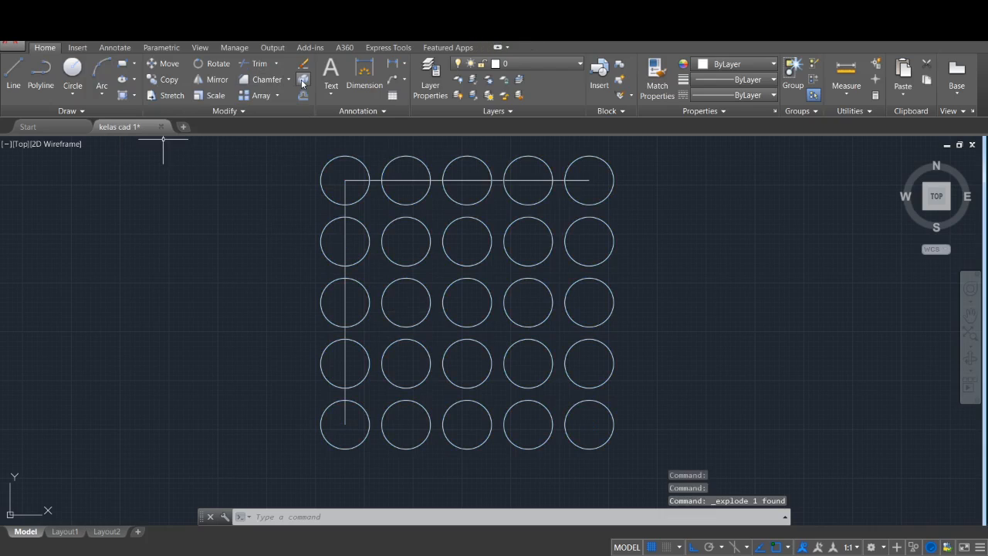
Erase the centre circle and the three middle circles of the second column from the grid
left_click(471, 279)
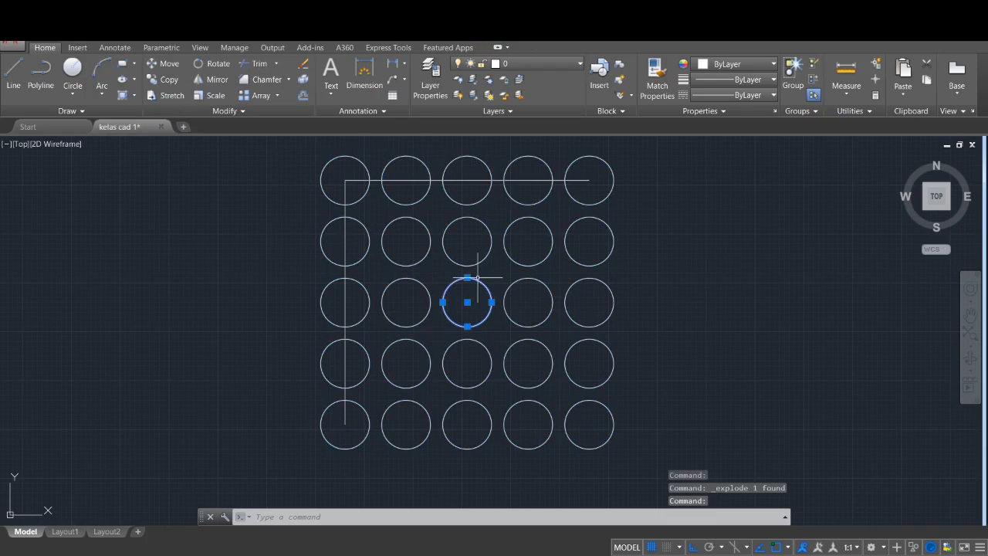
left_click(417, 279)
left_click(421, 261)
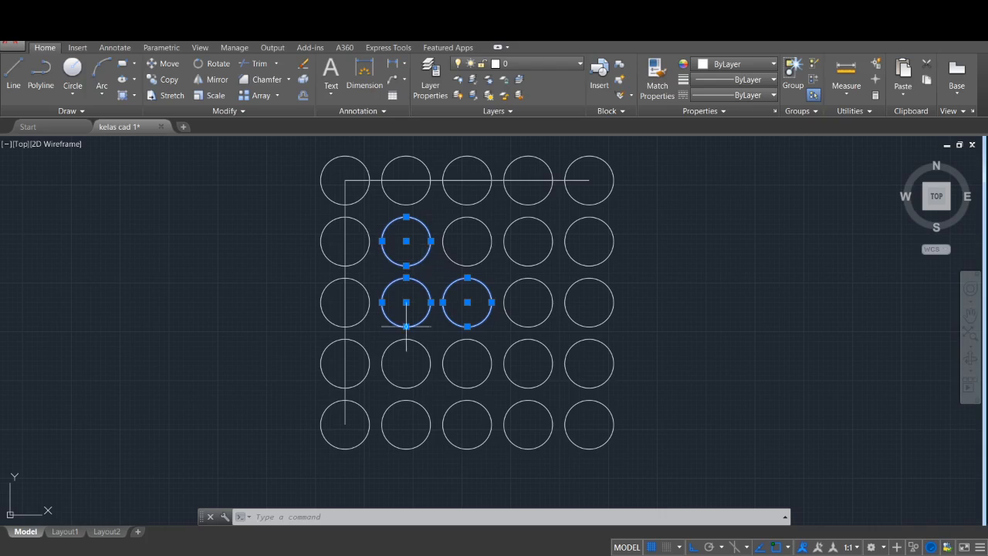
left_click(405, 387)
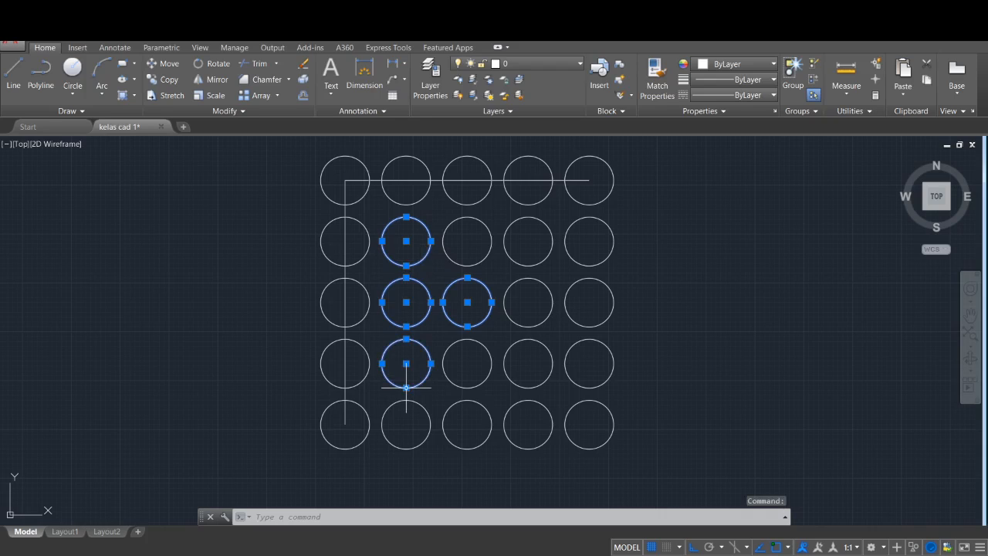
key("Delete")
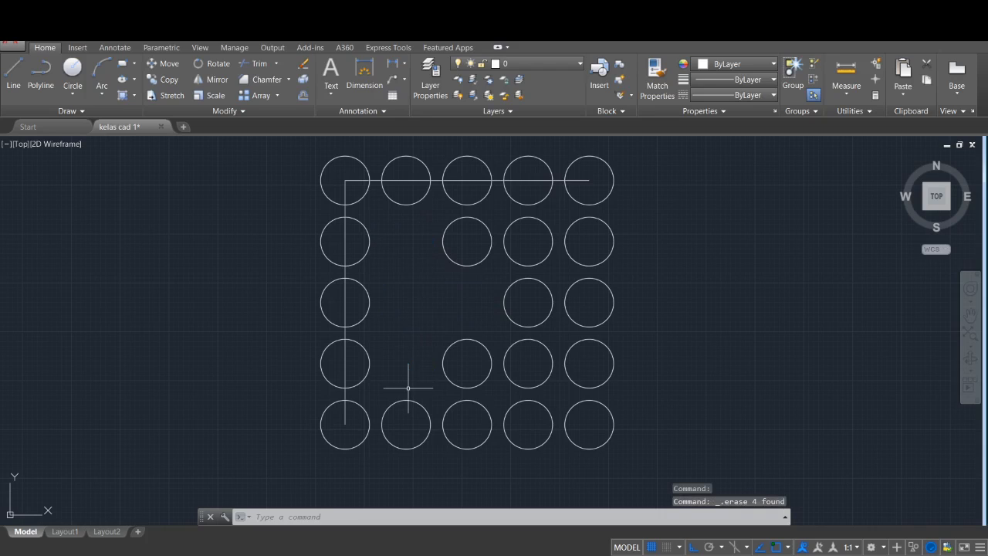
Draw a circle with a radius of about 30.25 in the empty area to the right of the circle grid
scroll(567, 352, "down", 5)
scroll(598, 346, "up", 2)
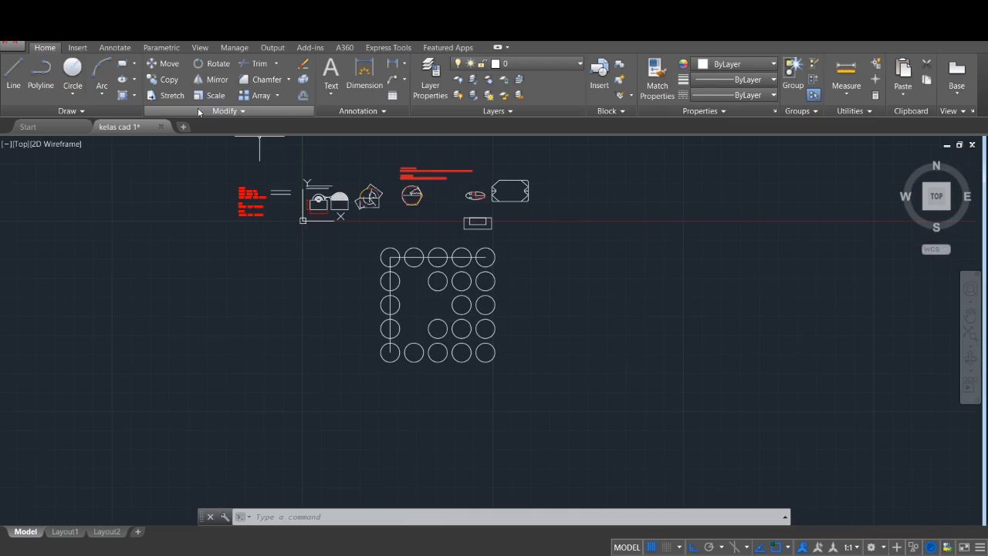
left_click(276, 95)
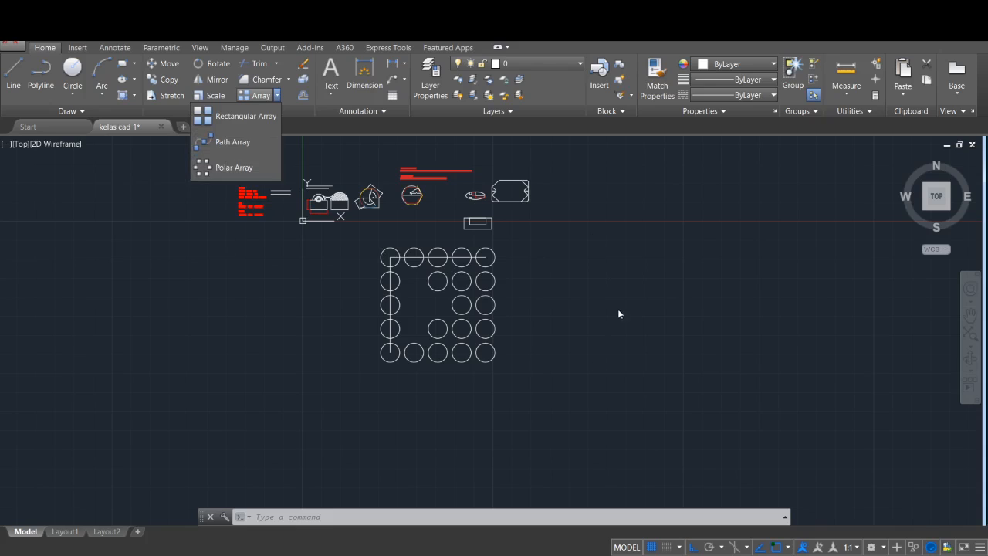
left_click(637, 292)
type("c")
key("Return")
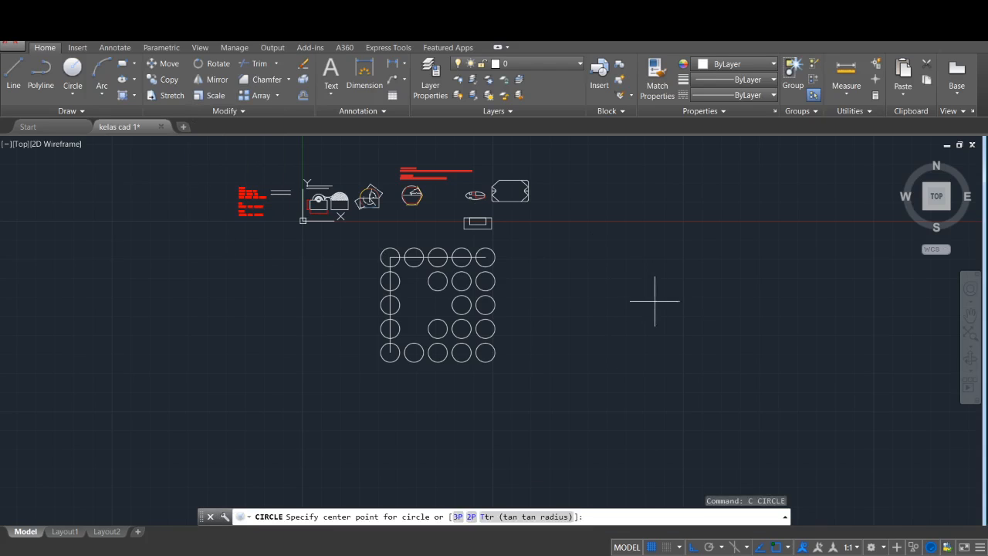
left_click(655, 301)
left_click(711, 311)
key("Escape")
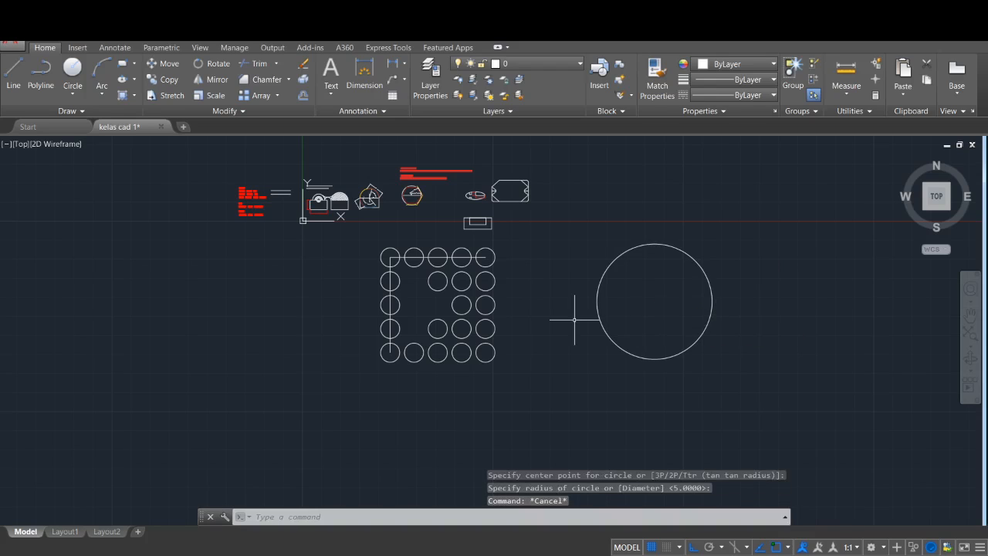
type("c")
key("Return")
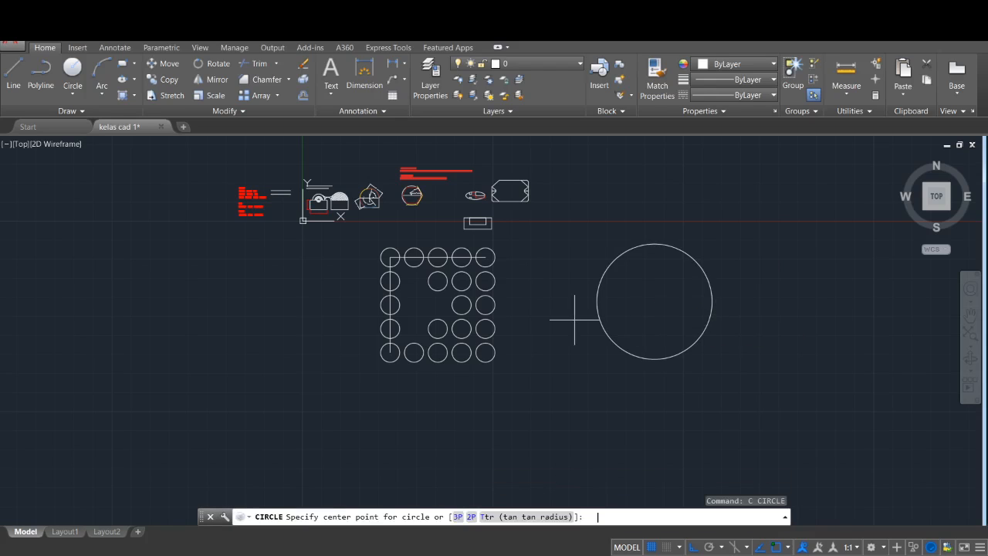
left_click(654, 242)
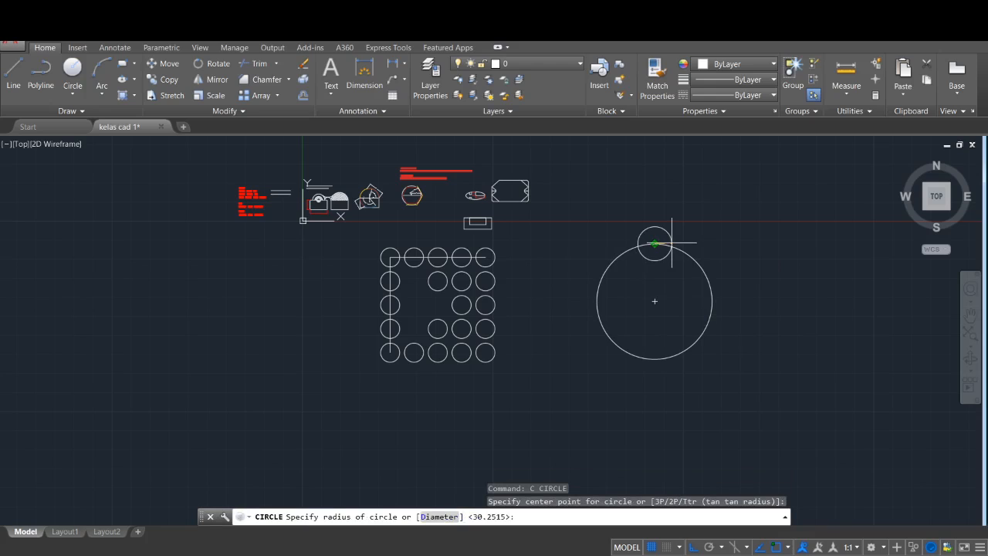
left_click(654, 242)
key("Escape")
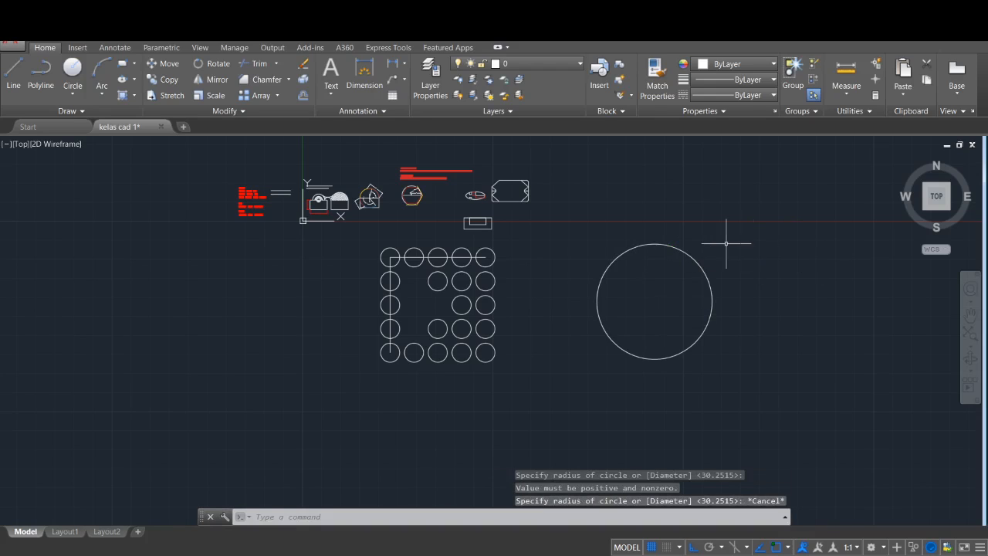
Draw a small circle centred on the top quadrant point of the large circle
type("c")
key("Return")
left_click(655, 243)
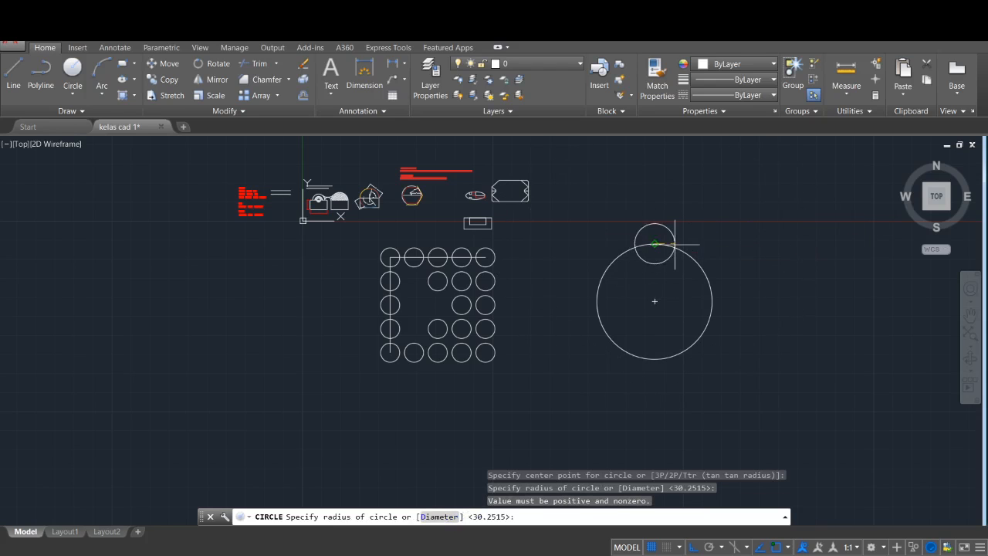
key("Escape")
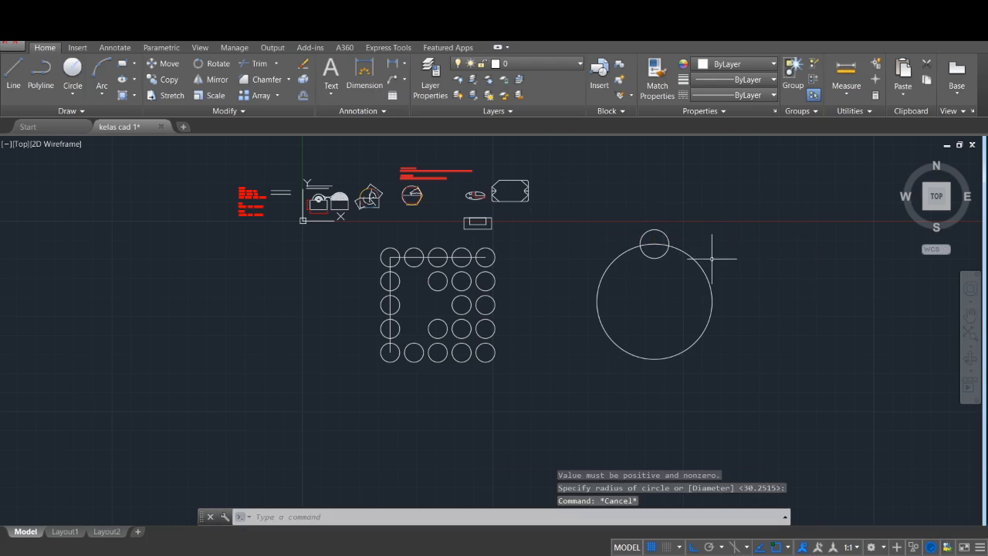
Create a polar array of the small circle around the centre point of the large circle
scroll(673, 260, "up", 2)
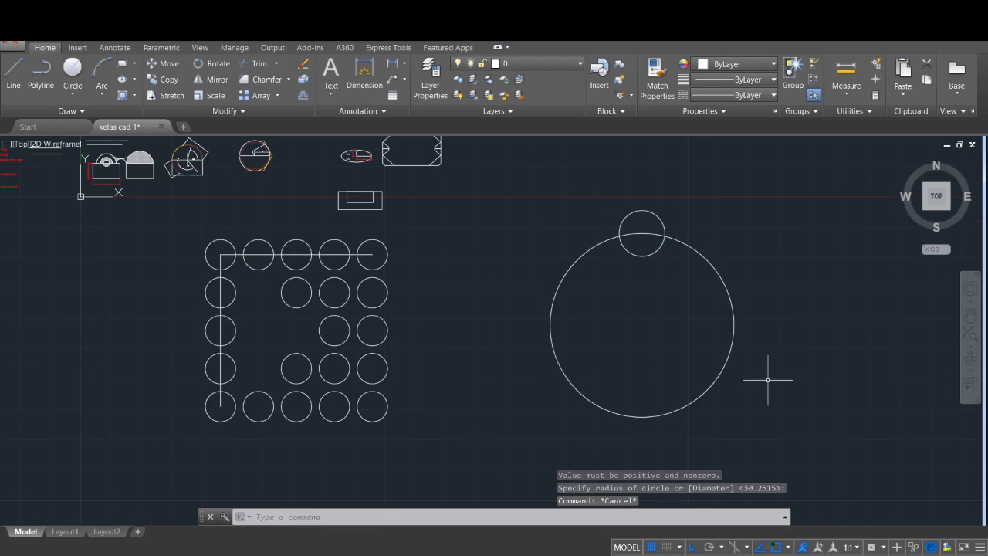
left_click(590, 244)
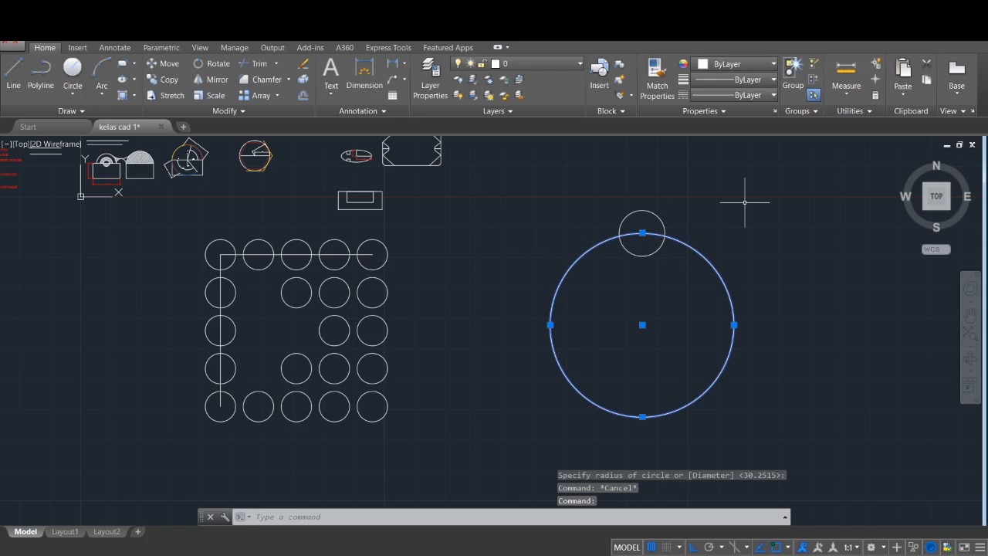
key("Escape")
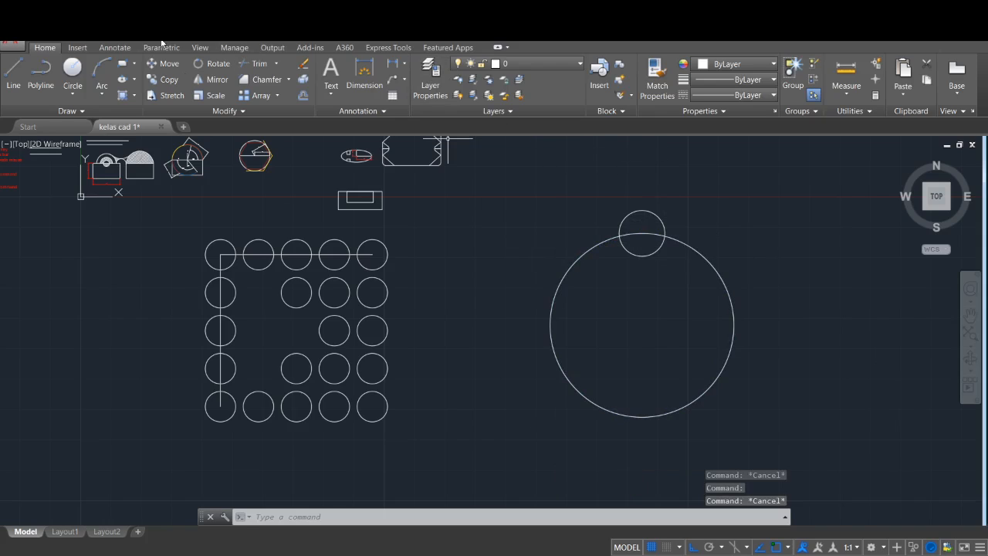
left_click(277, 95)
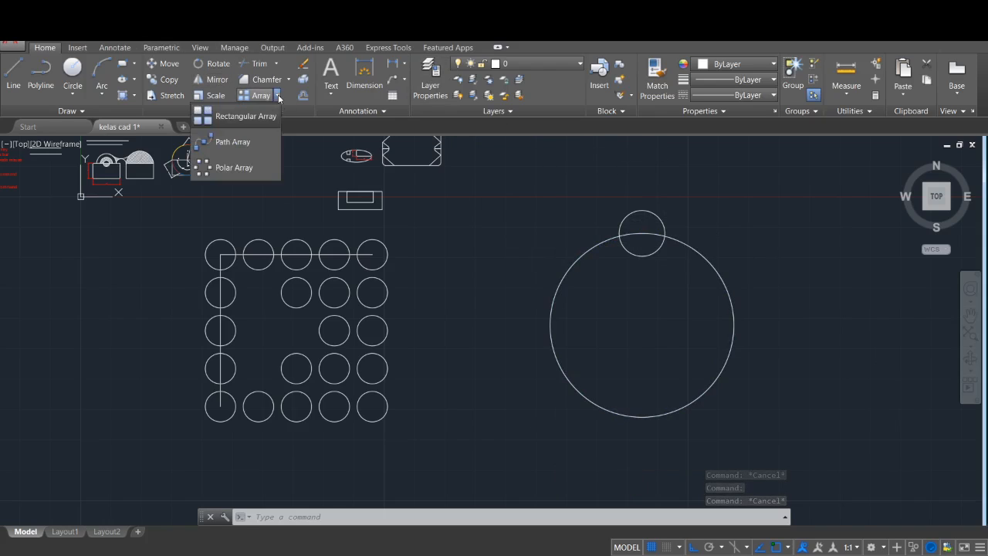
left_click(260, 173)
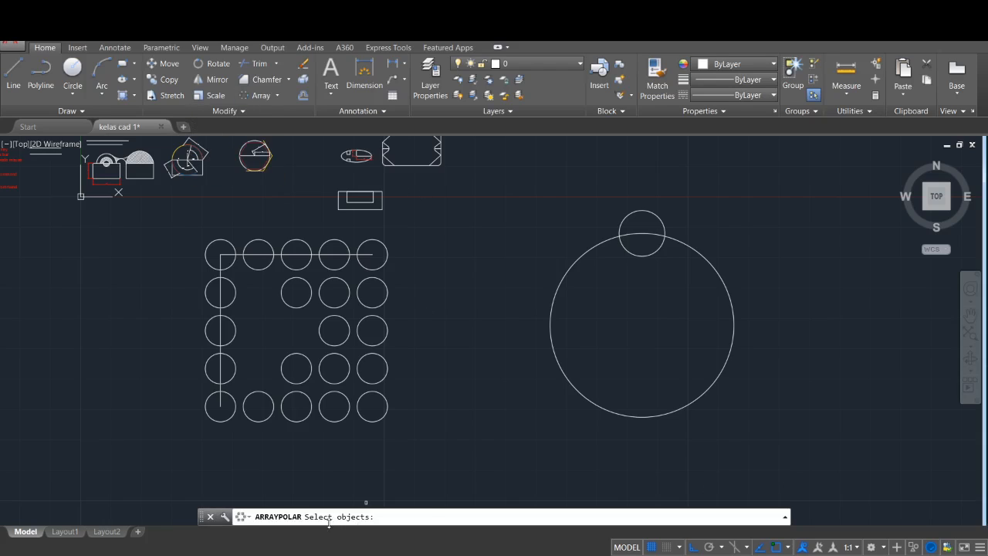
left_click(648, 210)
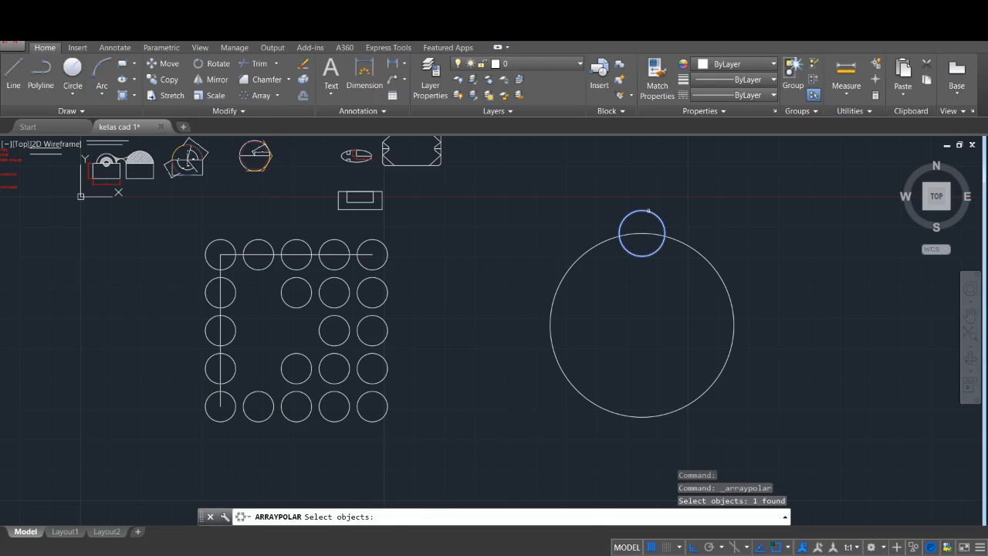
key("Return")
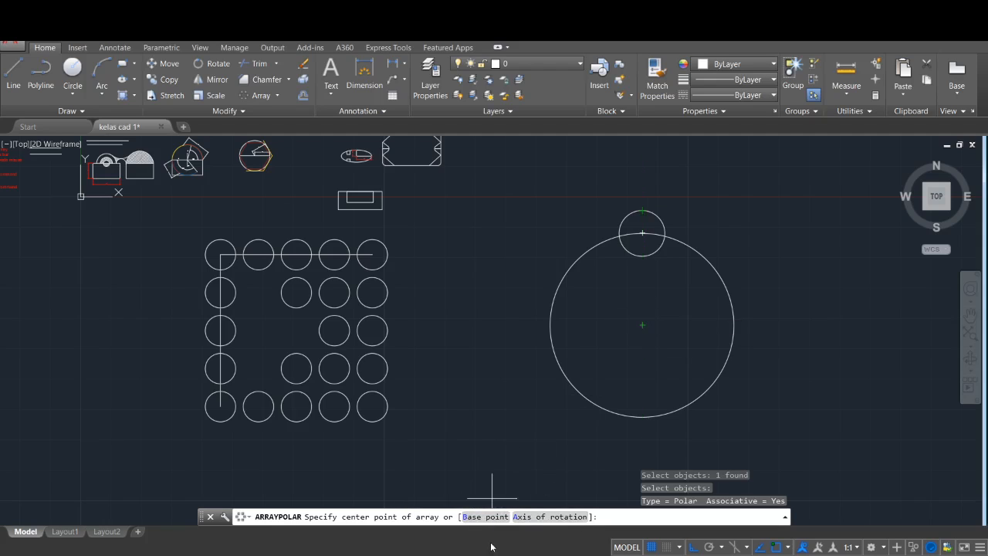
left_click(642, 324)
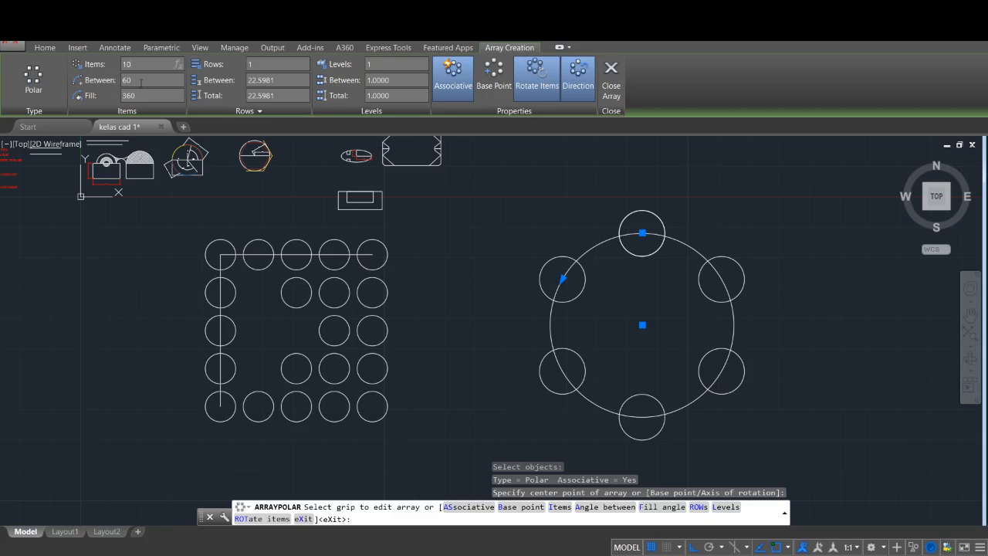
Set the polar array to 10 items, with an angle of 30 degrees between them
key("Return")
key("Return")
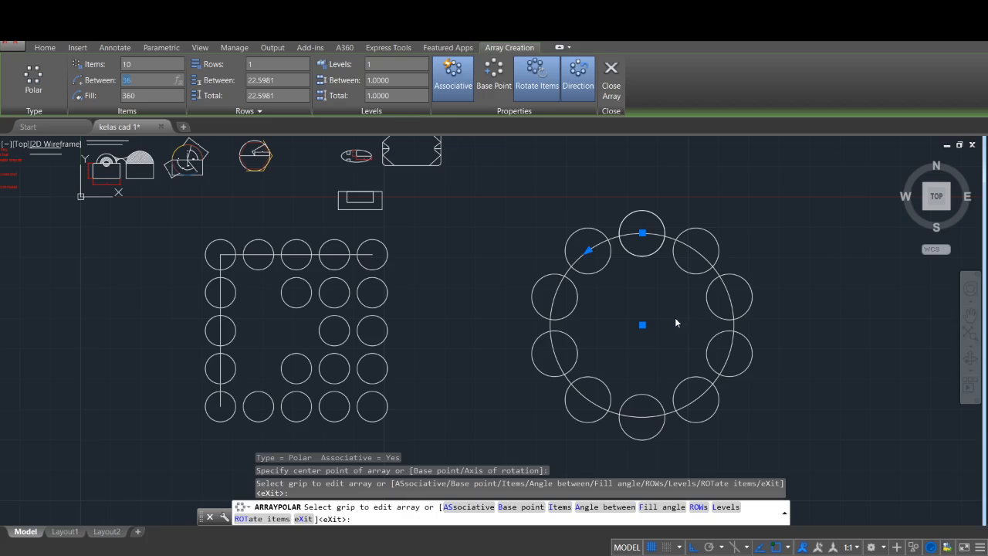
left_click(139, 94)
type("30")
key("Return")
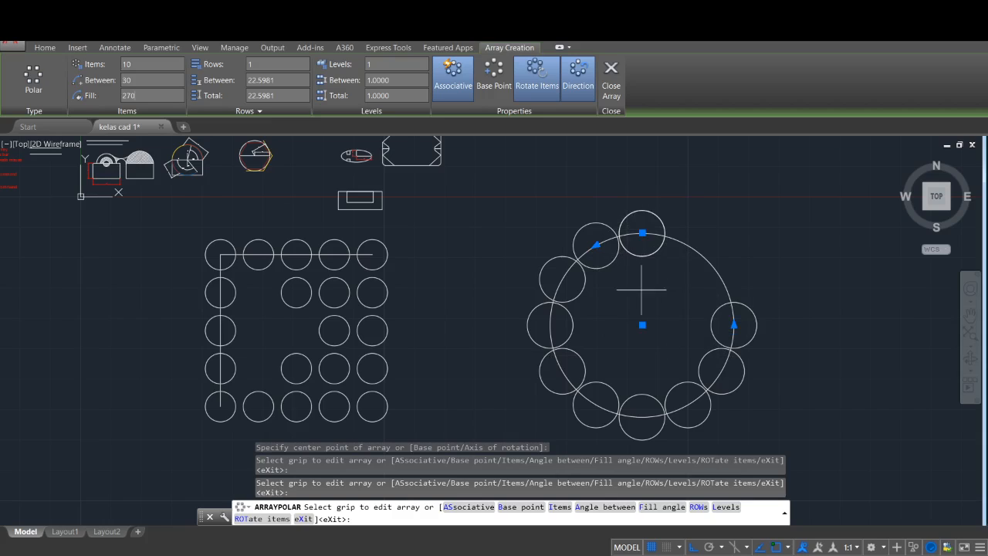
Try fill angles of 180 and 90 degrees for the polar array
left_click(151, 94)
type("1802")
key("Return")
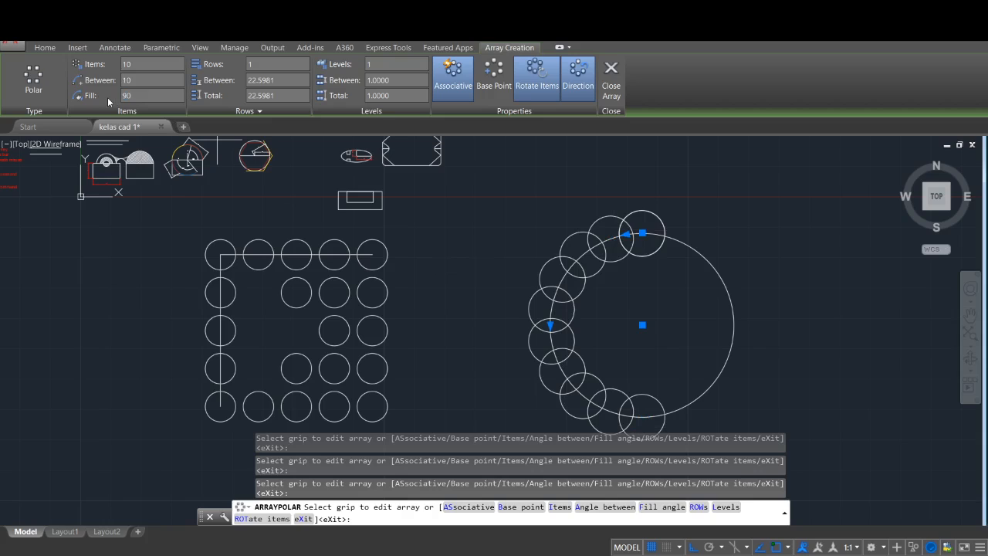
left_click(155, 95)
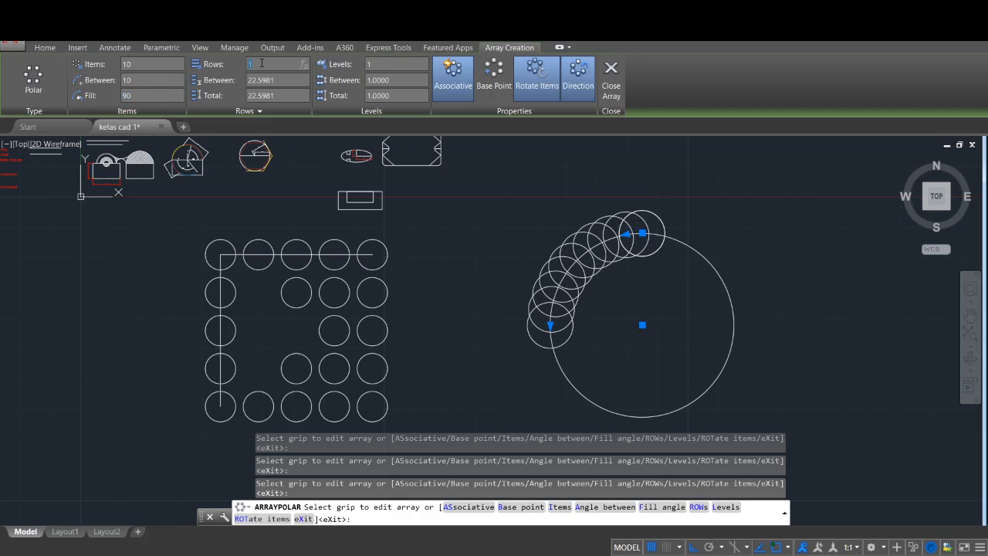
Set the polar array to 2 rows and use its outer row grip to bring the row count to 1
key("Return")
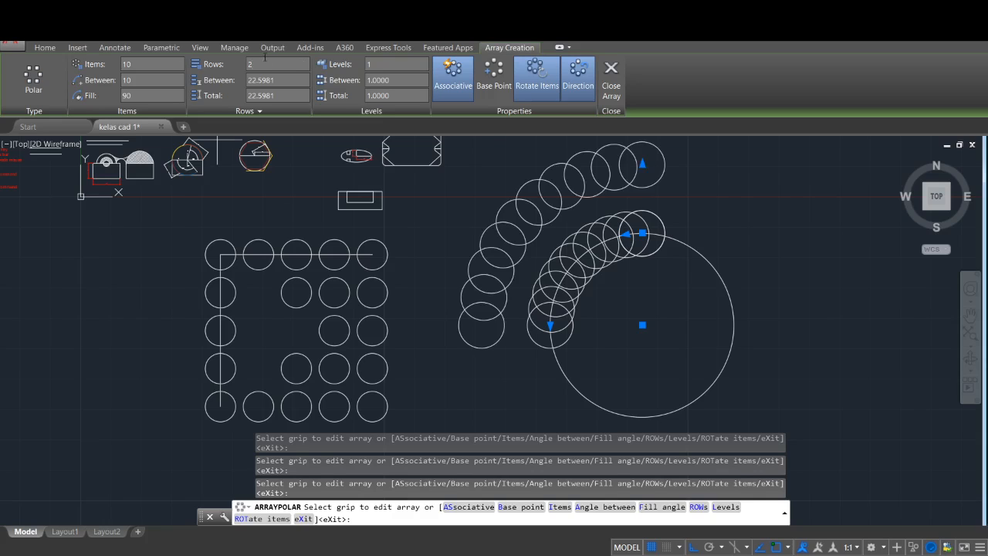
left_click(642, 164)
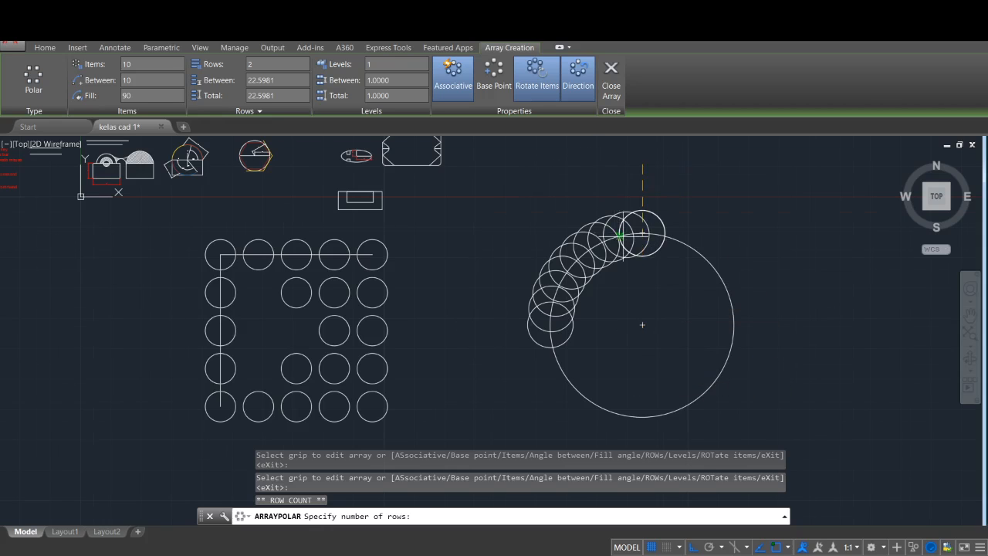
scroll(629, 233, "down", 2)
scroll(690, 298, "down", 2)
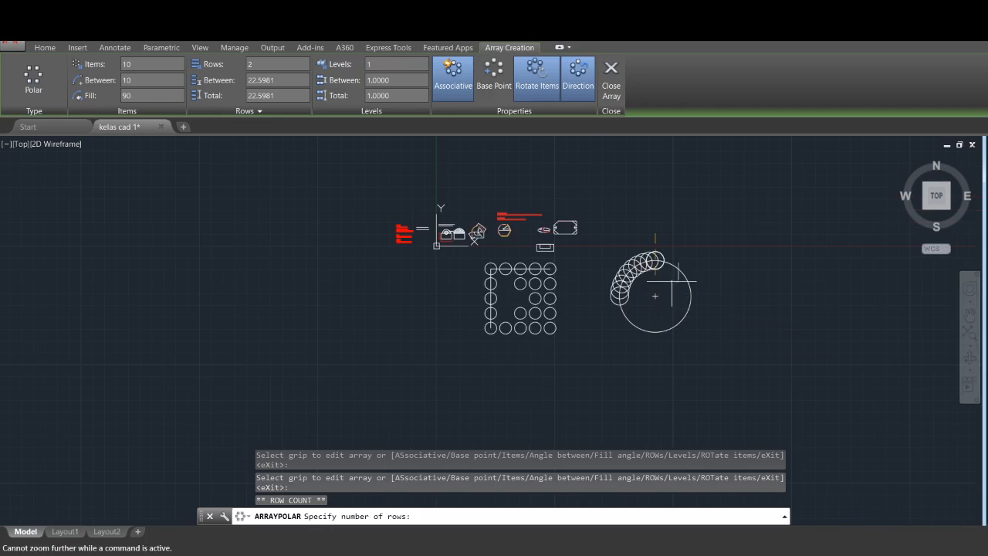
left_click(662, 298)
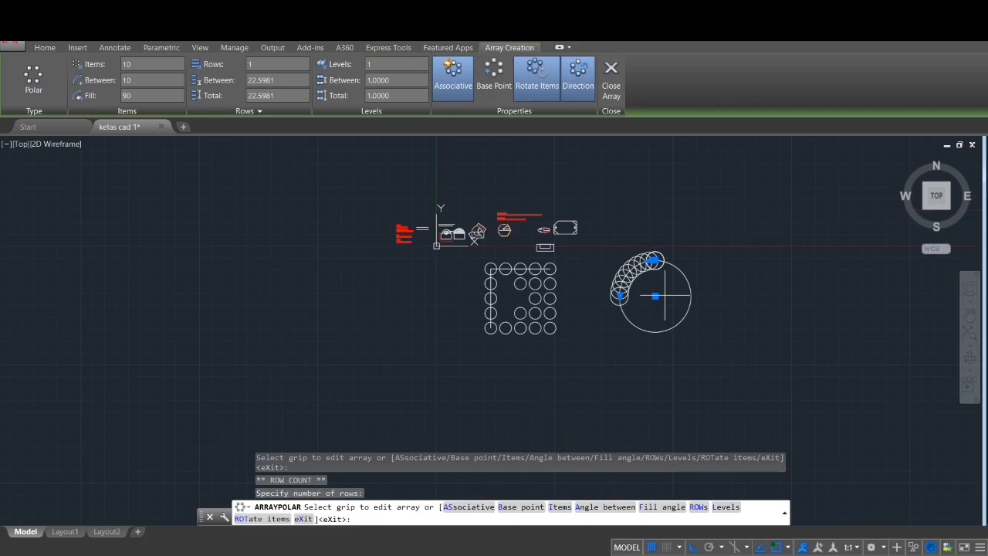
Increase the polar array's row count to 2 and finally to 3
scroll(664, 295, "up", 4)
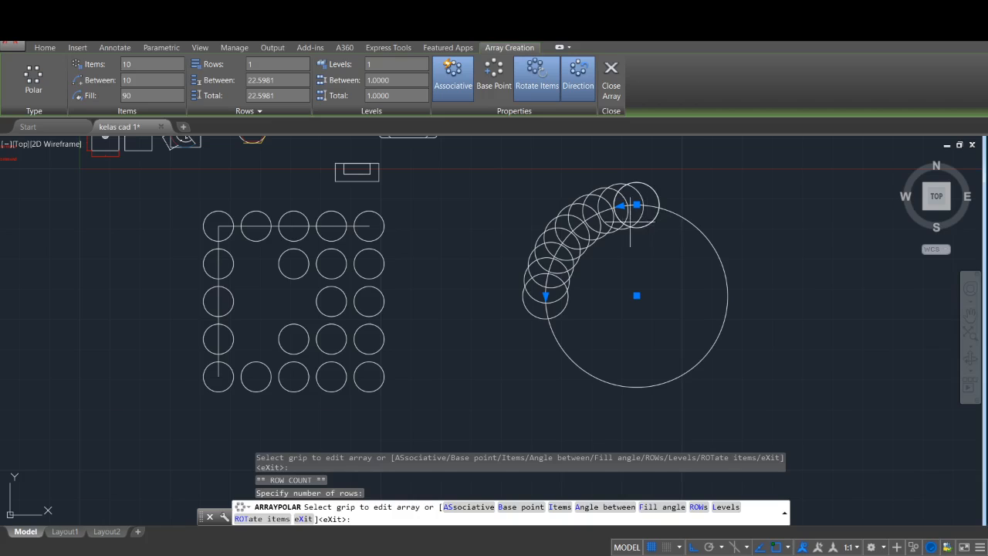
left_click(263, 66)
key("Return")
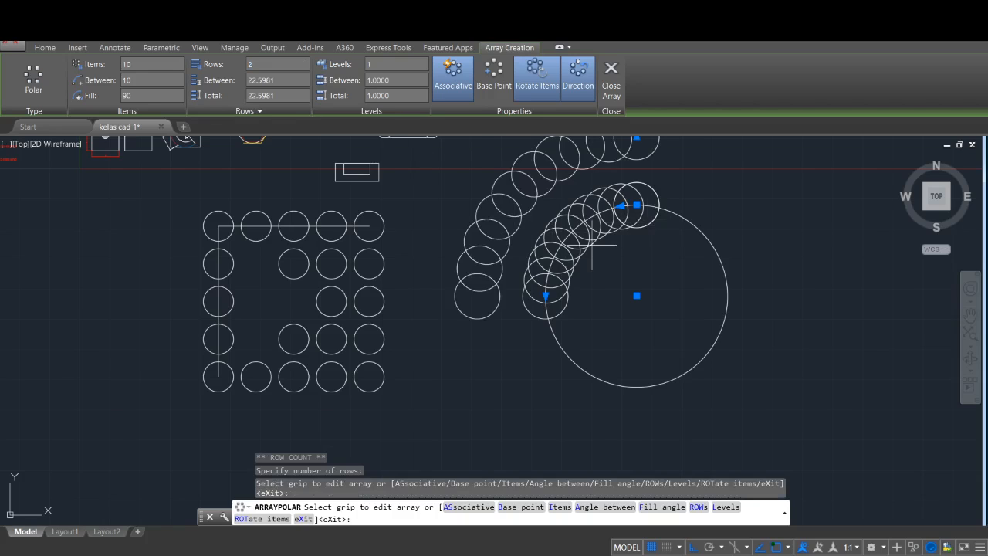
left_click(248, 65)
type("3")
key("Return")
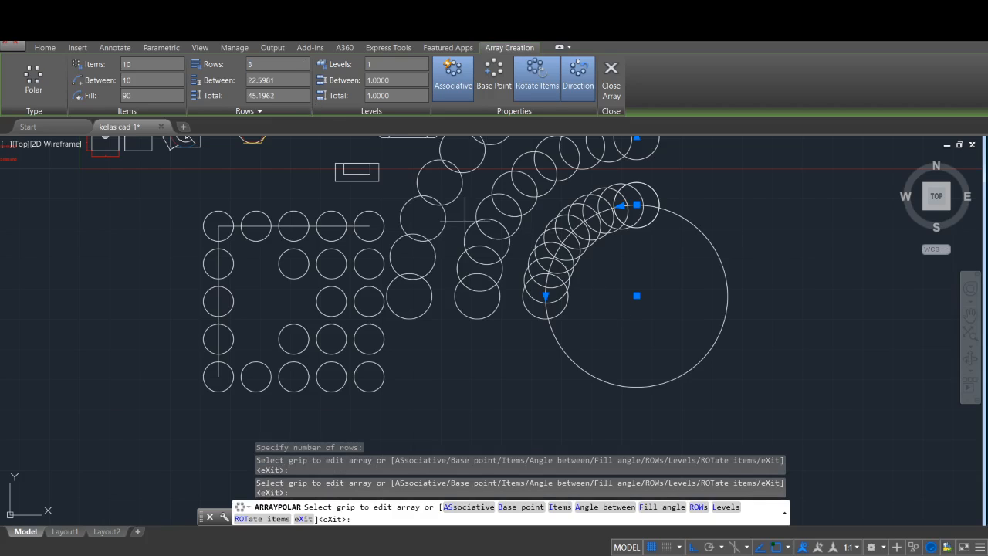
Set the polar array's fill angle to 360 degrees
scroll(662, 235, "down", 3)
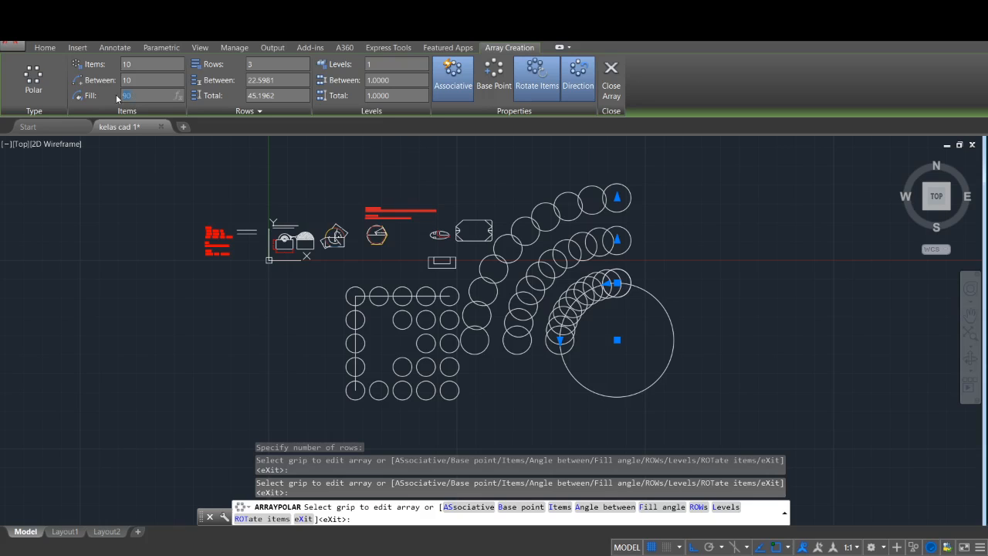
key("Return")
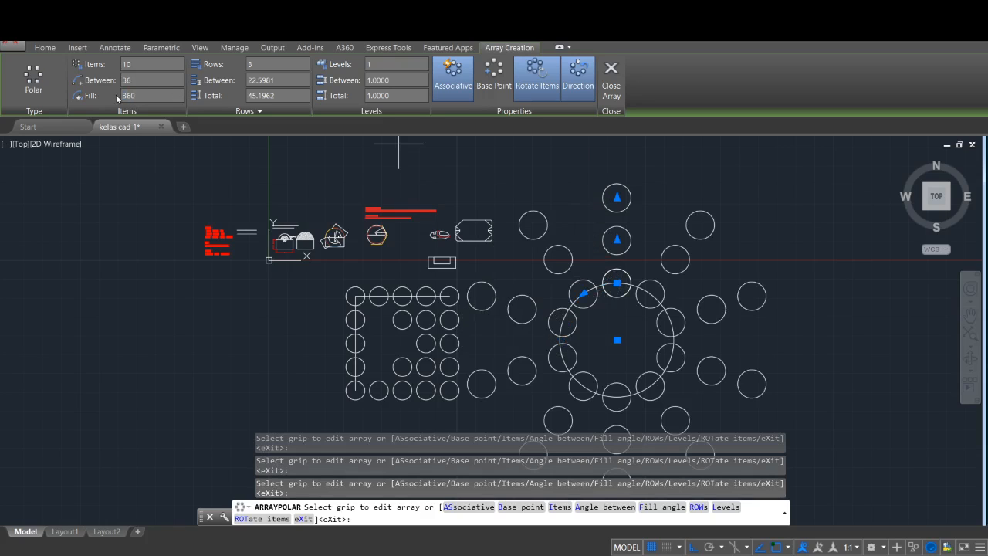
scroll(617, 324, "down", 3)
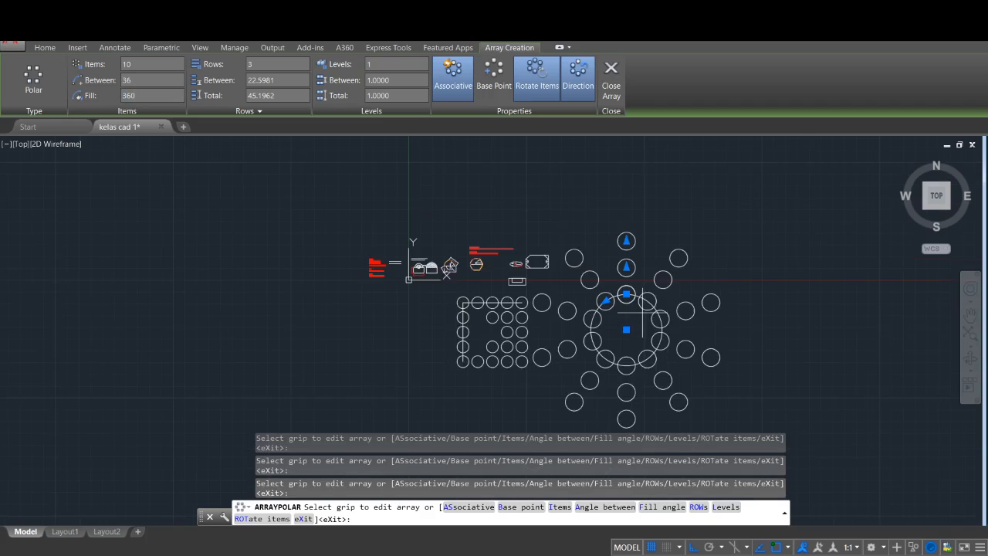
scroll(572, 273, "up", 1)
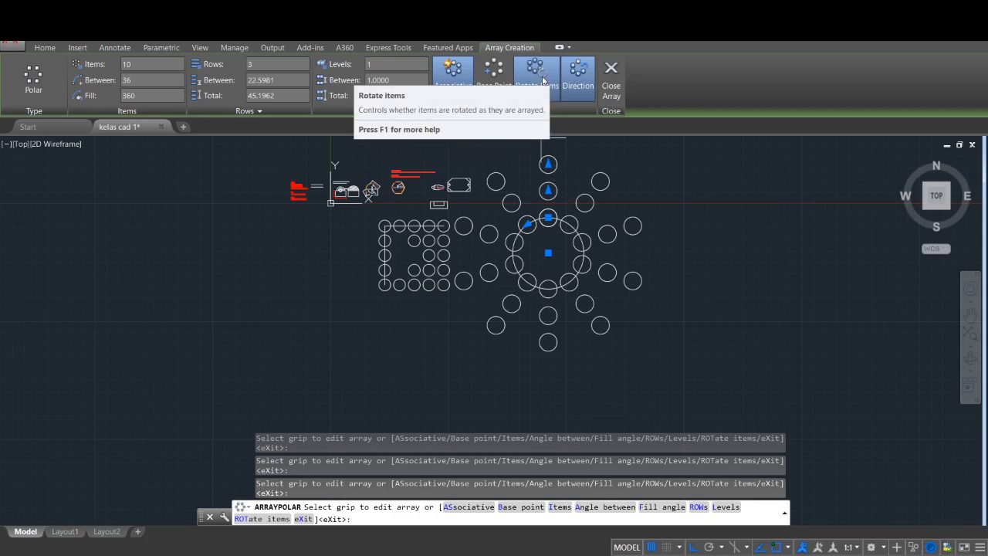
Switch the array's direction and item rotation off and back on, one after the other
left_click(585, 76)
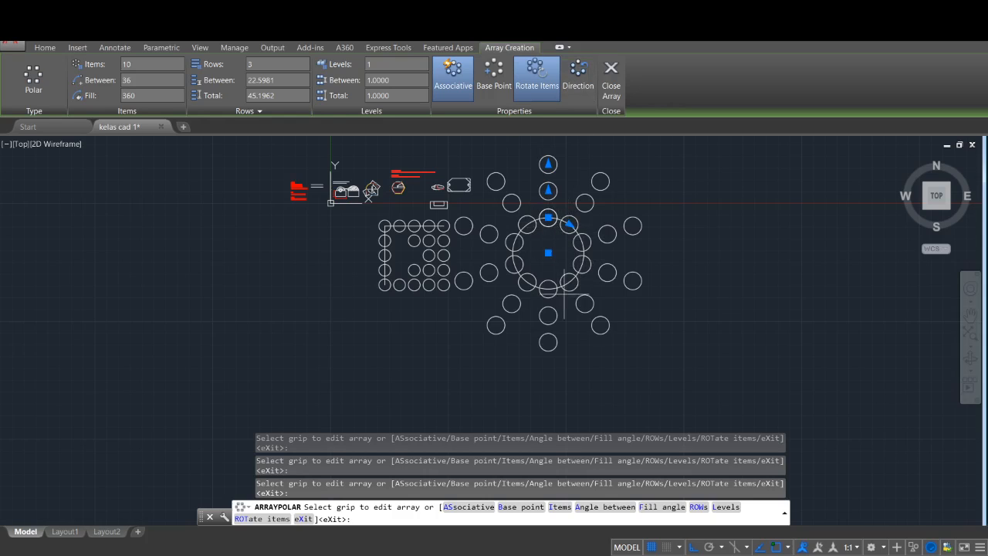
left_click(577, 86)
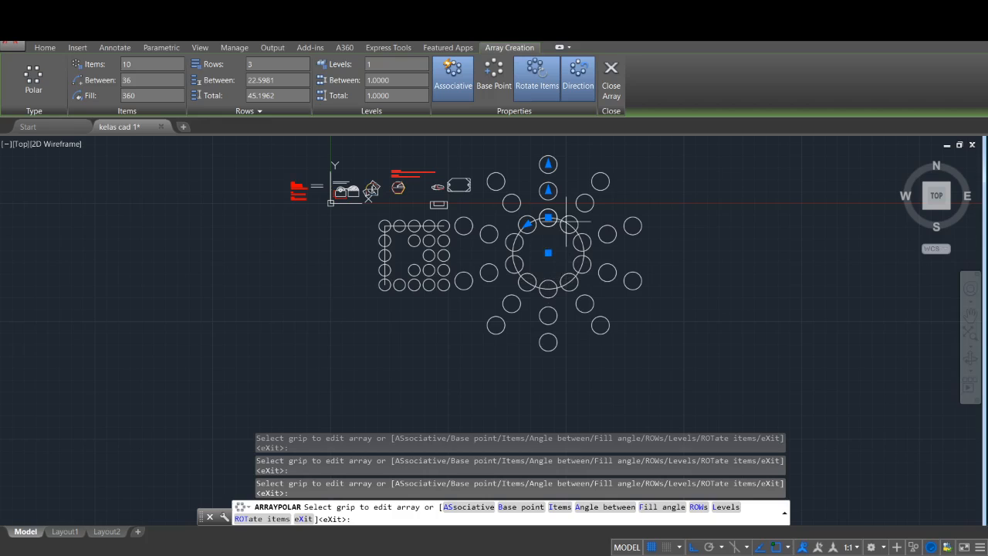
left_click(539, 86)
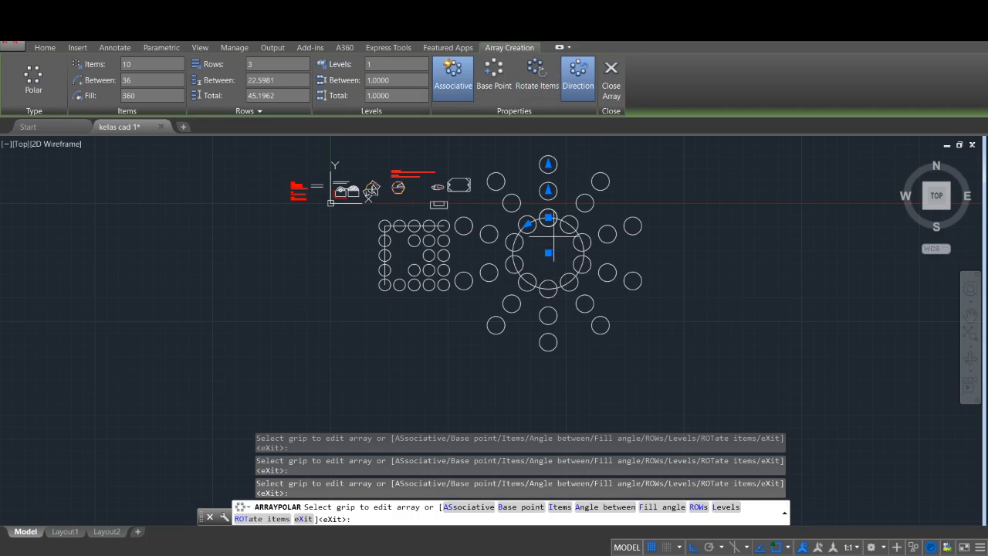
left_click(540, 83)
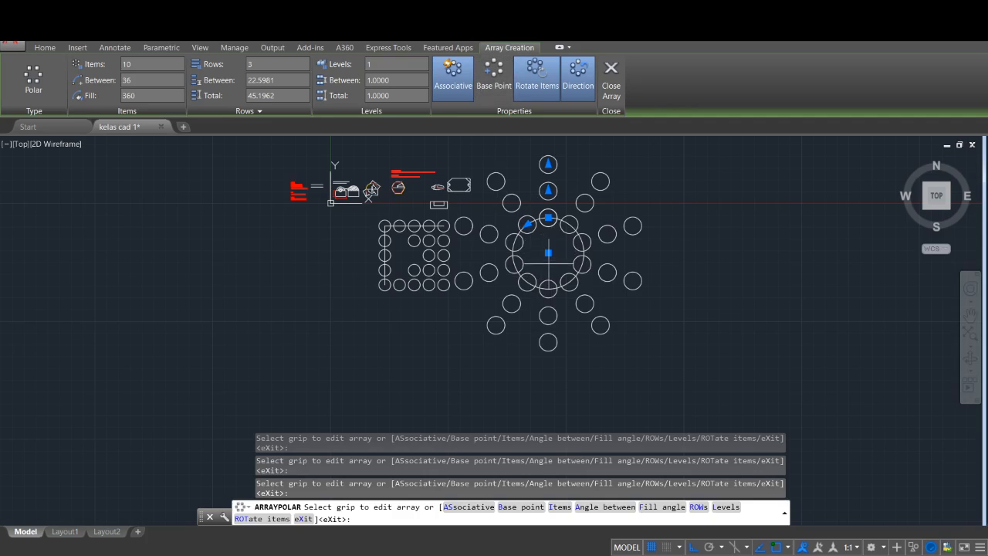
Relocate the polar array's base point to a spot inside the large circle, just below its centre
left_click(492, 71)
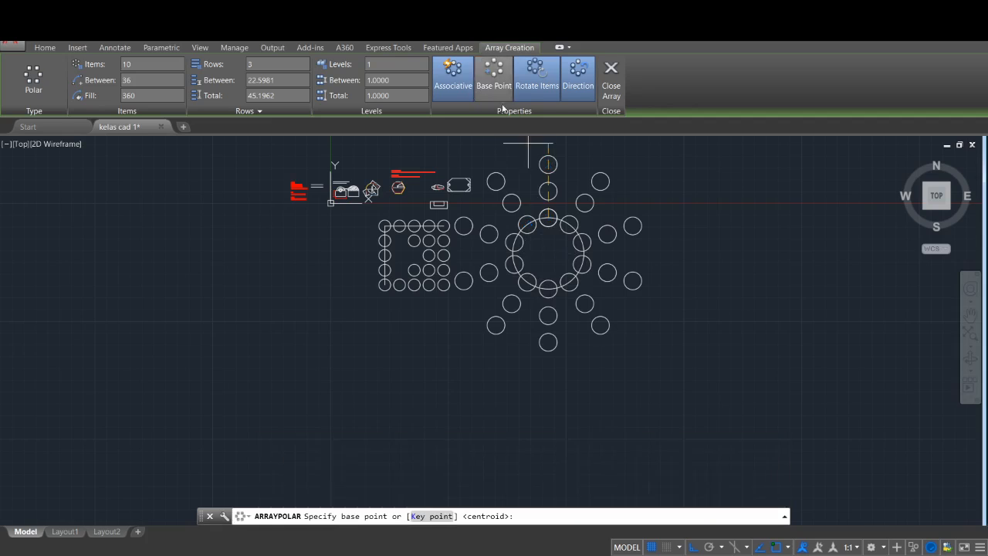
left_click(548, 266)
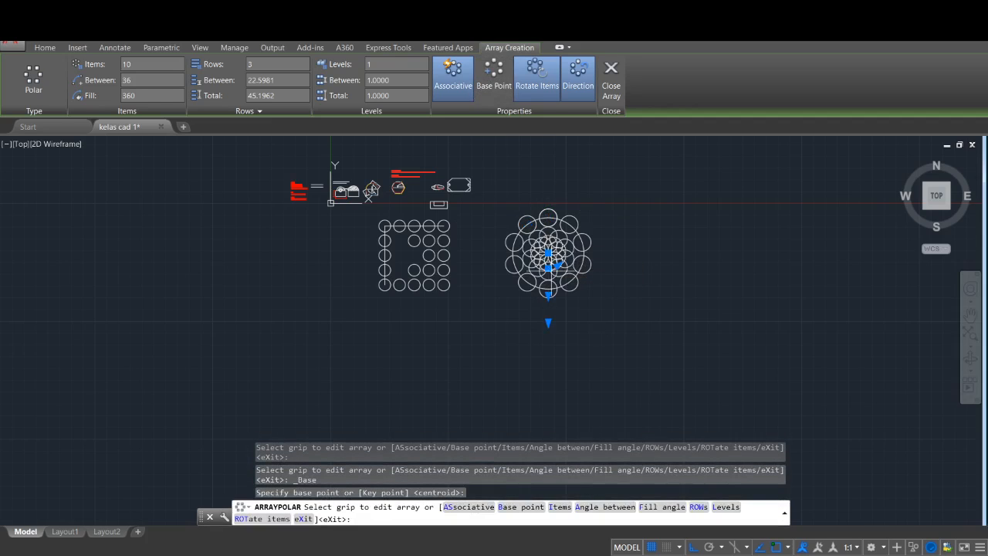
left_click(492, 71)
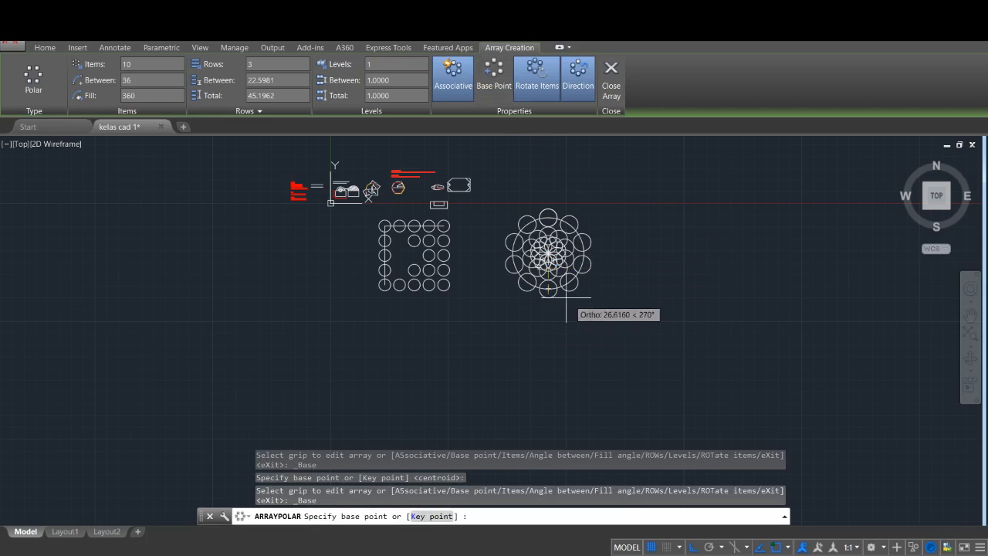
key("Escape")
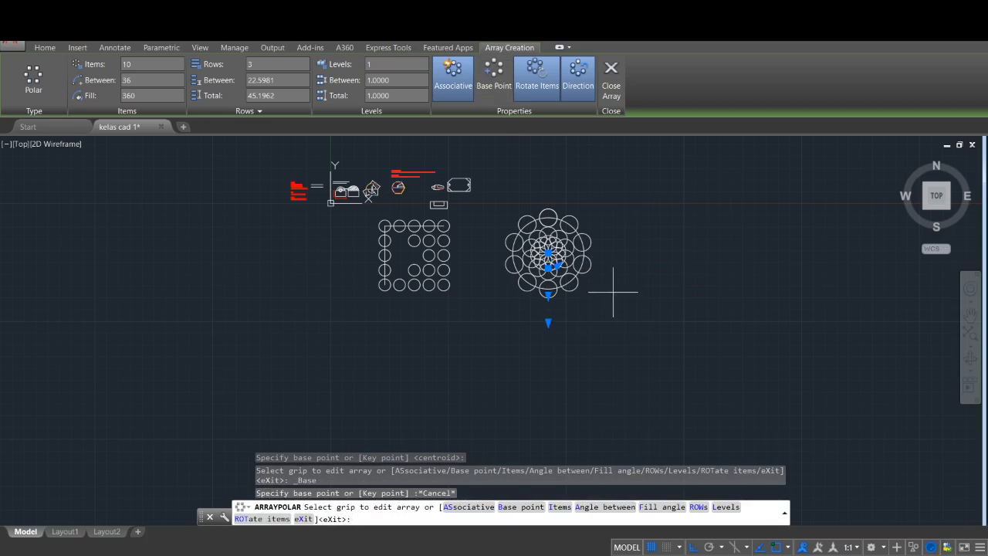
left_click(548, 296)
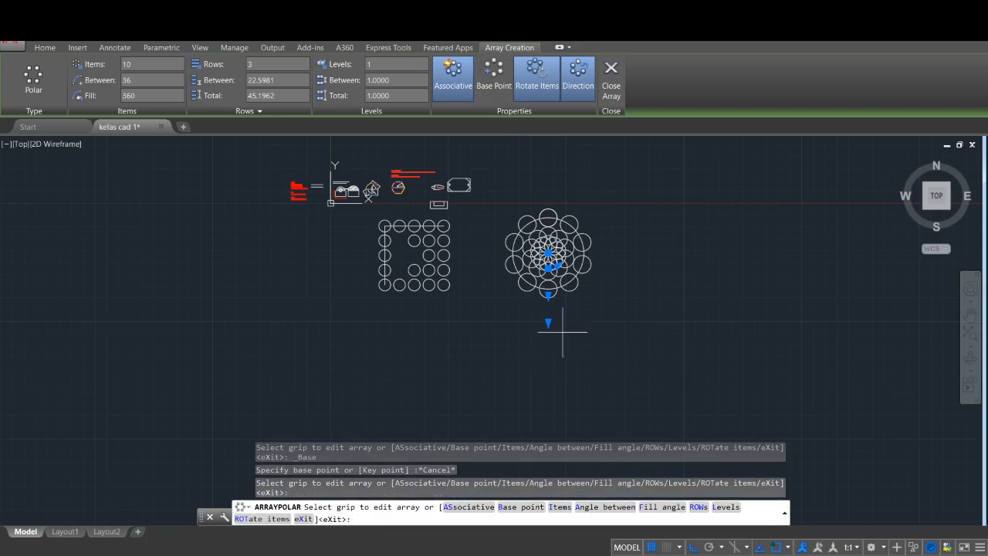
left_click(548, 321)
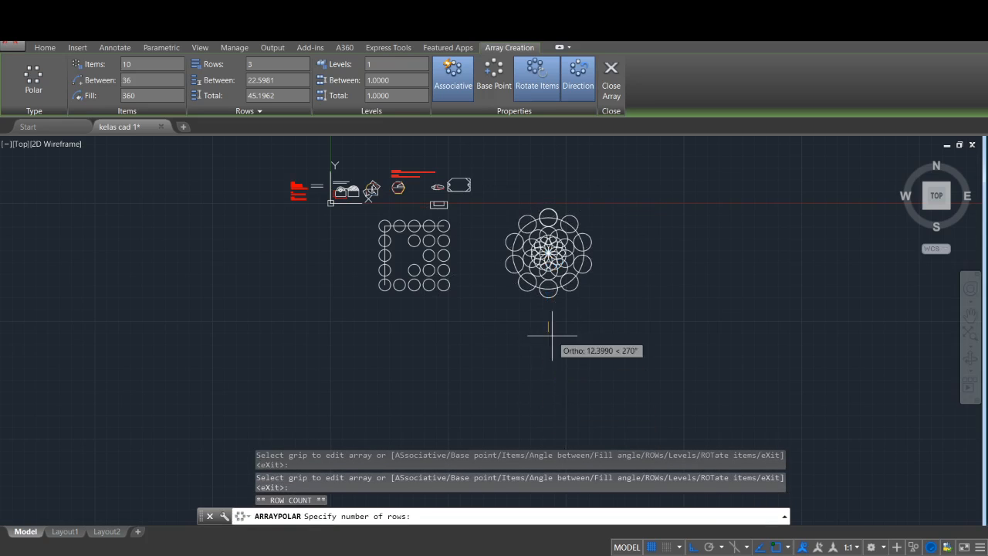
key("Escape")
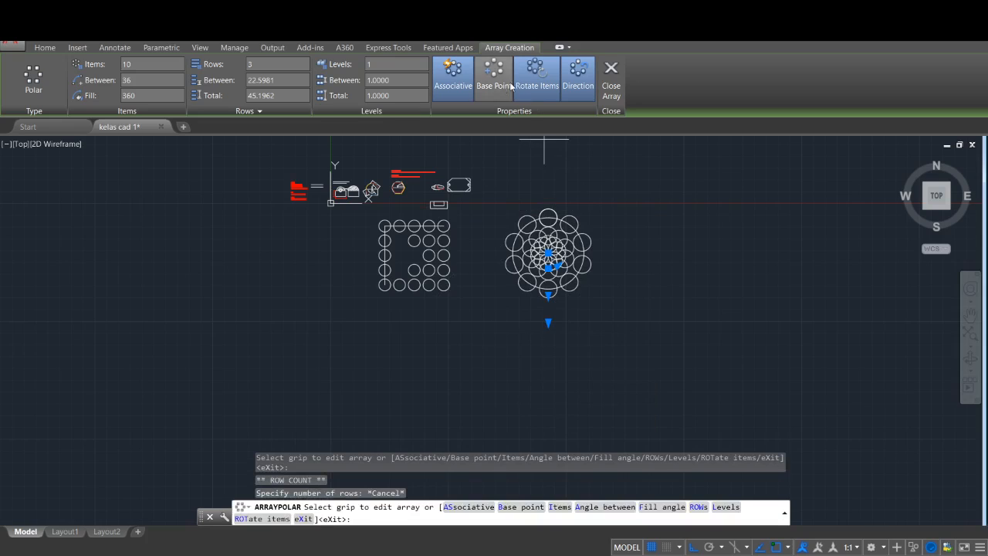
Try to undo the polar array's base point change
key("ctrl+z")
key("ctrl+z")
key("ctrl+z")
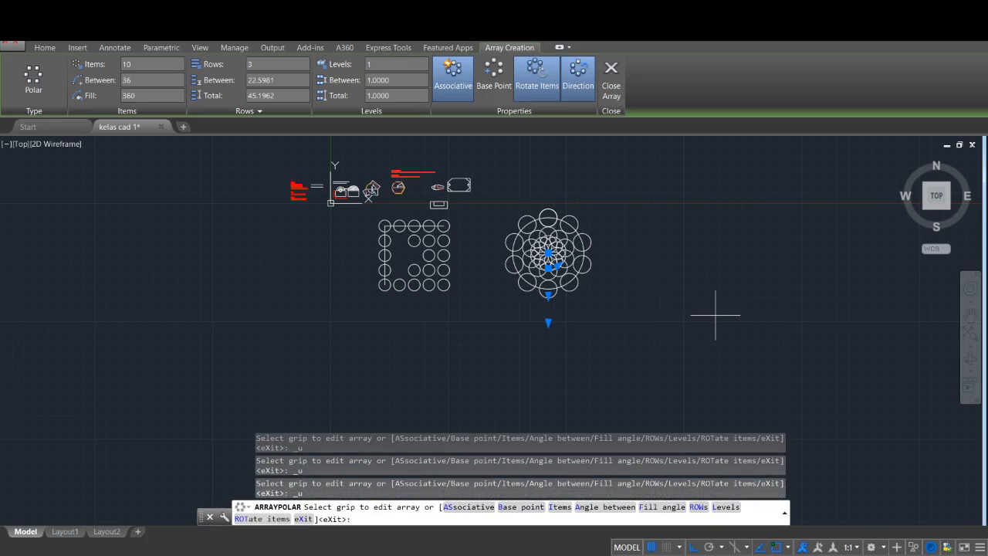
End the polar array command and examine the overlapping circles around its centre
key("Escape")
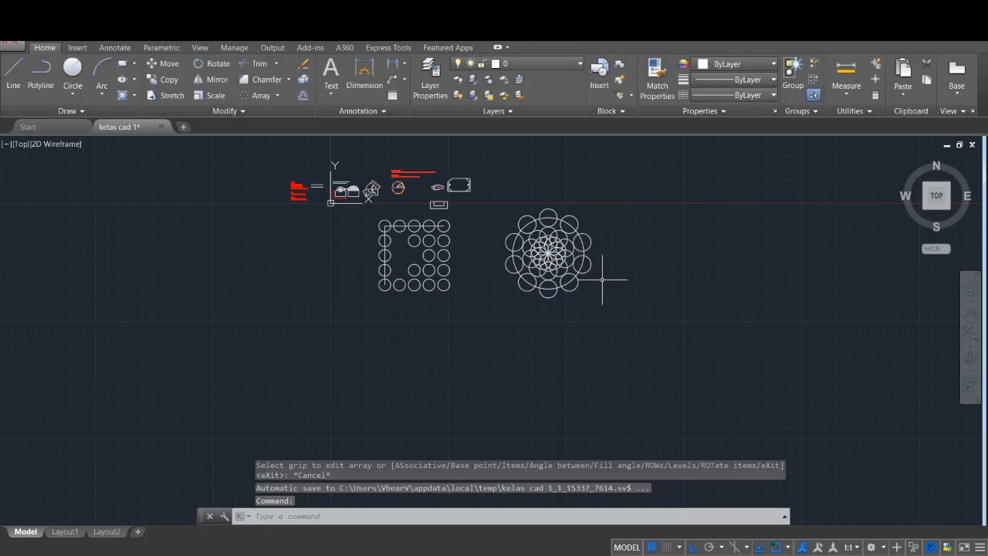
scroll(584, 281, "up", 2)
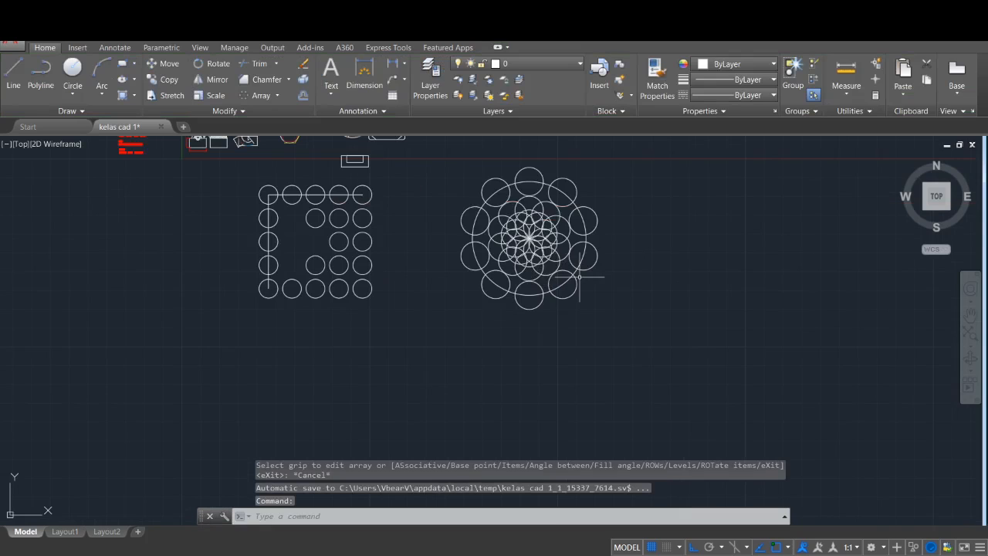
scroll(525, 263, "up", 4)
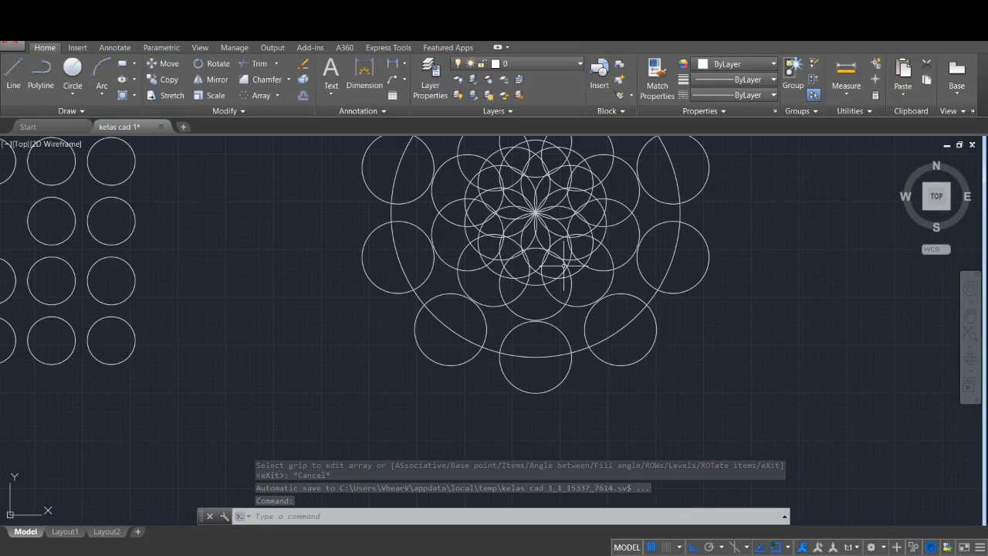
scroll(554, 231, "up", 2)
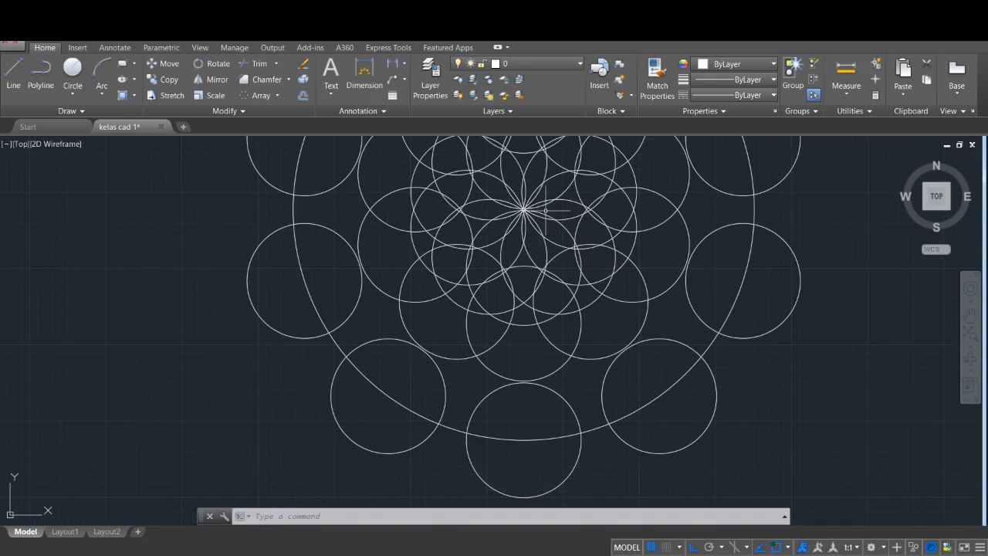
scroll(538, 245, "down", 6)
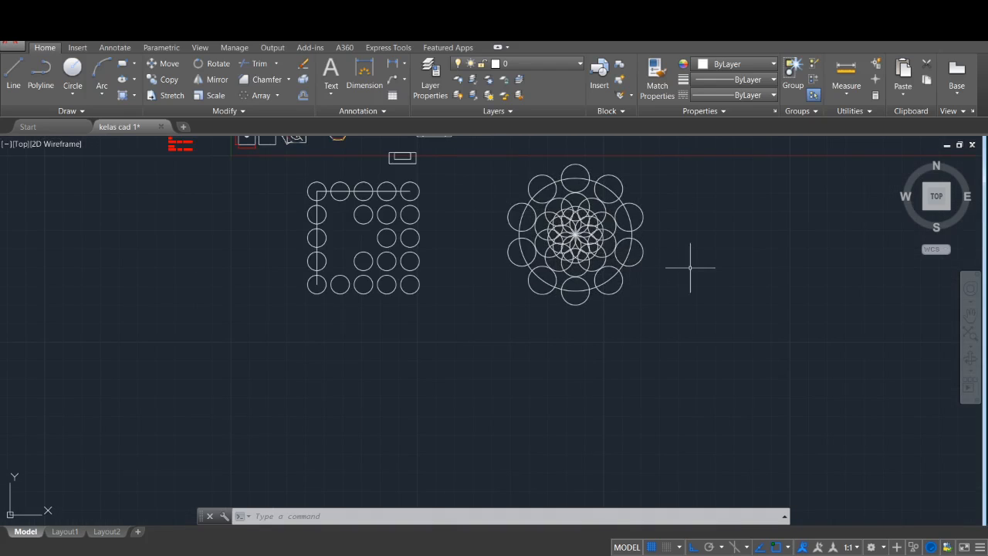
Draw an open stepped polyline of seven horizontal and vertical segments in the empty area beside the polar array
scroll(725, 281, "down", 1)
middle_click_drag(726, 280, 415, 248)
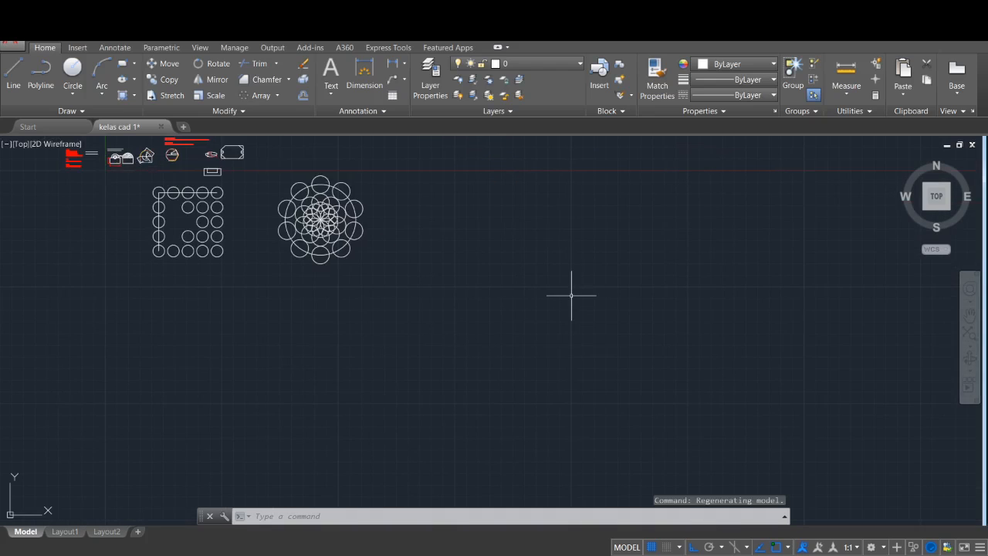
left_click(277, 95)
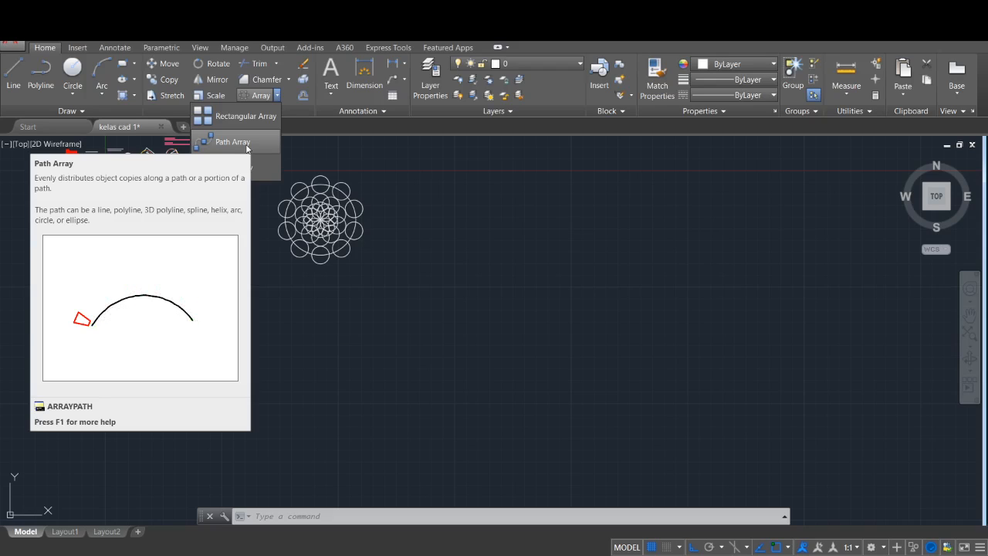
left_click(41, 73)
left_click(483, 275)
left_click(659, 275)
left_click(659, 337)
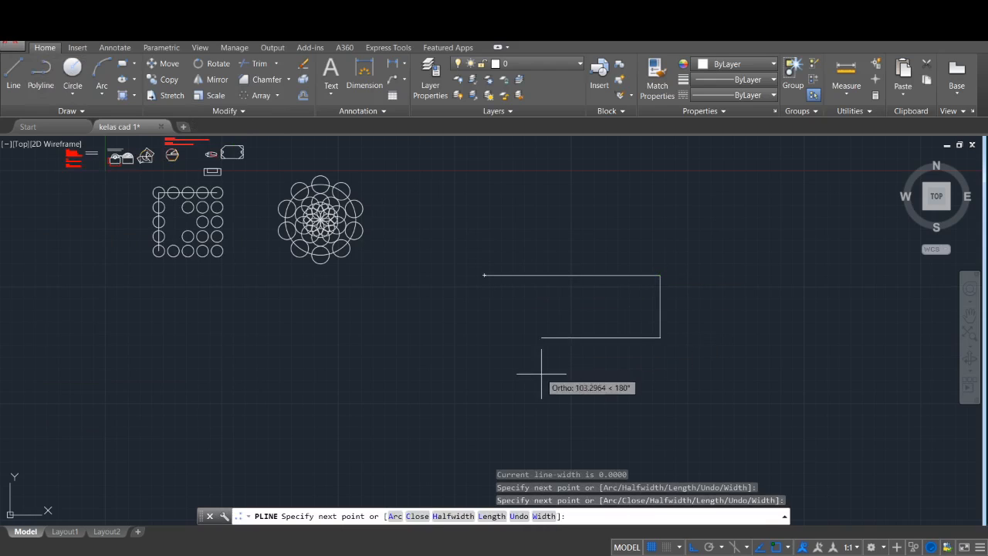
left_click(526, 337)
left_click(525, 441)
left_click(756, 442)
left_click(849, 291)
left_click(888, 295)
key("Escape")
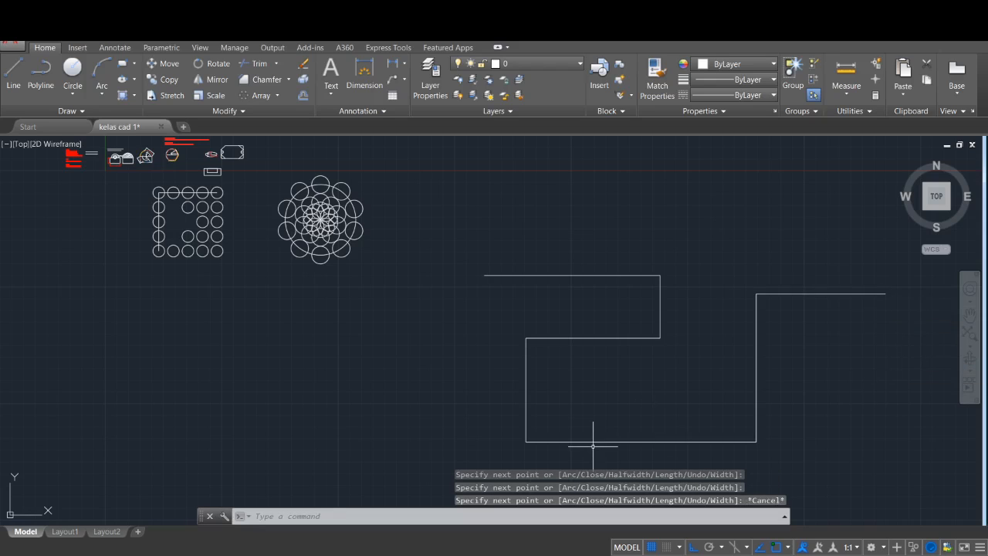
Draw a small circle centred on the starting endpoint of the stepped polyline
type("c")
key("Return")
left_click(484, 275)
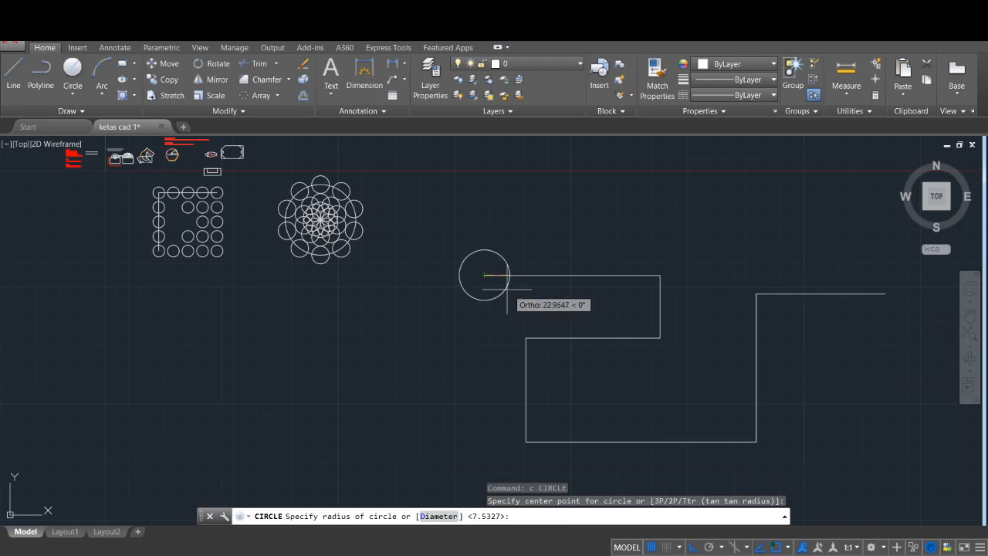
left_click(497, 278)
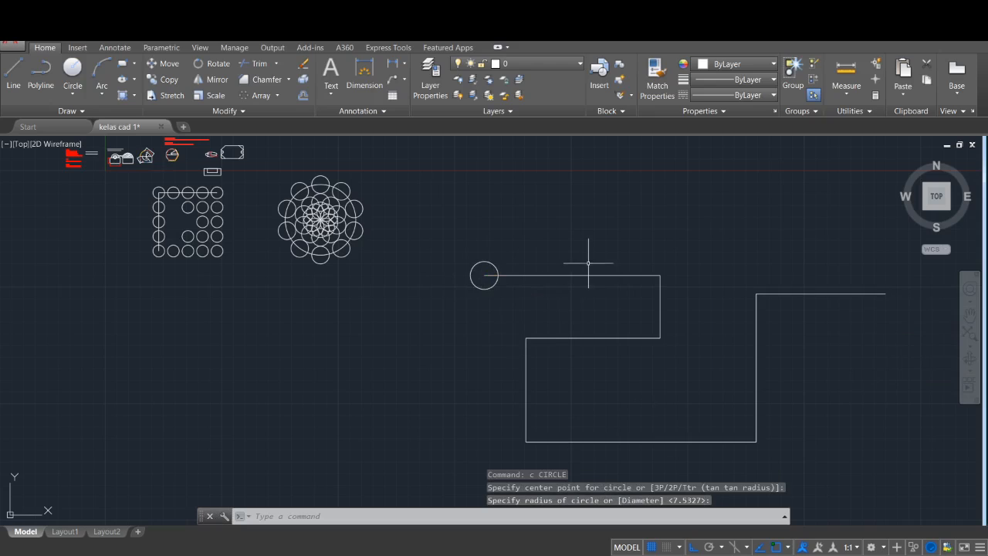
left_click(275, 96)
left_click(226, 142)
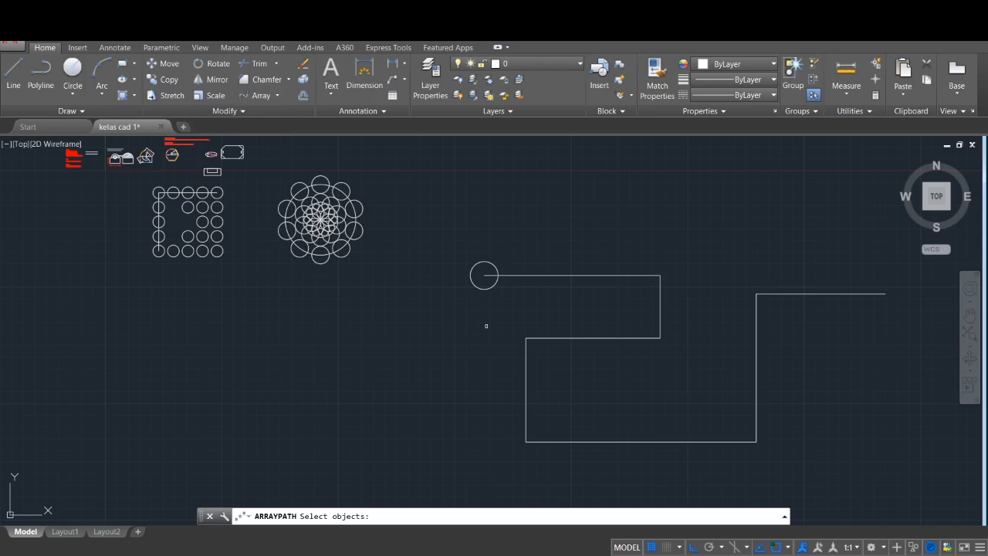
left_click(482, 289)
key("Return")
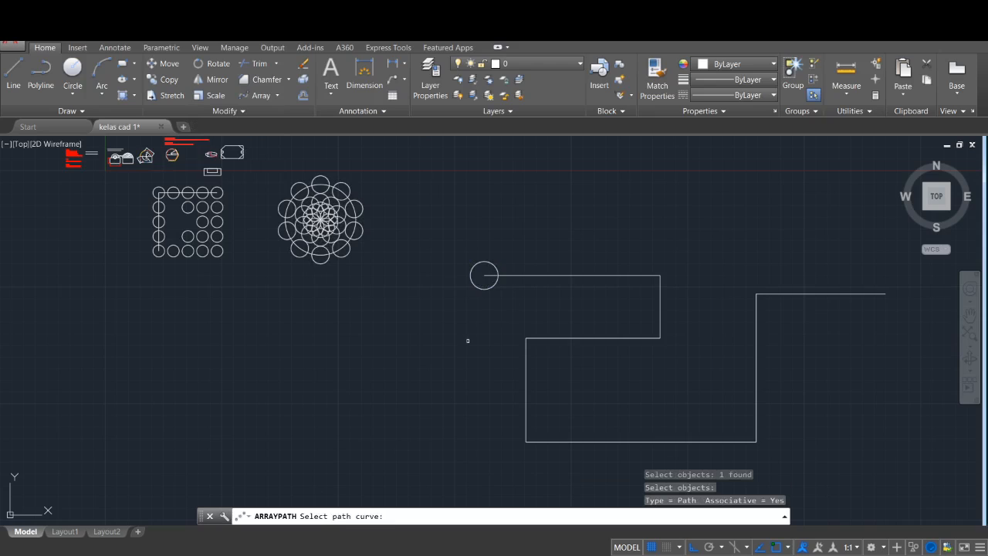
key("Escape")
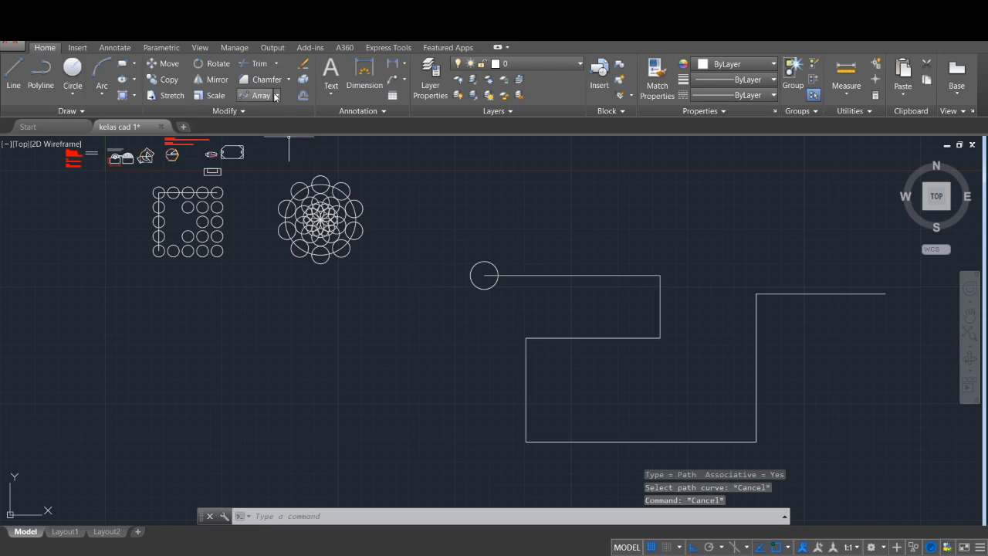
Create a path array of the small circle along the stepped polyline
left_click(276, 96)
left_click(233, 142)
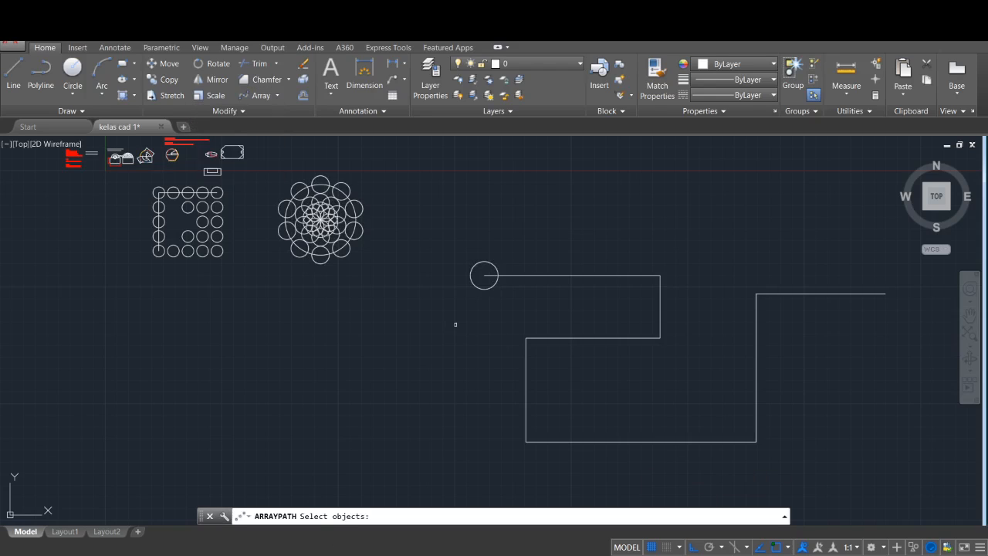
left_click(484, 290)
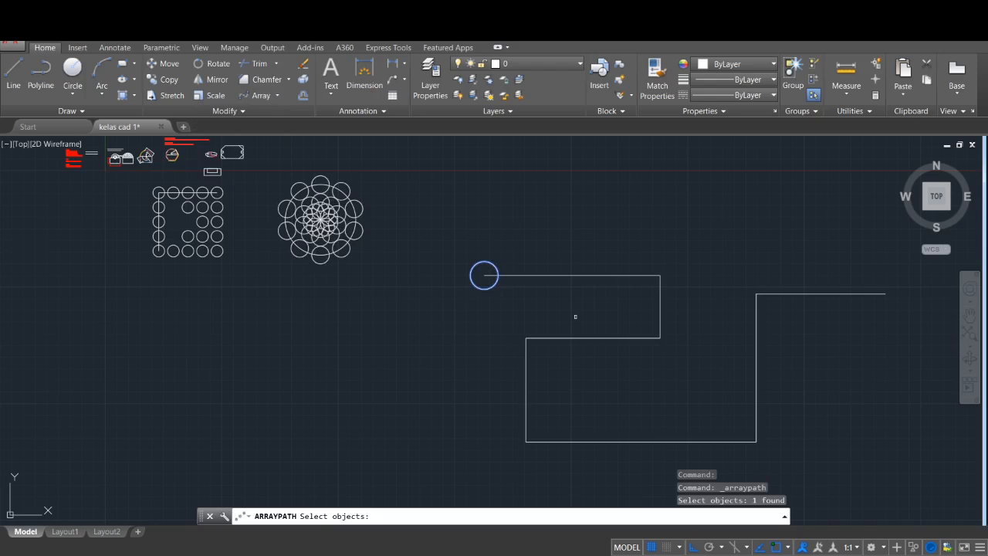
key("Return")
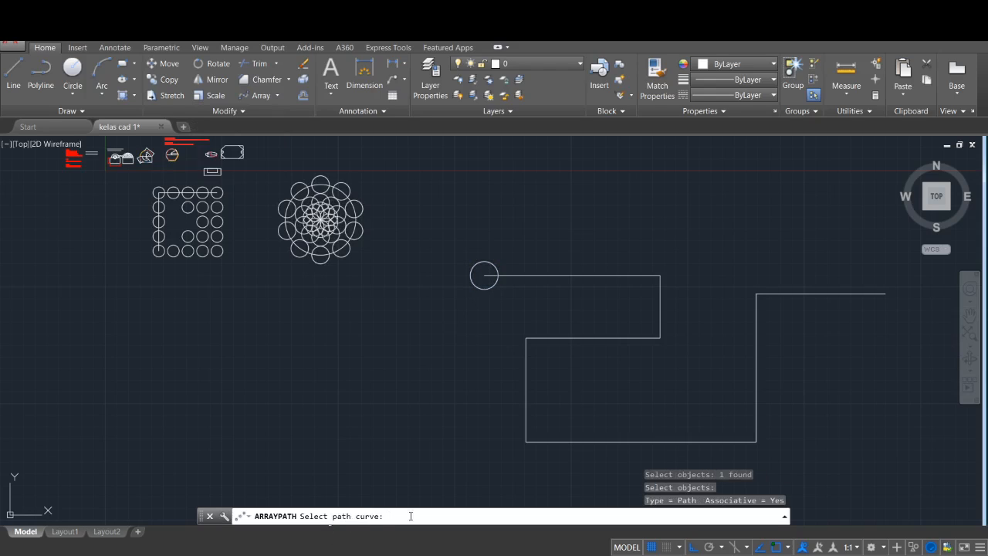
left_click(557, 274)
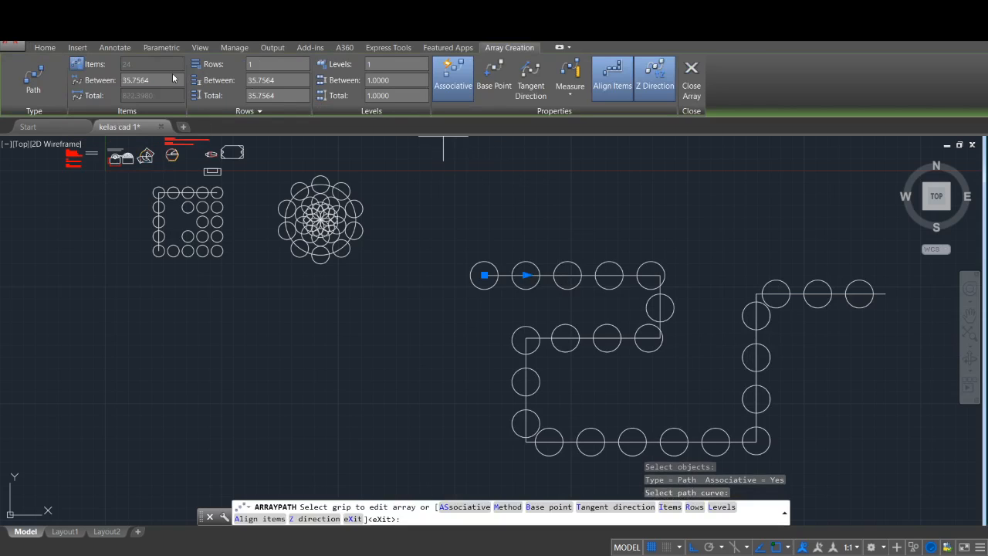
Switch the path array's item alignment off and back on, and set its levels to 2
left_click(617, 78)
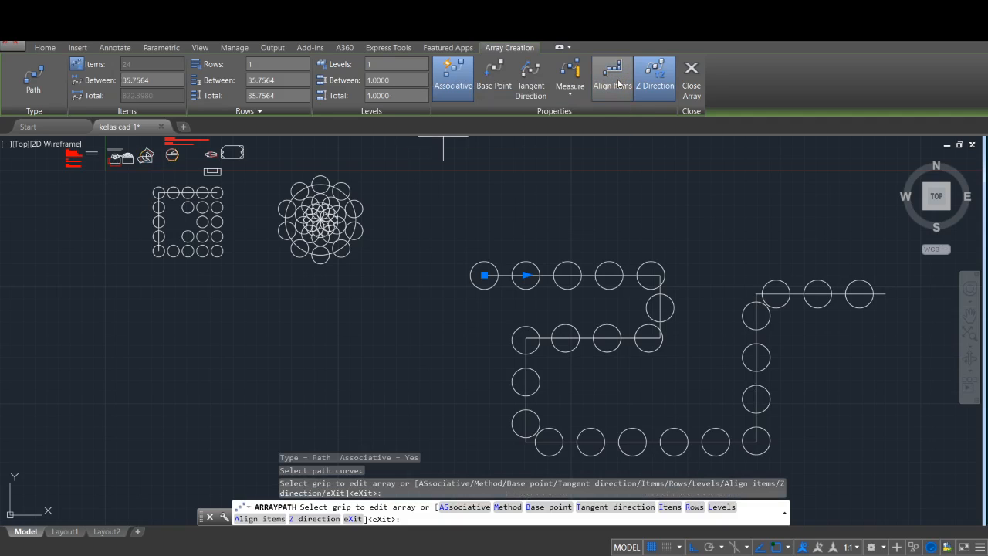
left_click(617, 79)
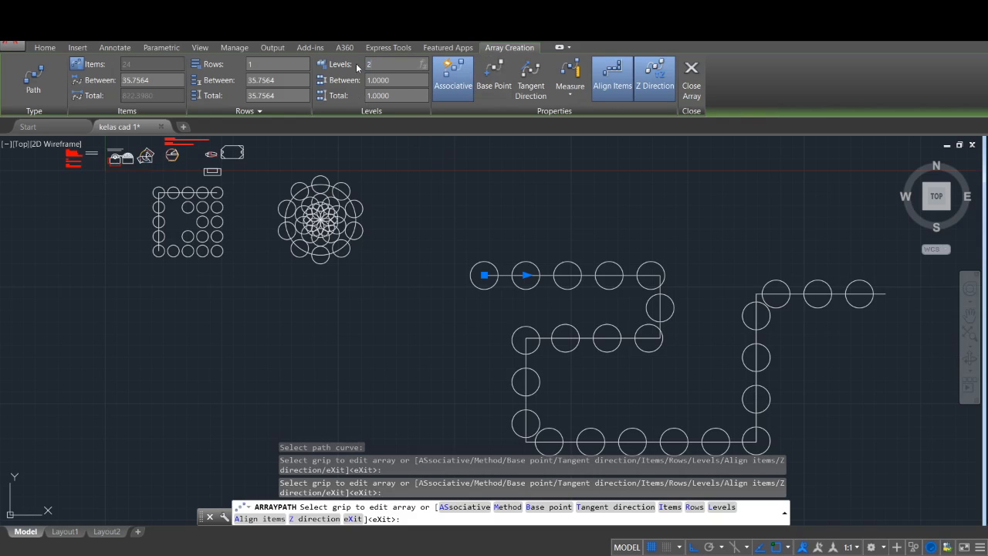
key("Return")
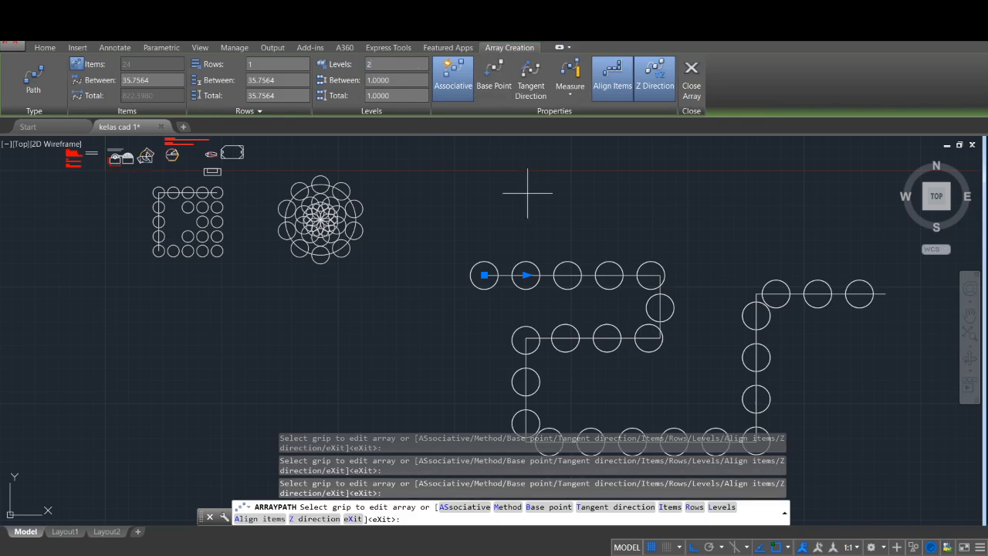
left_click(386, 80)
scroll(540, 203, "down", 2)
scroll(540, 202, "down", 1)
scroll(566, 231, "up", 3)
left_click(399, 96)
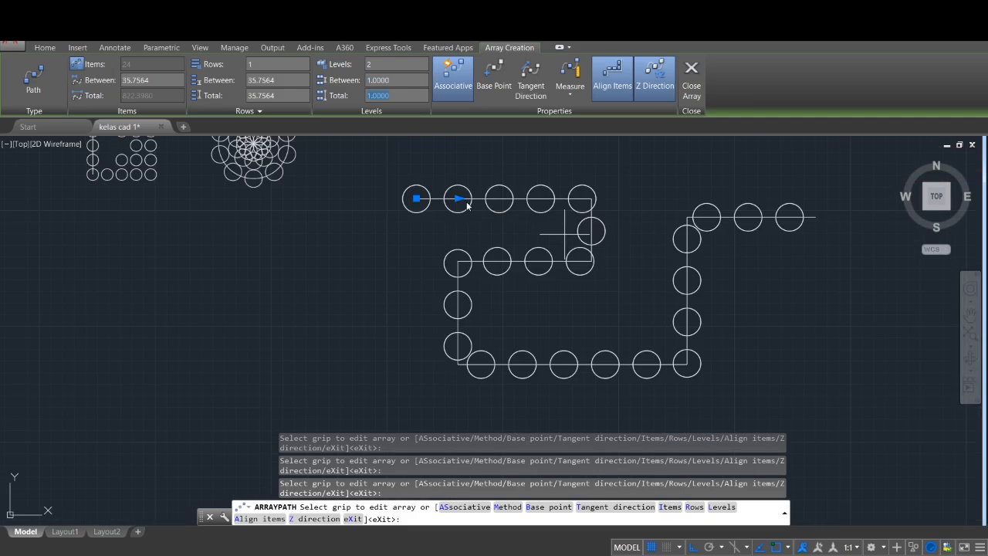
scroll(467, 207, "up", 5)
scroll(468, 206, "down", 3)
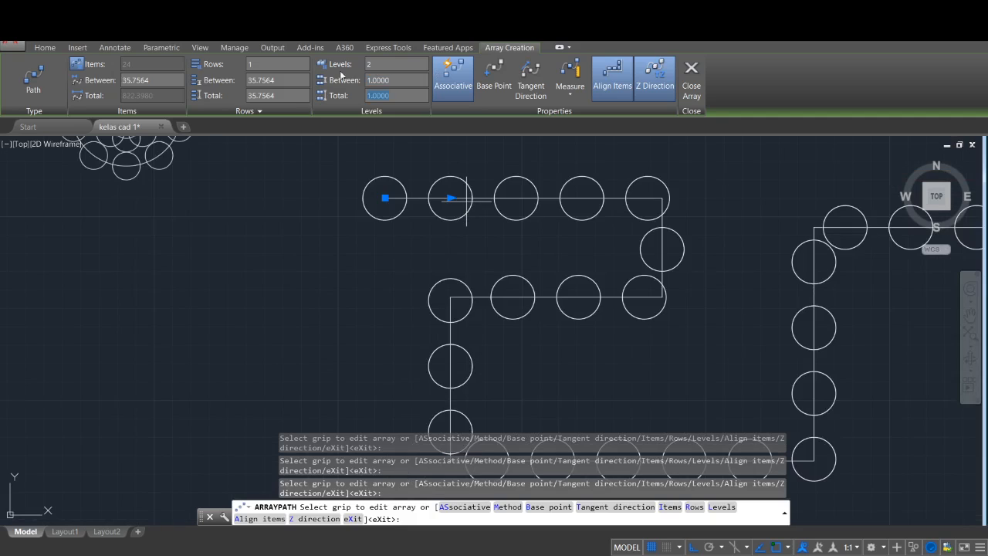
Return the path array's levels to 1 and try 2 rows before going back to 1 row
left_click(261, 65)
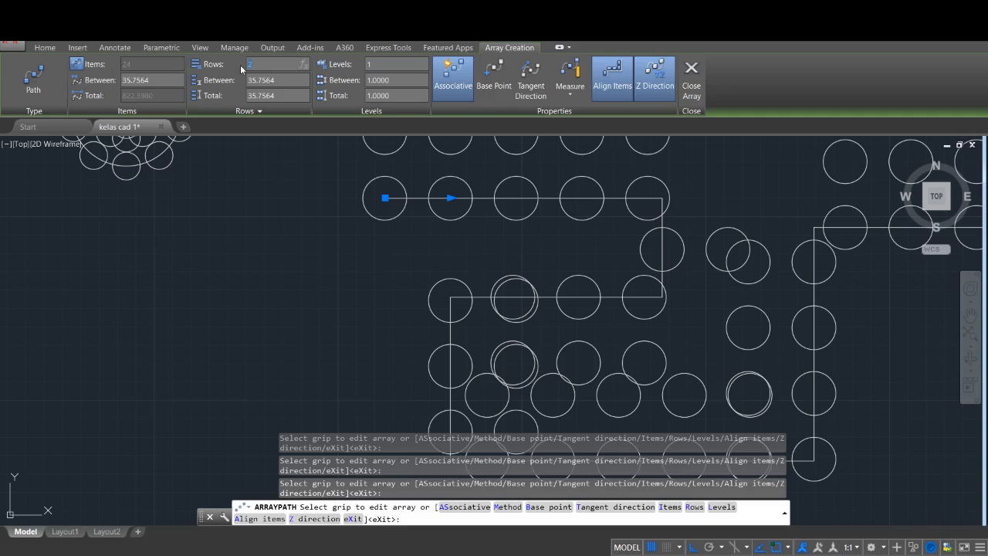
key("Return")
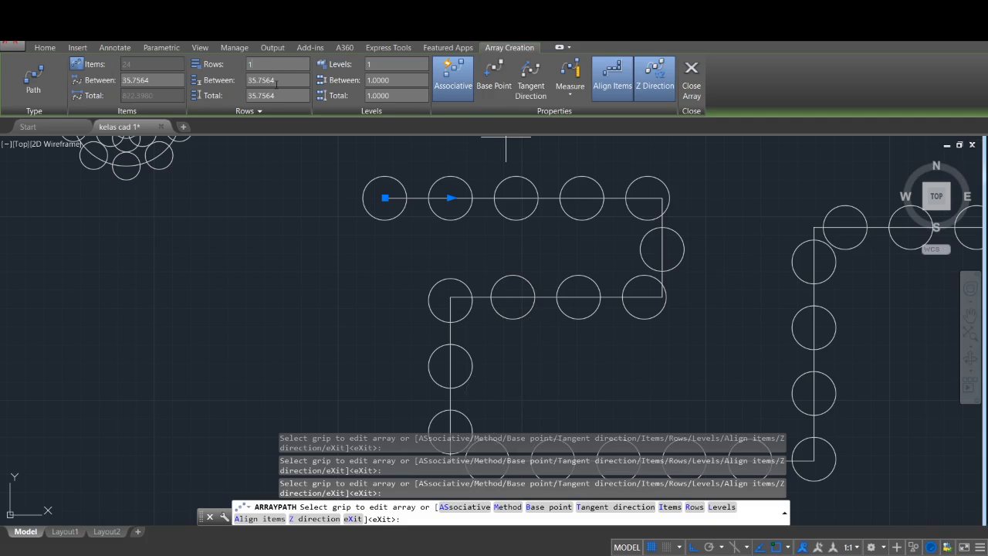
Set the spacing between the path array's items to 25
left_click(157, 78)
left_click(138, 60)
scroll(879, 264, "down", 3)
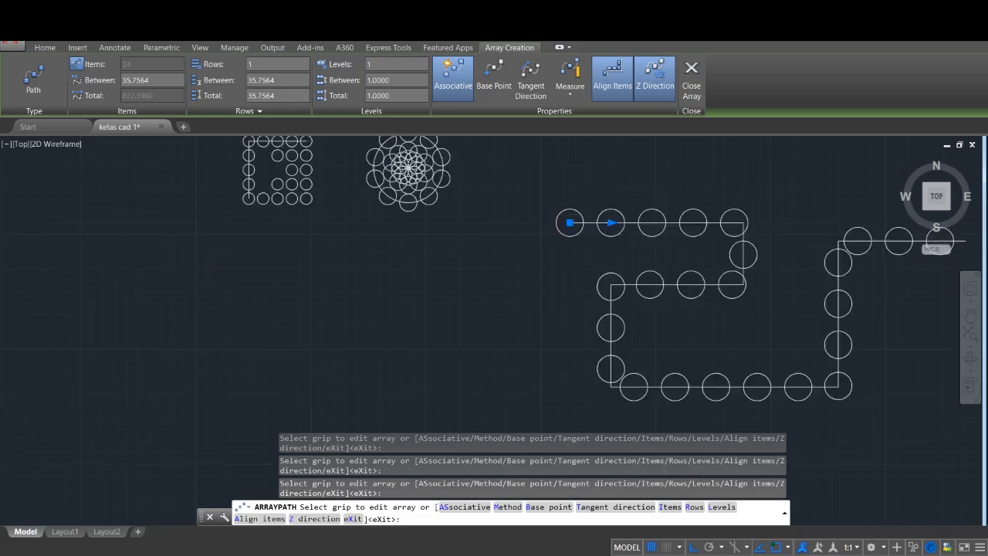
middle_click_drag(879, 265, 764, 255)
scroll(764, 255, "up", 2)
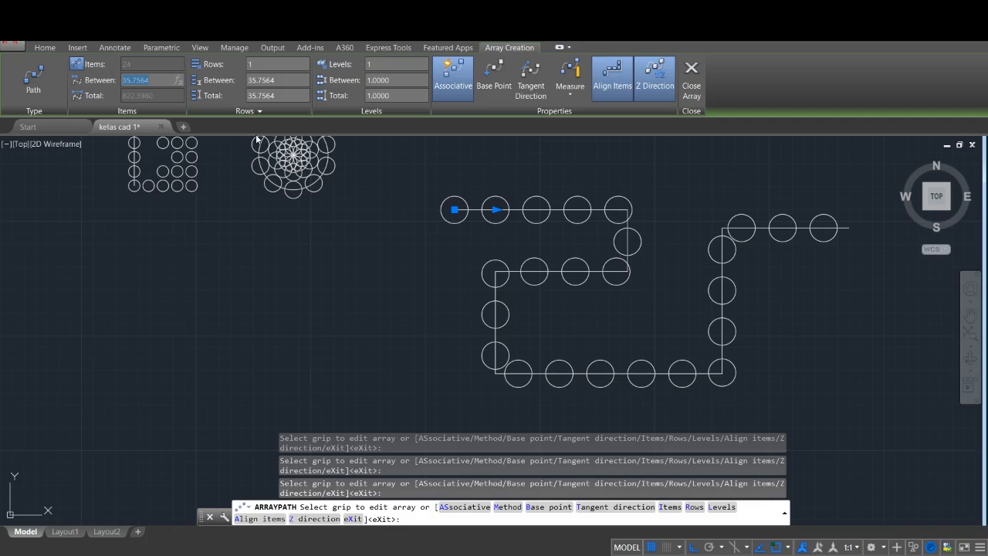
type("25")
key("Return")
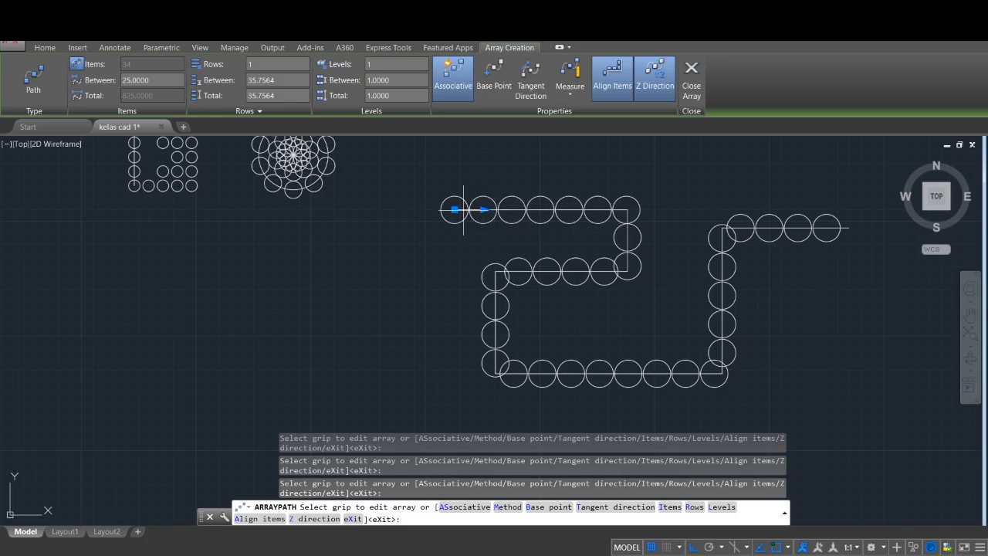
Set the spacing between the path array's items to 50 and finish the array
left_click(147, 81)
type("50")
key("Return")
left_click(164, 81)
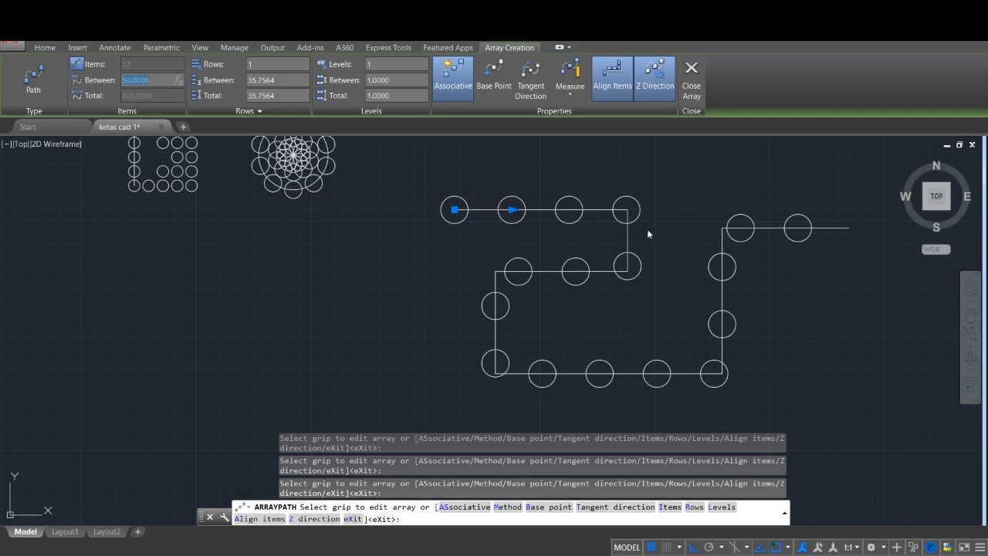
left_click(691, 91)
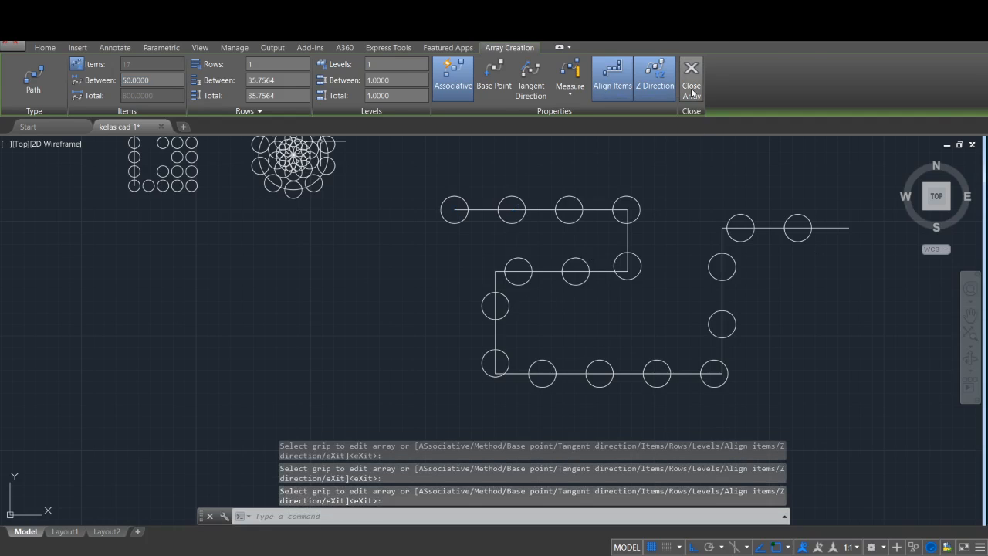
Explode the path array and erase the single circle at the polyline's lower-left corner
left_click(455, 197)
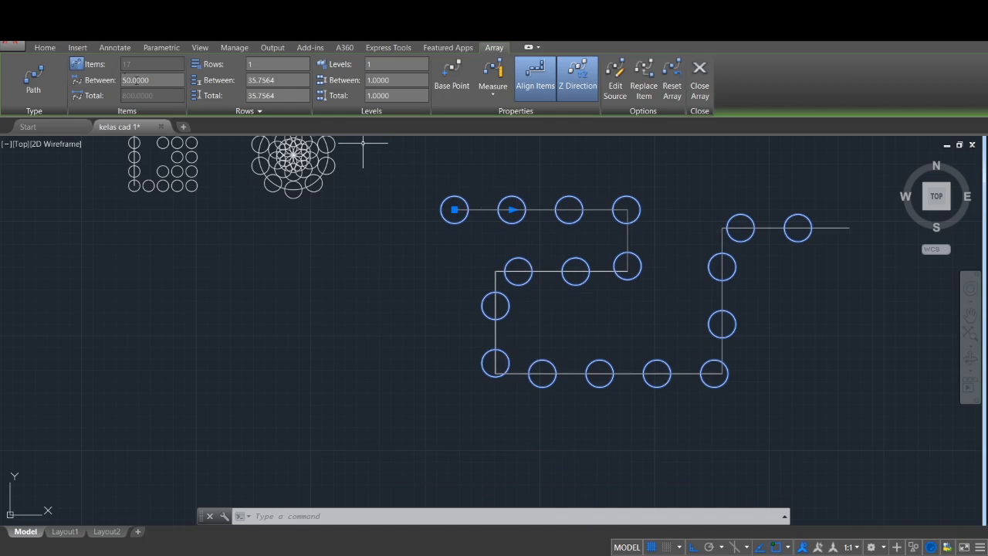
left_click(52, 48)
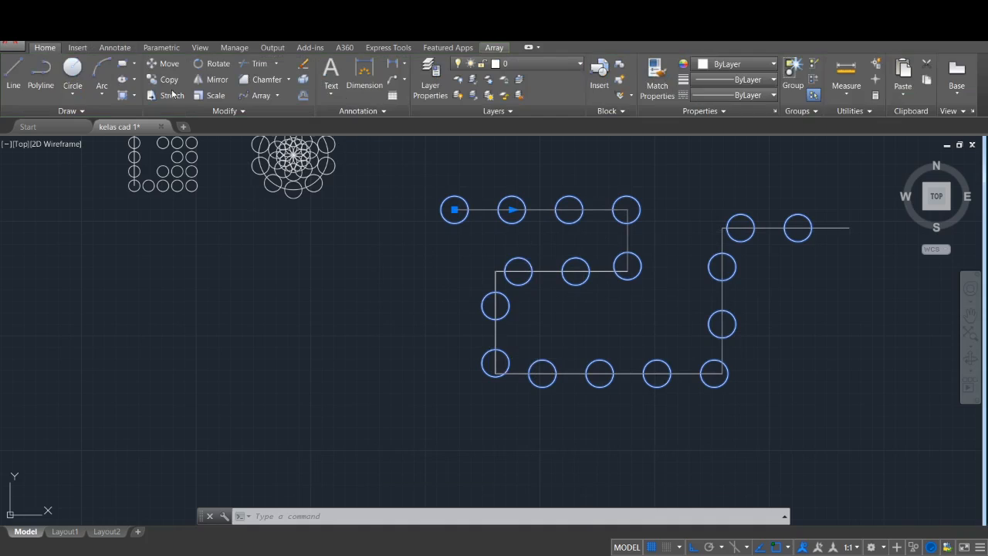
left_click(303, 85)
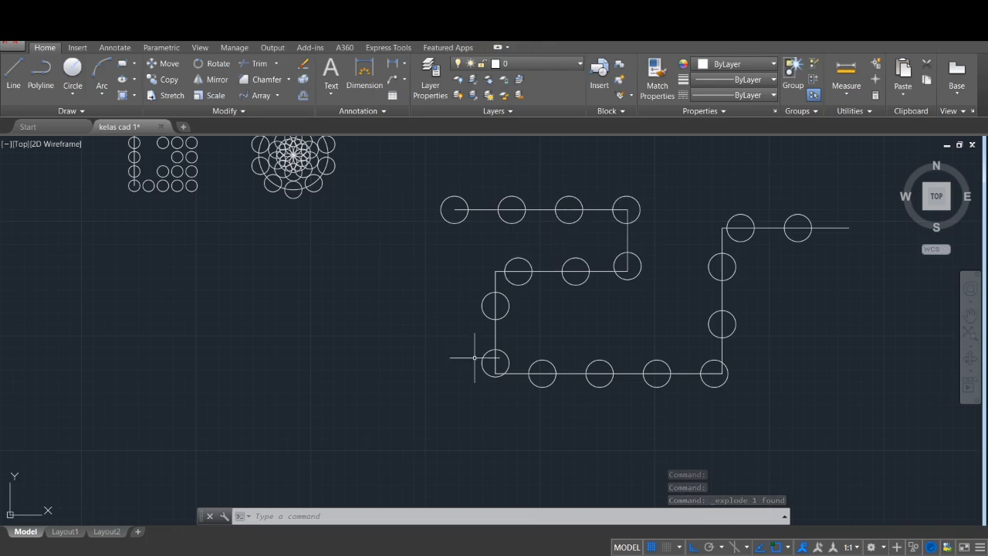
left_click(504, 355)
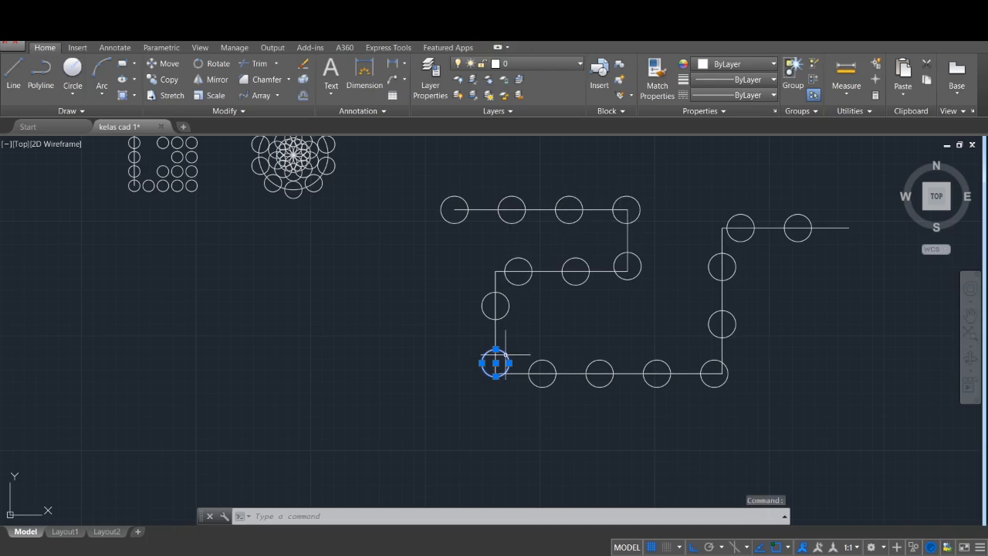
key("Delete")
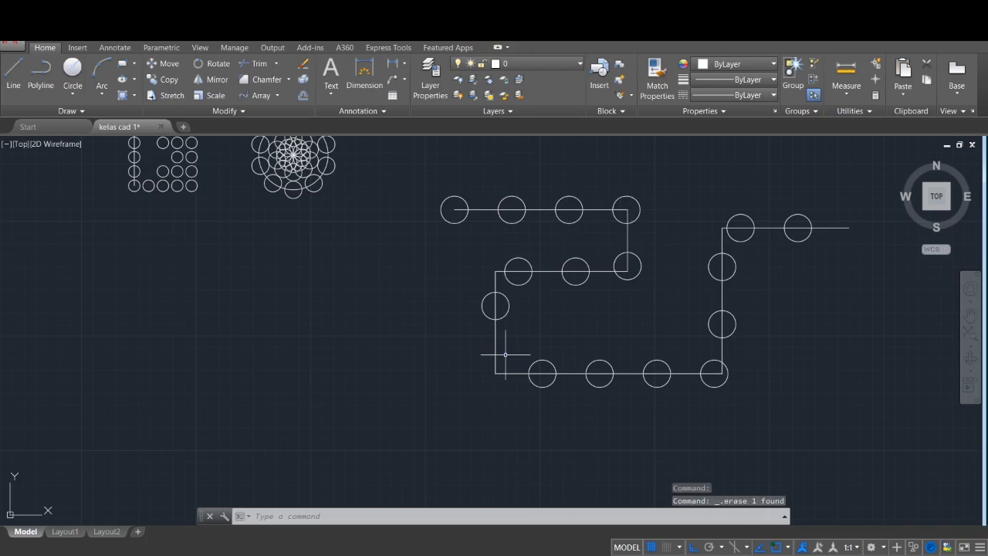
Erase the circle just past the polyline's last corner, on its final horizontal segment at the upper right
left_click(752, 221)
key("Delete")
scroll(622, 247, "down", 3)
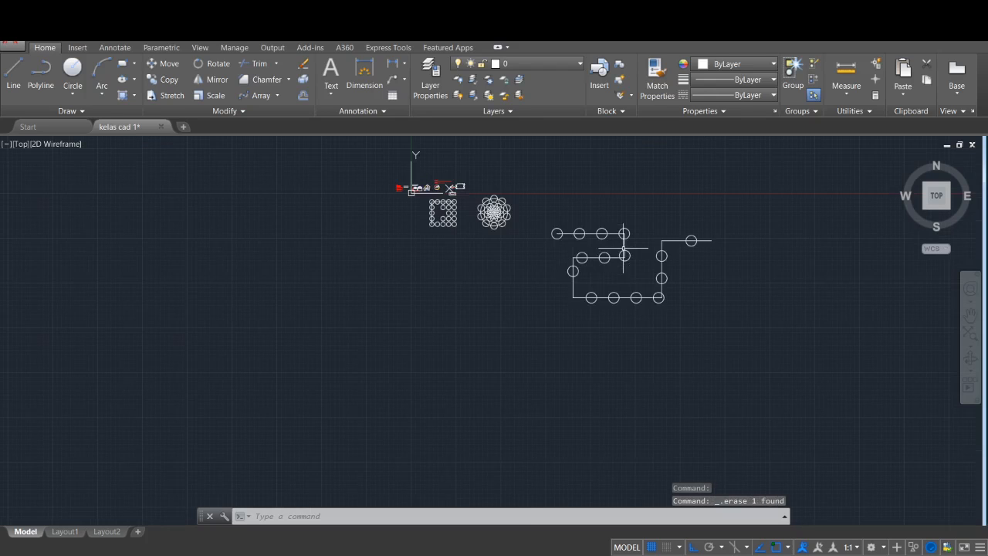
Locate the two nested rectangles below the ellipse among the earlier drawings
middle_click_drag(501, 286, 502, 334)
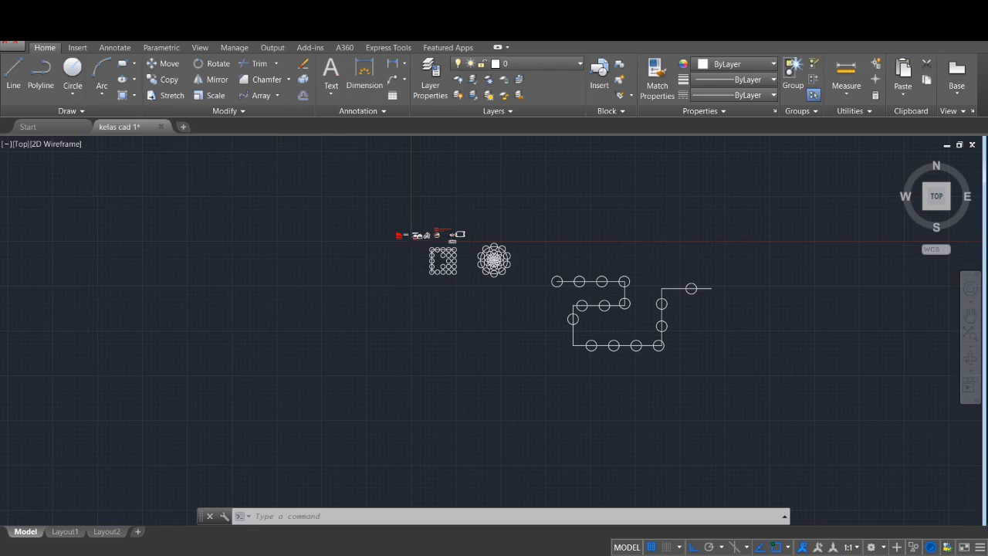
scroll(353, 280, "down", 2)
scroll(527, 248, "up", 5)
scroll(462, 252, "down", 2)
scroll(49, 239, "up", 8)
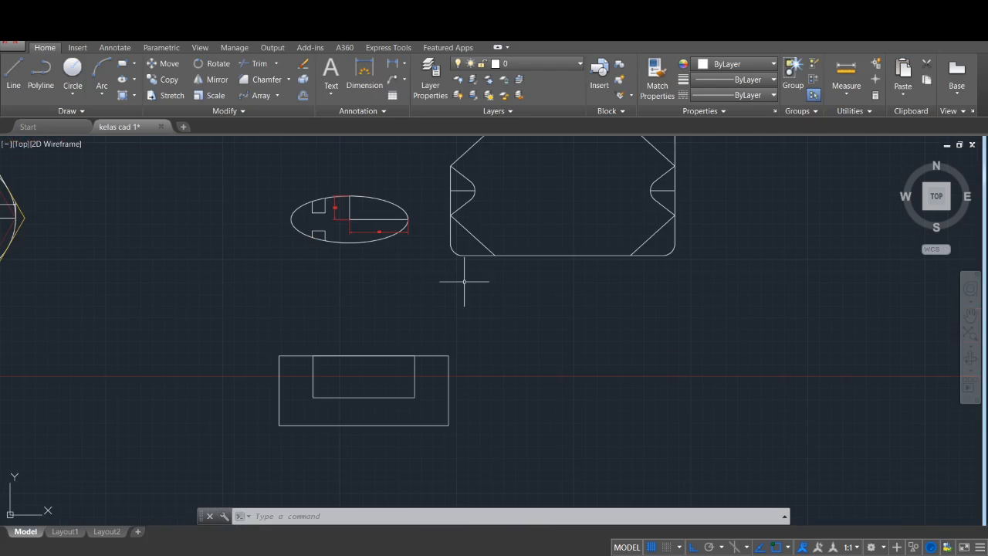
middle_click_drag(353, 306, 505, 294)
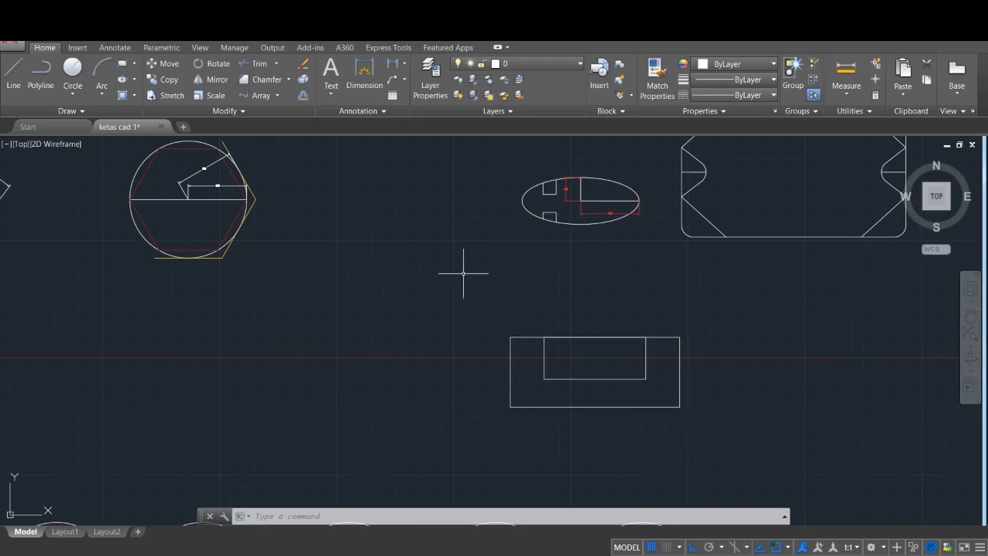
scroll(606, 331, "up", 2)
middle_click_drag(656, 329, 500, 258)
scroll(458, 347, "up", 2)
middle_click_drag(422, 373, 422, 351)
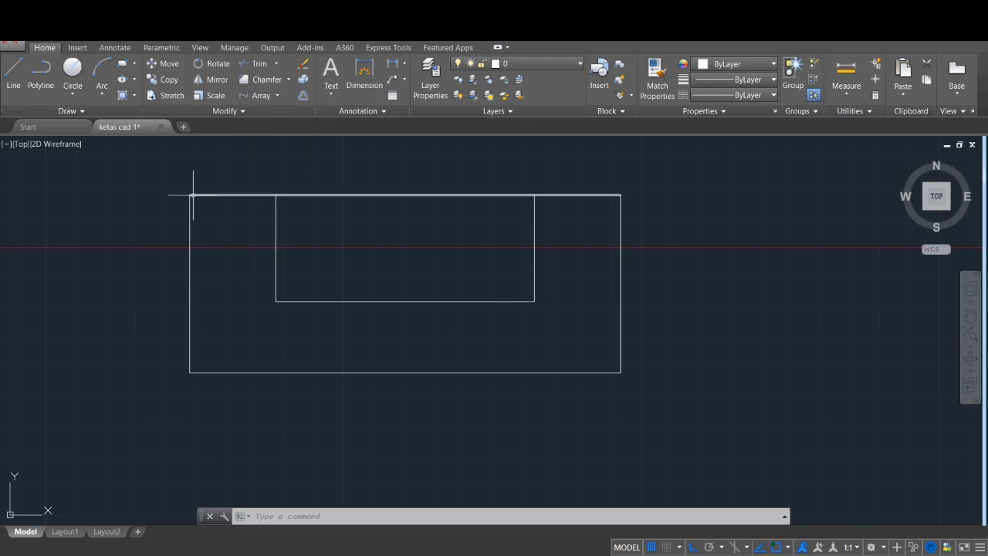
Draw a vertical line through the outer rectangle just inside its left edge, and erase it again
type("l")
key("Return")
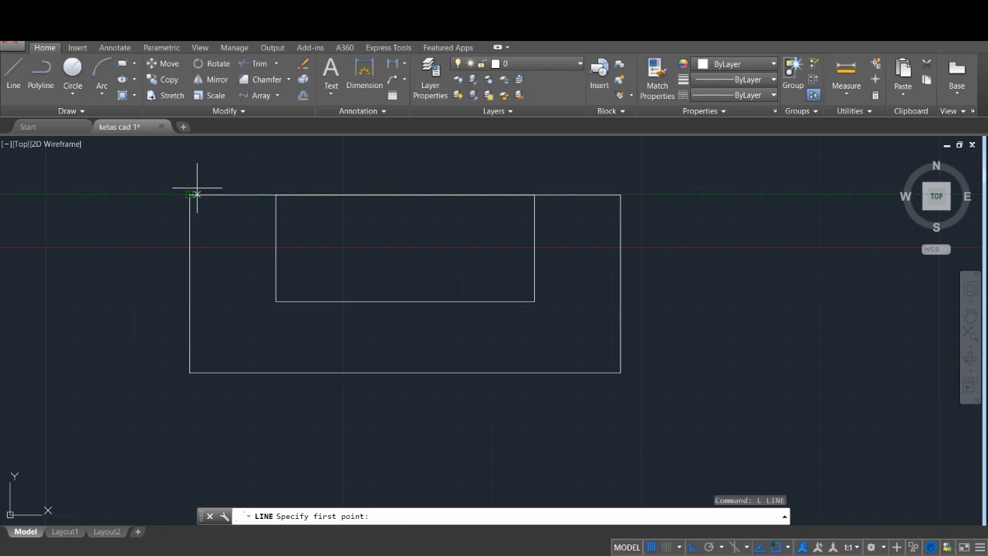
left_click(197, 194)
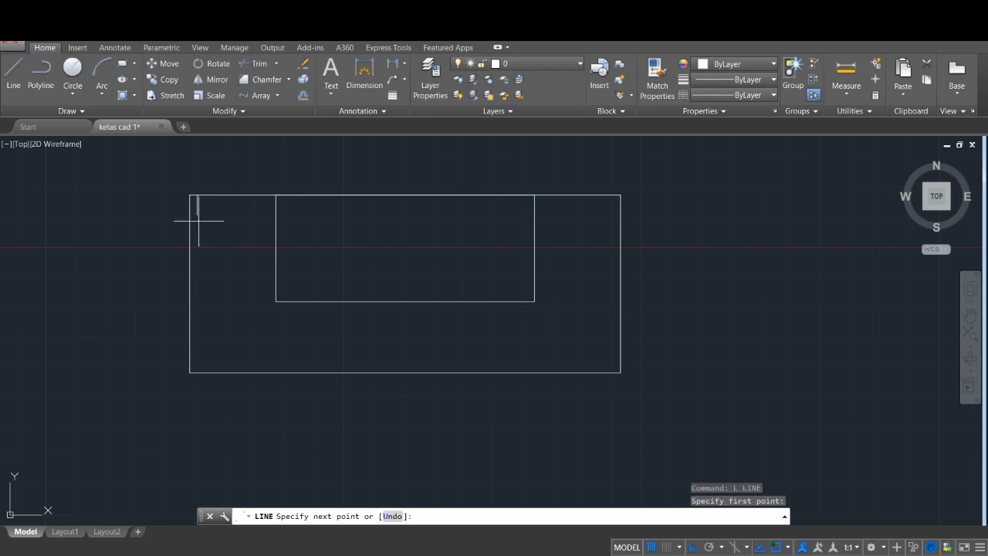
left_click(202, 403)
key("Escape")
scroll(187, 342, "up", 2)
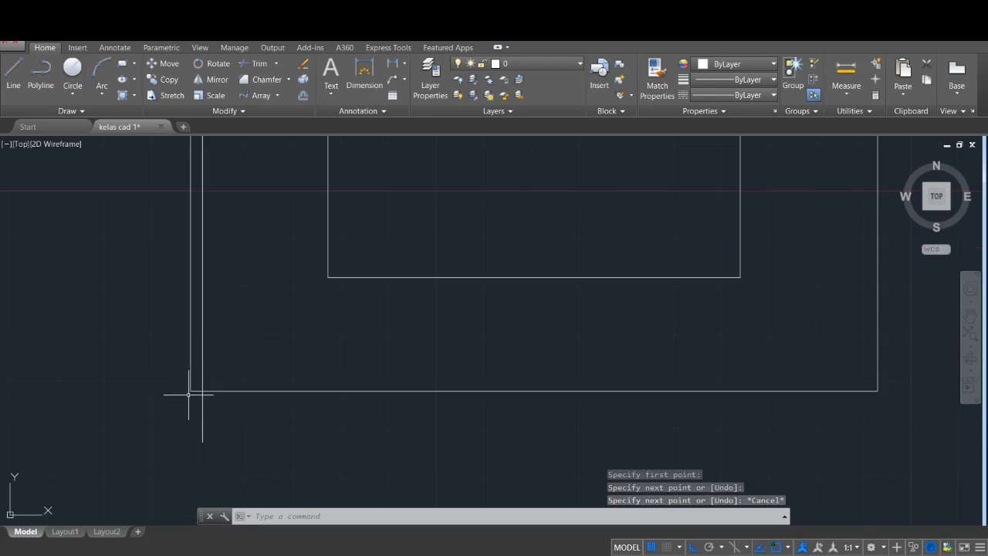
left_click(203, 288)
key("Delete")
Offset the outer rectangle's left edge by 1, once to the inside and once to the outside
scroll(337, 288, "down", 3)
scroll(337, 288, "up", 3)
middle_click_drag(337, 280, 342, 311)
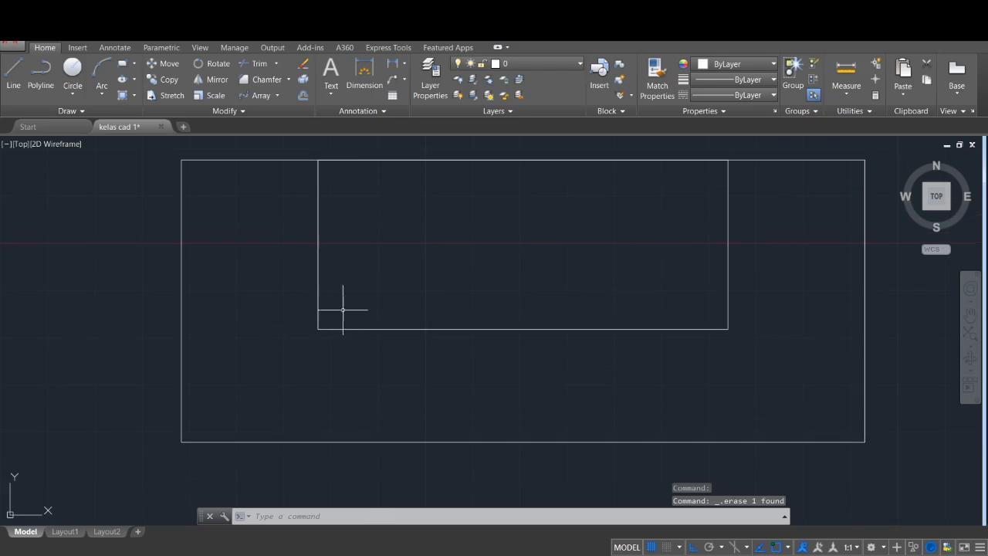
left_click(302, 95)
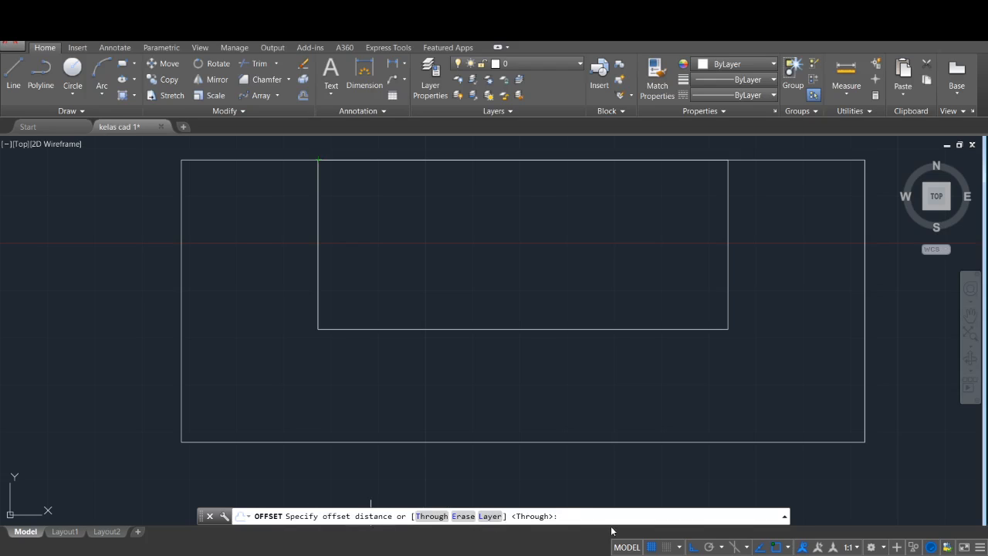
key("Return")
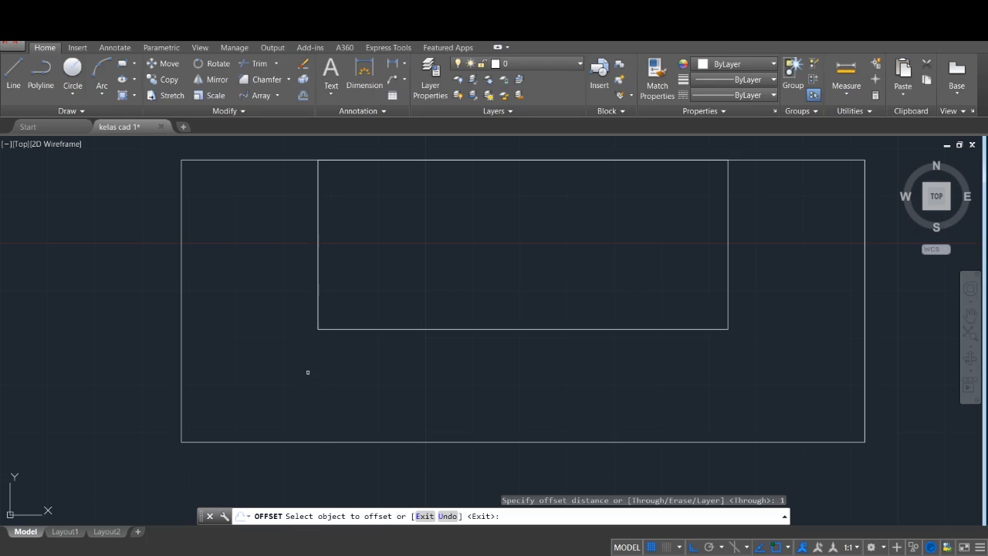
left_click(182, 311)
left_click(247, 303)
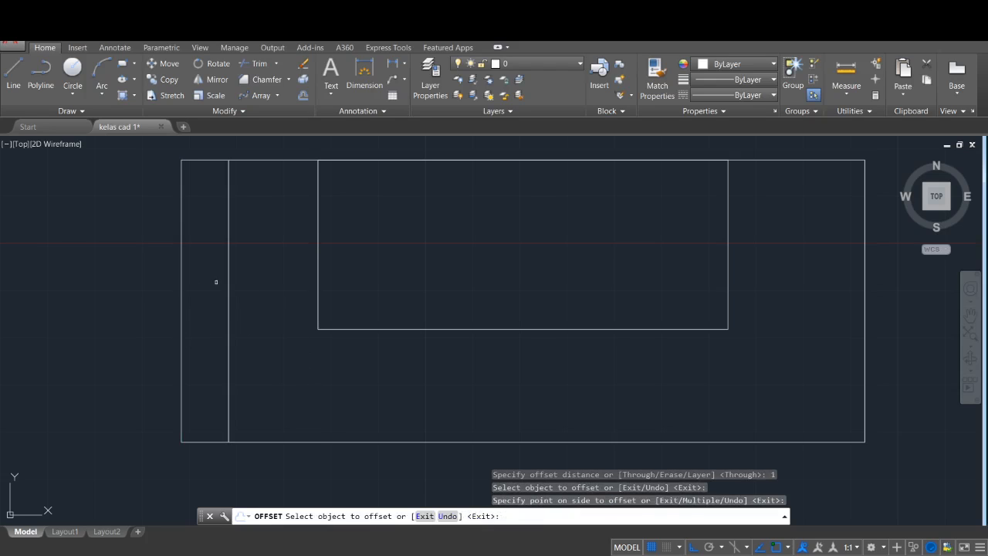
left_click(181, 252)
left_click(103, 257)
Offset the newest inner vertical line rightward four more times at the same distance, each copy from the previous one
left_click(229, 216)
left_click(282, 215)
left_click(277, 222)
left_click(359, 221)
left_click(322, 221)
left_click(399, 230)
left_click(369, 227)
left_click(488, 227)
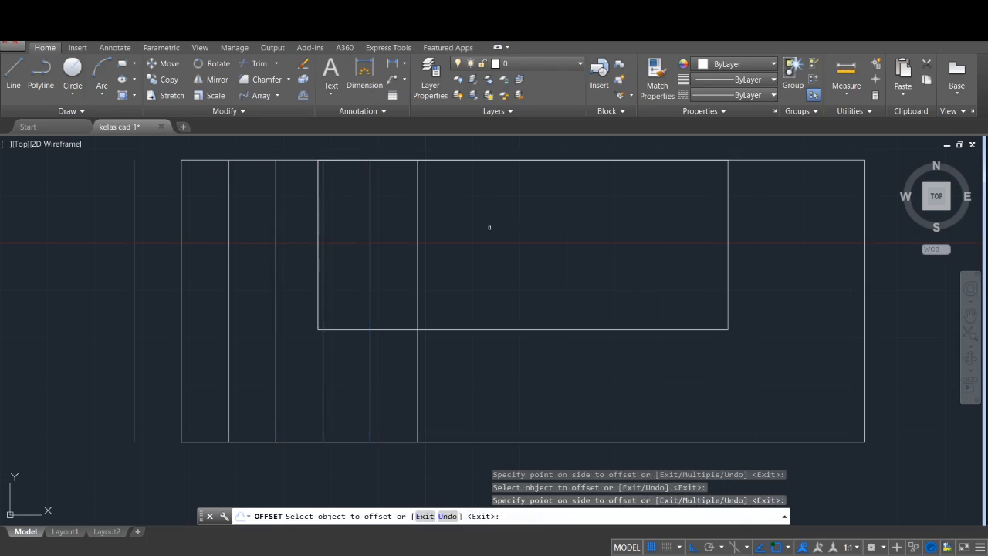
Offset the outer rectangle's bottom edge upward twice in succession at the same distance
left_click(553, 441)
left_click(569, 408)
left_click(572, 394)
left_click(574, 357)
Offset the outer rectangle's right edge outward three times in succession at the same distance
left_click(864, 269)
left_click(906, 271)
left_click(912, 275)
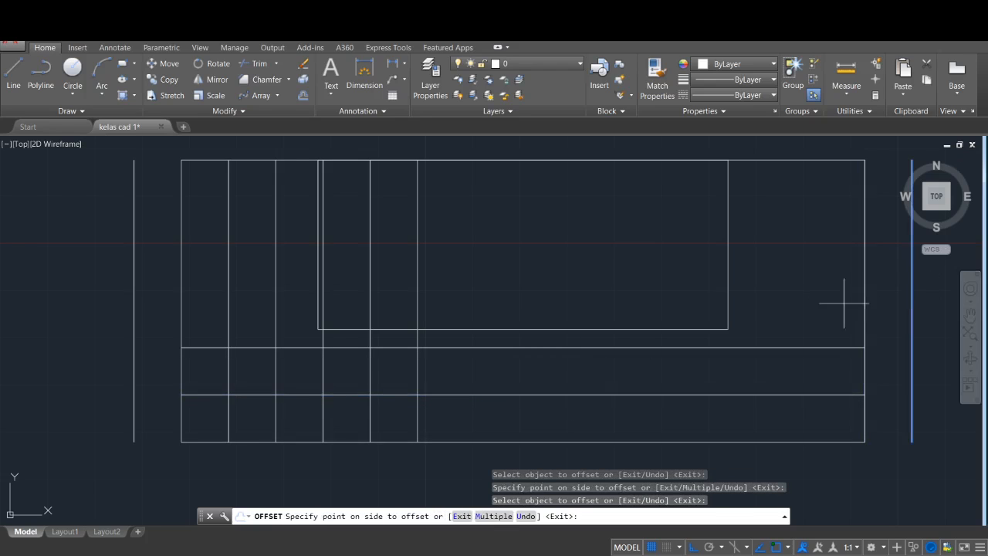
middle_click_drag(800, 313, 620, 318)
left_click(811, 288)
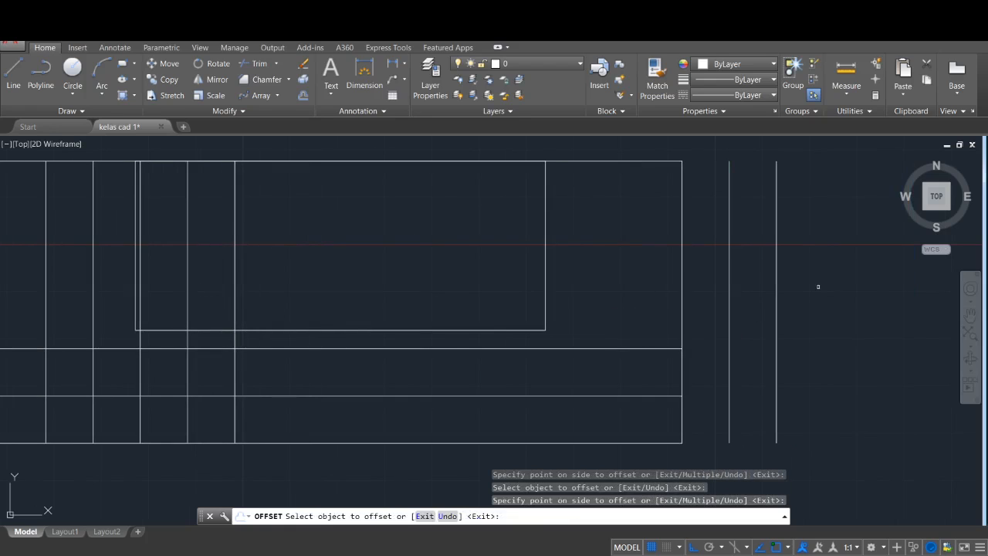
left_click(774, 285)
left_click(970, 289)
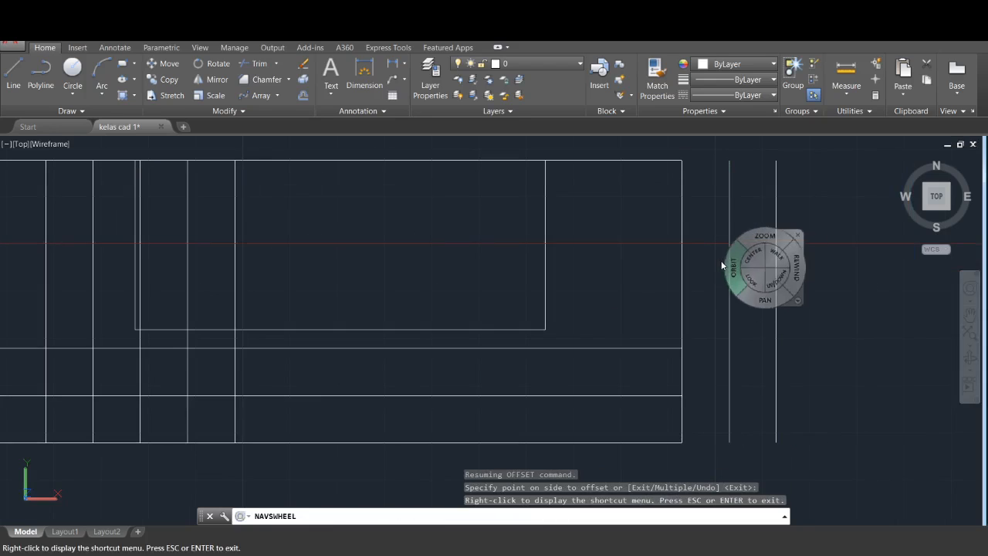
key("Escape")
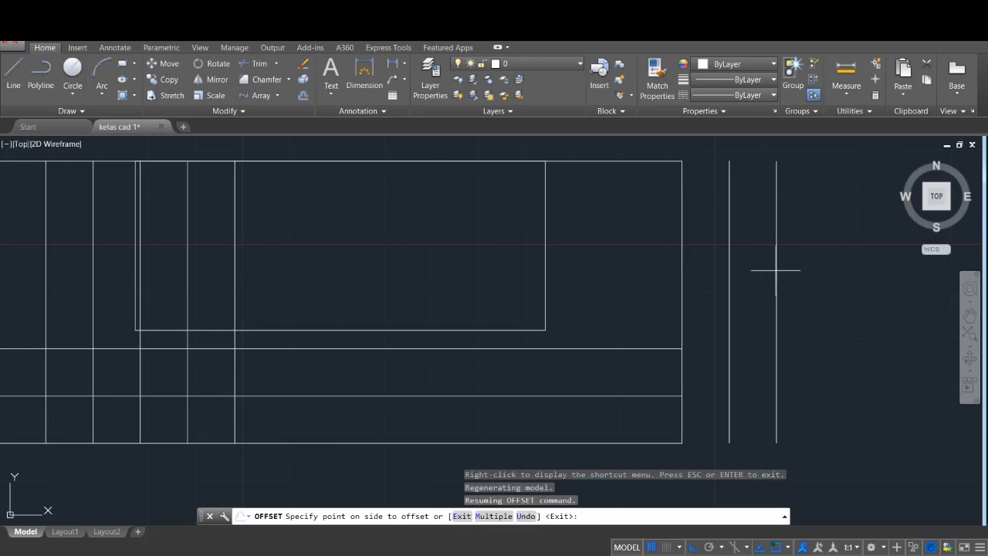
left_click(791, 310)
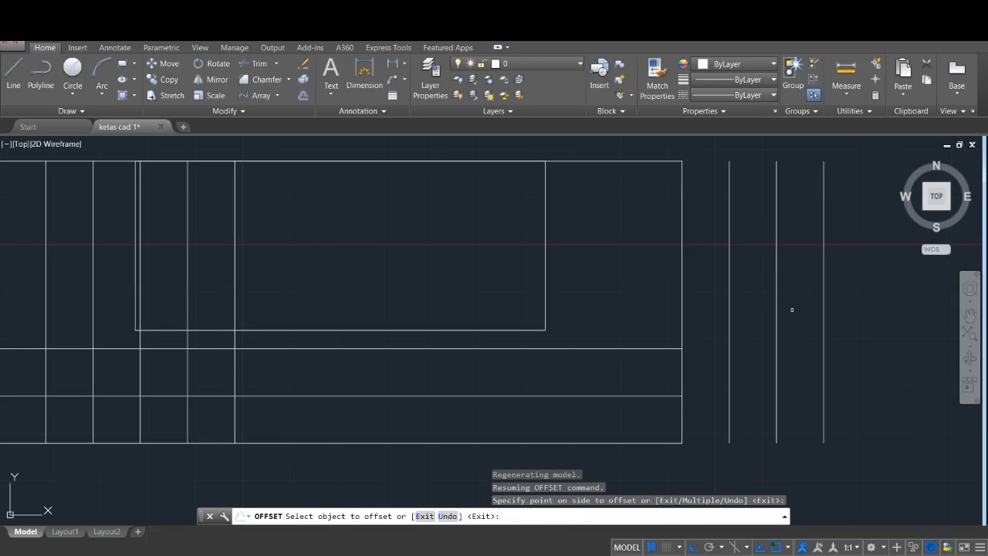
Offset the outer rectangle's right edge inward four times in succession at the same distance
left_click(681, 281)
left_click(626, 276)
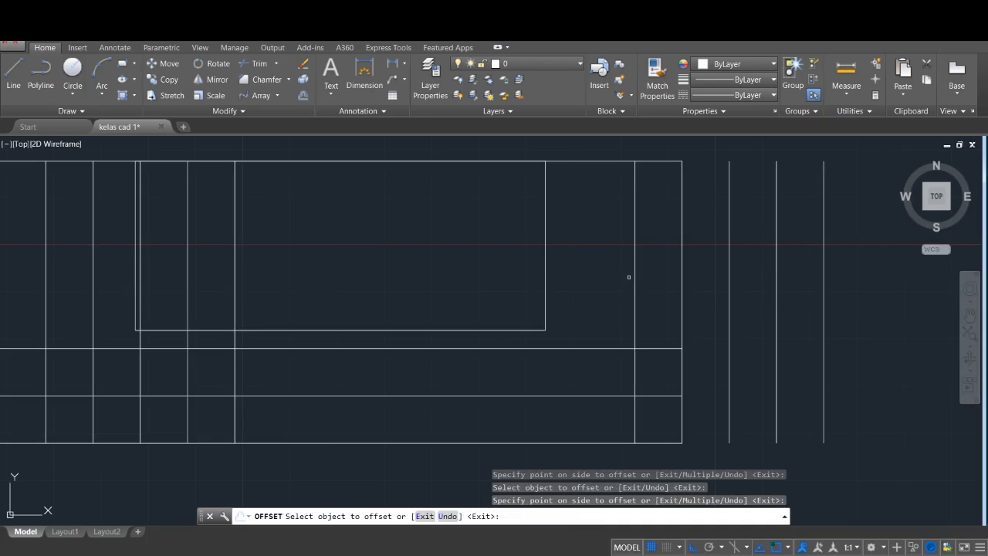
left_click(633, 277)
left_click(594, 280)
left_click(588, 284)
left_click(518, 287)
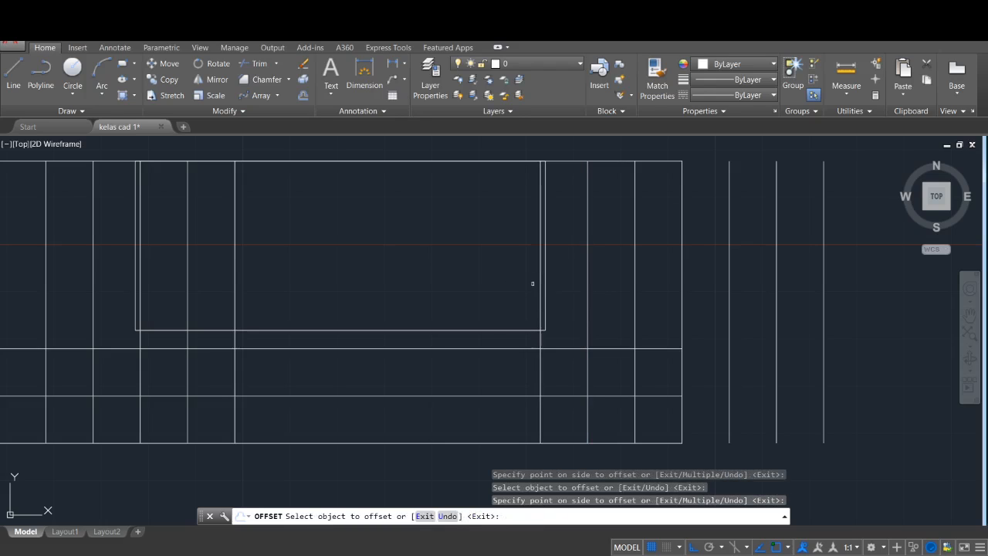
left_click(538, 277)
left_click(428, 269)
Offset the rectangle's top edge downward three times in succession at the same distance
left_click(417, 161)
left_click(393, 231)
left_click(392, 209)
left_click(385, 259)
left_click(385, 255)
left_click(376, 288)
Fill the rectangle's middle gap with five vertical offsets, two from the left and three from the right, and end Offset
scroll(604, 368, "down", 3)
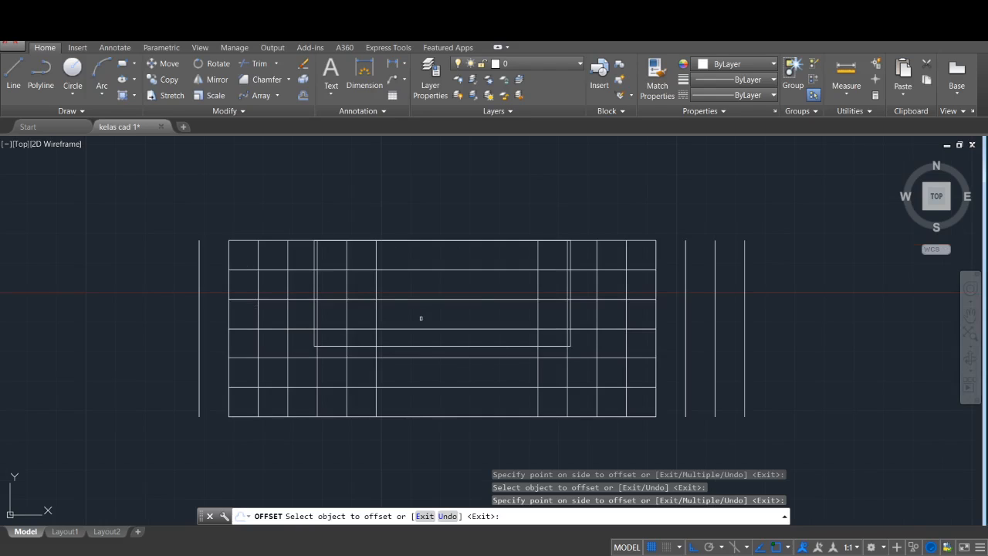
left_click(375, 371)
left_click(402, 374)
left_click(538, 377)
left_click(511, 379)
left_click(508, 379)
left_click(486, 379)
left_click(478, 377)
left_click(418, 371)
left_click(403, 370)
left_click(463, 368)
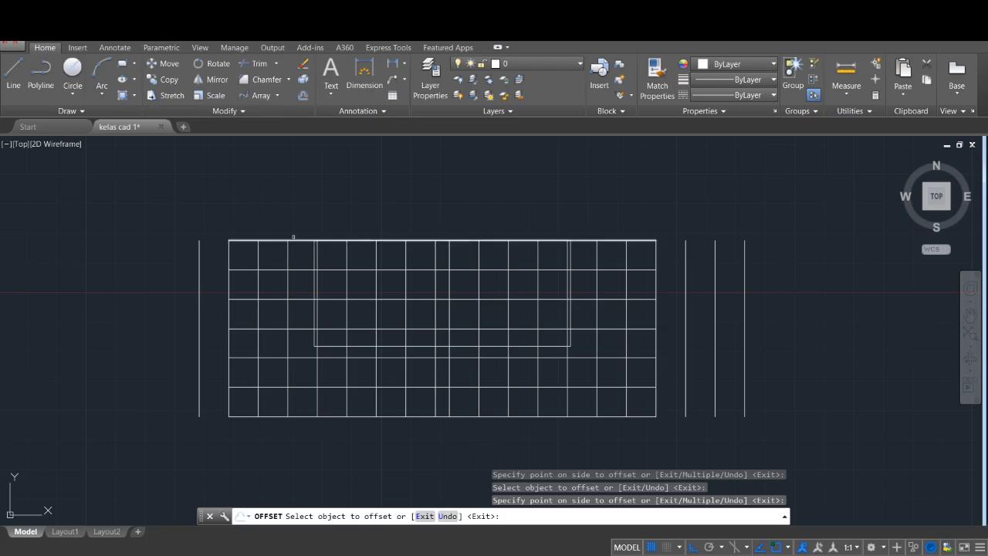
key("Escape")
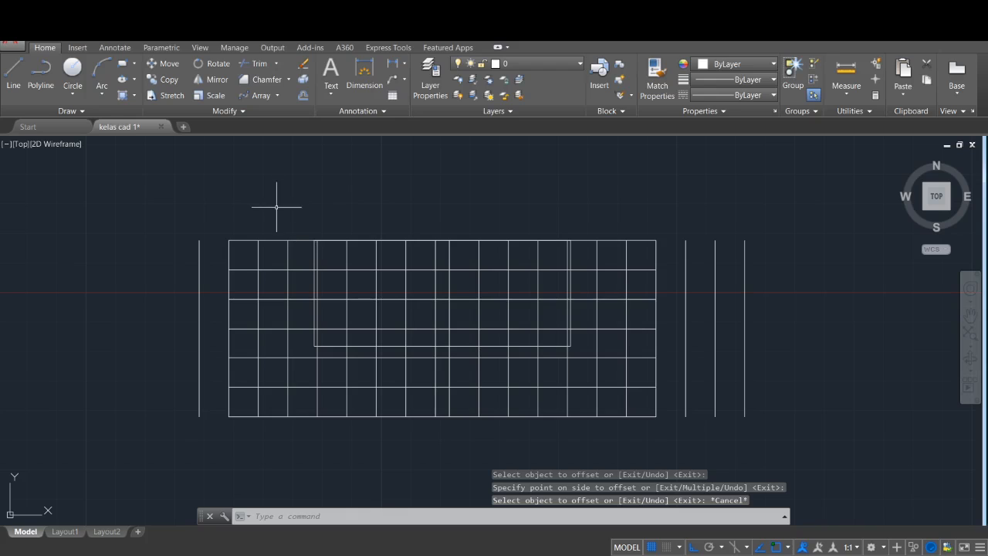
left_click(238, 109)
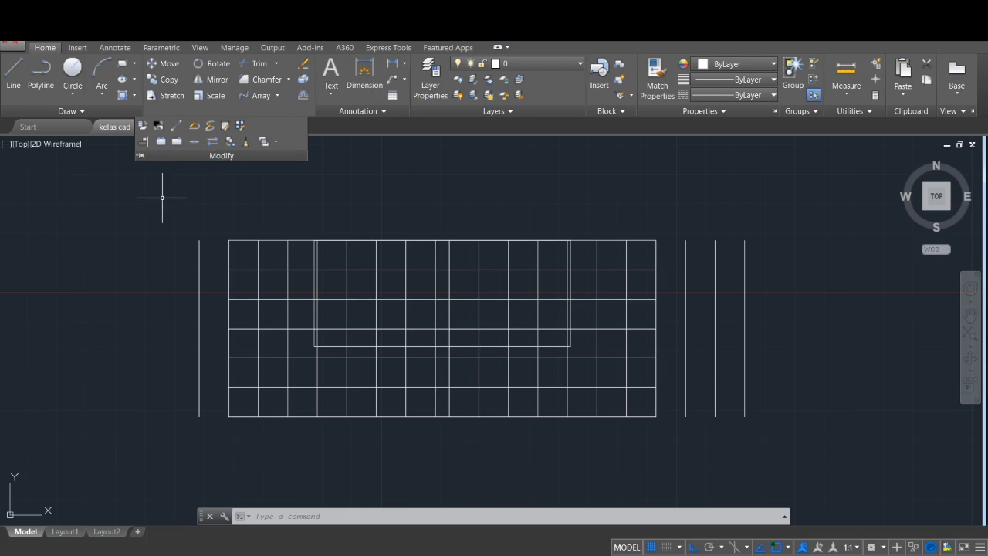
key("Escape")
scroll(201, 235, "down", 2)
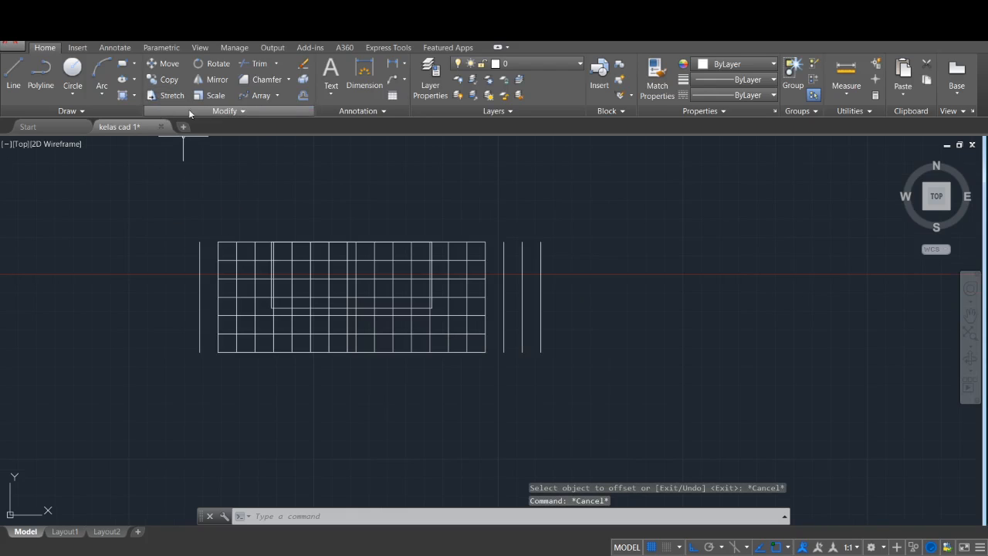
left_click(217, 111)
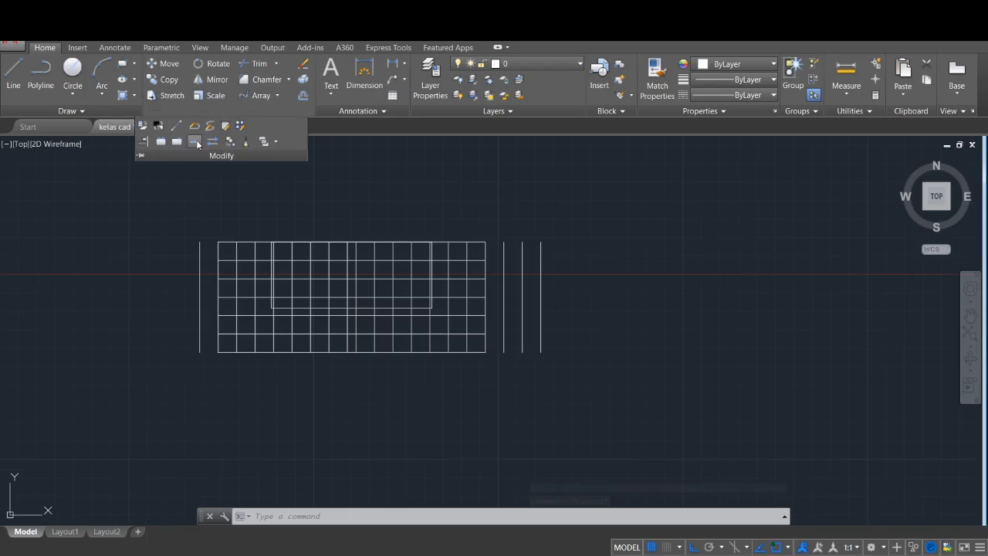
Draw a four-line rectangle in the empty area beside the grid, leaving its upper-left corner open
mouse_move(627, 323)
middle_mouse_down()
mouse_move(551, 301)
mouse_move(473, 256)
middle_mouse_up()
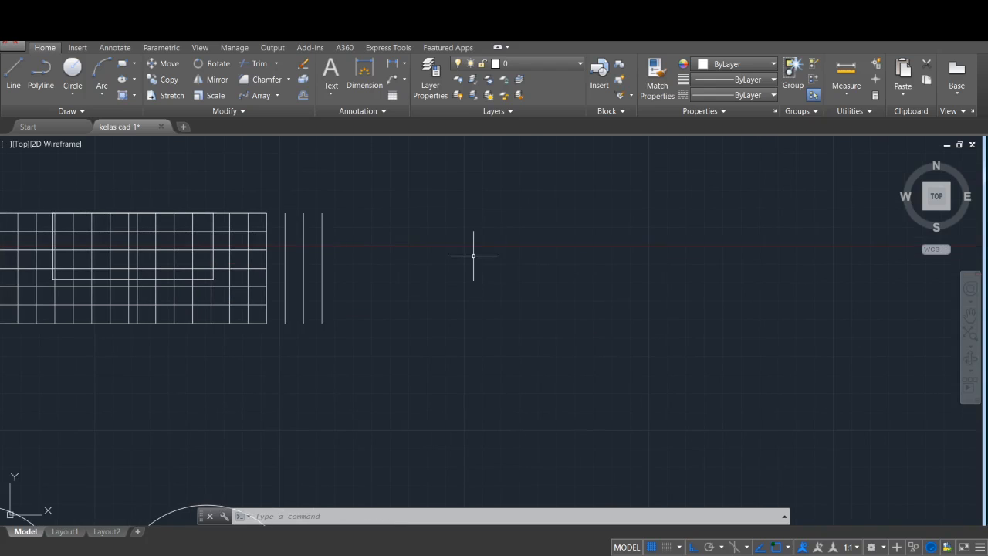
type("l")
key("Return")
left_click(478, 217)
left_click(477, 291)
left_click(707, 291)
left_click(703, 200)
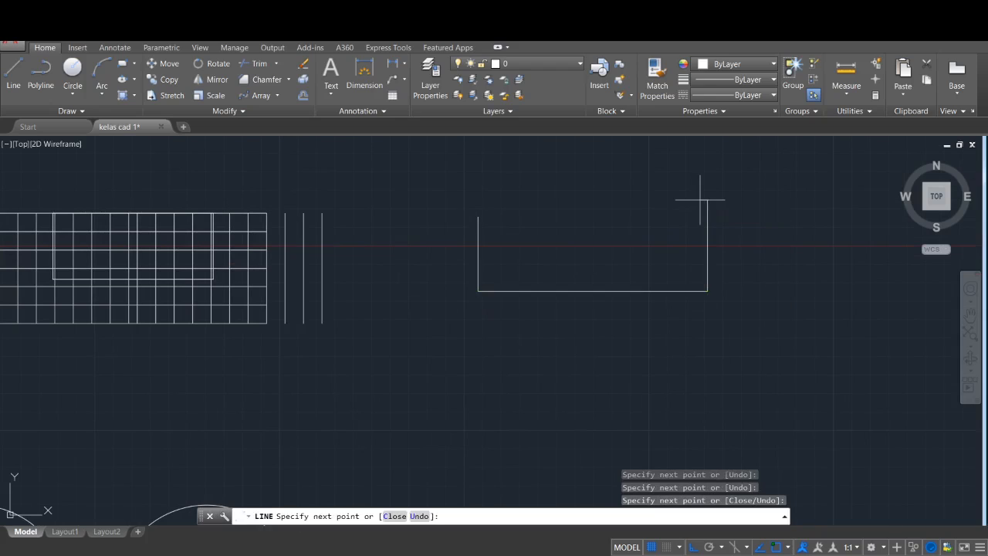
left_click(478, 199)
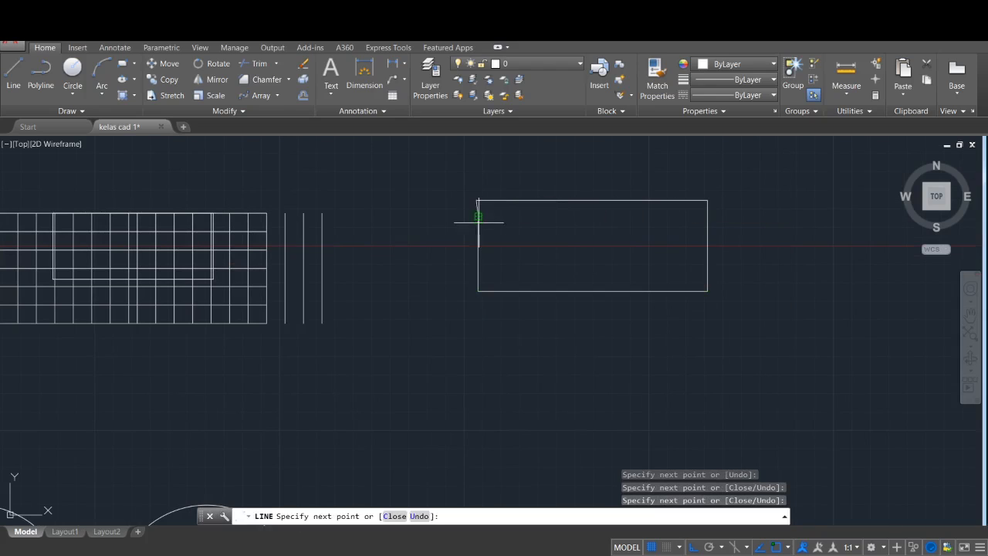
key("Escape")
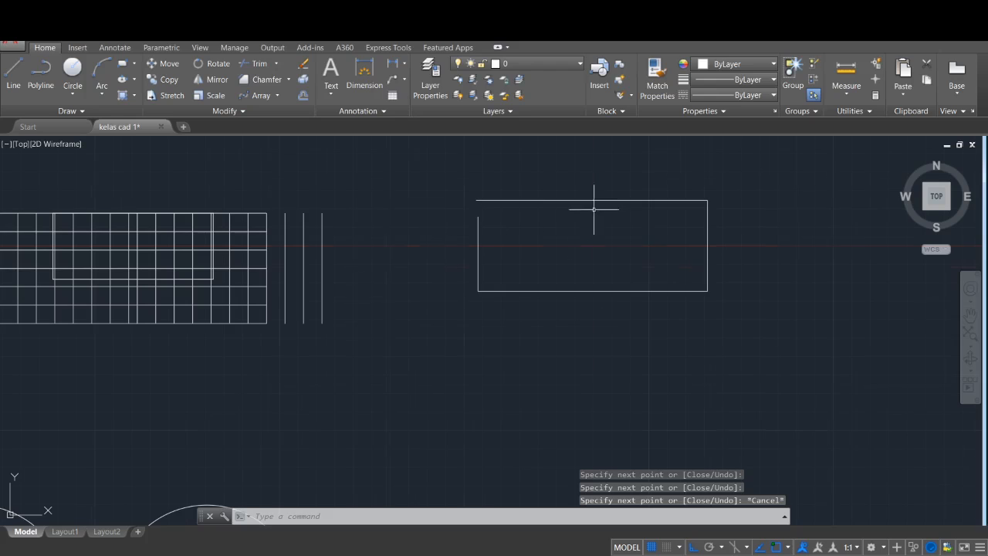
Move the open rectangle's top line by its left endpoint onto the upper end of the left line
scroll(591, 213, "up", 4)
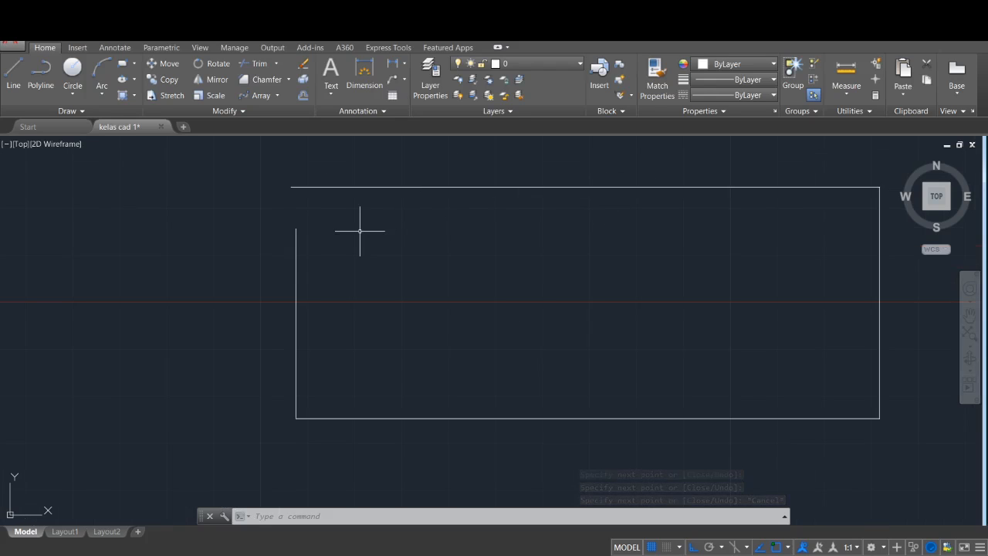
left_click(381, 188)
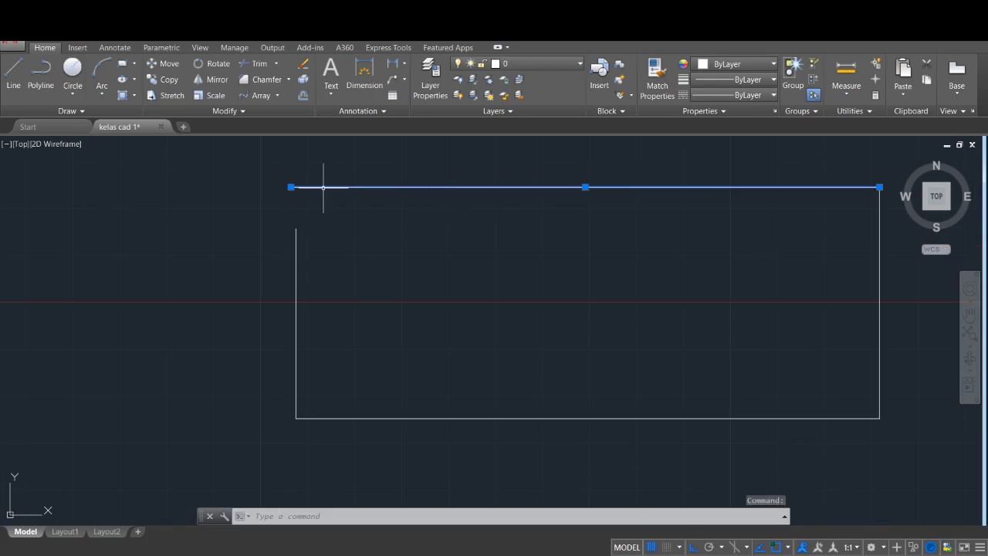
mouse_move(291, 187)
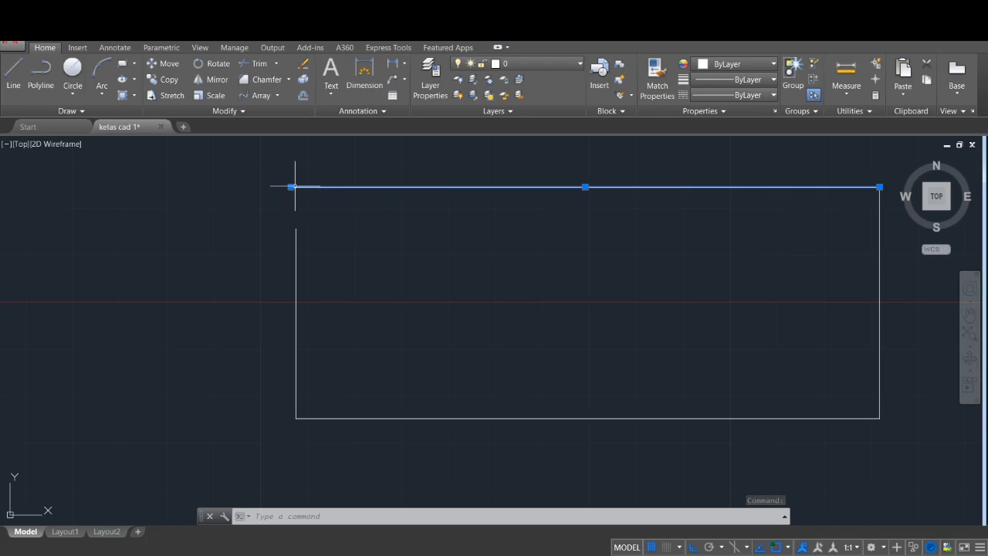
type("m")
key("Return")
left_click(292, 188)
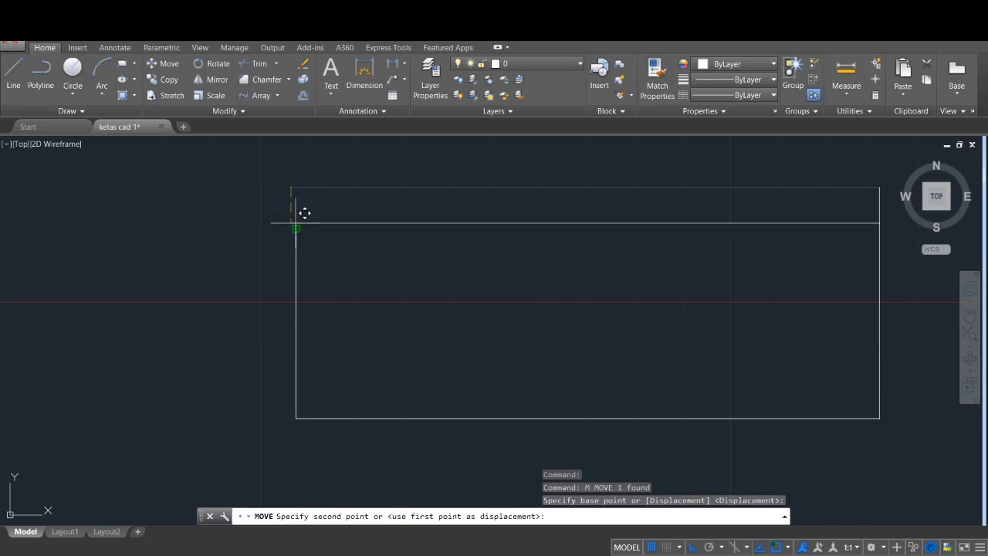
left_click(296, 229)
key("Escape")
Trim both line ends that overhang the rectangle's upper-right corner
type("tr")
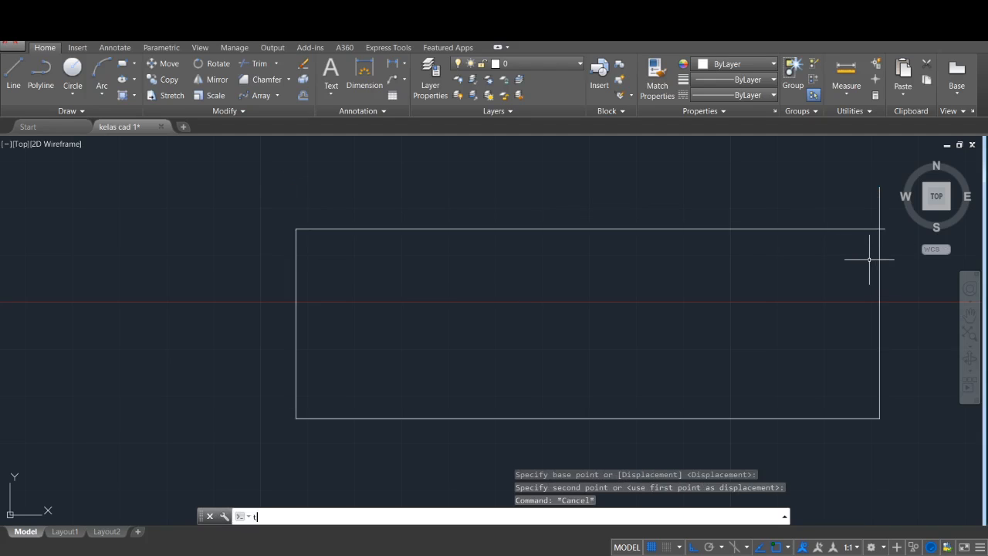
key("Return")
left_click(895, 203)
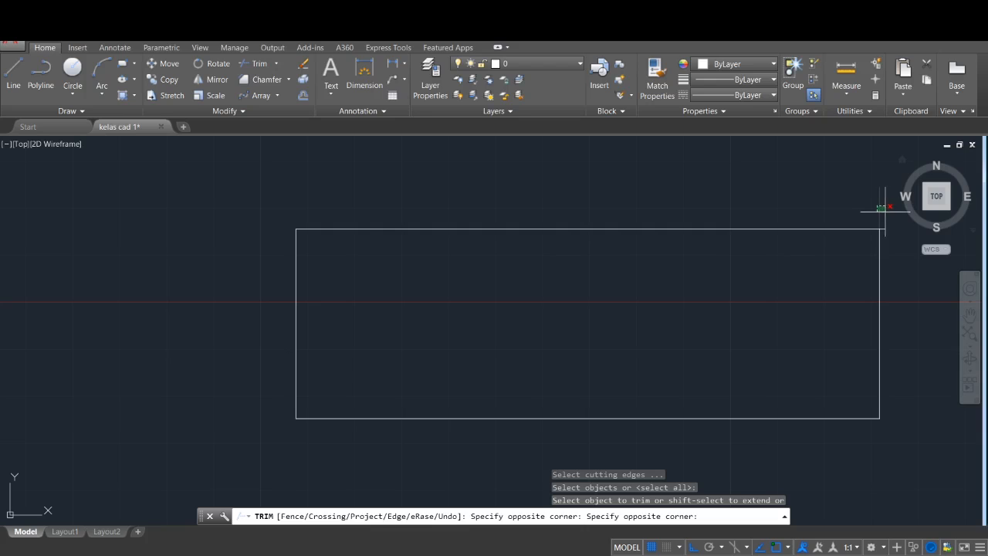
left_click(893, 220)
left_click(883, 229)
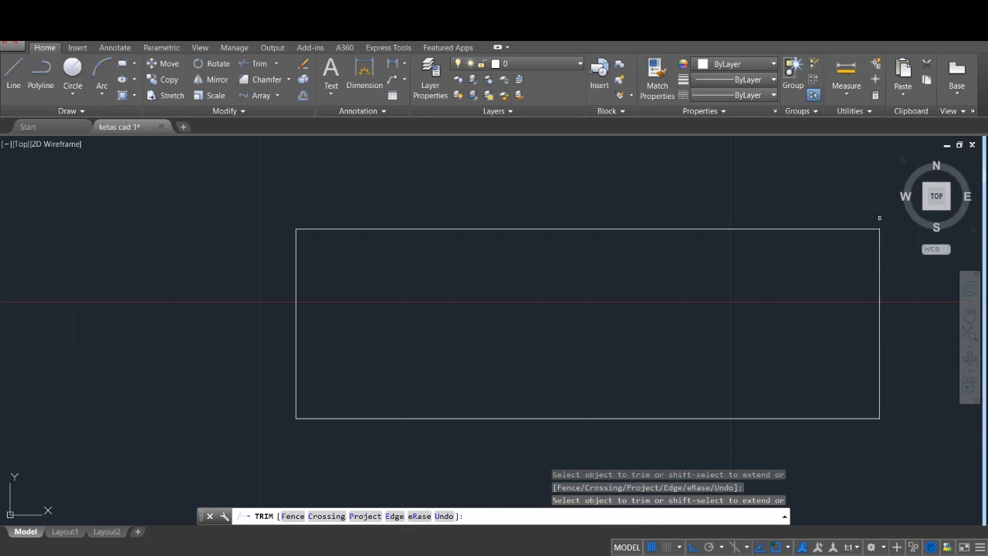
key("Escape")
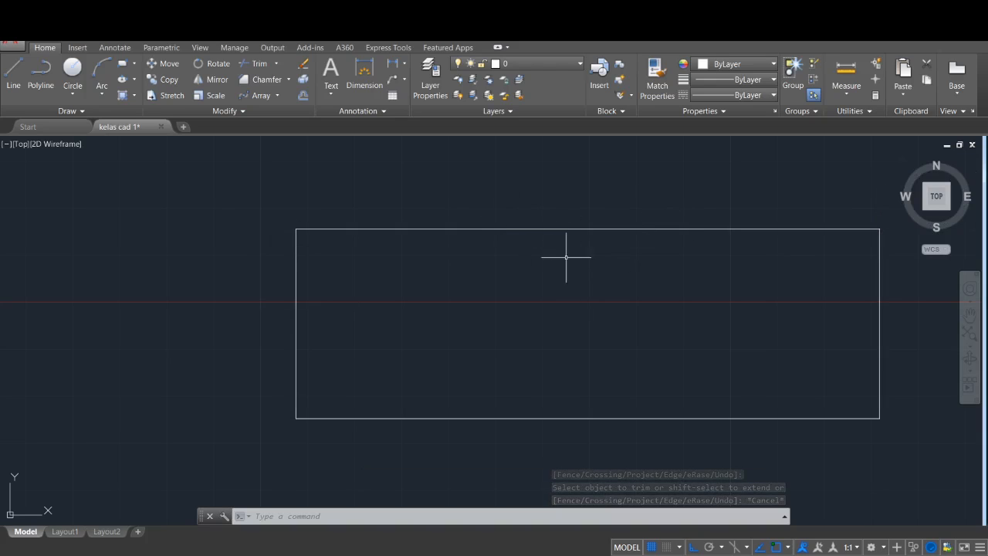
Try Break on the rectangle's top line from a picked point to its midpoint, and undo both the break and the corner trim
left_click(233, 112)
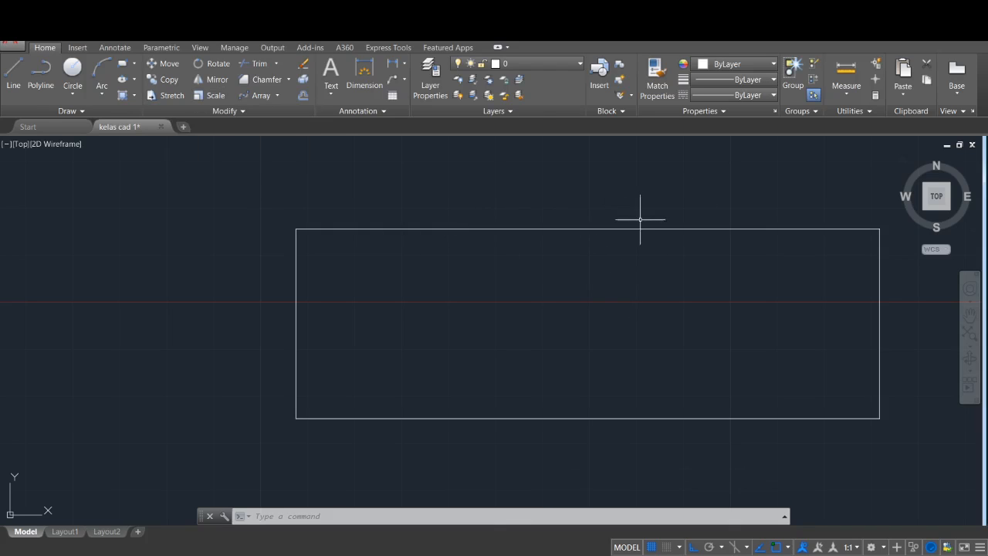
left_click(228, 112)
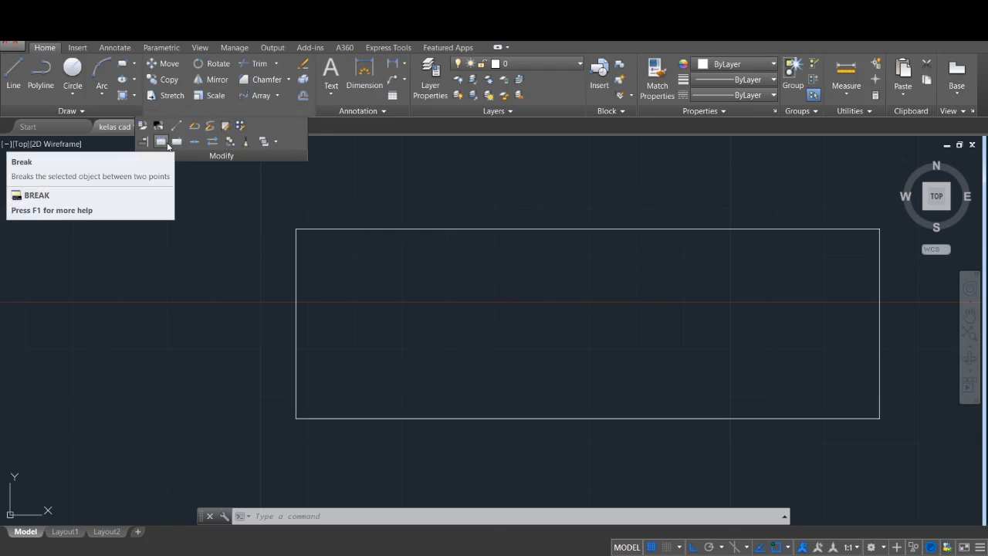
left_click(160, 142)
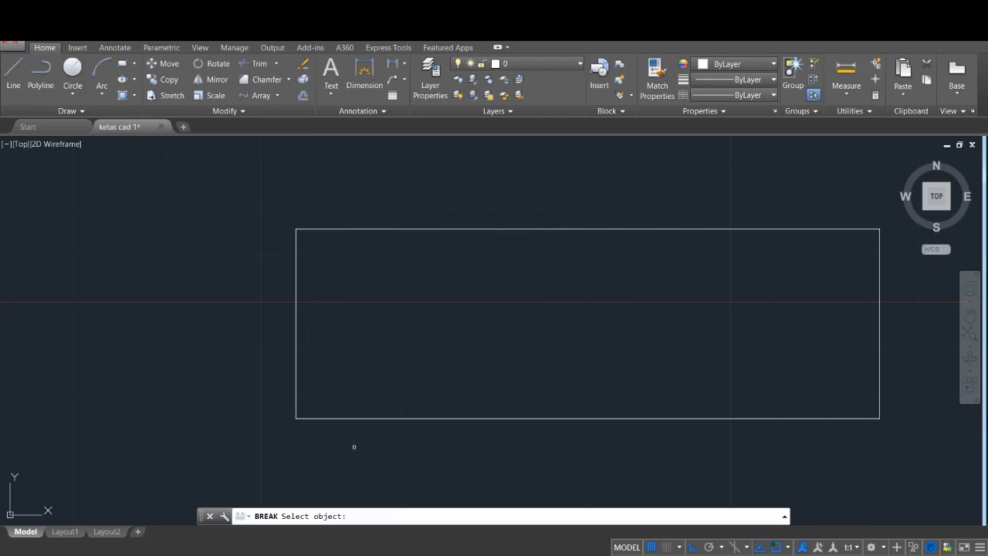
left_click(644, 231)
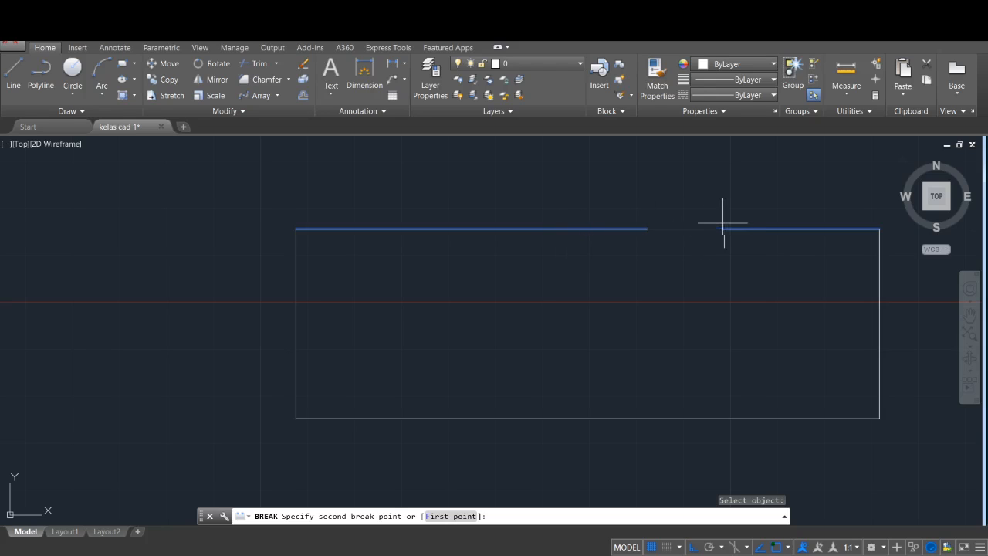
left_click(587, 230)
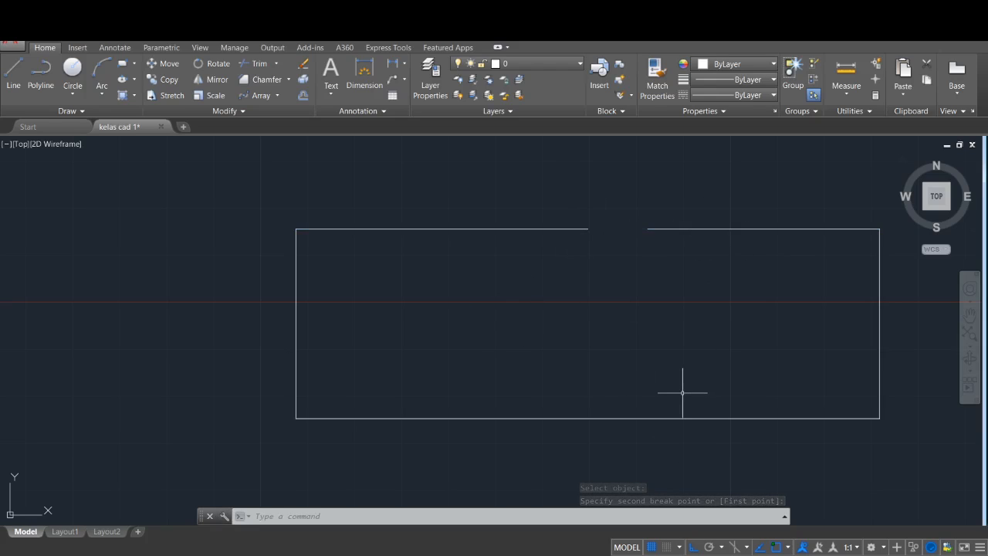
key("Escape")
key("ctrl+z")
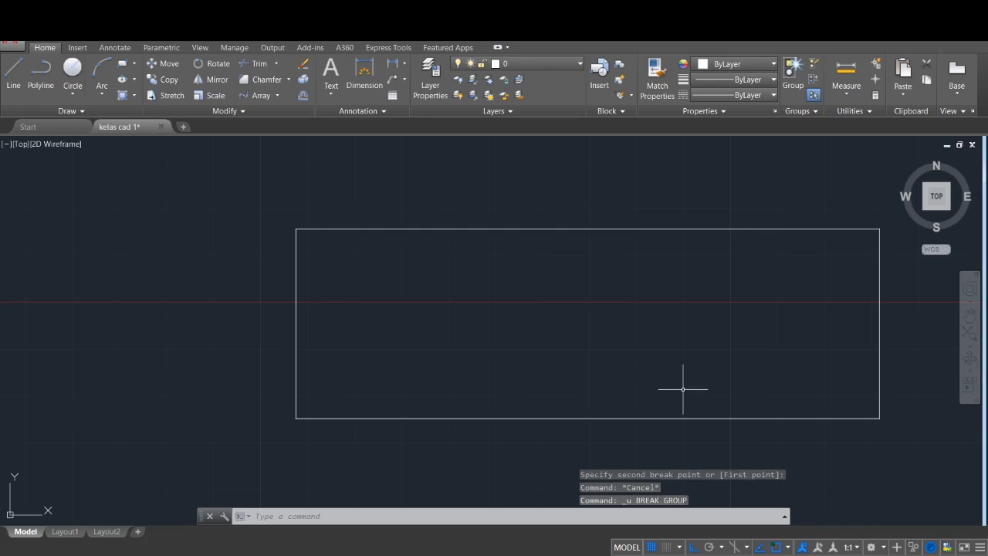
key("ctrl+z")
Trim the vertical and horizontal overhangs at the rectangle's upper-right corner and end Trim
type("tr")
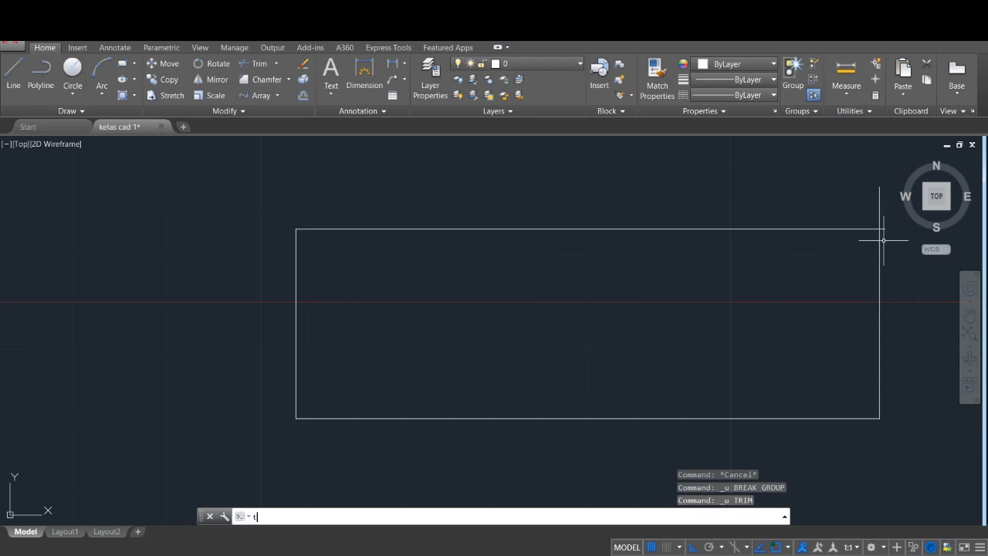
key("Return")
key("Return")
left_click(879, 203)
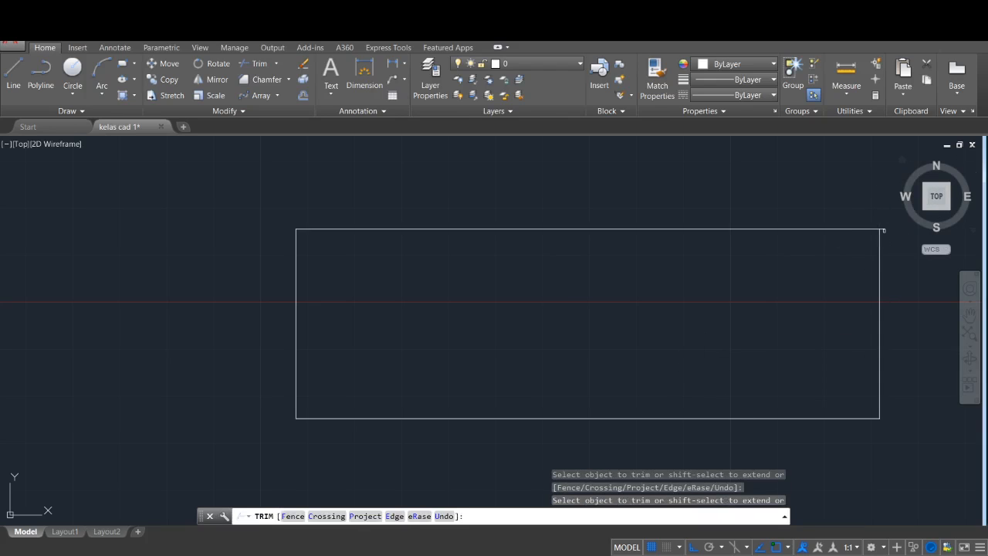
left_click(884, 231)
left_click(882, 227)
key("Escape")
Draw a vertical line about 1.56 units long crossing the rectangle's top edge near its right end
type("l")
key("Return")
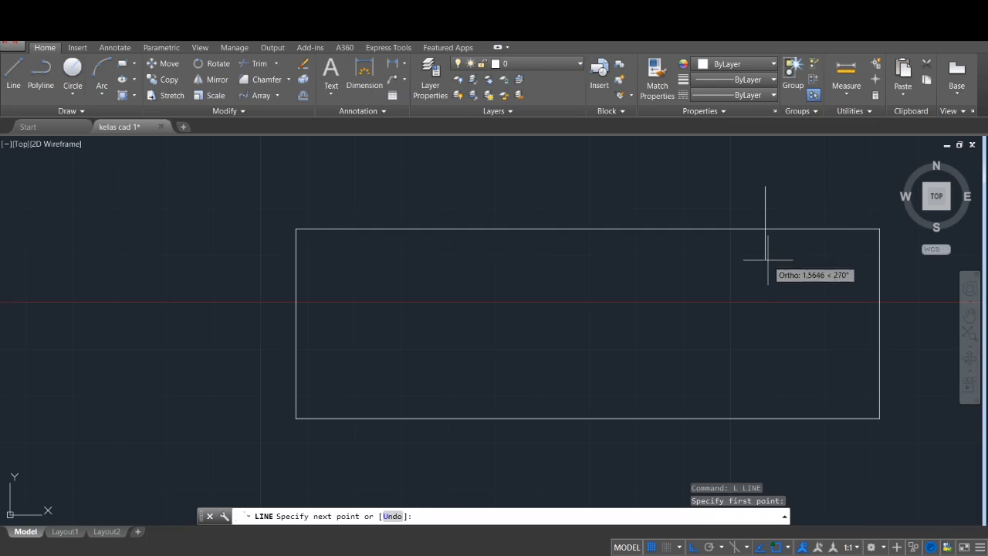
left_click(765, 260)
key("Escape")
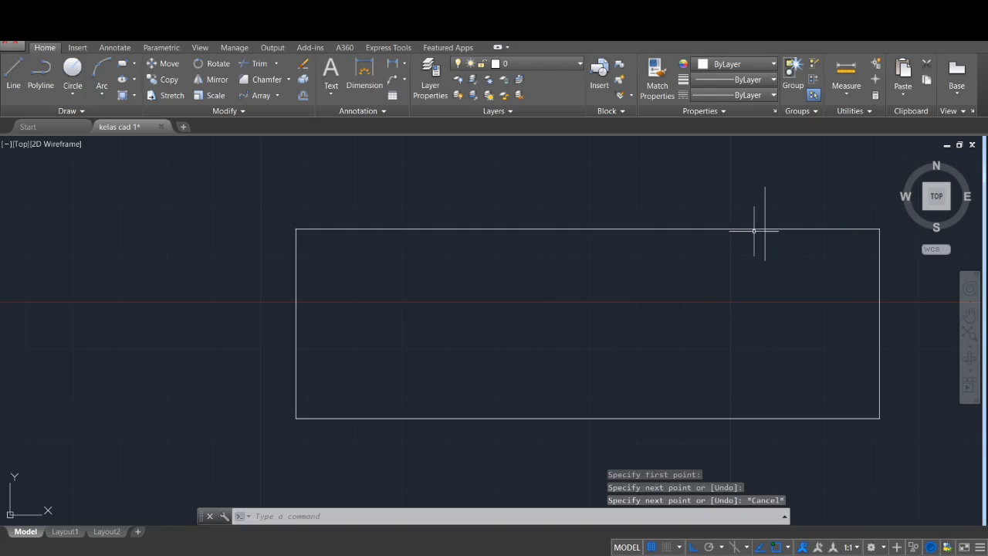
left_click(706, 229)
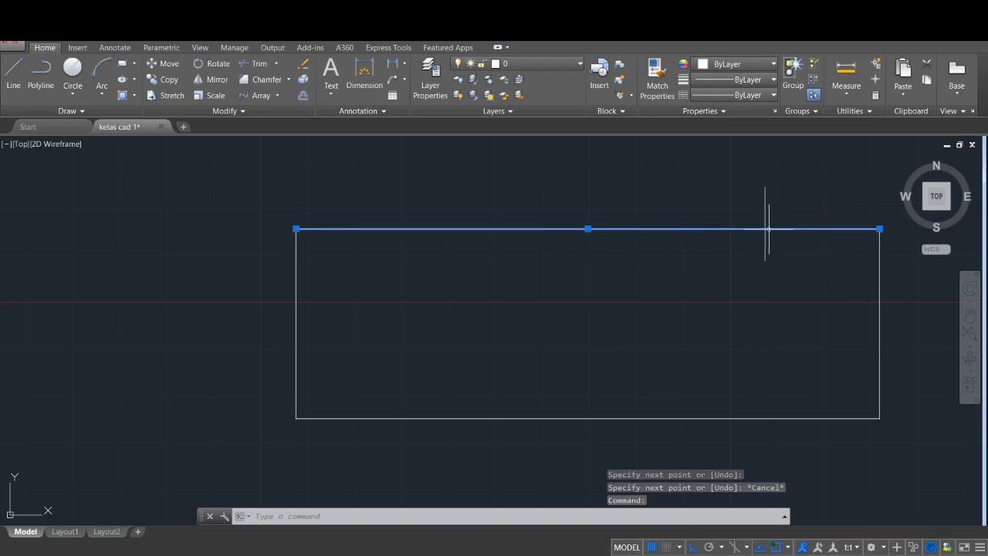
key("Escape")
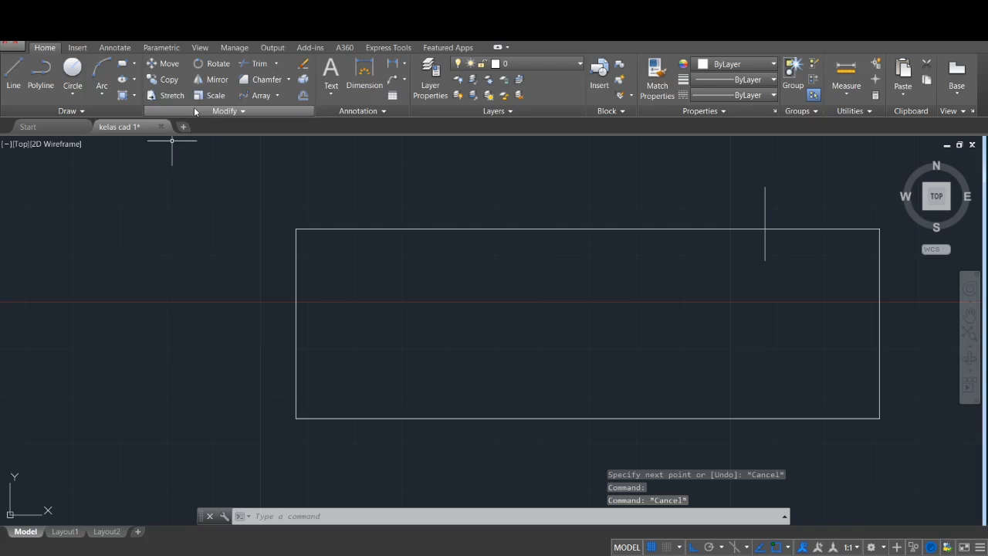
left_click(243, 113)
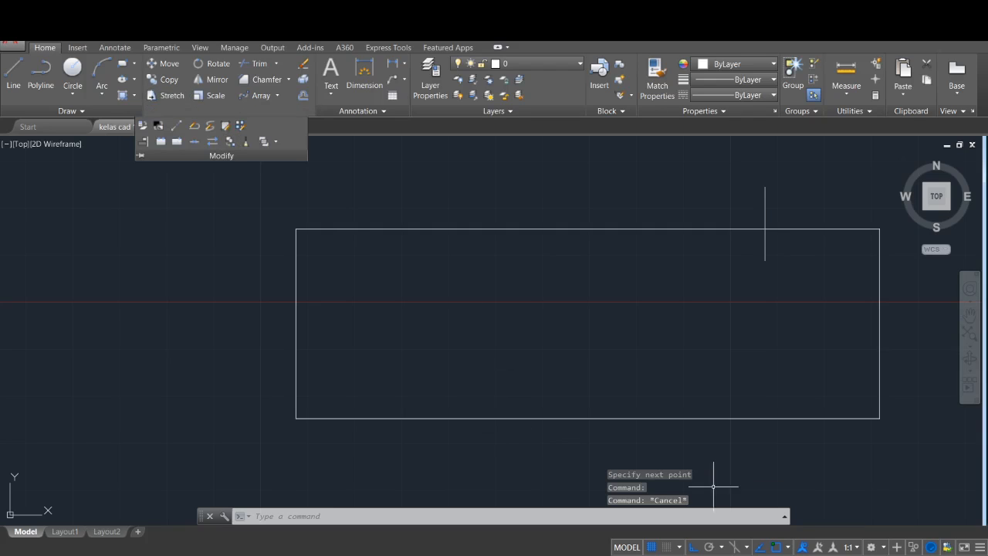
key("Escape")
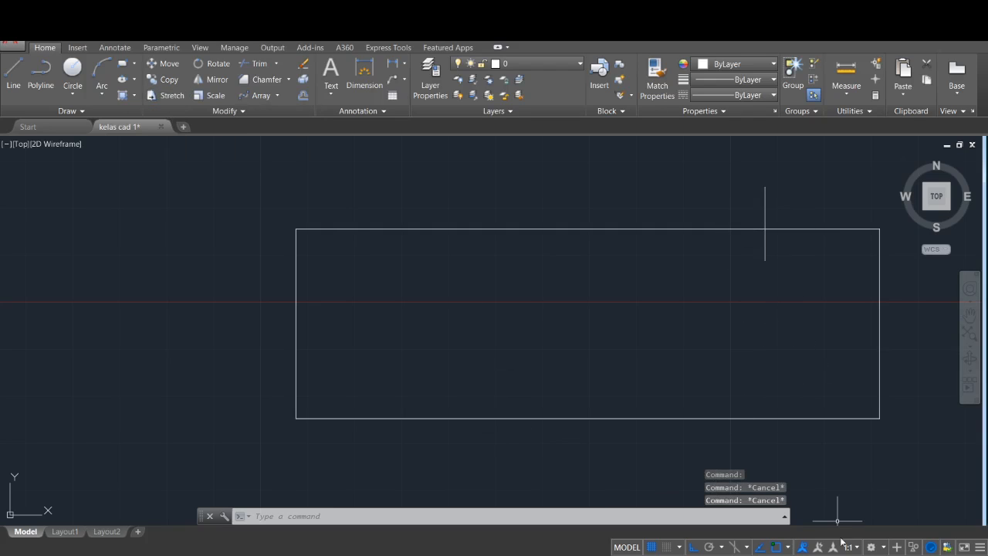
Check which object snap modes are active without changing them
right_click(773, 546)
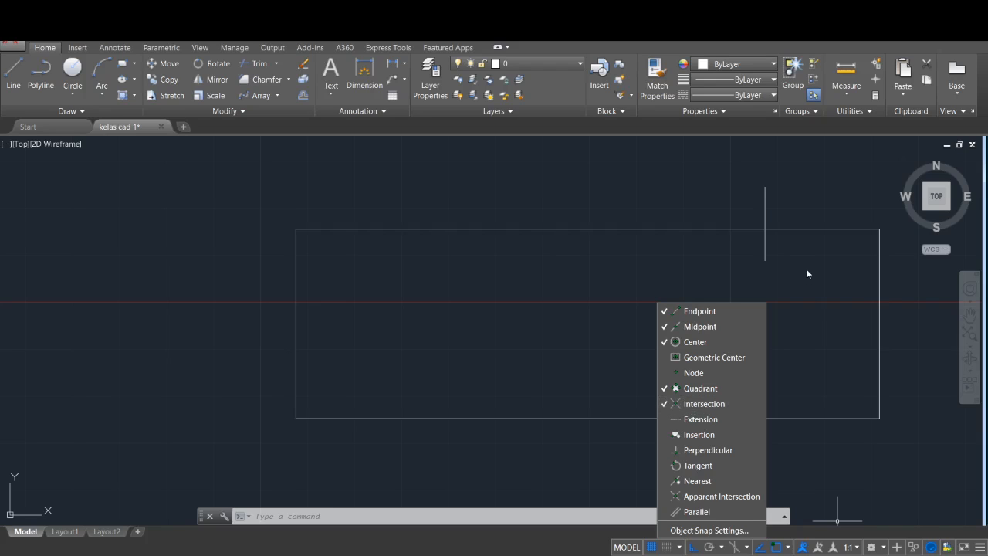
left_click(647, 259)
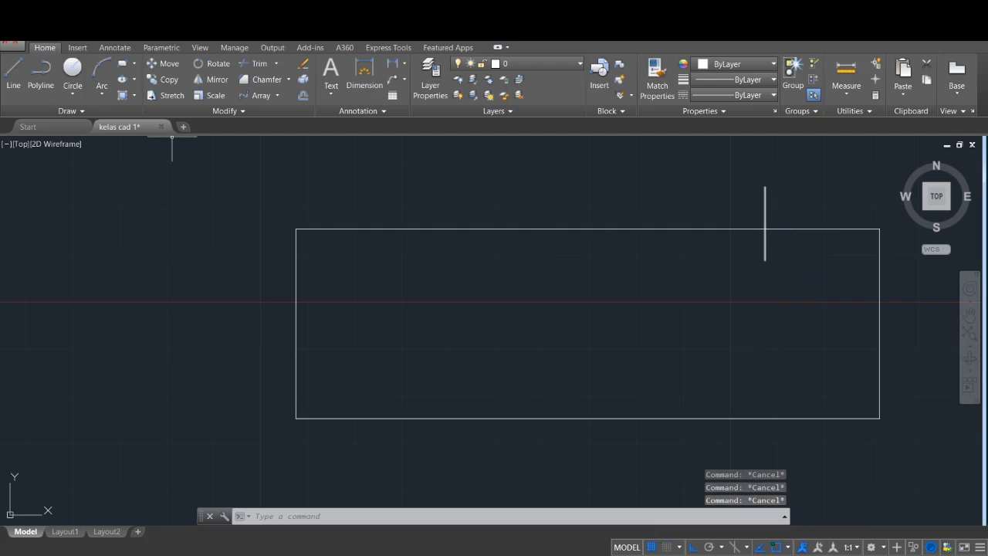
Try breaking the top line from a point just left of the short vertical line to their intersection, and undo the break
left_click(226, 111)
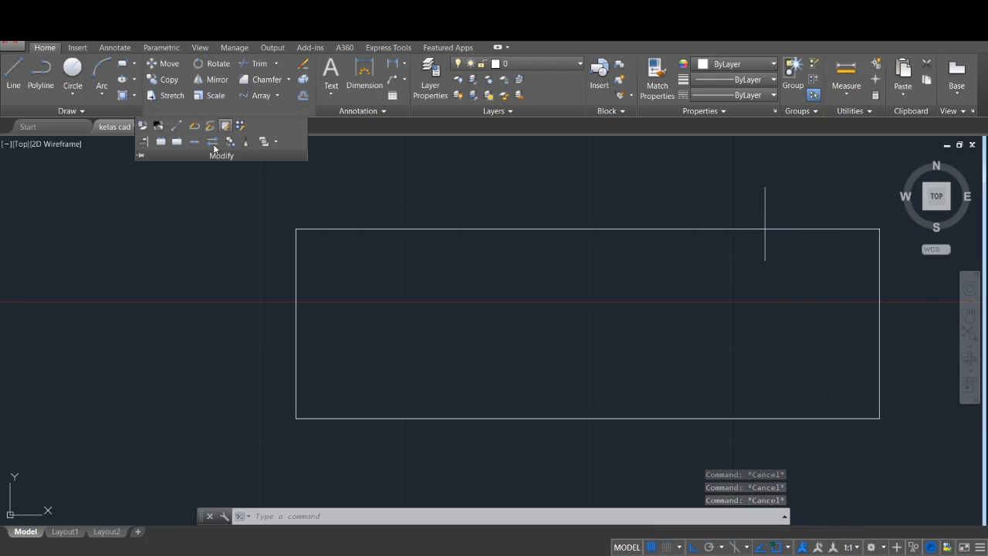
left_click(160, 142)
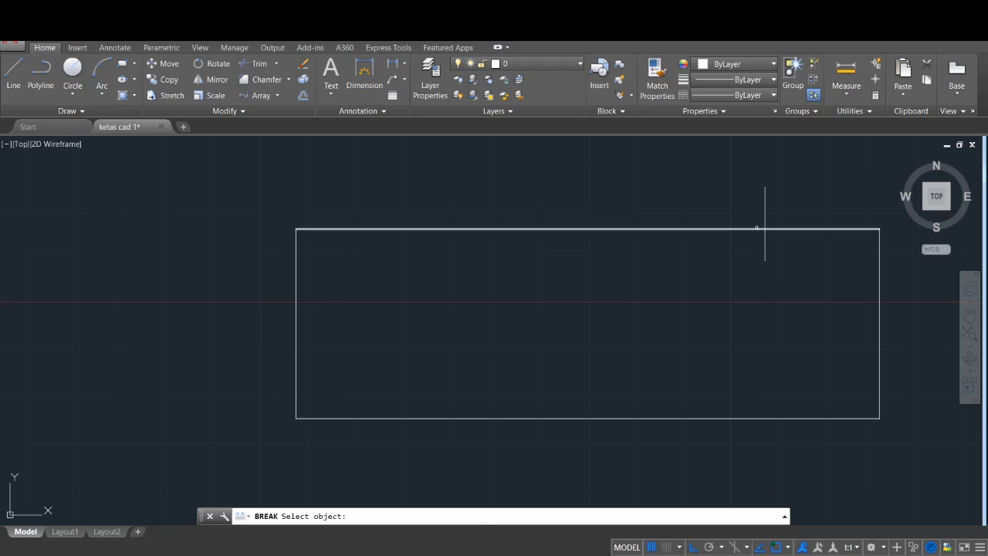
left_click(756, 229)
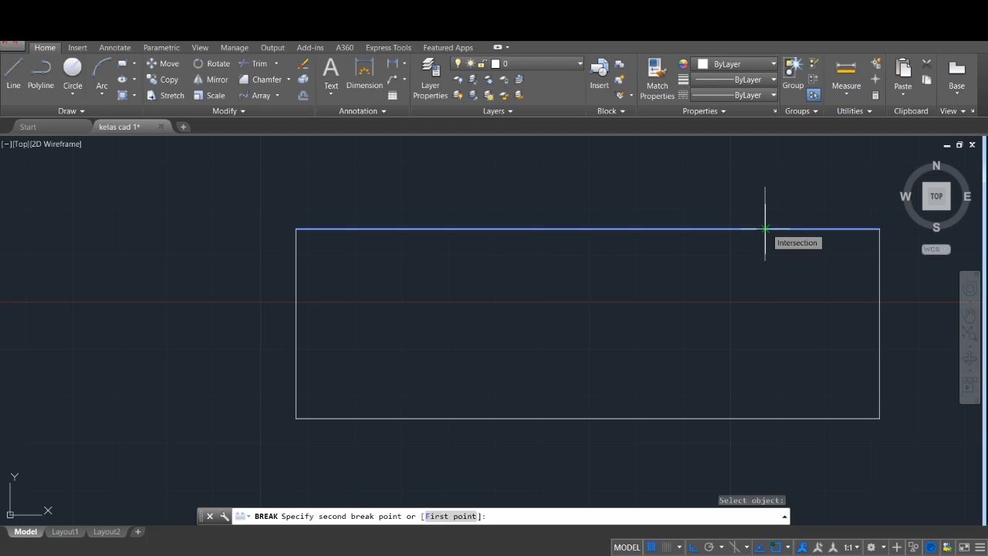
left_click(765, 230)
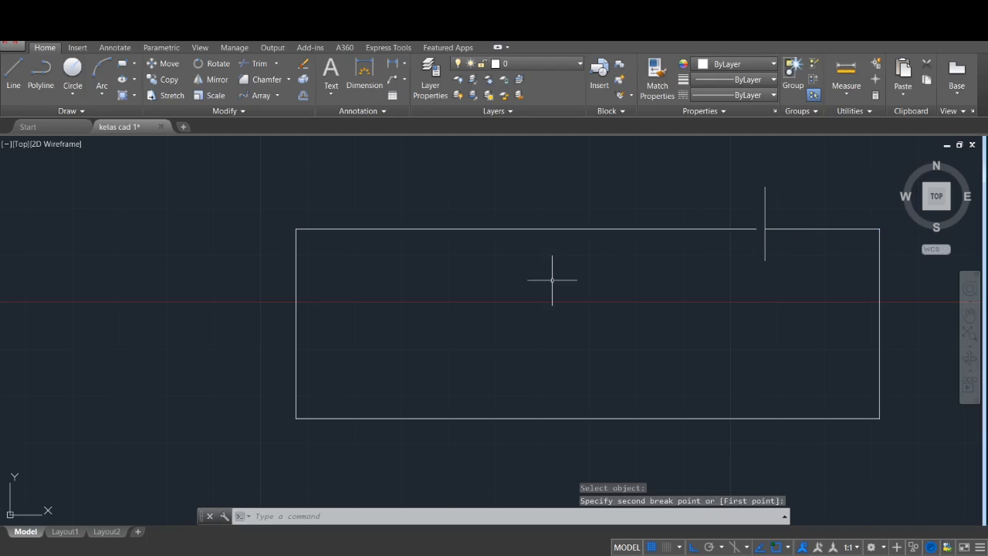
key("Escape")
key("Escape")
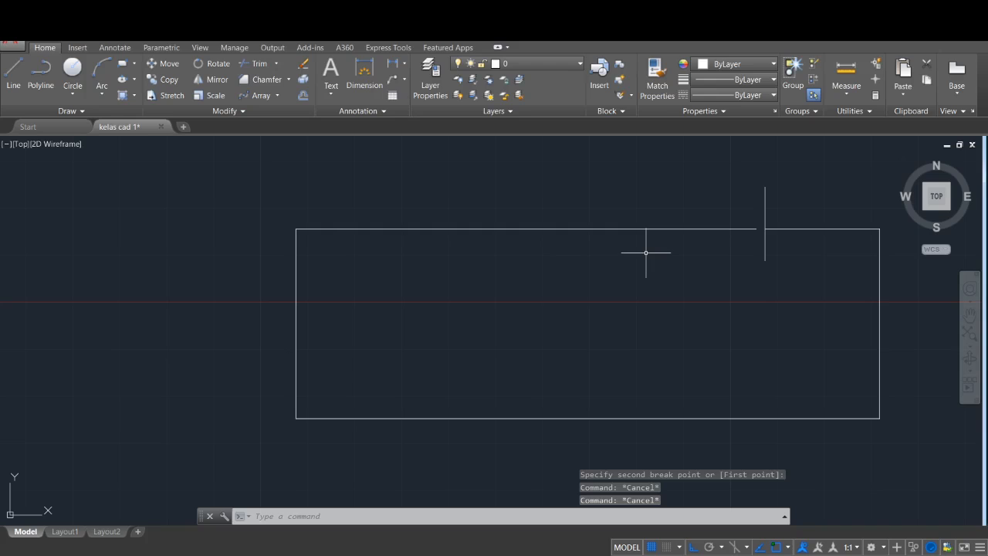
key("ctrl+z")
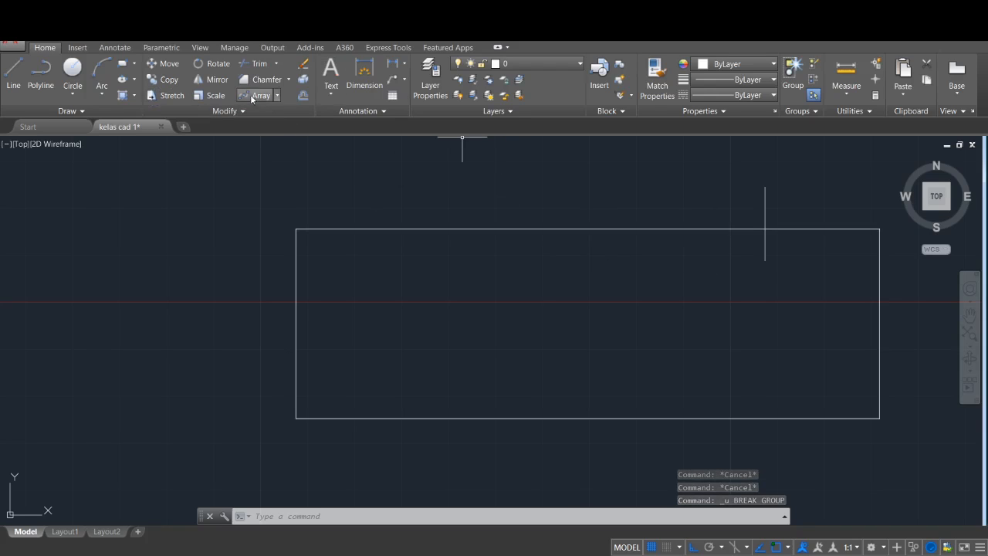
Break the top line using the First point option, from its intersection with the short vertical line to its midpoint
left_click(224, 110)
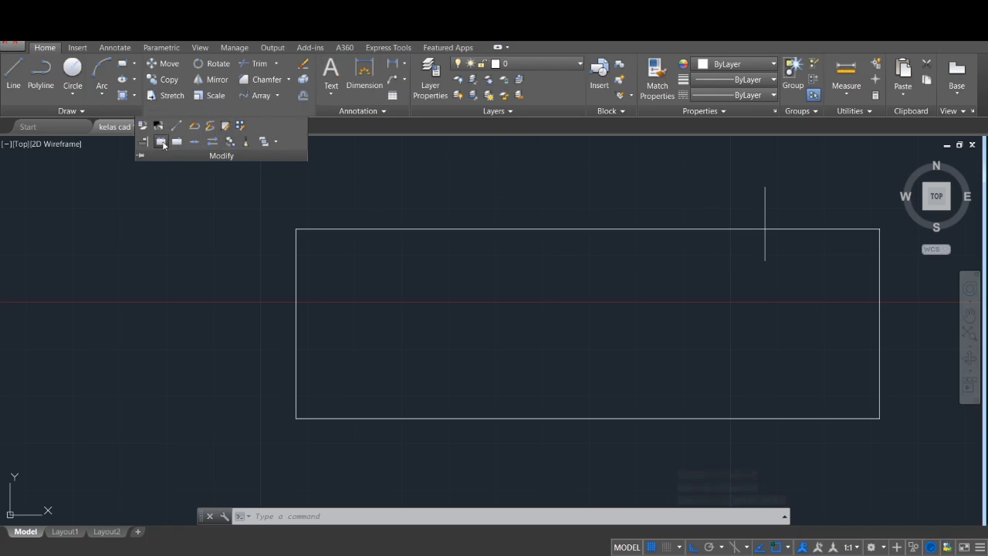
left_click(162, 143)
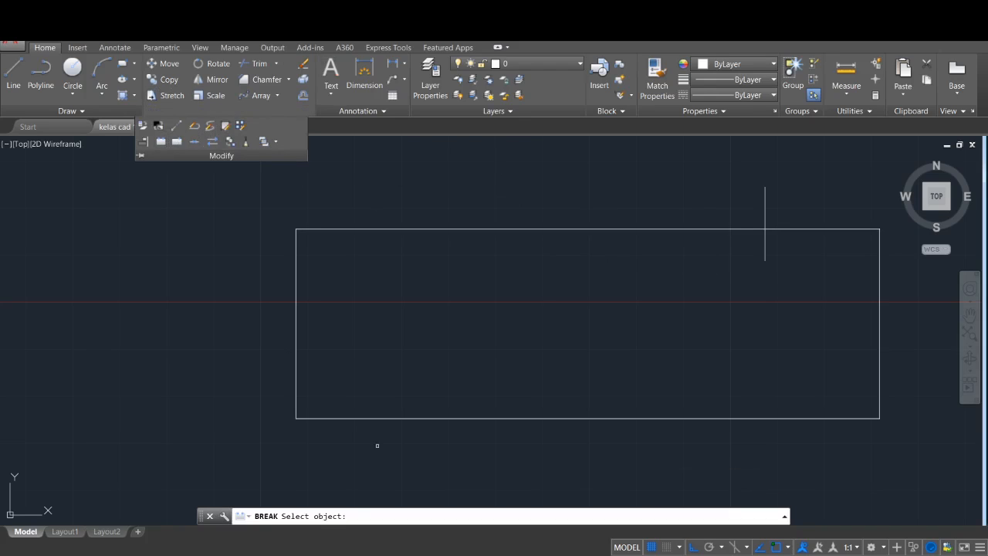
left_click(620, 230)
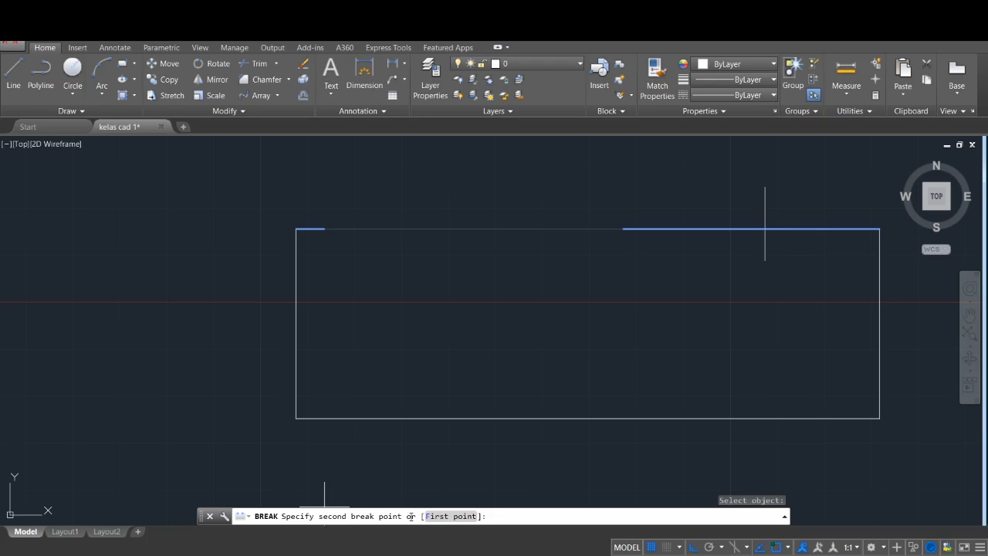
left_click(461, 517)
left_click(765, 229)
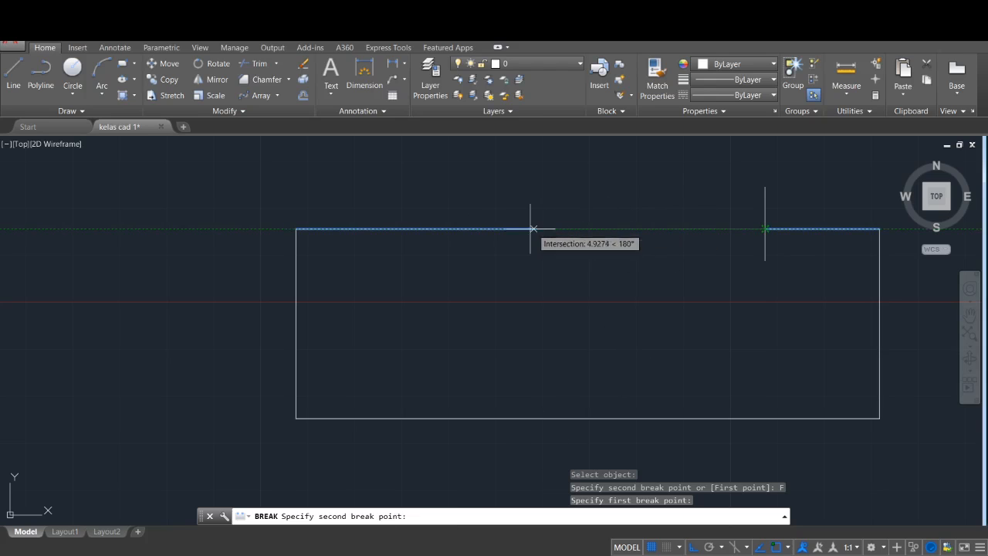
left_click(588, 228)
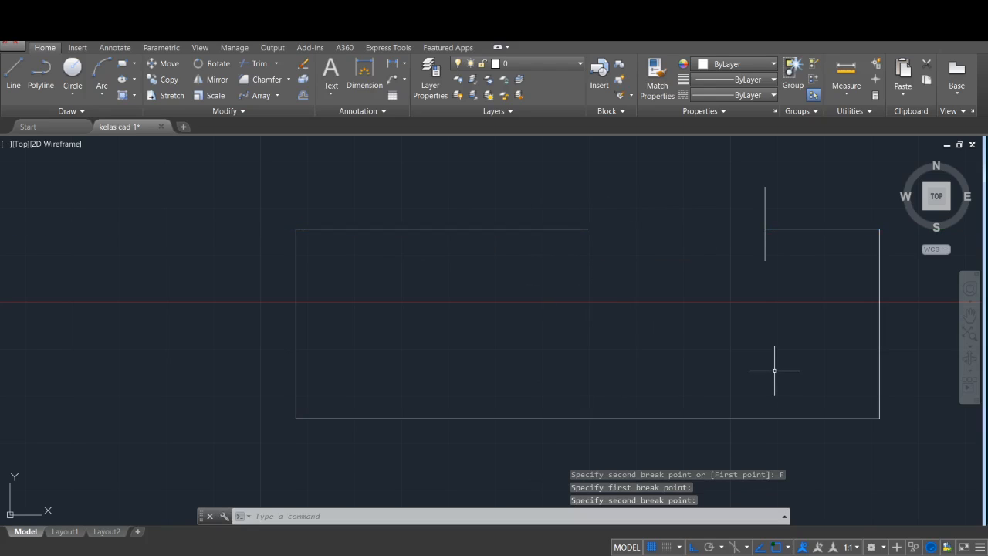
key("Escape")
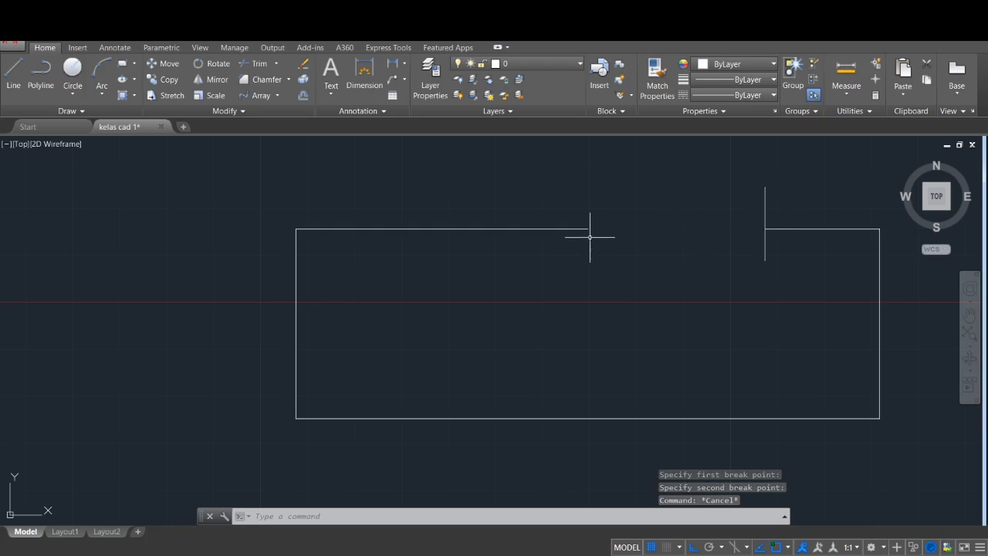
Erase the short vertical line, and undo both the erasure and the break in the top line
left_click(765, 200)
key("Delete")
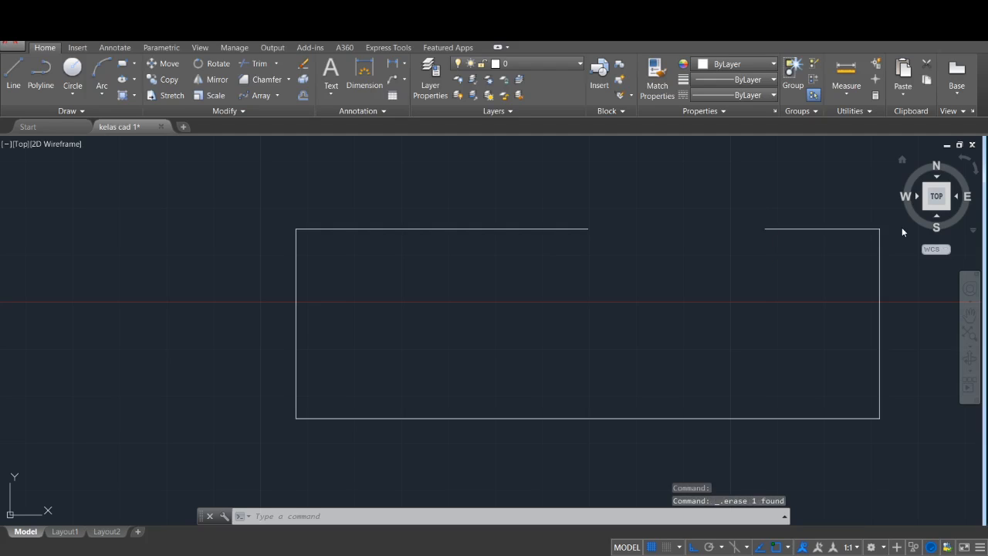
key("ctrl+z")
key("ctrl+z")
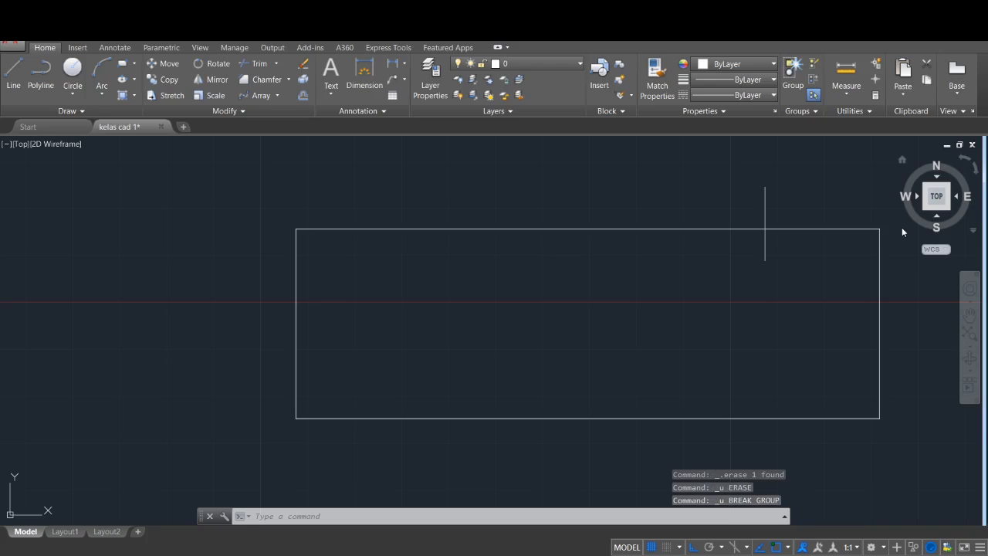
left_click(222, 111)
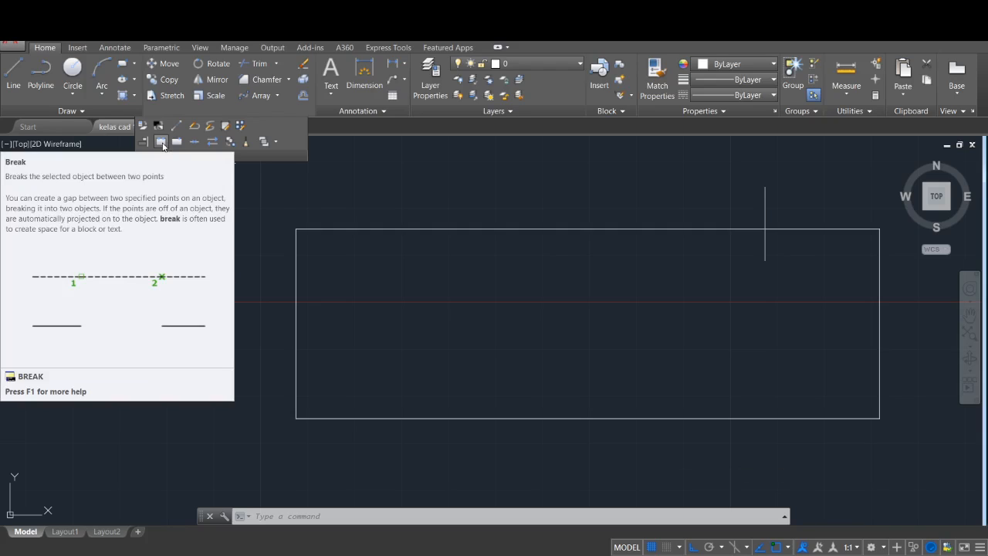
left_click(634, 227)
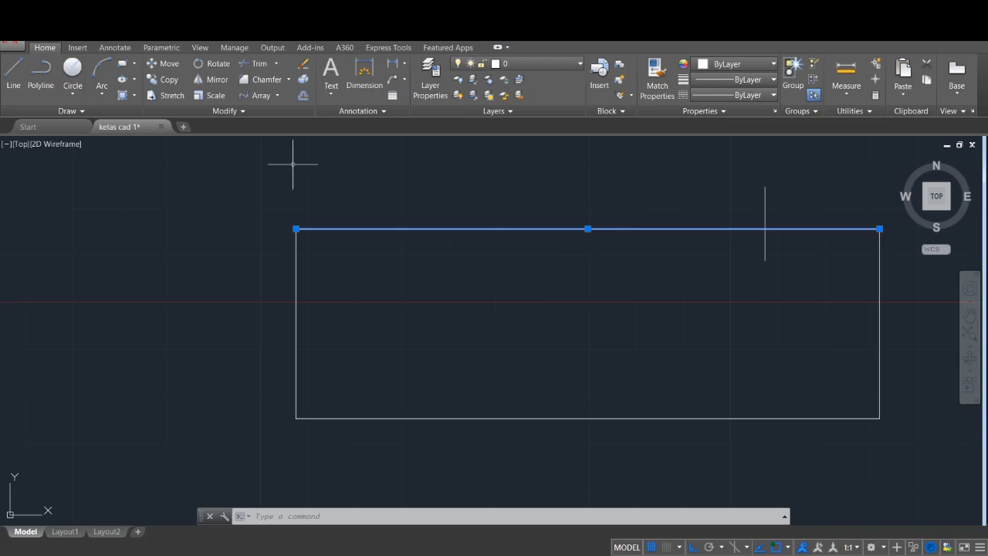
left_click(220, 111)
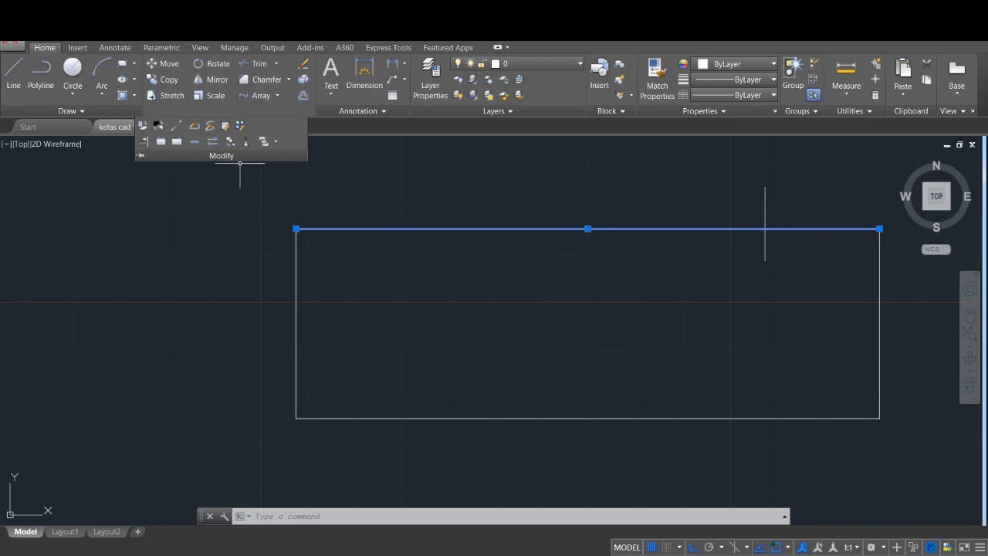
key("Escape")
Split the top line with Break at Point at its intersection with the short vertical line, and check both segments by selecting them
left_click(191, 110)
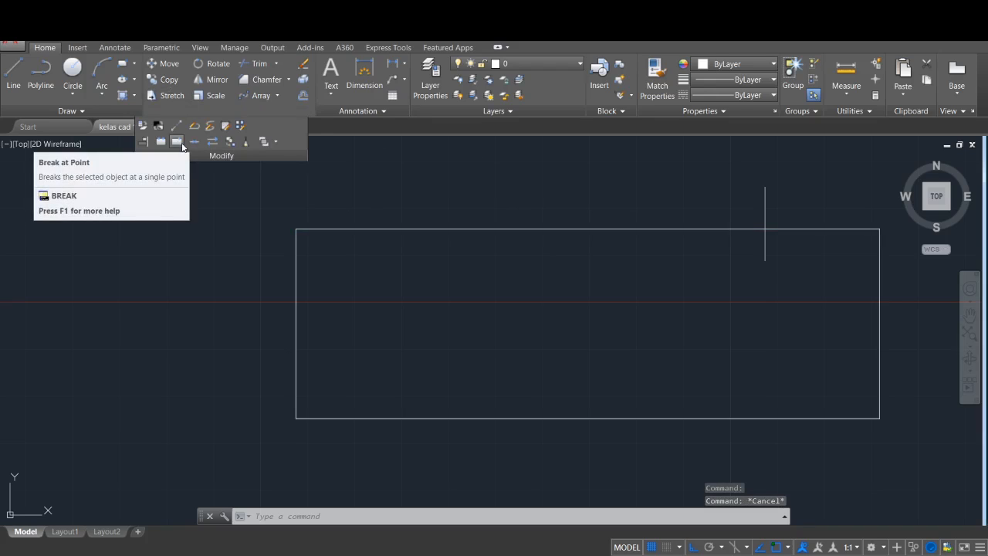
left_click(182, 145)
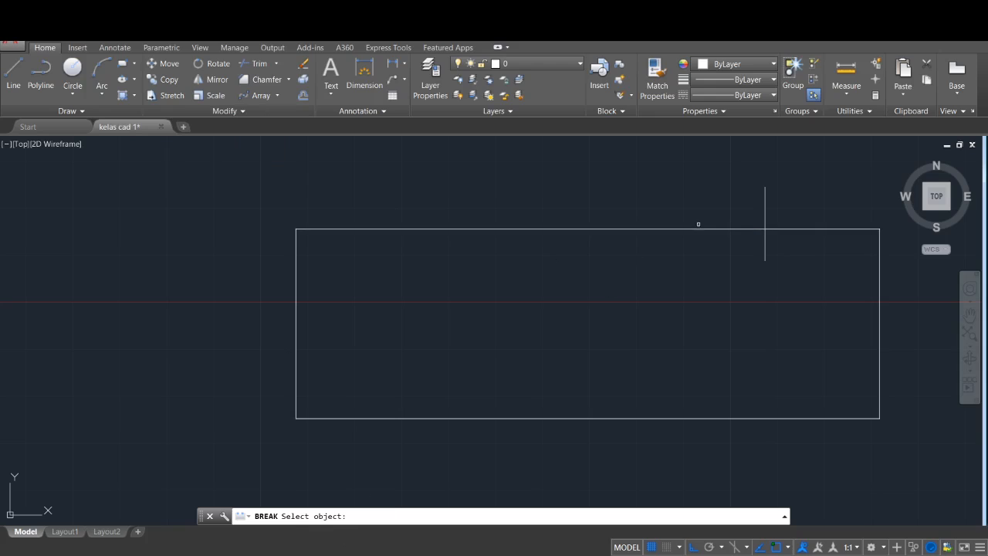
left_click(697, 229)
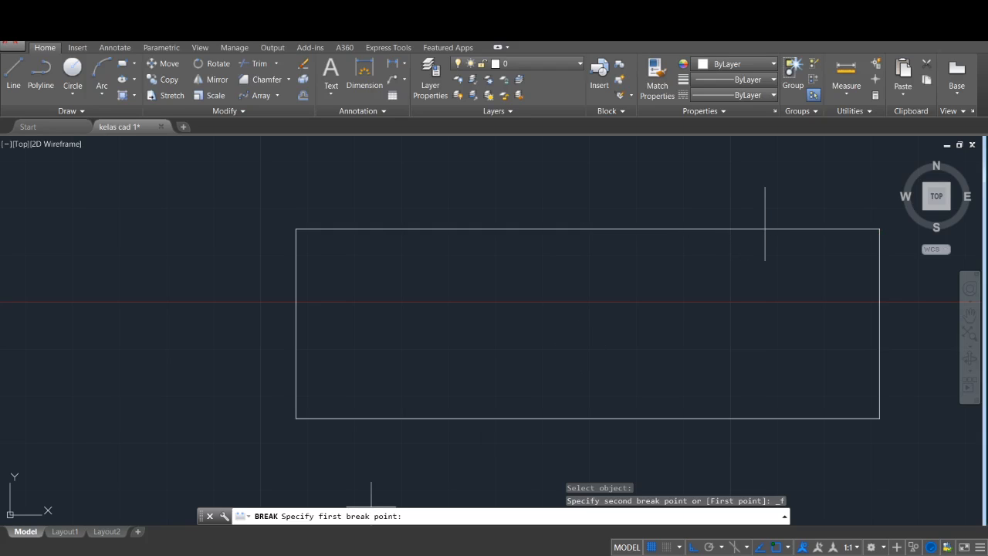
left_click(765, 229)
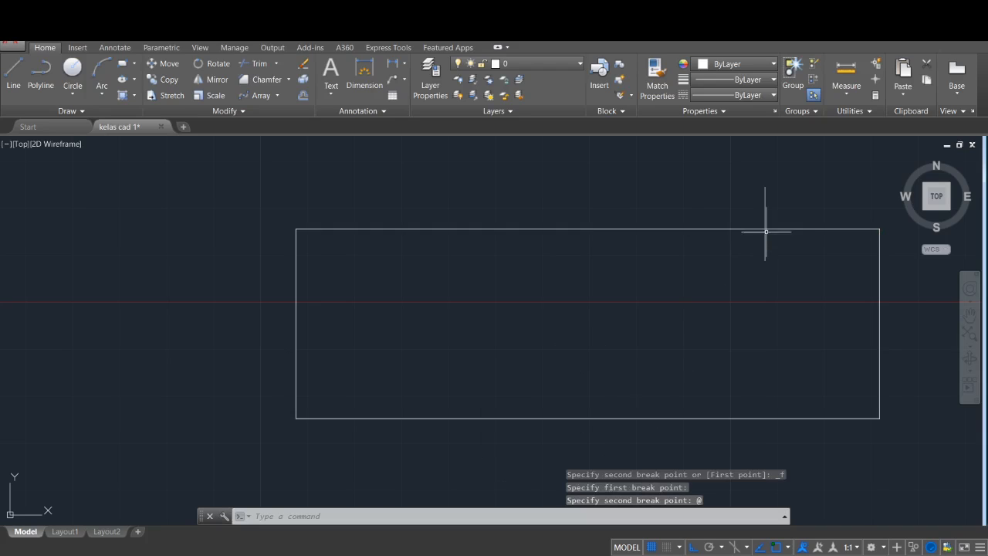
left_click(726, 229)
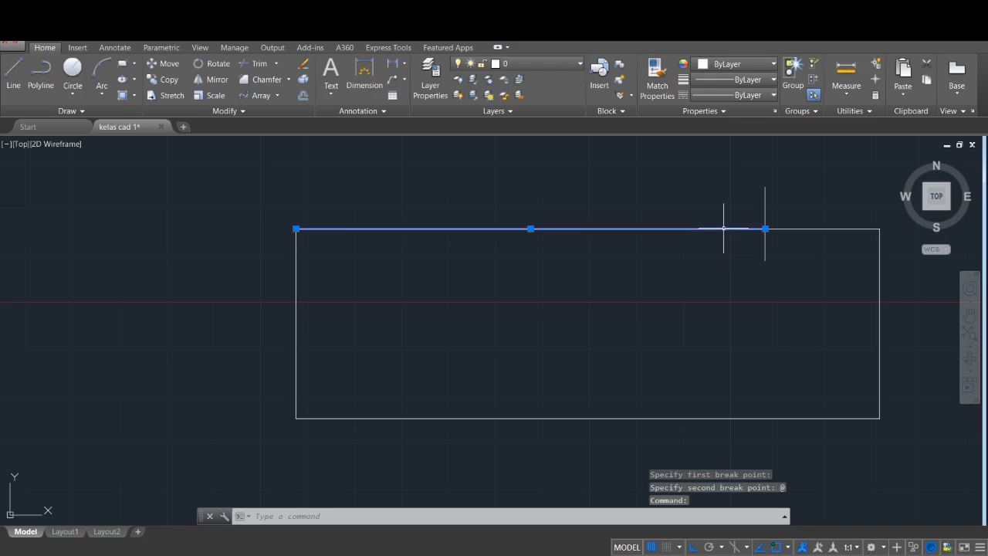
left_click(845, 228)
key("Escape")
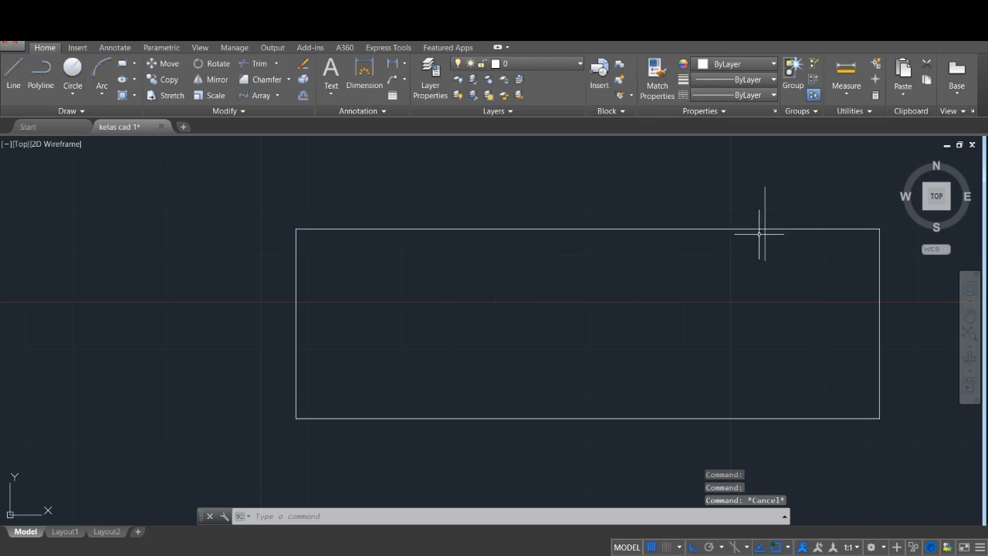
Erase the short vertical line, and check the split by selecting both segments of the top line before clearing the selection
left_click(765, 205)
key("Delete")
left_click(787, 228)
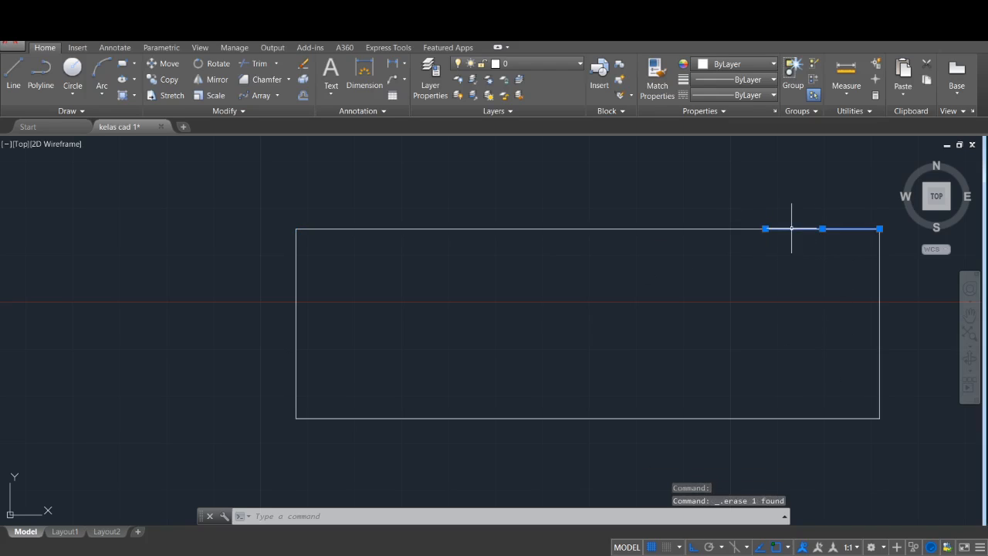
left_click(687, 228)
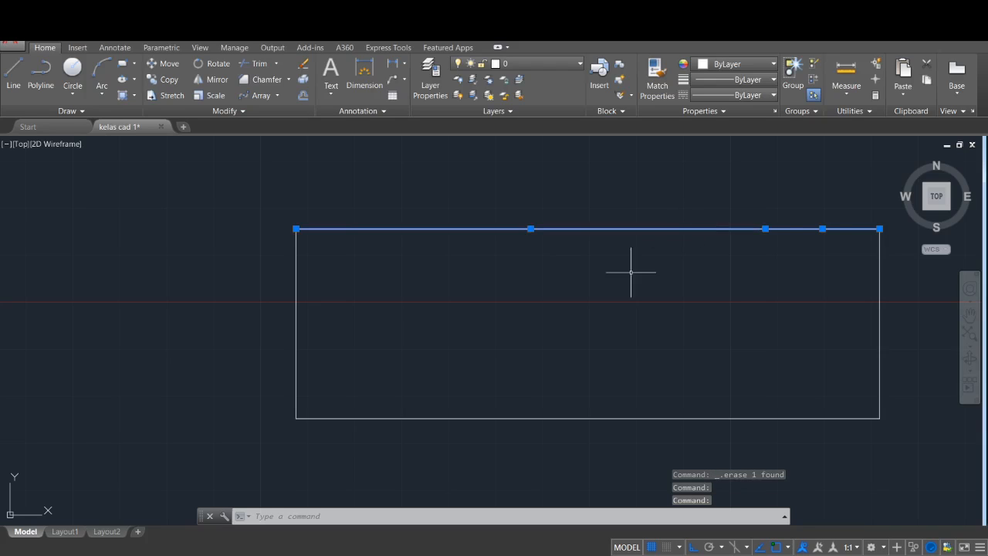
left_click(239, 112)
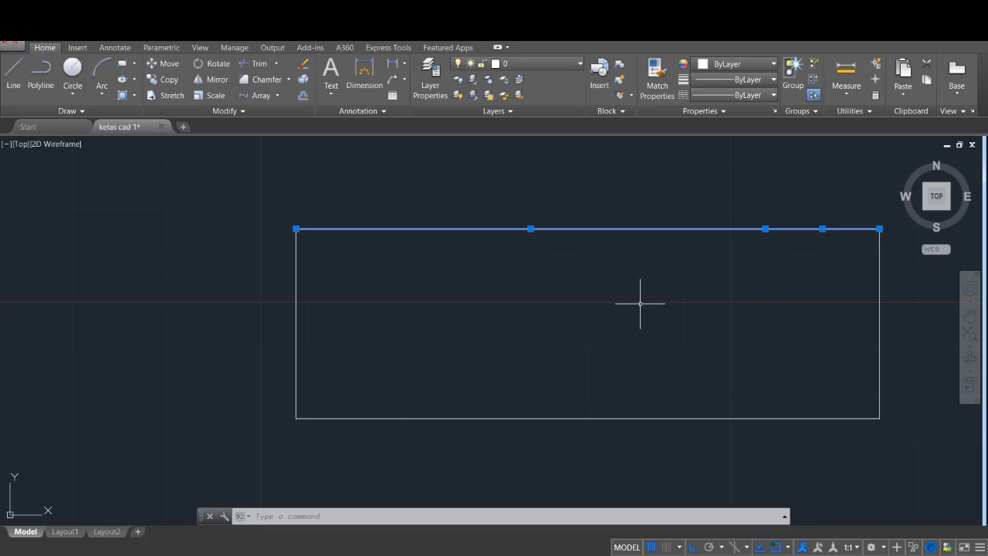
key("Escape")
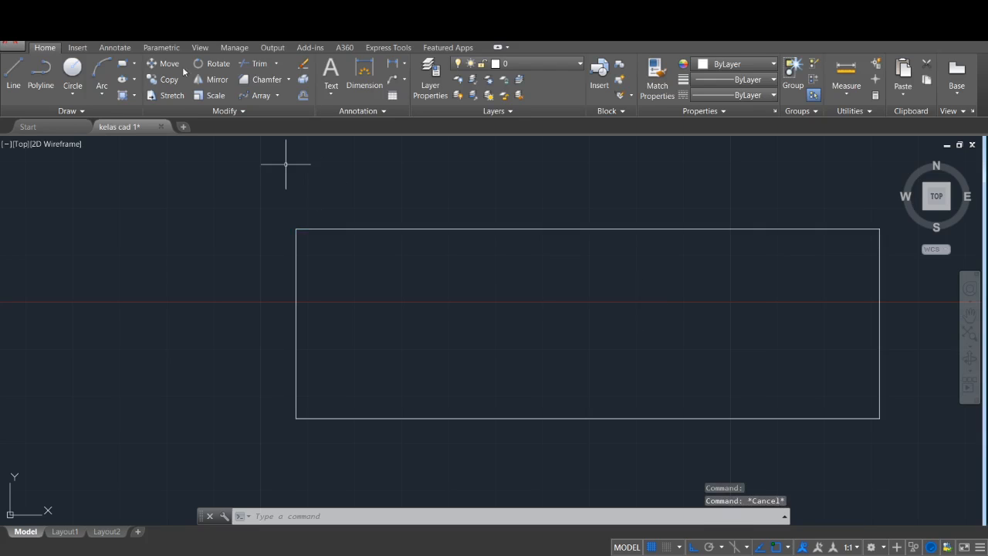
Join the short and long segments of the top line into one line, and select it to check the result
left_click(206, 112)
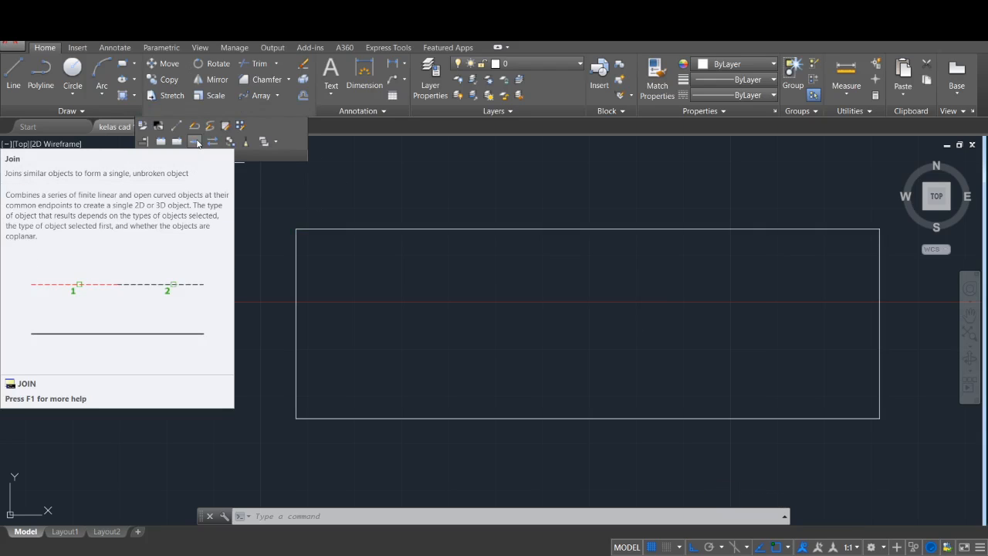
left_click(195, 141)
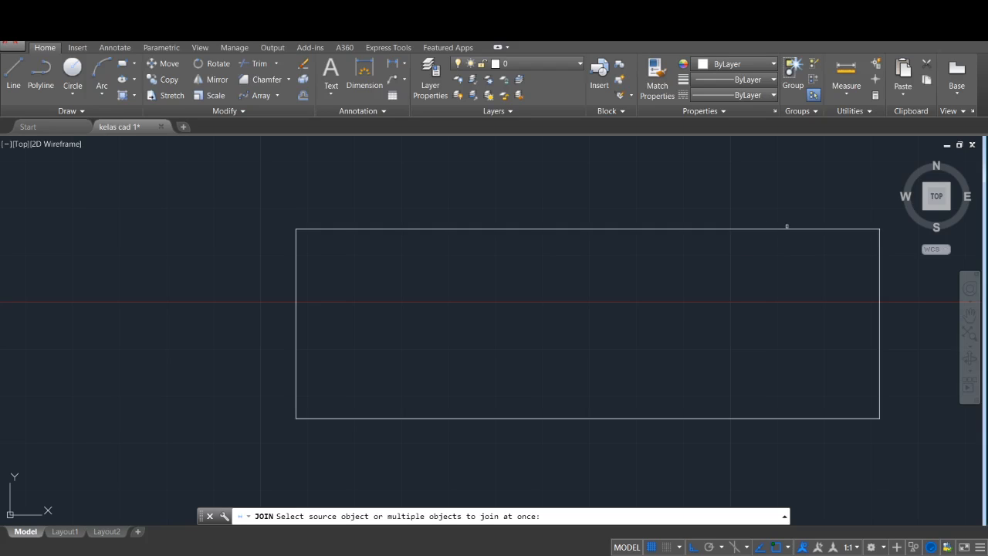
left_click(787, 228)
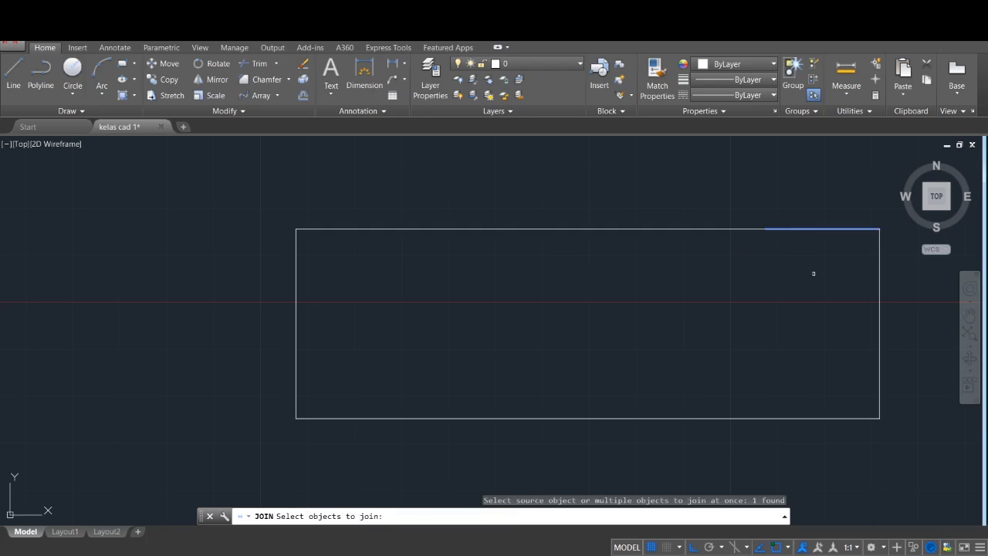
left_click(680, 229)
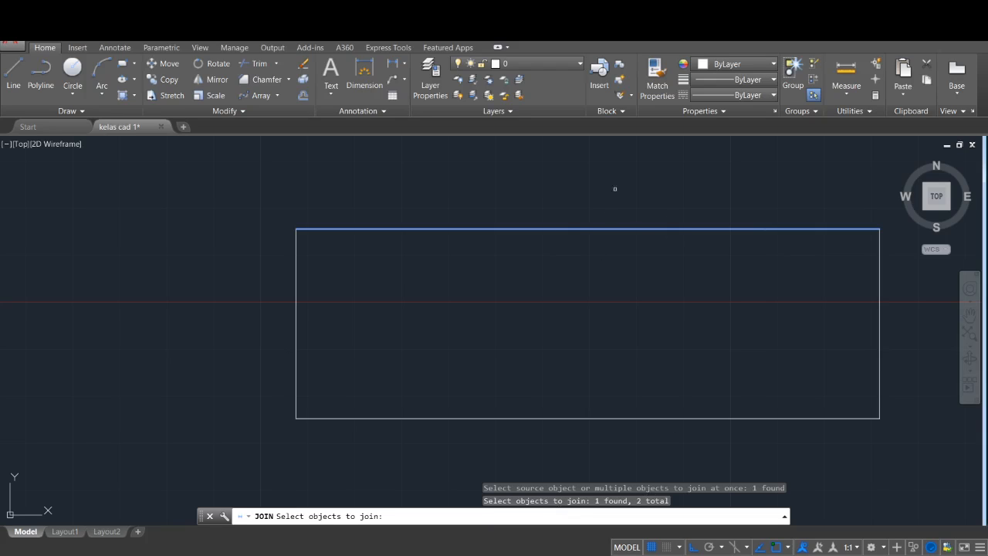
key("Return")
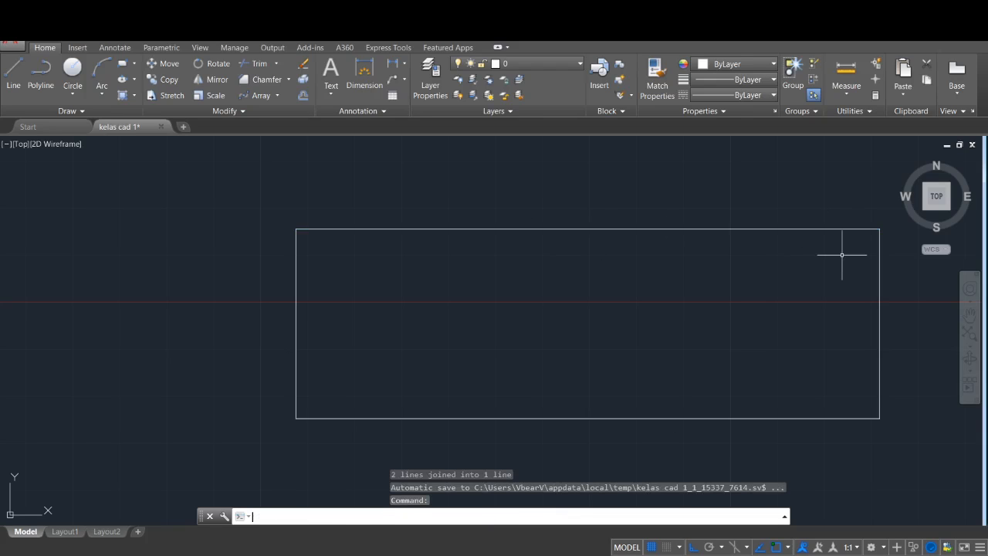
left_click(756, 228)
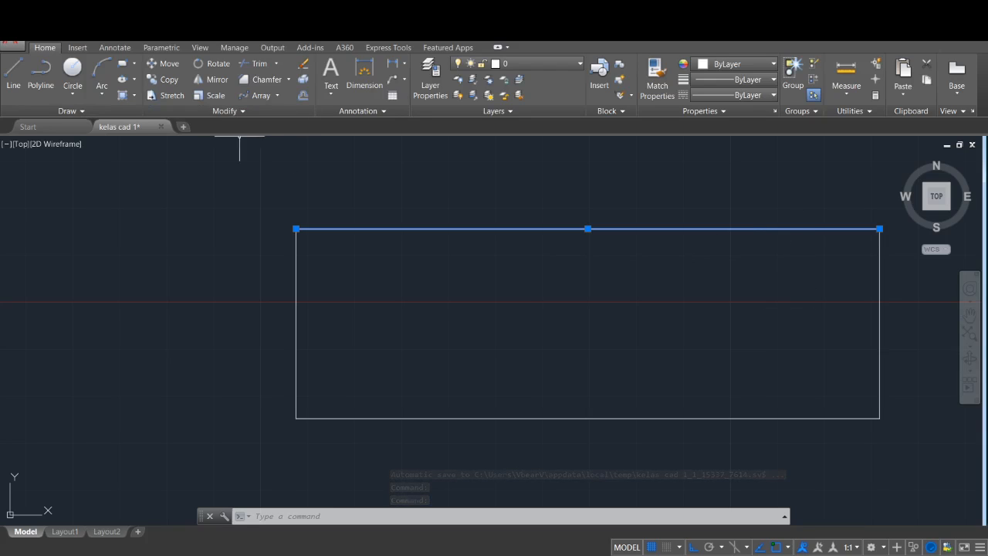
left_click(244, 111)
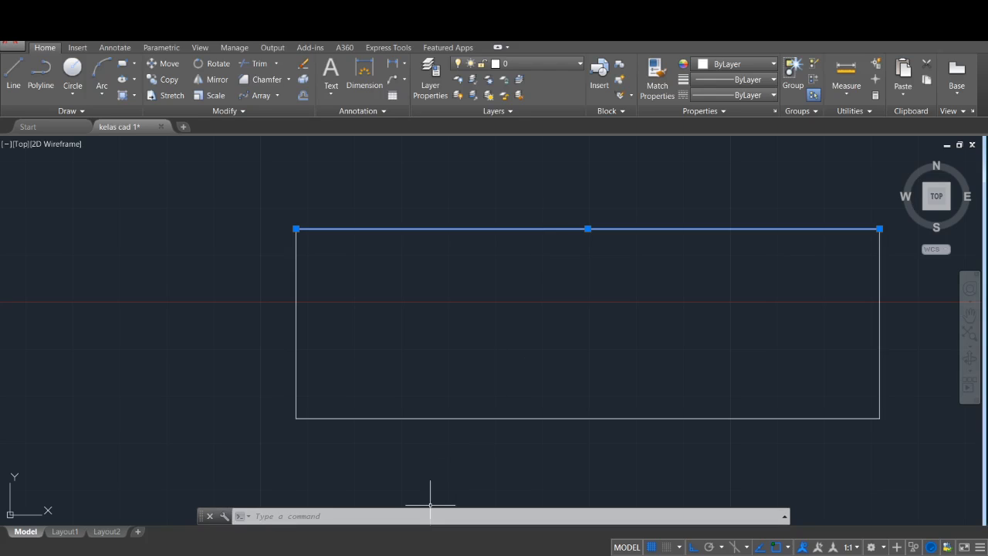
left_click(461, 551)
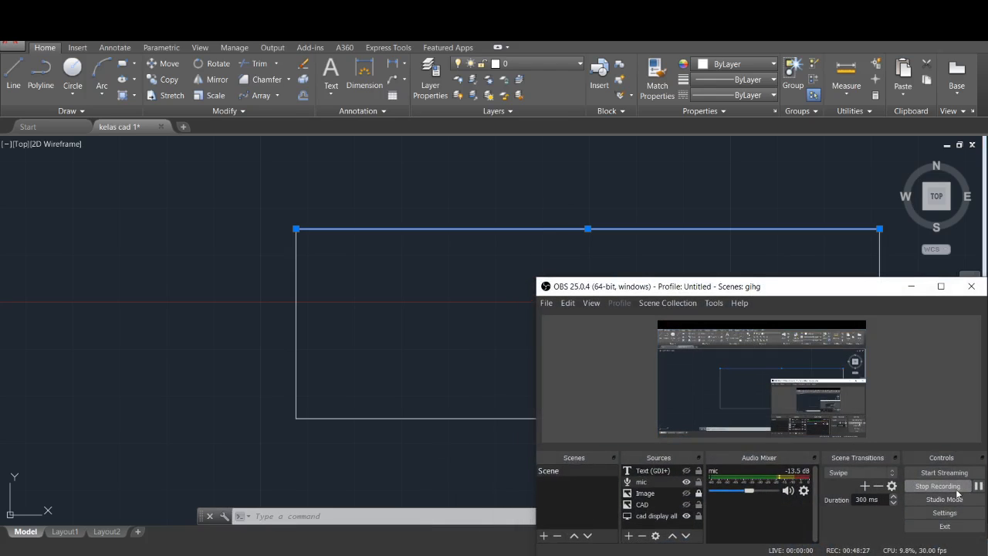